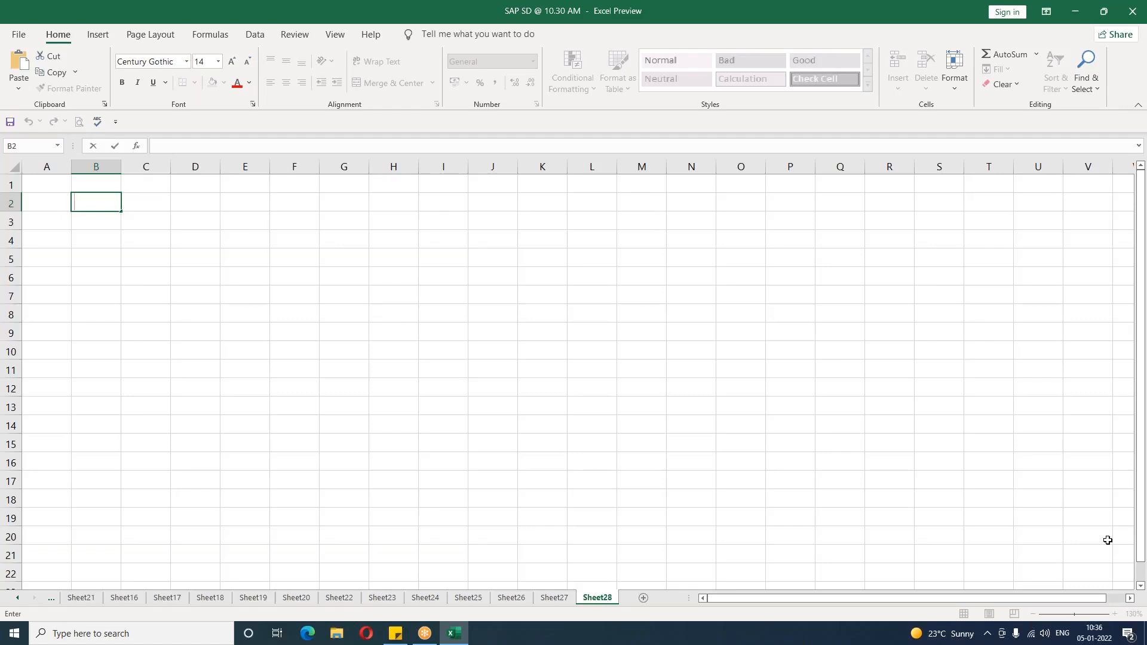
# Step: Enter the heading CREDIT NOTE in B2 and make it bold
pyautogui.write('CREDIT NOTE')
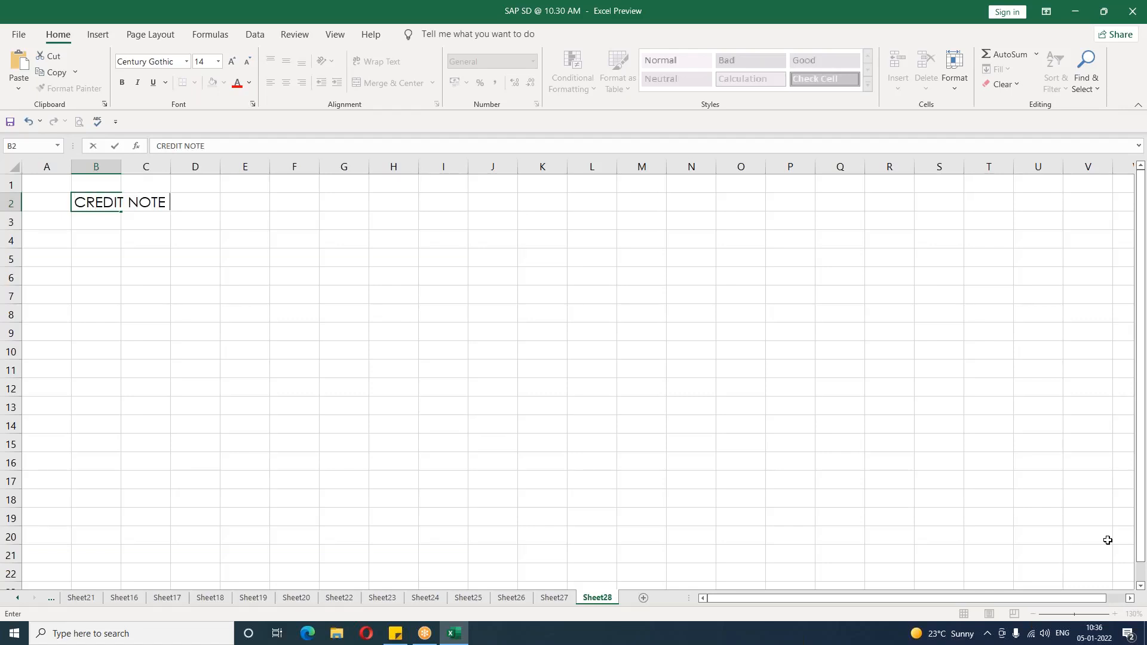
pyautogui.press('Return')
pyautogui.press('Up')
pyautogui.hotkey('ctrl', 'b')
pyautogui.press('Down')
pyautogui.press('Right')
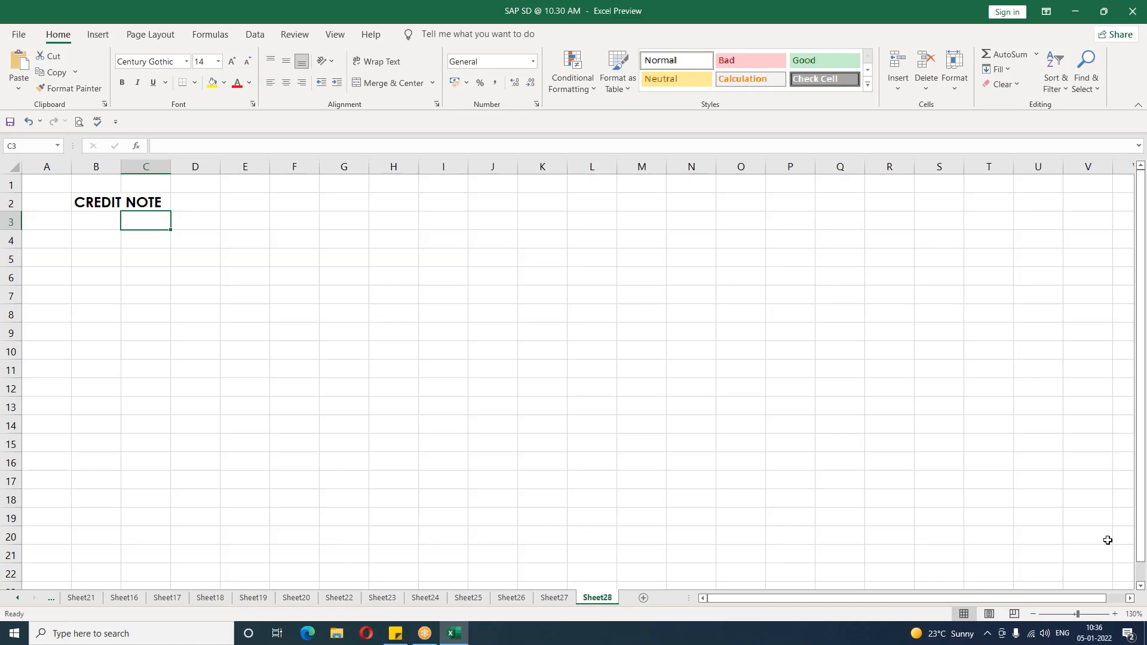
# Step: Enter "Company need to refund the money back to the customers" in C3
pyautogui.write('Company n')
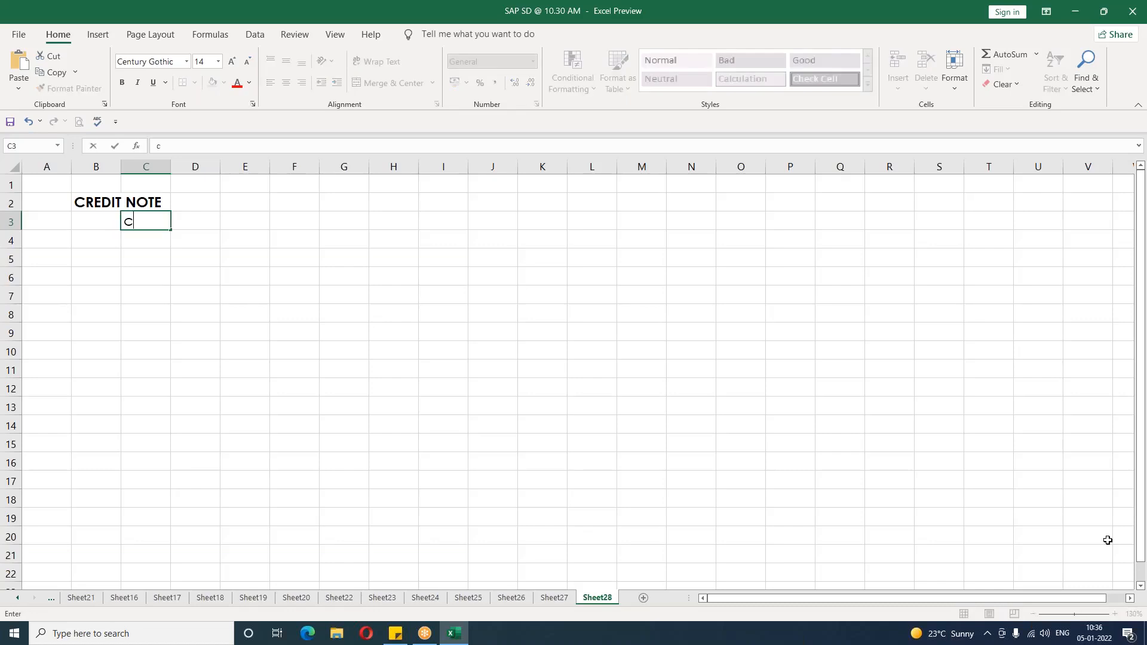
pyautogui.write('eed to re')
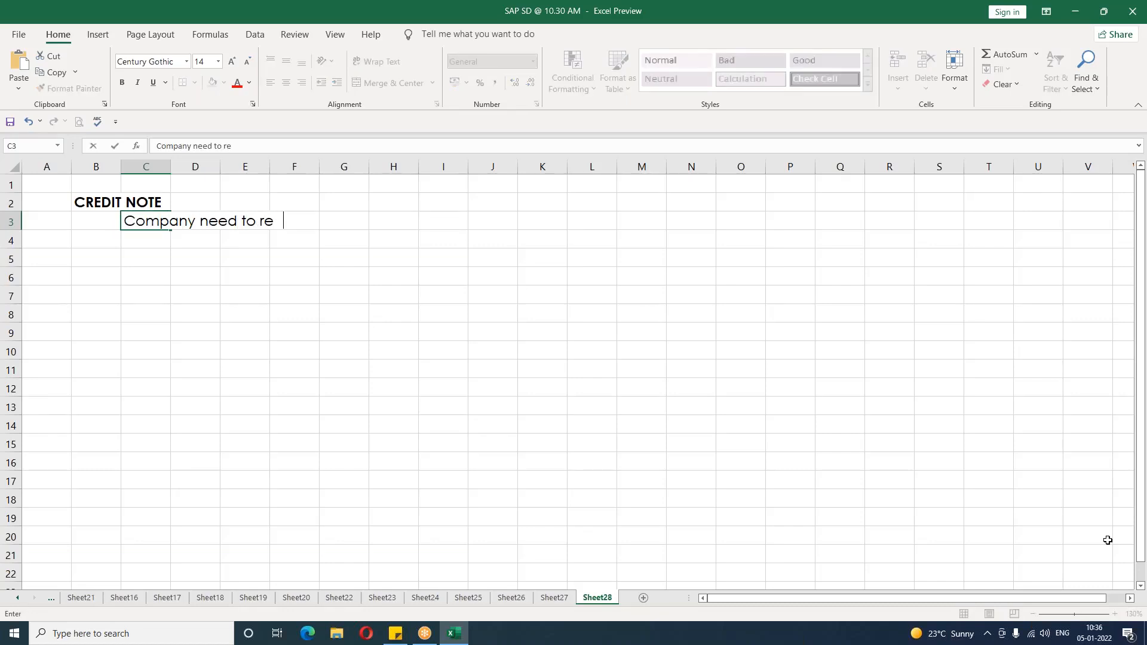
pyautogui.press('BackSpace')
pyautogui.write('fund the mondy back to')
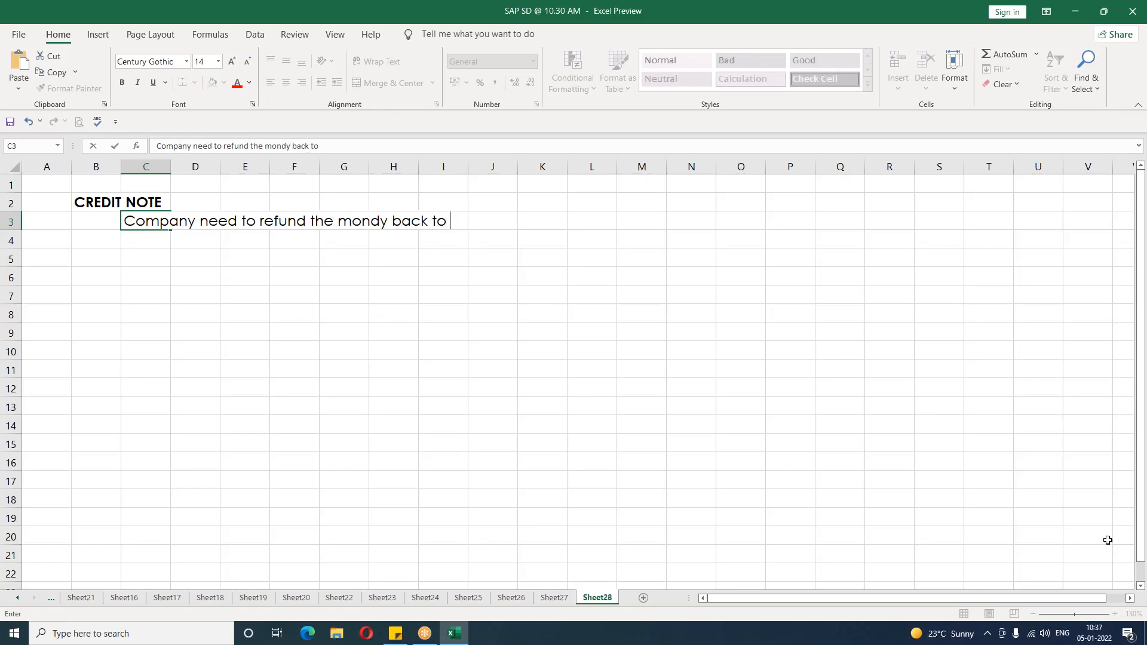
pyautogui.press('BackSpace')
pyautogui.press('BackSpace')
pyautogui.press('BackSpace')
pyautogui.press('BackSpace')
pyautogui.press('BackSpace')
pyautogui.press('BackSpace')
pyautogui.press('BackSpace')
pyautogui.press('BackSpace')
pyautogui.press('BackSpace')
pyautogui.press('BackSpace')
pyautogui.write('ey back to the customer ')
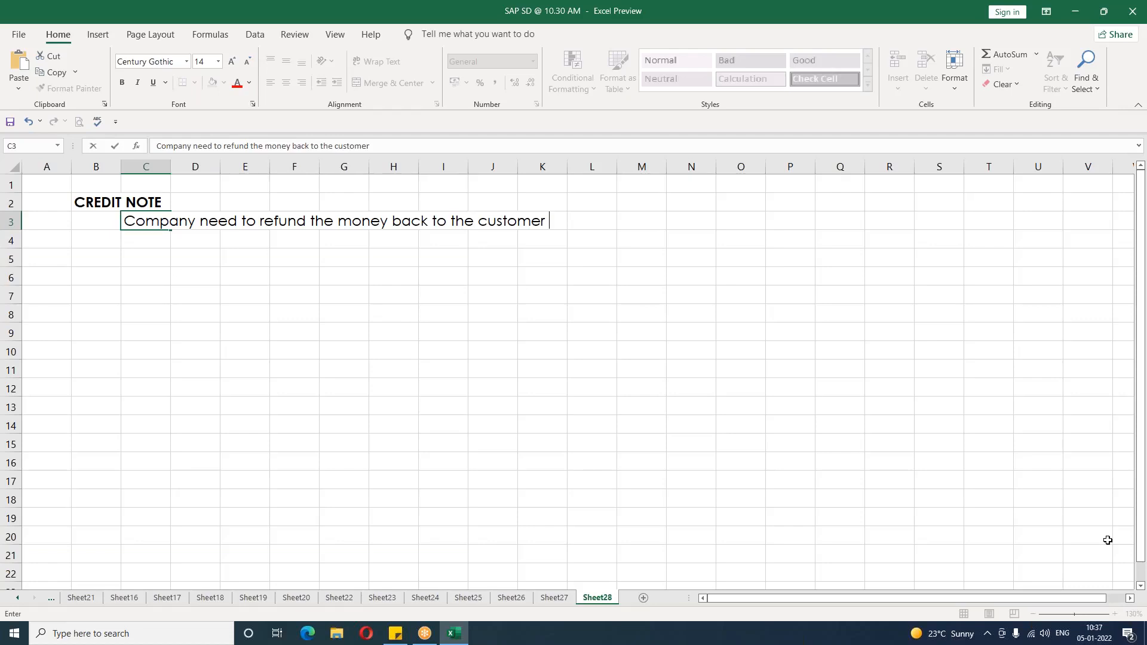
pyautogui.write('s')
pyautogui.press('Return')
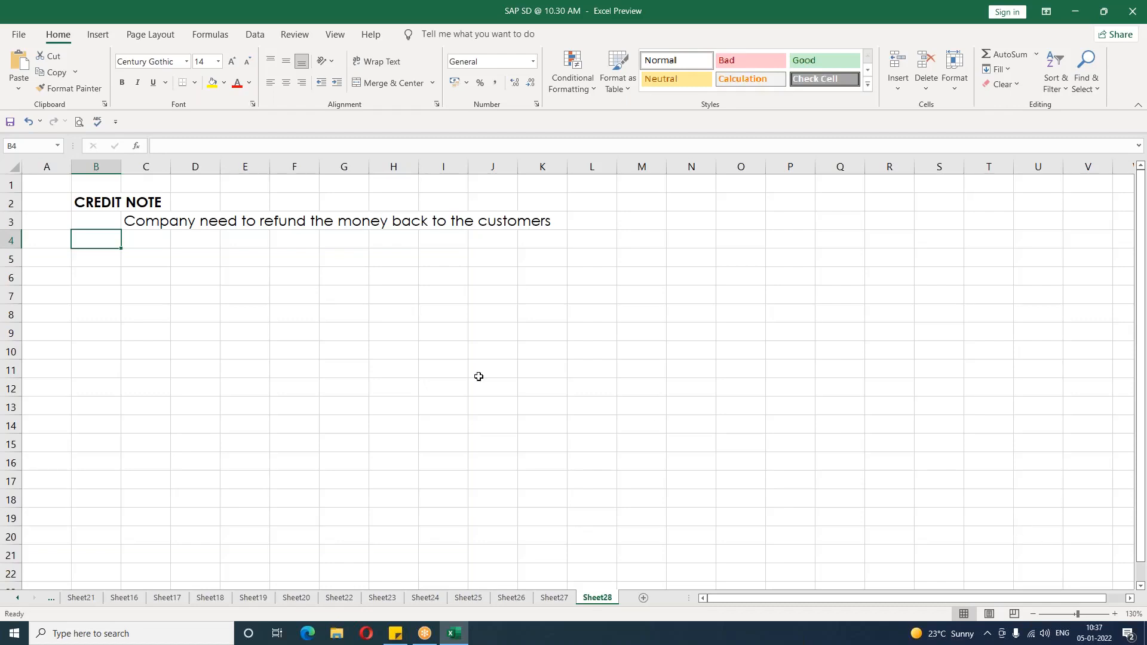
# Step: Enter the subheading CREDIT MEMO REQUEST in D7 and make it bold
pyautogui.click(128, 254)
pyautogui.click(162, 292)
pyautogui.click(212, 298)
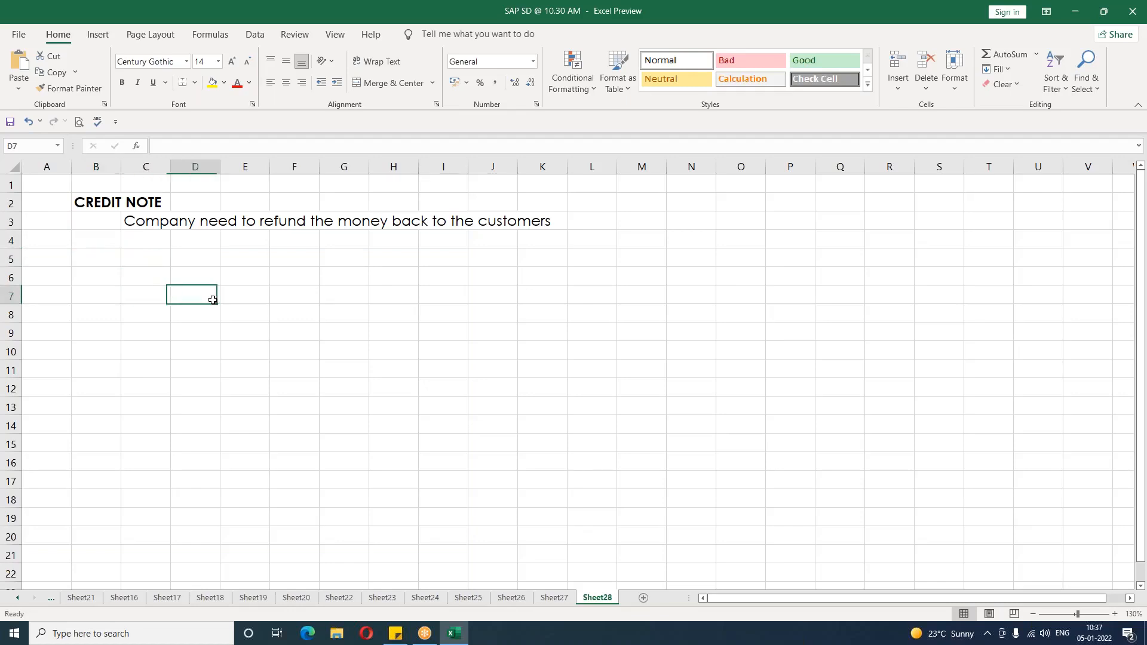
pyautogui.write('CRED')
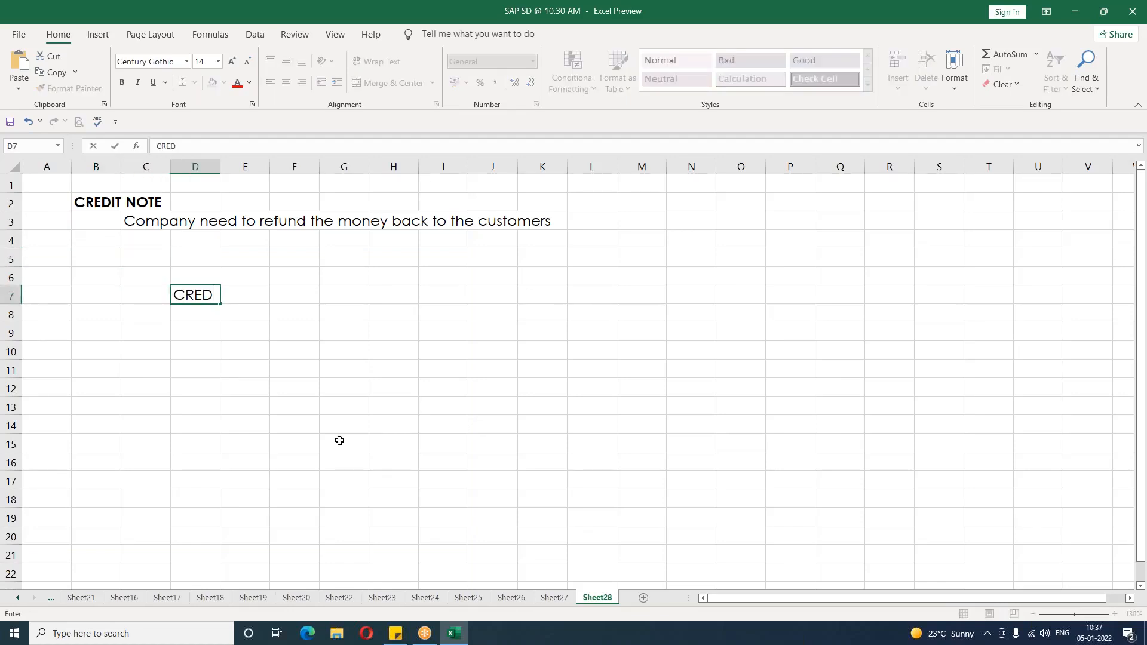
pyautogui.write('IT MEMO REQUEST')
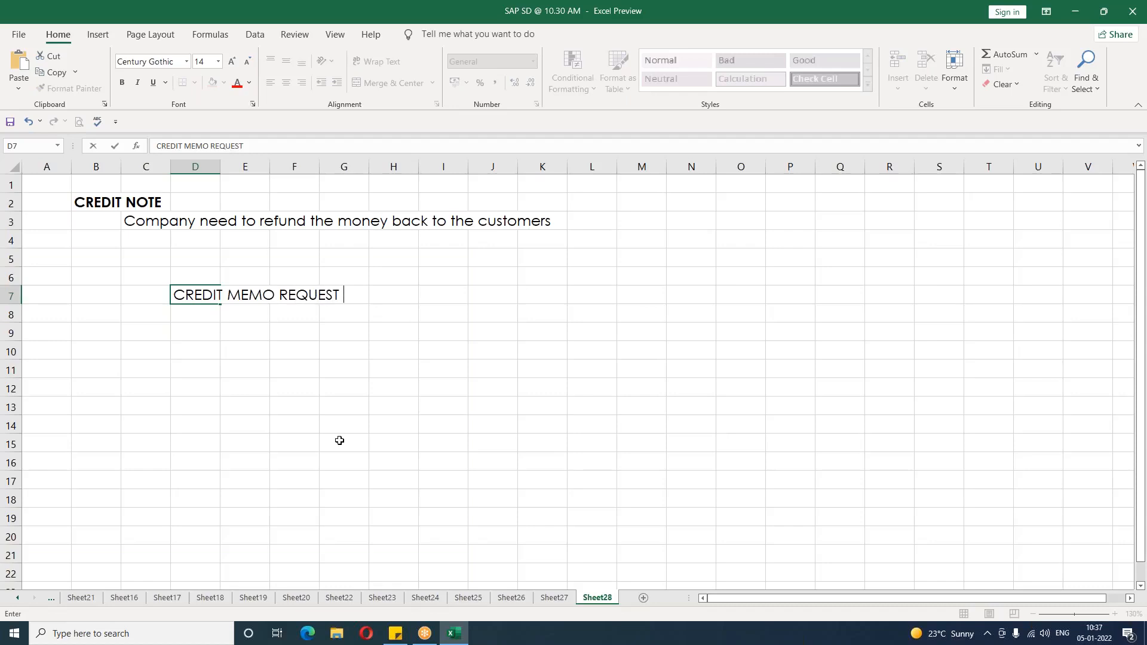
pyautogui.hotkey('ctrl', 'Return')
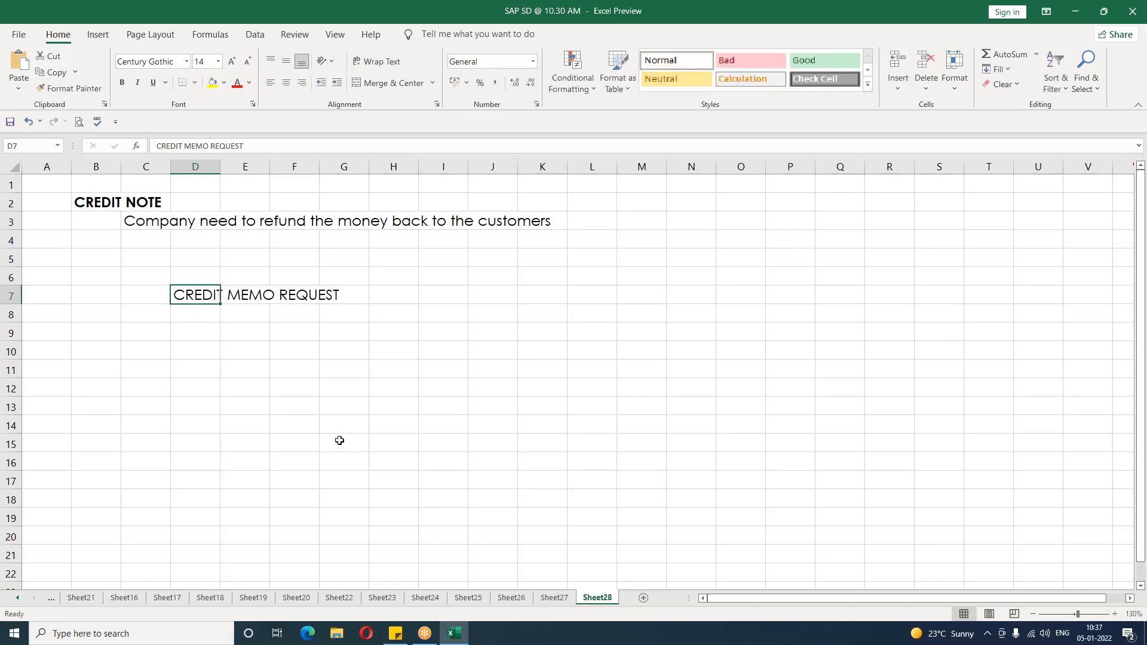
pyautogui.hotkey('ctrl', 'b')
pyautogui.press('Down')
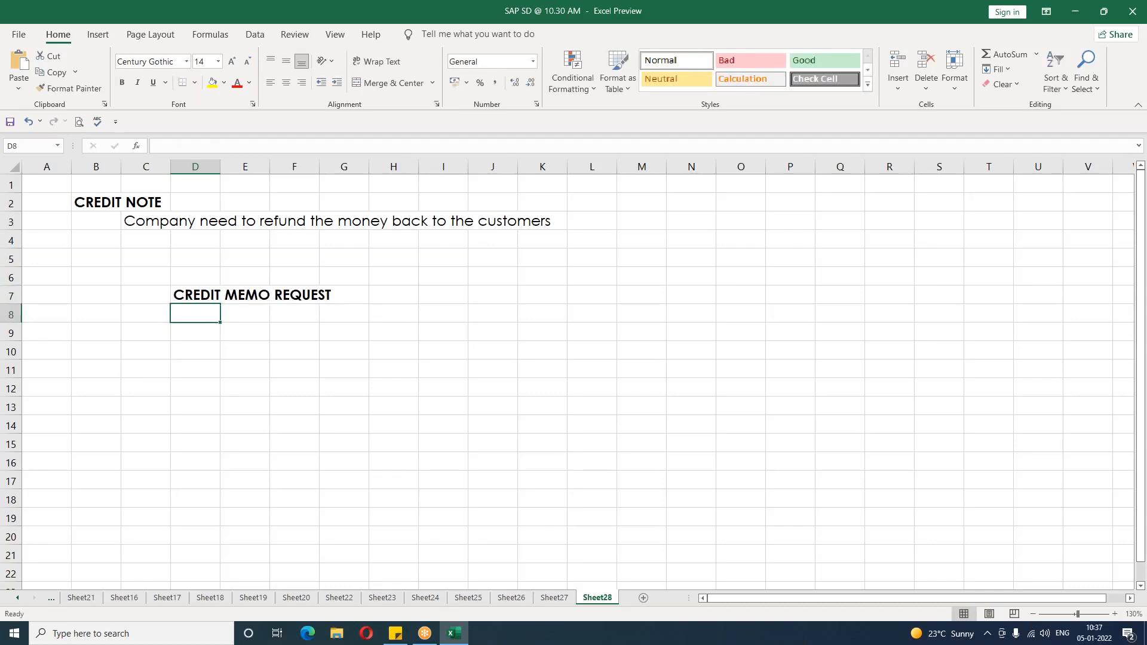
# Step: Enter "T CODE : VA01" in D8
pyautogui.write('T CODE : VA01')
pyautogui.press('Return')
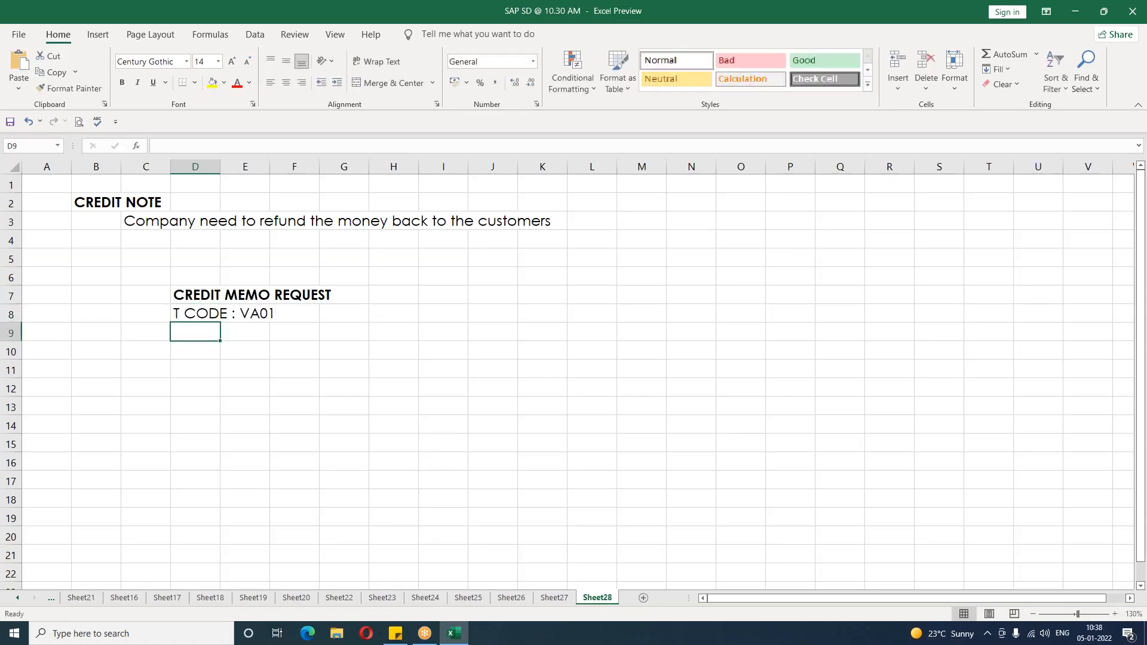
# Step: Enter "DOCUMENT TYPE : CR/ G2 - Credit memo" in D9
pyautogui.write('DOCUMENT ')
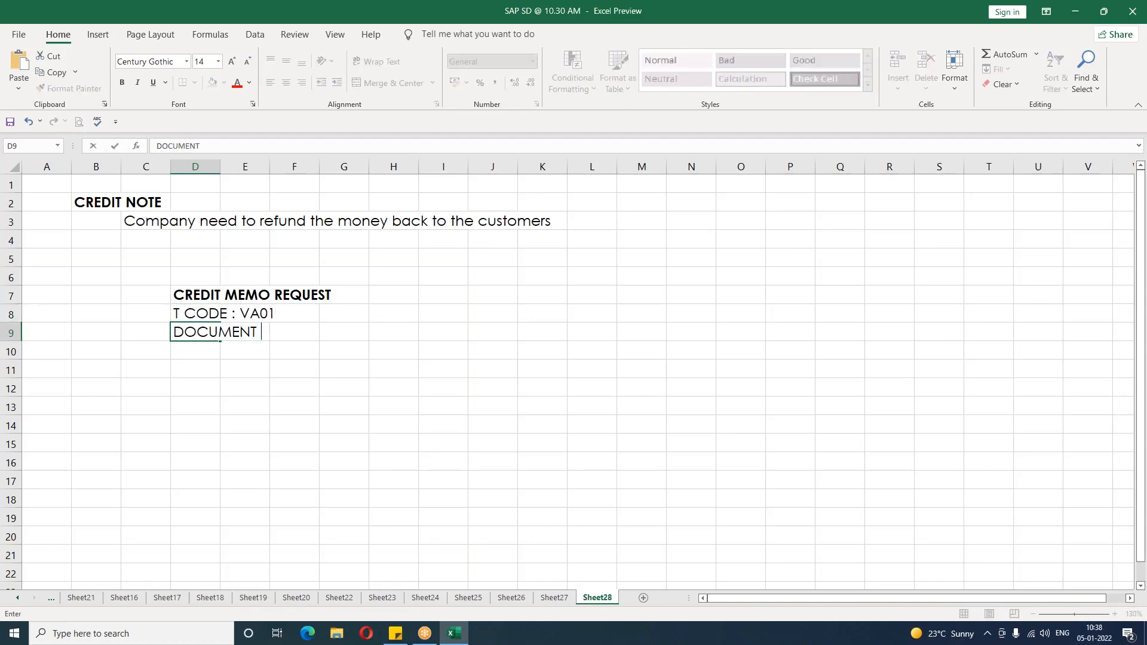
pyautogui.write('TYPE : CR/ G2 - ')
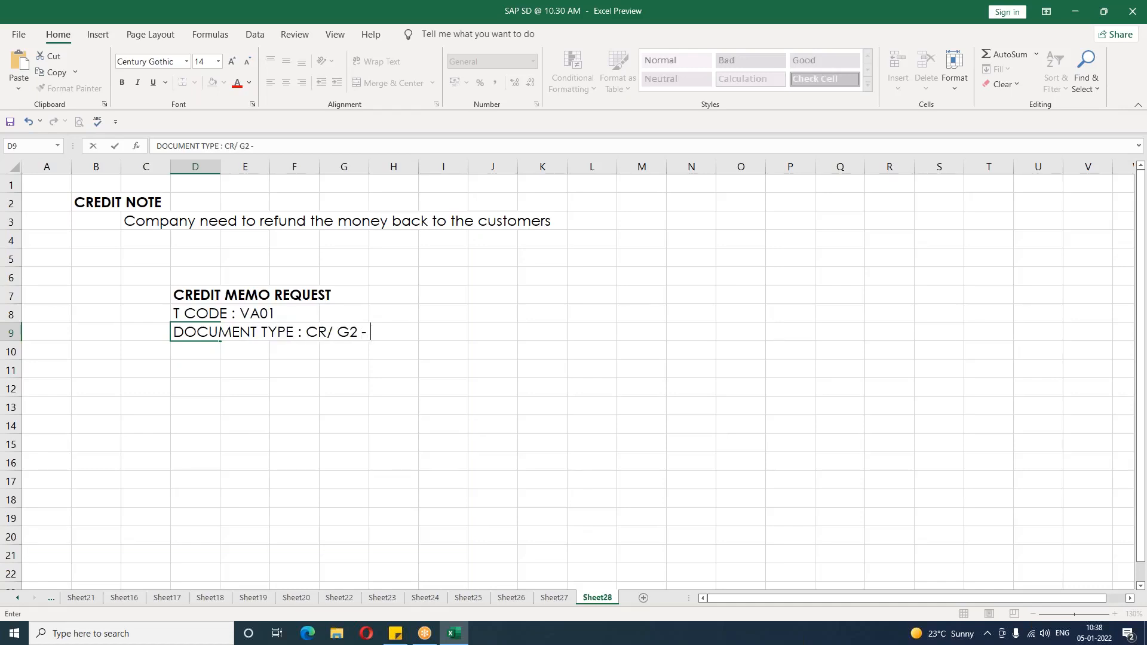
pyautogui.write('Credit memo')
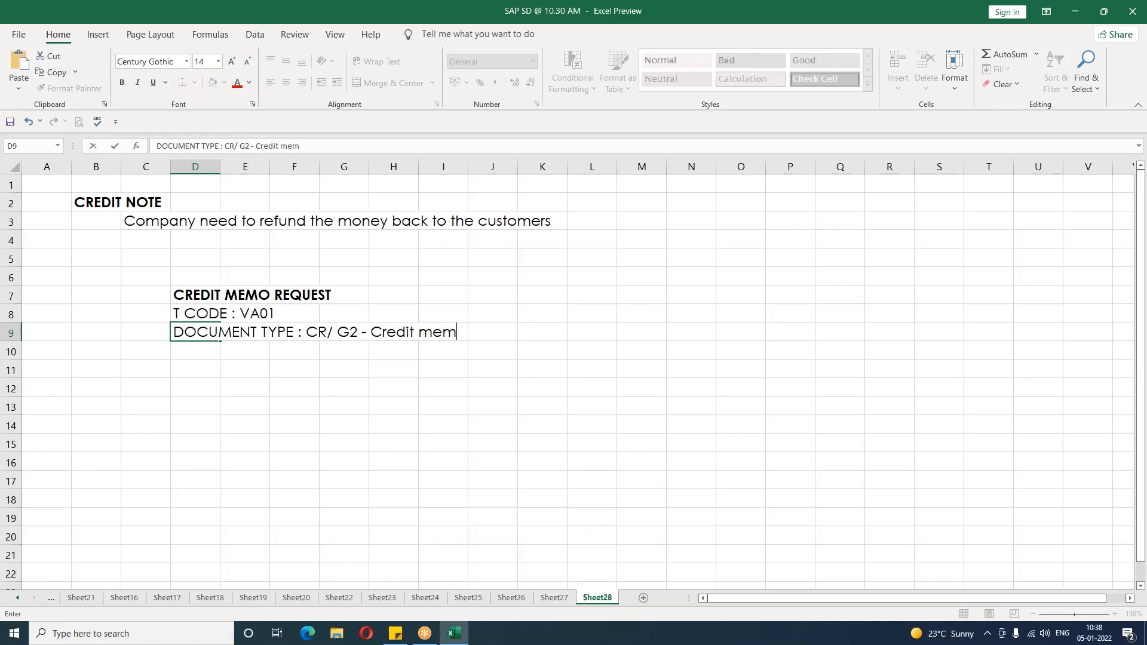
pyautogui.press('Return')
pyautogui.press('Return')
pyautogui.press('Return')
pyautogui.press('Return')
pyautogui.press('Return')
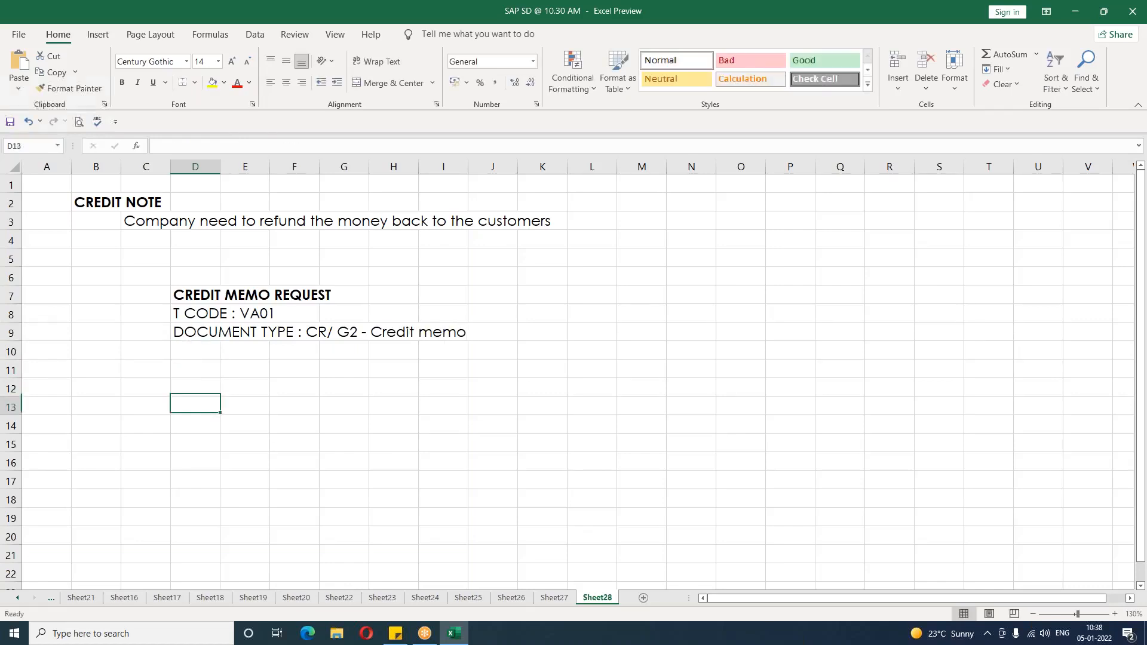
pyautogui.press('Return')
# Step: Enter "ITEM CATEGORY : G2N - Credit memo" in D15
pyautogui.write('I')
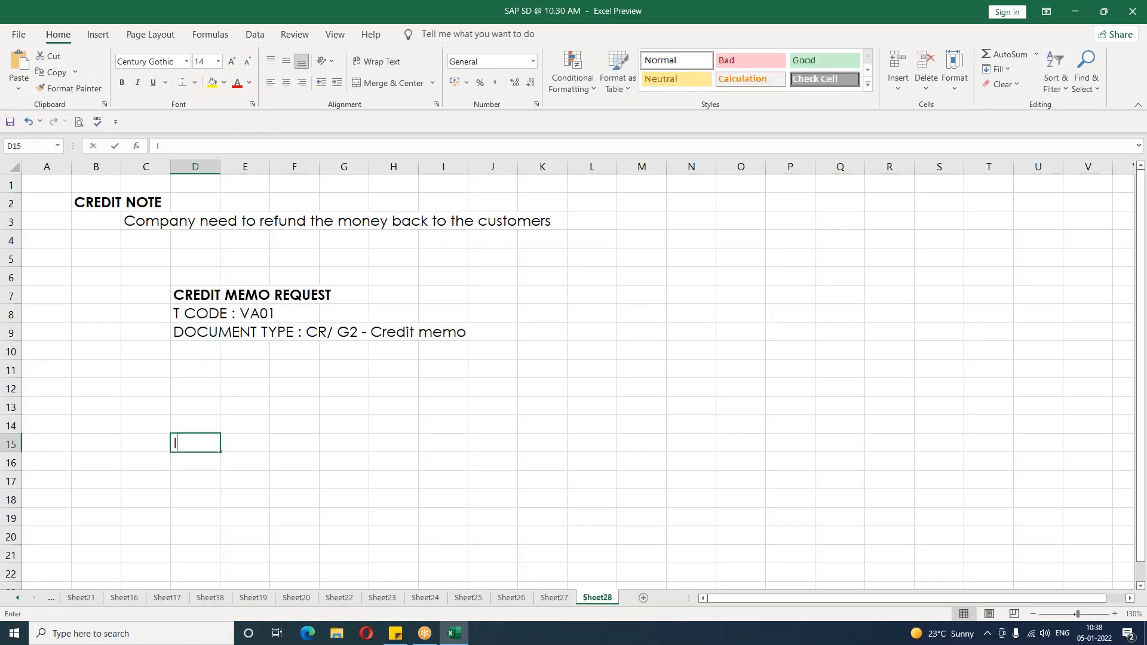
pyautogui.write('TEM CATEG')
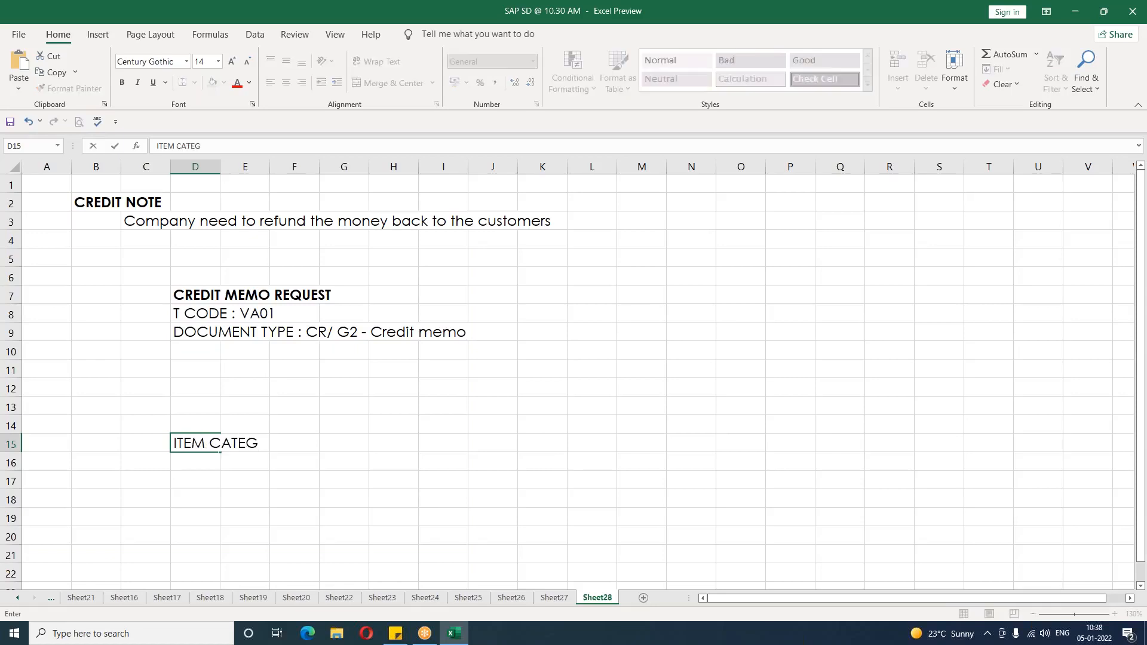
pyautogui.write('ORY : G2N - cREDIT mem')
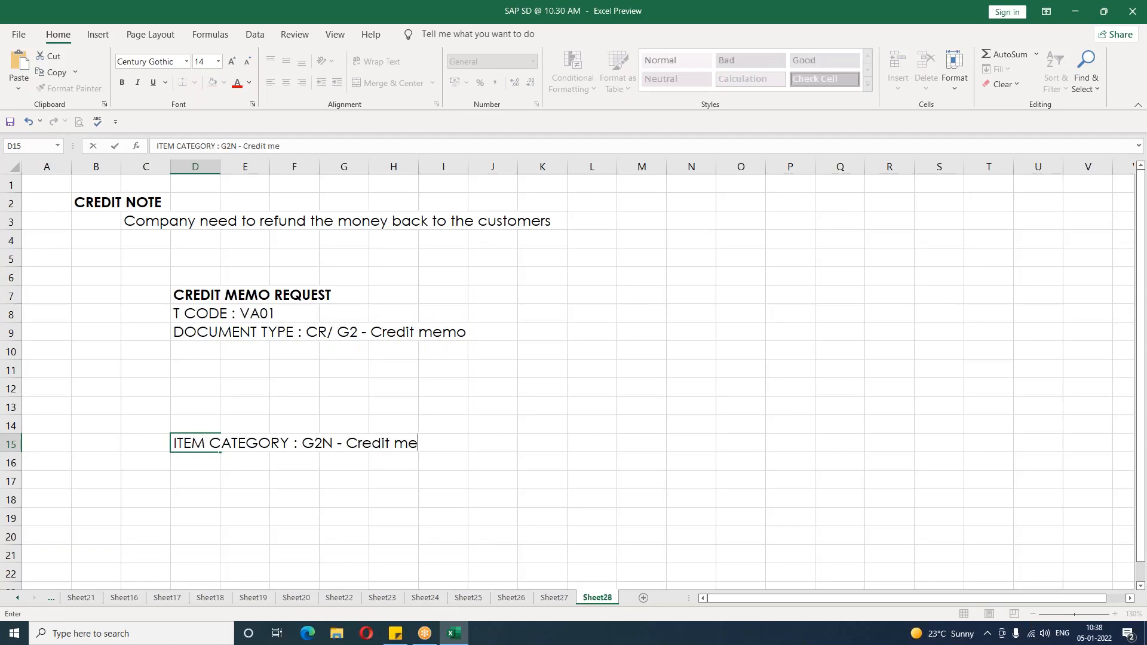
pyautogui.press('BackSpace')
pyautogui.press('BackSpace')
pyautogui.press('BackSpace')
pyautogui.write('memo')
pyautogui.hotkey('ctrl', 'Return')
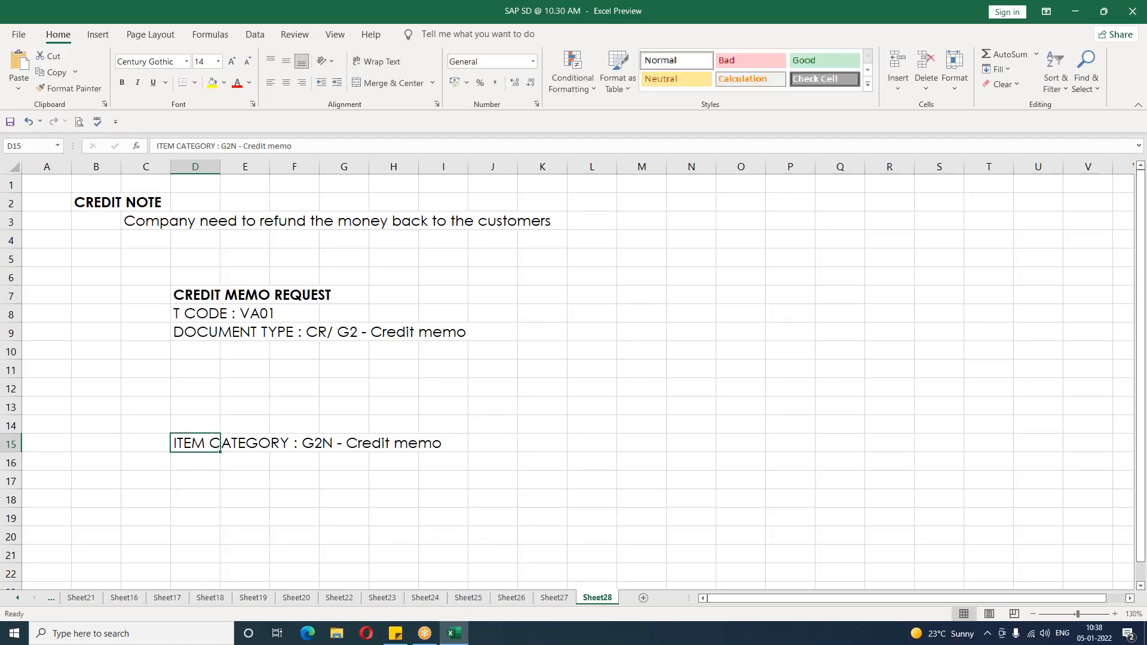
# Step: Make the DOCUMENT TYPE and ITEM CATEGORY lines bold with red font colour
pyautogui.click(236, 83)
pyautogui.keyDown('ctrl'); pyautogui.click(187, 333); pyautogui.keyUp('ctrl')
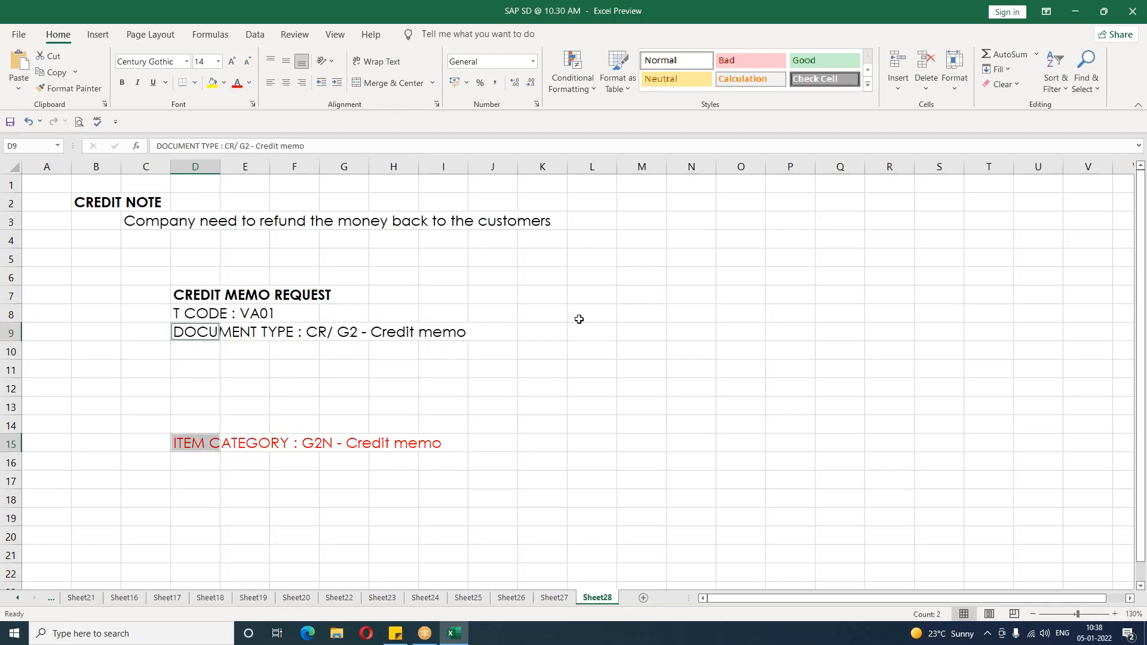
pyautogui.hotkey('ctrl', 'b')
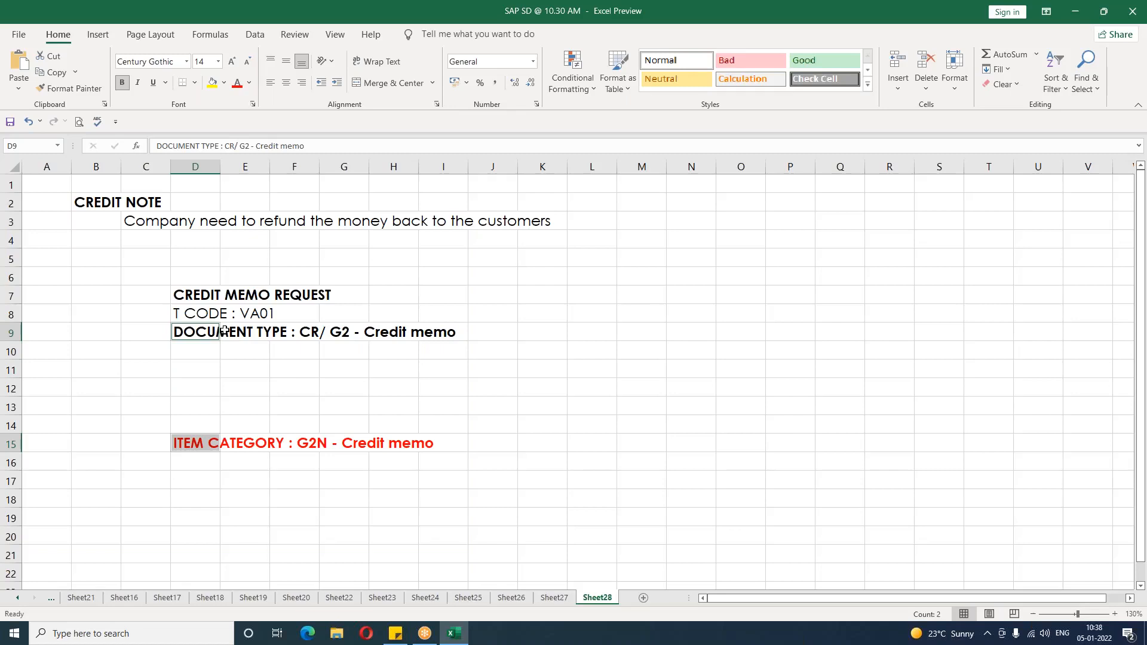
pyautogui.click(236, 83)
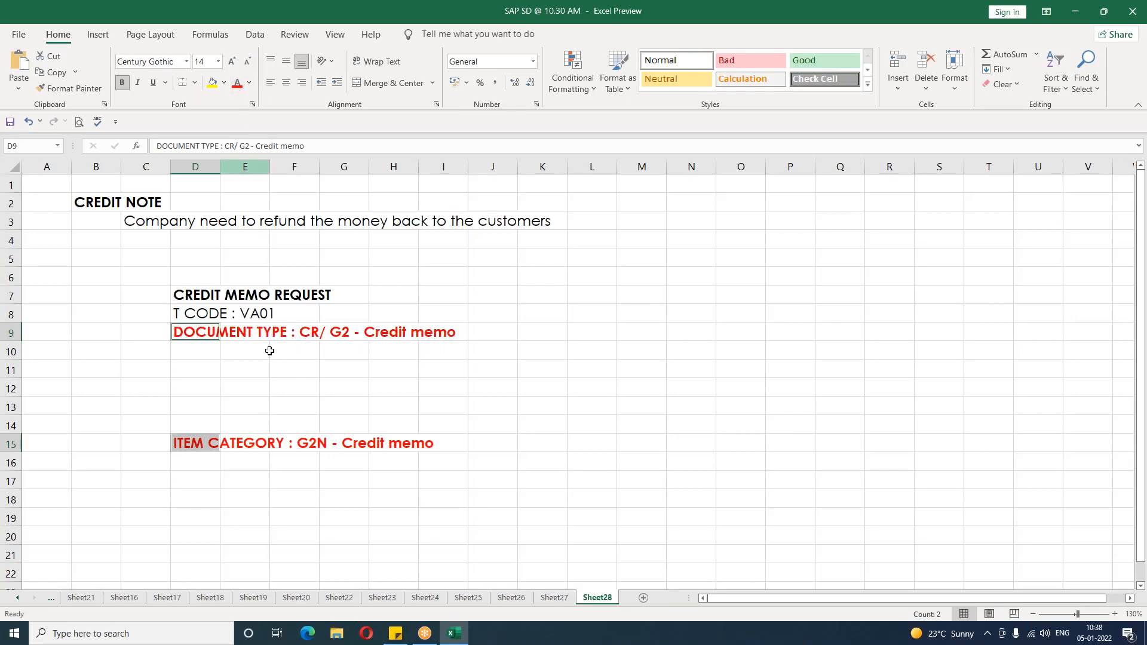
# Step: Enter "CR/G2 + NORM + BLANK + BLANK = G2N" in E16
pyautogui.click(254, 464)
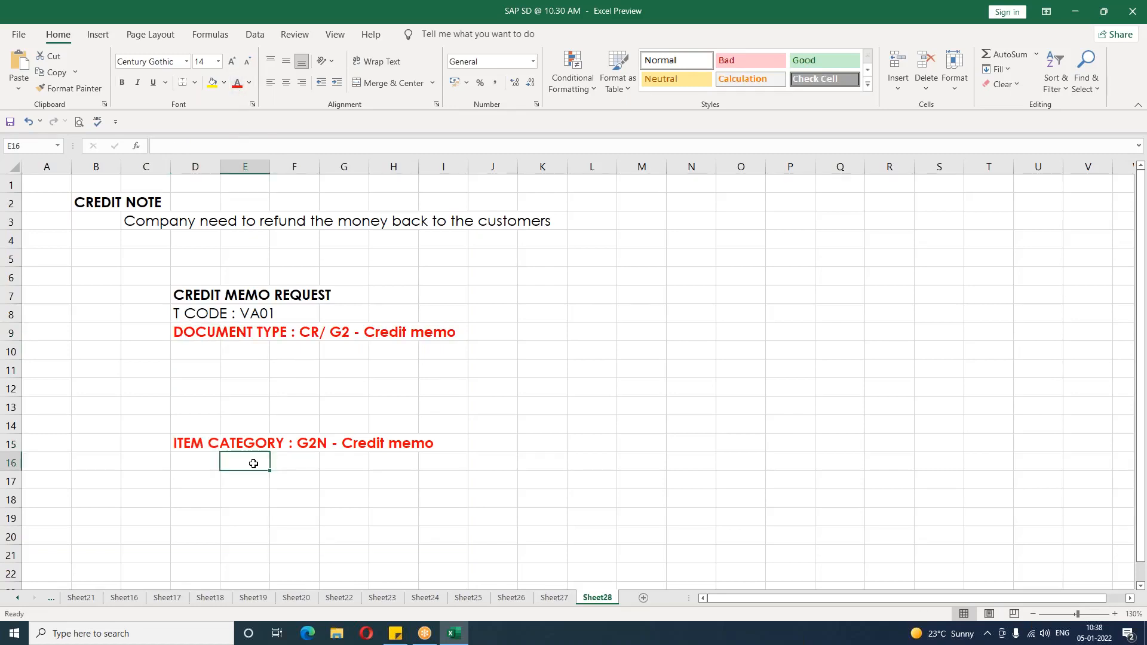
pyautogui.write('CR/')
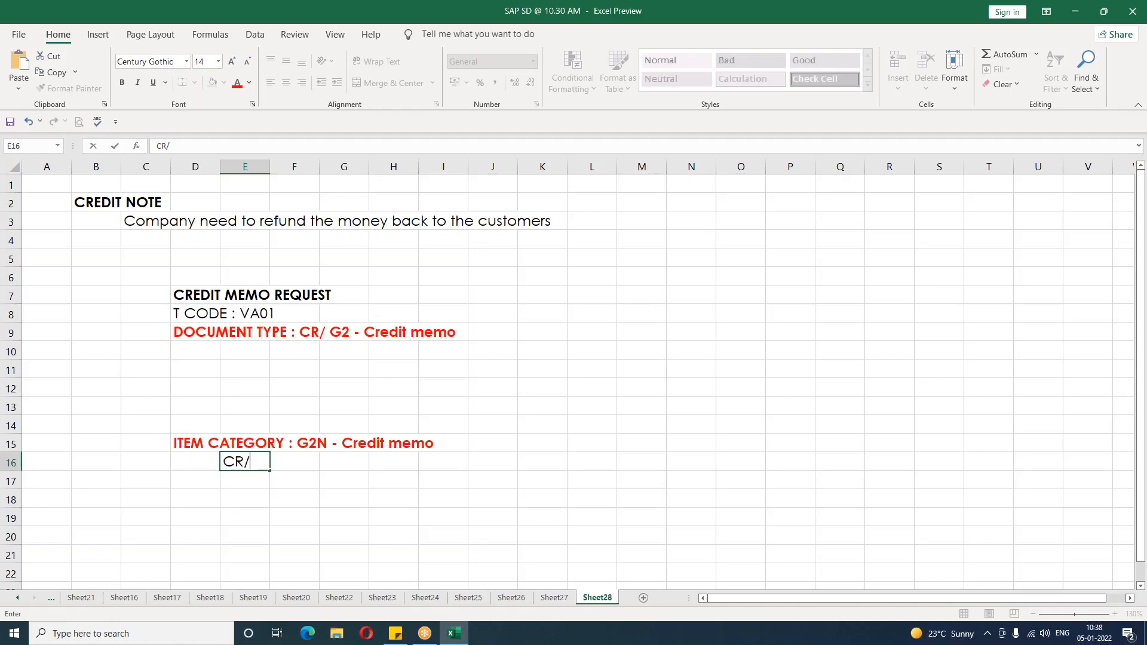
pyautogui.write('G2 + NORM + BL')
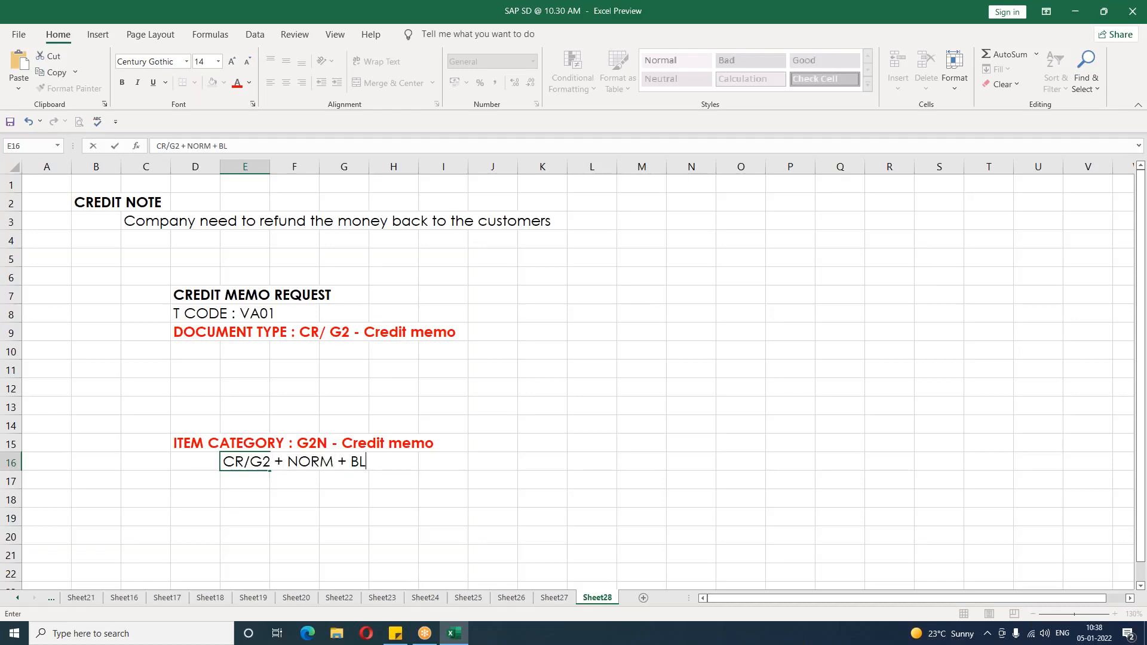
pyautogui.write('ANK + BLANK ')
pyautogui.write('= G2N')
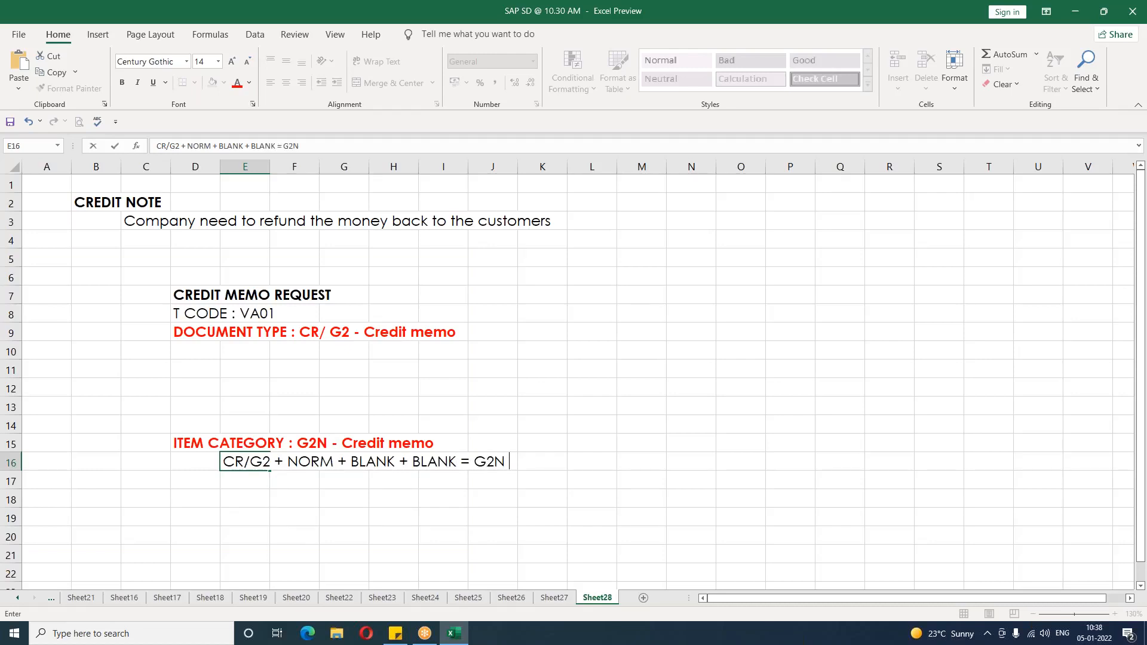
pyautogui.press('Return')
# Step: Enter "relevant for Pricing" in E17
pyautogui.press('Right')
pyautogui.press('Left')
pyautogui.write('releva')
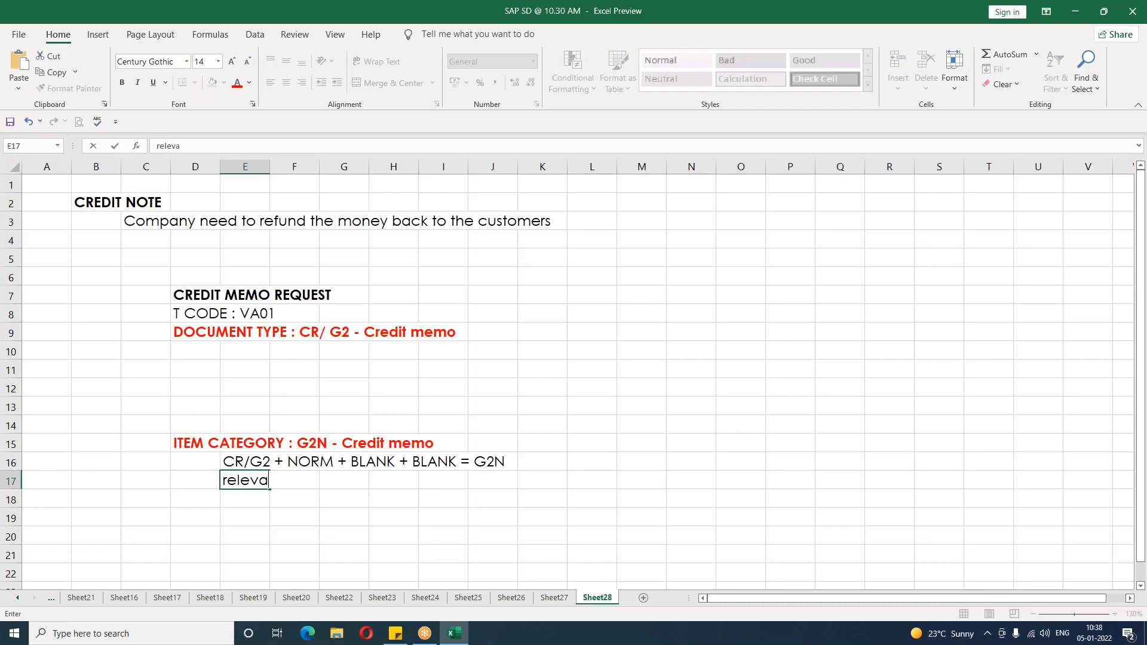
pyautogui.write('nt for Pricing')
pyautogui.press('Return')
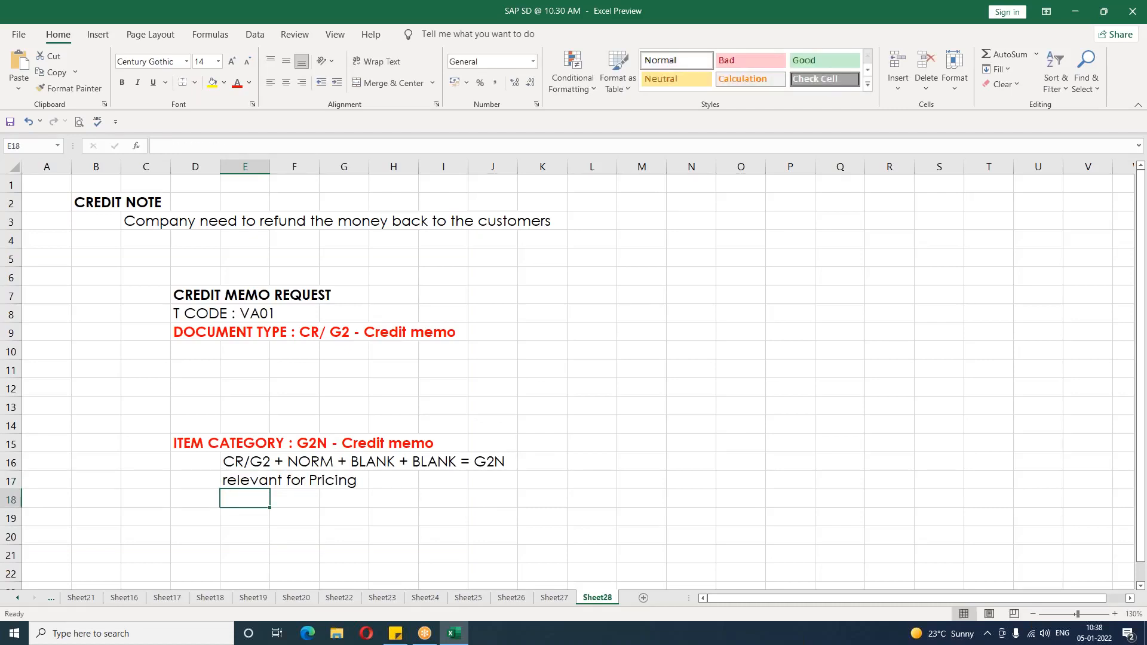
# Step: Enter "Relevant for Billing" in E18
pyautogui.write('Relevant for Billing')
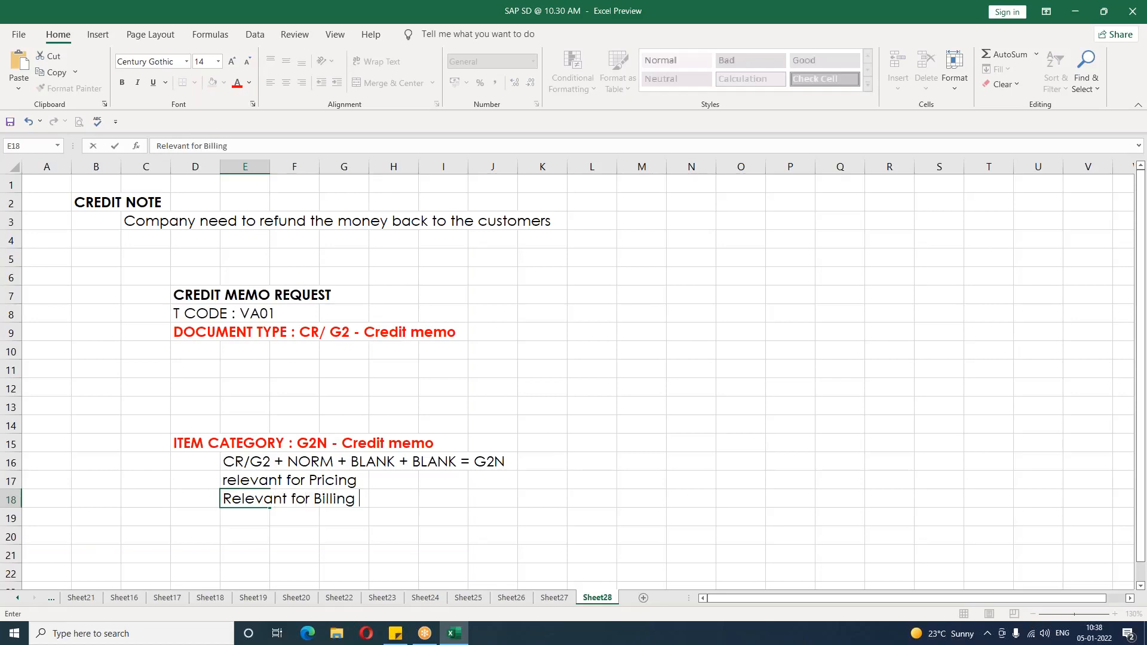
pyautogui.press('Return')
# Step: Enter "Not relevant for delivery" in E19
pyautogui.write('Not releva')
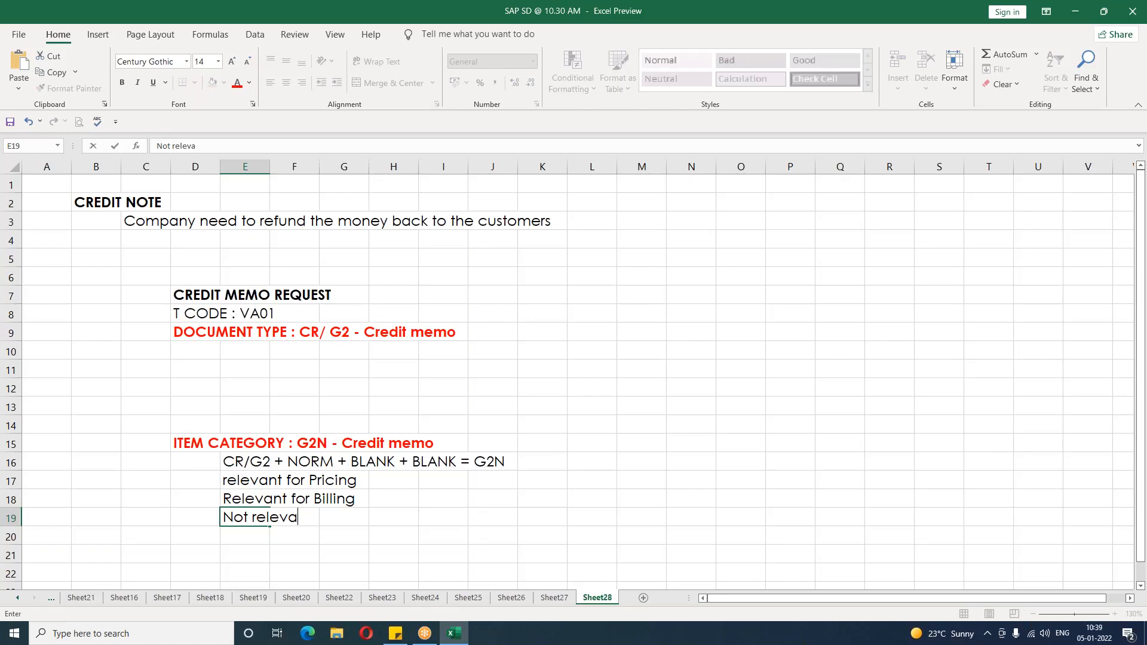
pyautogui.write('nt for delivery')
pyautogui.press('Return')
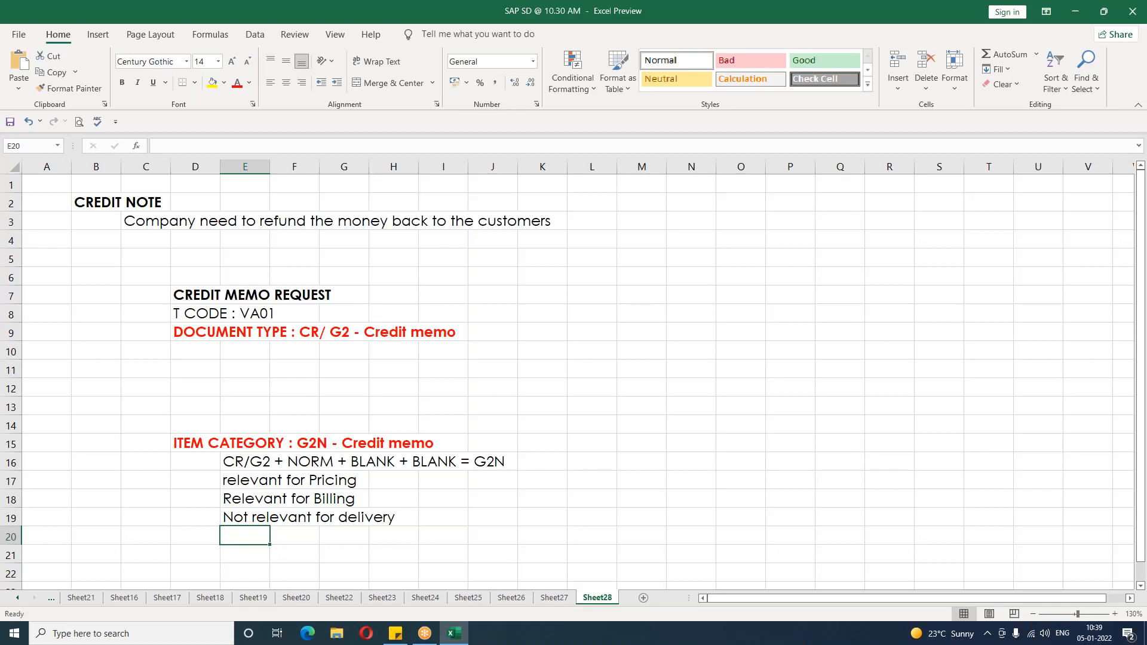
pyautogui.scroll(-1, 194, 512)
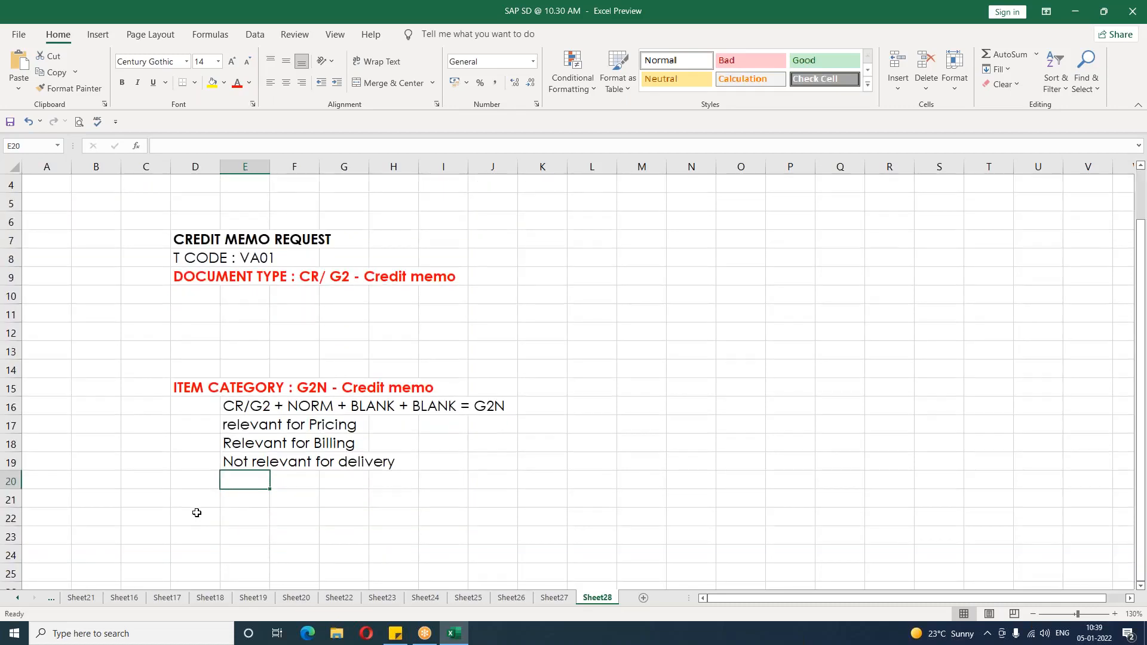
# Step: Enter "No schedules line" in D22
pyautogui.click(195, 516)
pyautogui.write('No schedule')
pyautogui.press('BackSpace')
pyautogui.write('les line')
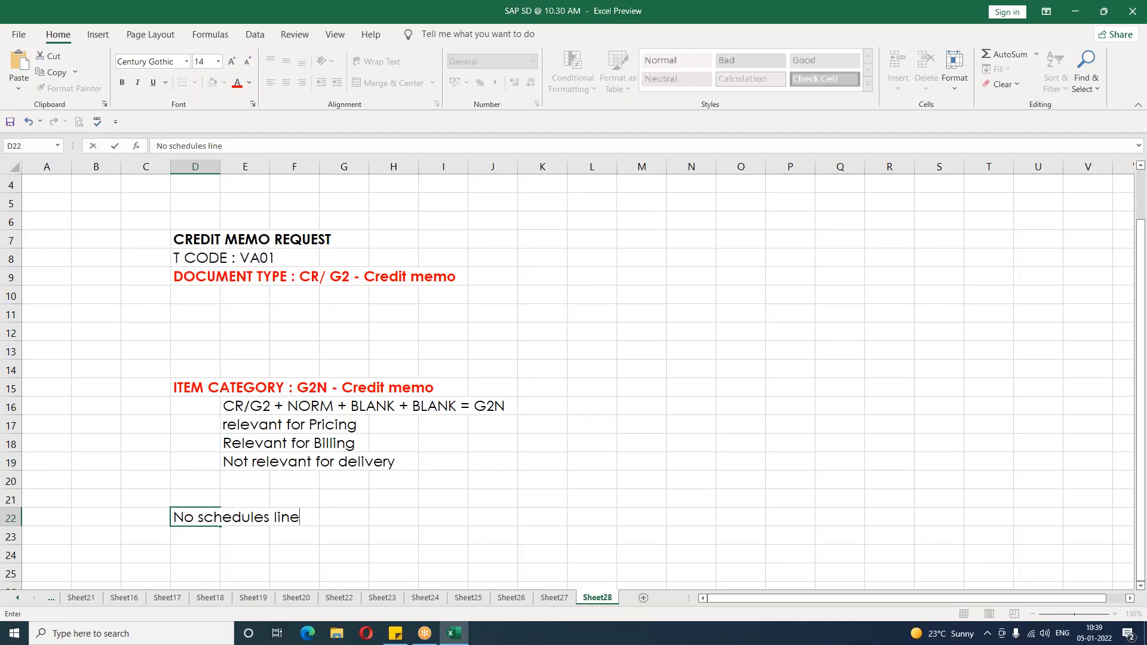
pyautogui.click(686, 496)
# Step: Enter the heading "CREDIT MEMO" in N7 and make it bold
pyautogui.click(659, 243)
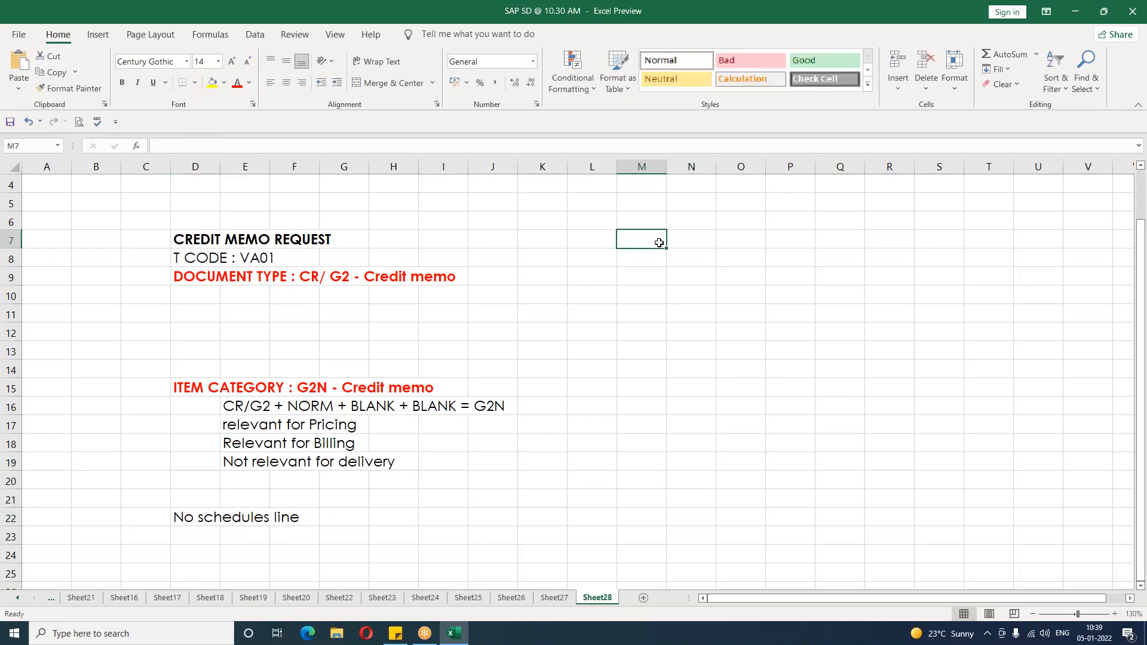
pyautogui.press('Right')
pyautogui.write('CREDIT')
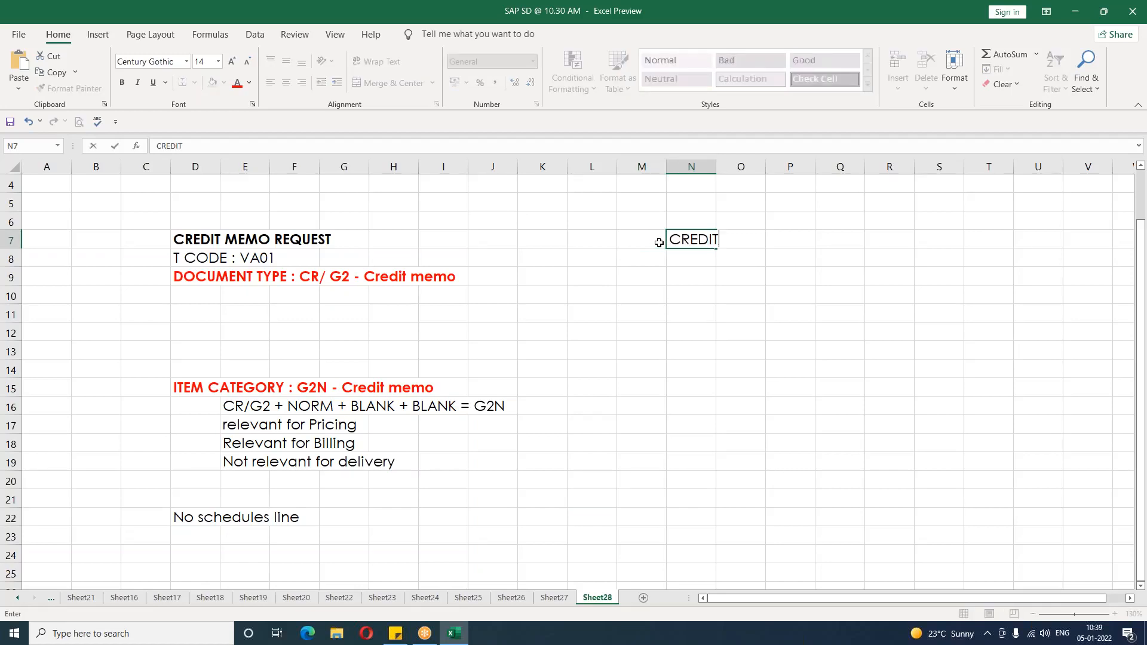
pyautogui.write(' MEMO')
pyautogui.press('Return')
pyautogui.press('Up')
pyautogui.hotkey('ctrl', 'b')
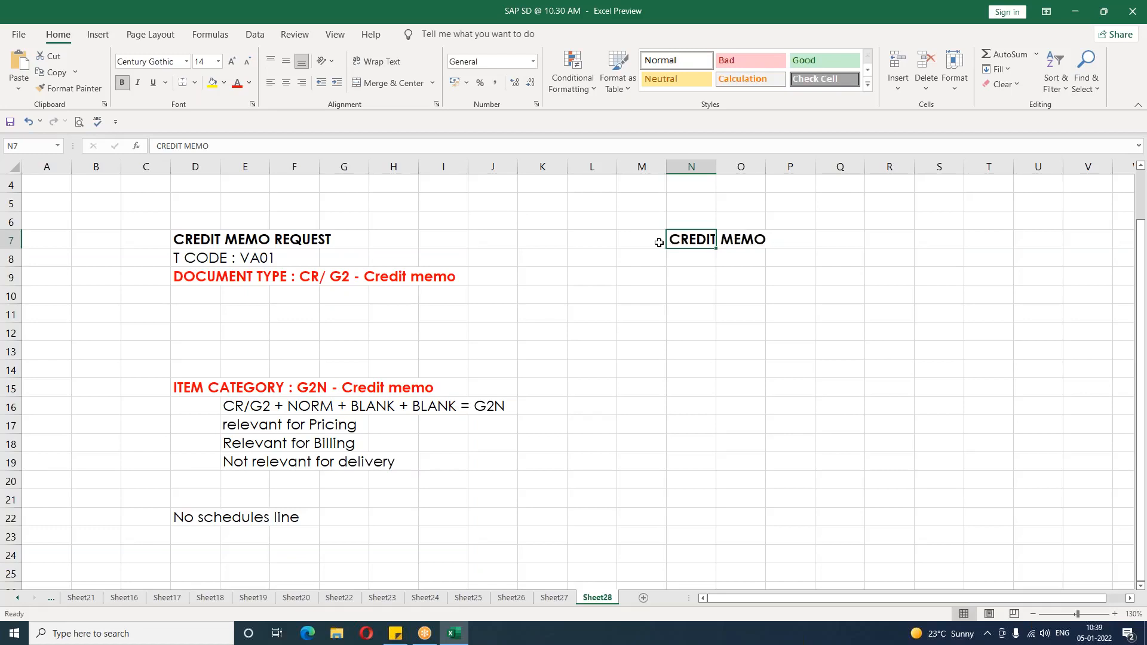
# Step: Enter "T CODE : VF01" in N8
pyautogui.press('Down')
pyautogui.write('T CODE')
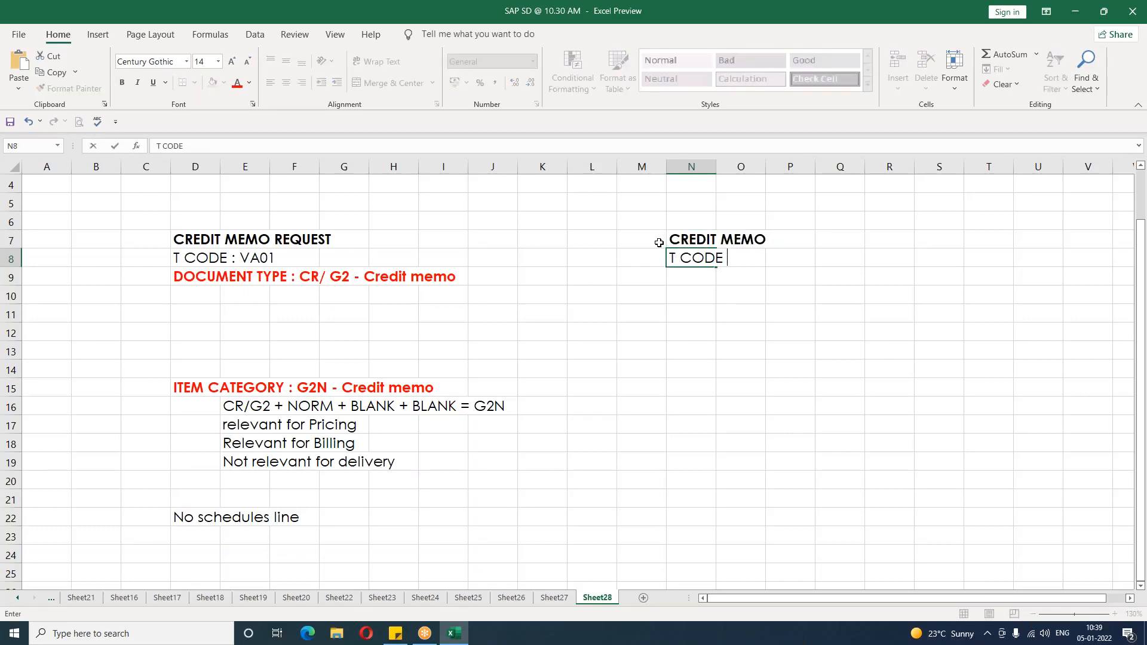
pyautogui.write(' : VF01')
pyautogui.press('Return')
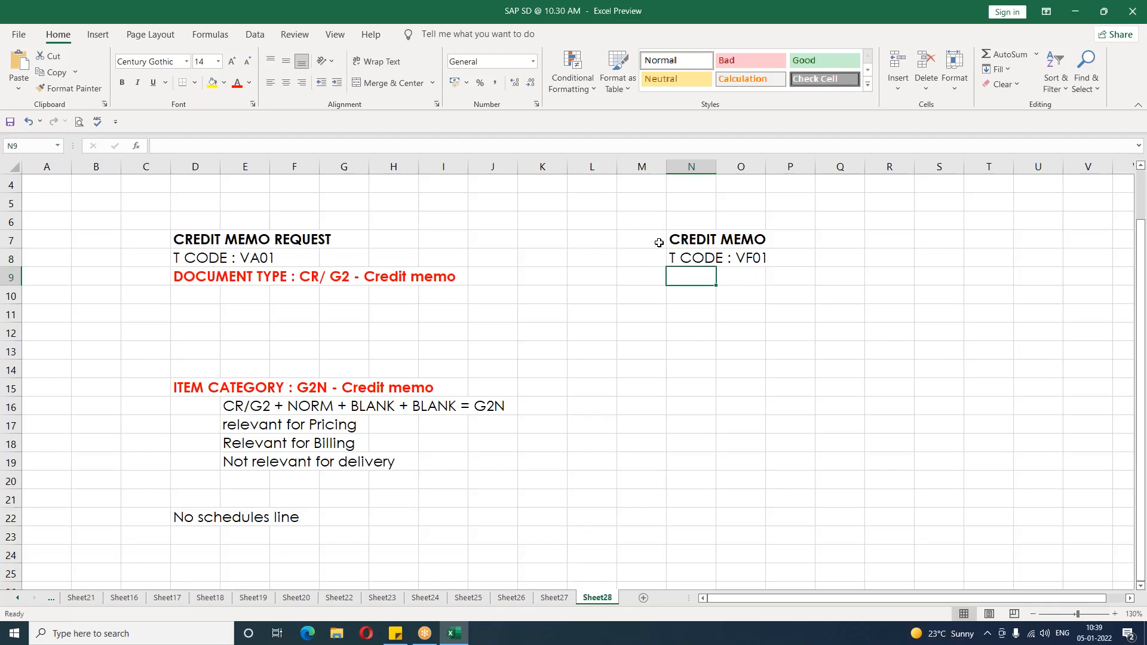
# Step: Enter "Order related billing" in N9
pyautogui.write('Order related billing')
pyautogui.press('Return')
# Step: Enter "BILLING TYPE : G2 - Credit memo" in N10
pyautogui.write('BILLING TYPE :')
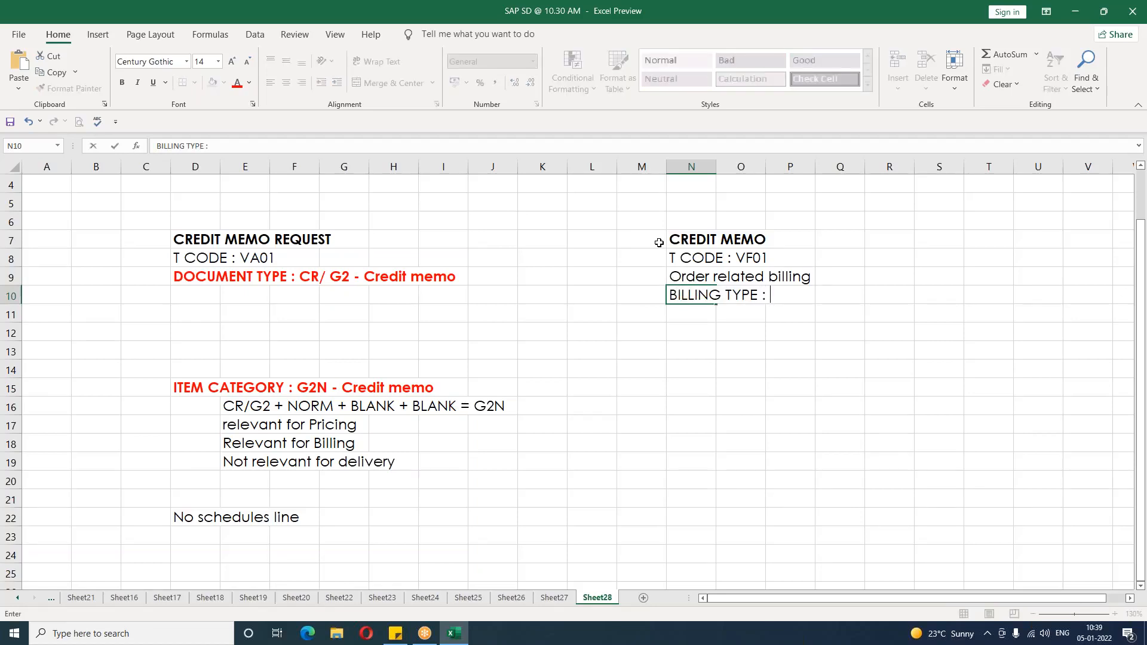
pyautogui.write('G2 - cREDIT memo')
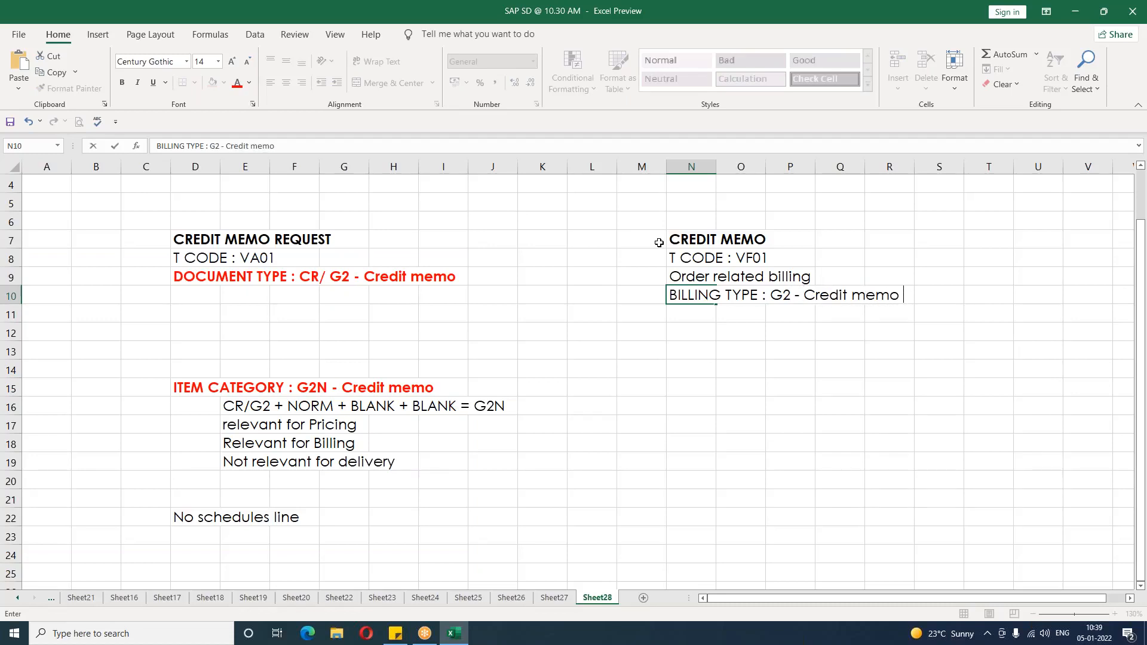
pyautogui.press('Return')
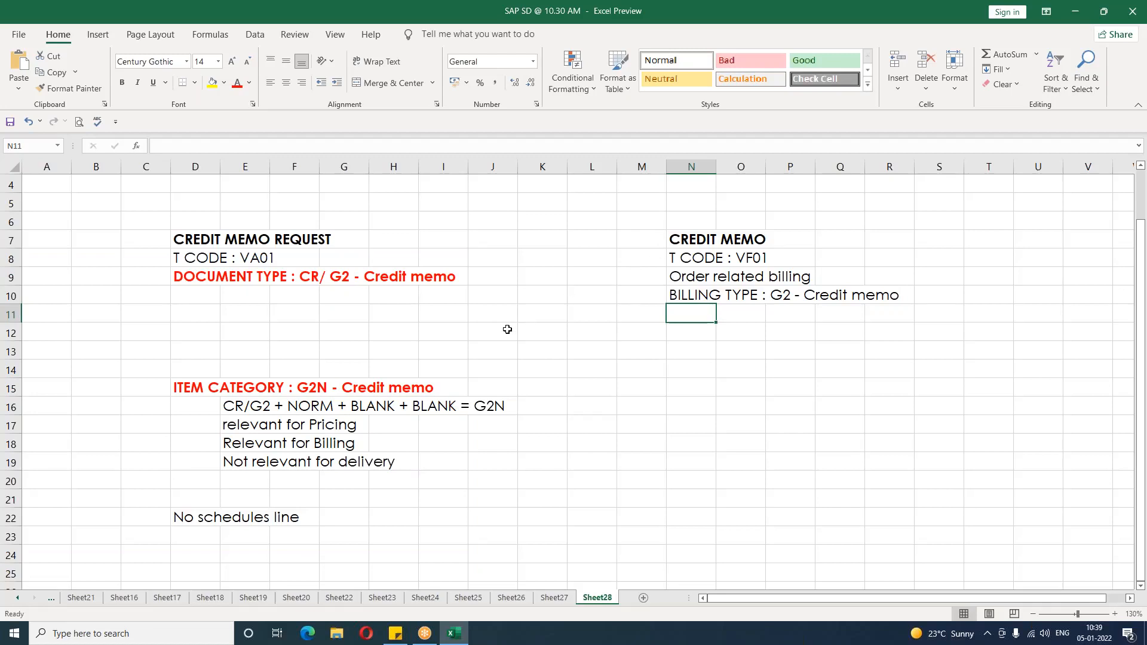
# Step: Color the "No schedules line" text in D22 red
pyautogui.click(187, 528)
pyautogui.click(187, 501)
pyautogui.click(186, 518)
pyautogui.click(242, 84)
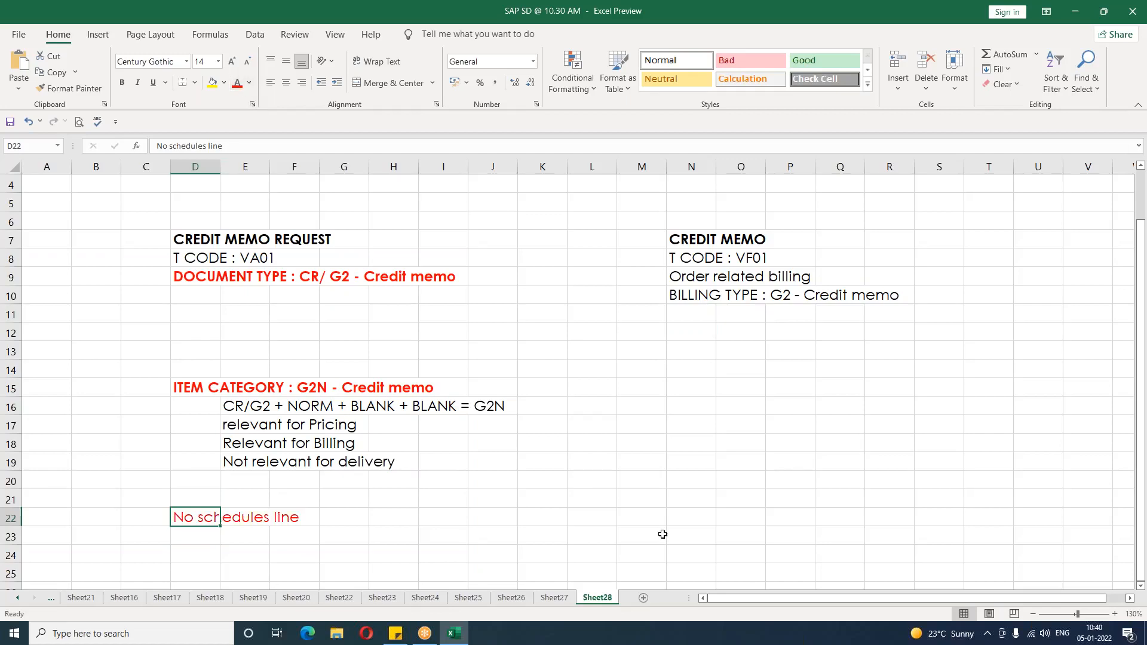
pyautogui.click(639, 500)
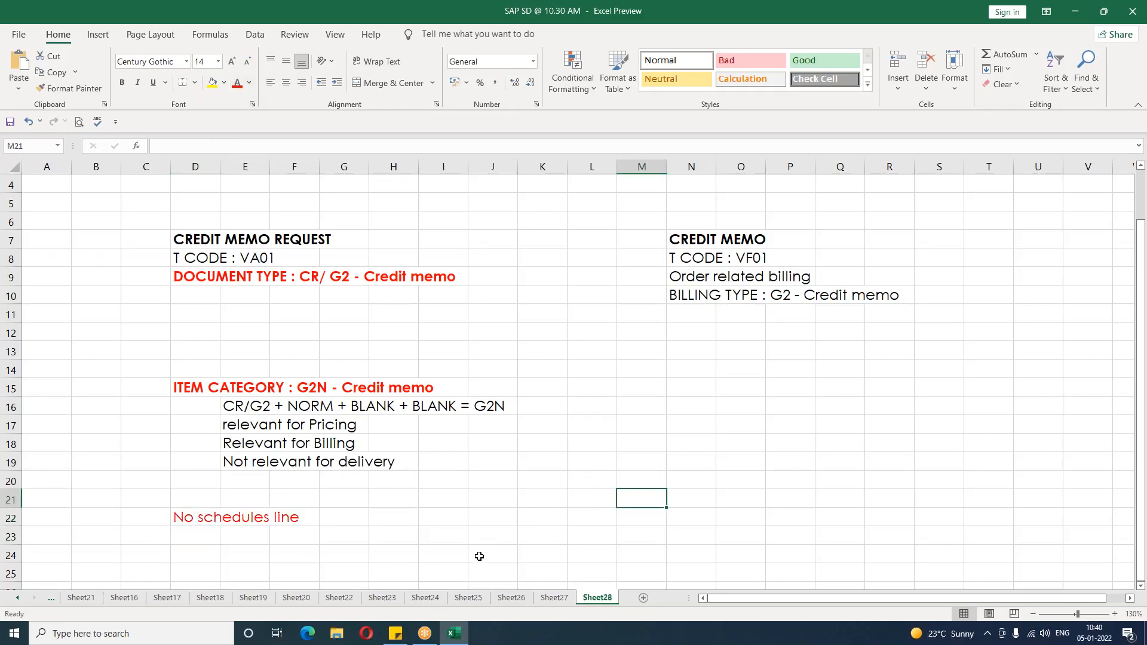
# Step: Switch to SAP Logon and open the sap connection
pyautogui.click(464, 635)
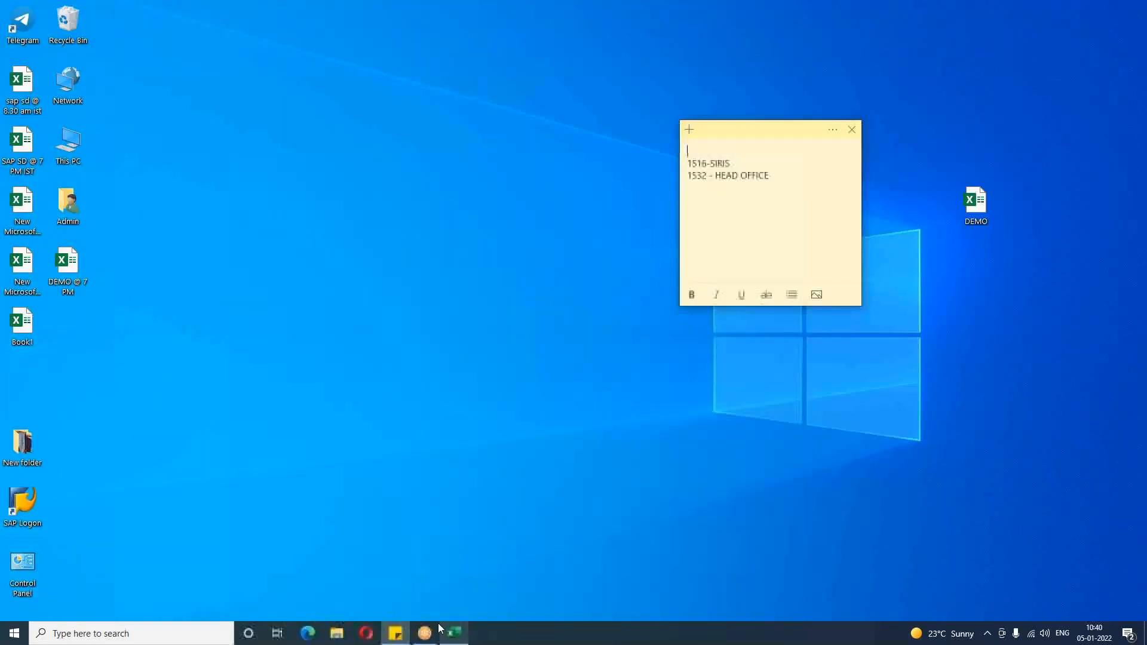
pyautogui.click(30, 520)
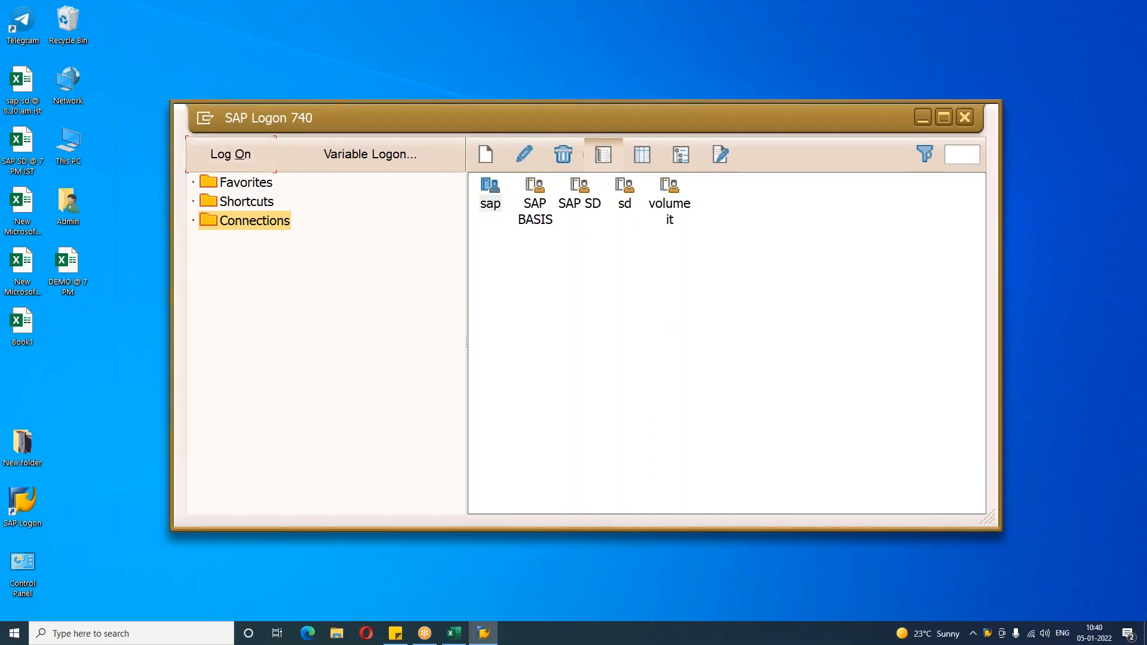
pyautogui.press('Return')
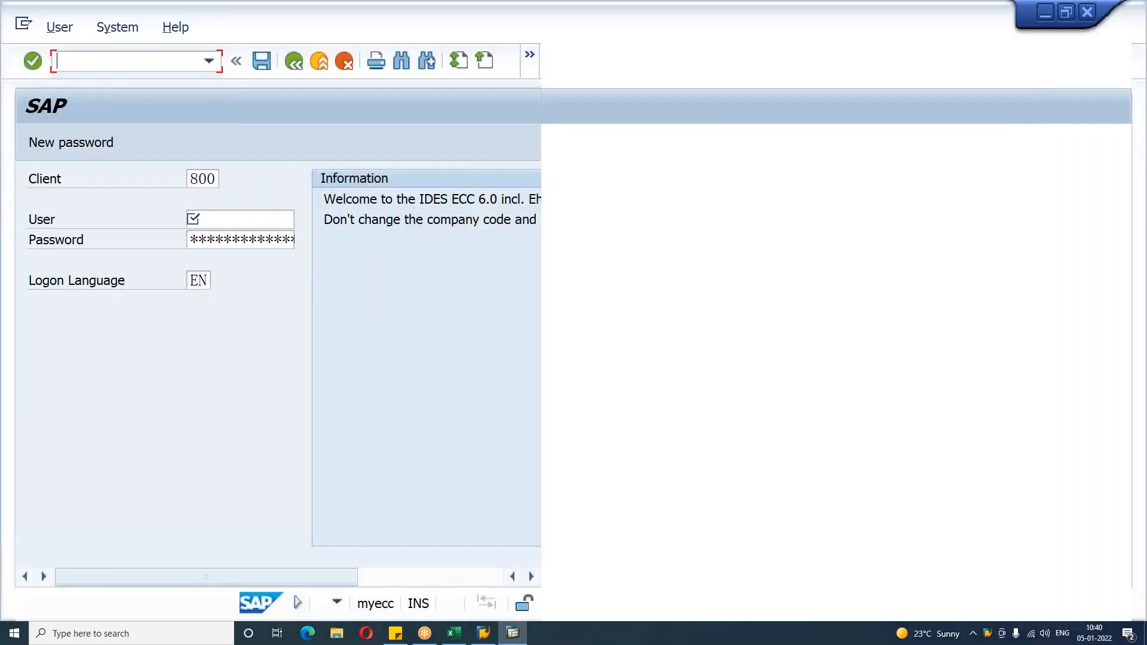
# Step: Log on to client 800 with a saved user name from the history list
pyautogui.press('Down')
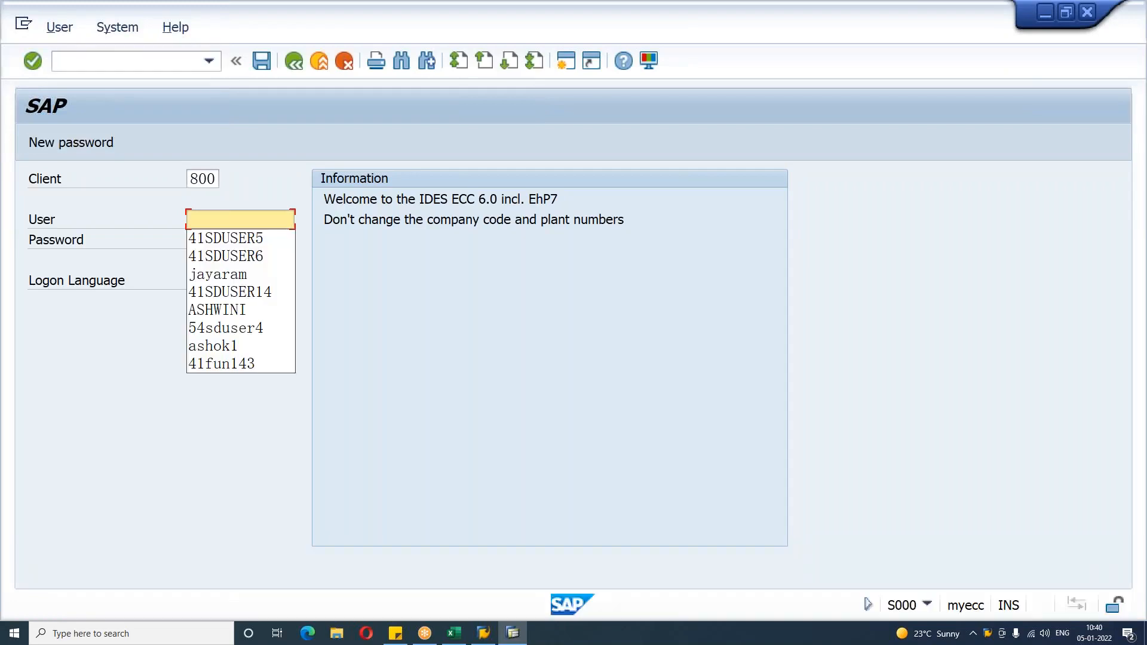
pyautogui.press('Down')
pyautogui.press('Return')
pyautogui.press('Tab')
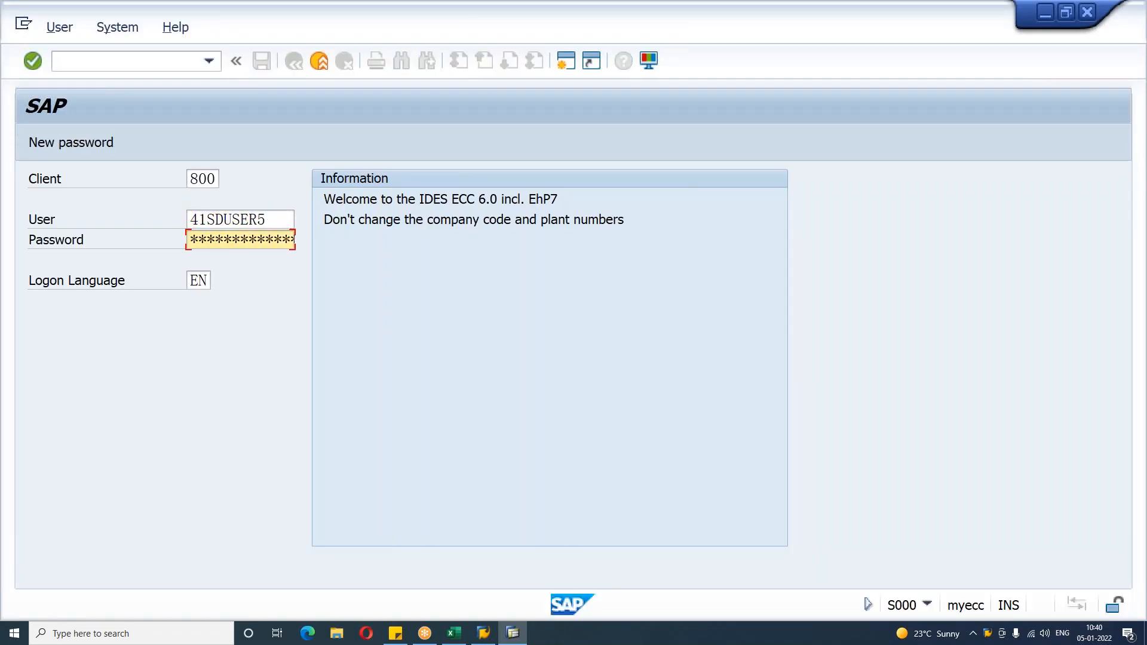
pyautogui.press('Return')
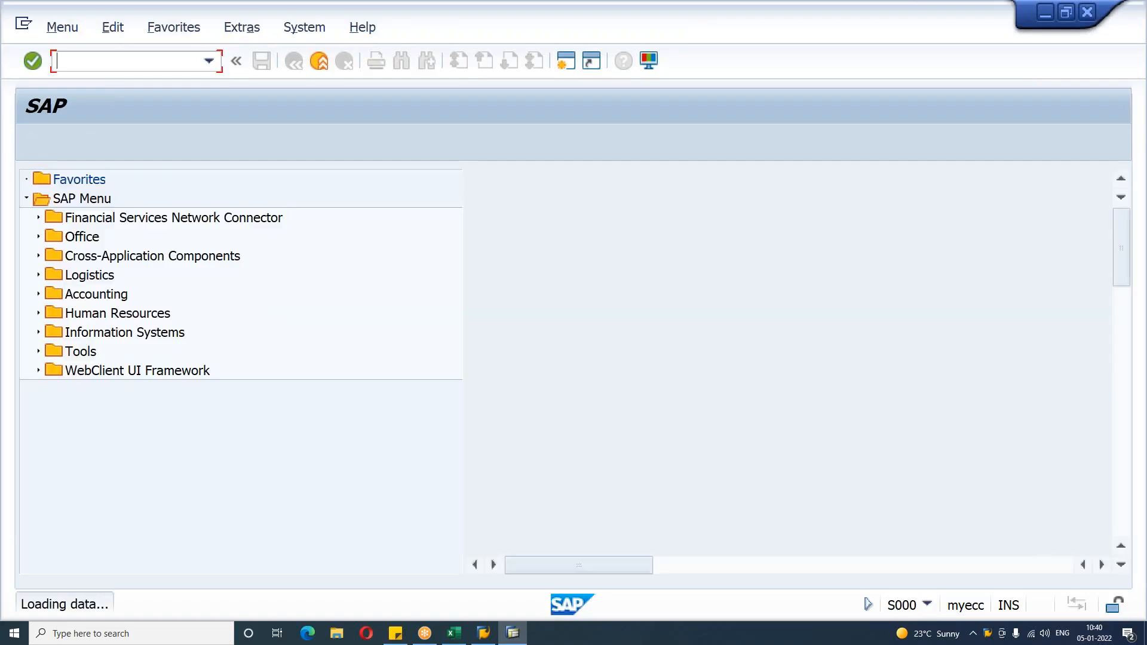
# Step: Start transaction VA01
pyautogui.write('VA01')
pyautogui.press('Return')
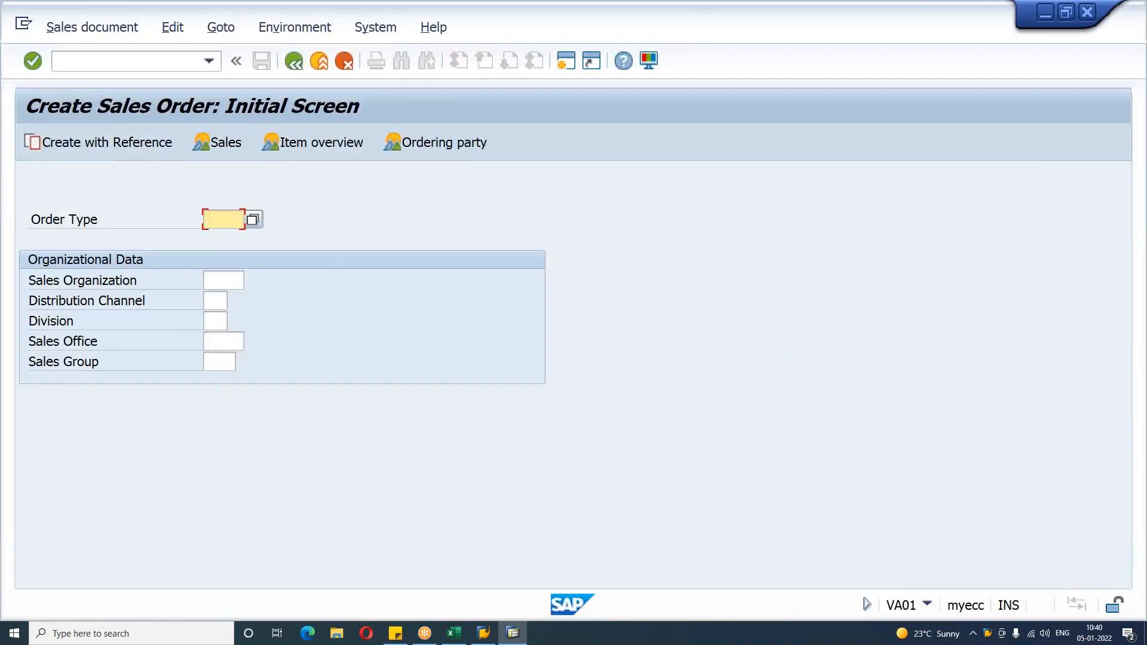
# Step: Create a credit memo request with order type CR, sales organization YSAM, distribution channel M6 and division Y4
pyautogui.press('Tab')
pyautogui.press('Down')
pyautogui.press('Down')
pyautogui.press('Down')
pyautogui.press('Down')
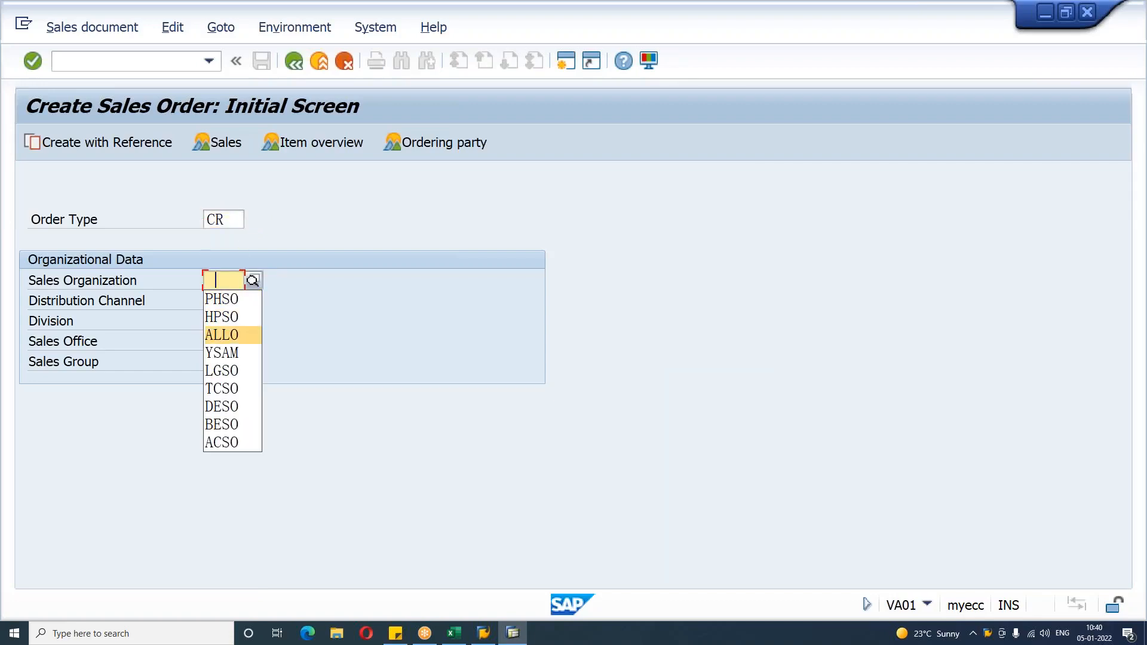
pyautogui.press('Tab')
pyautogui.press('Down')
pyautogui.press('Down')
pyautogui.press('Down')
pyautogui.press('Down')
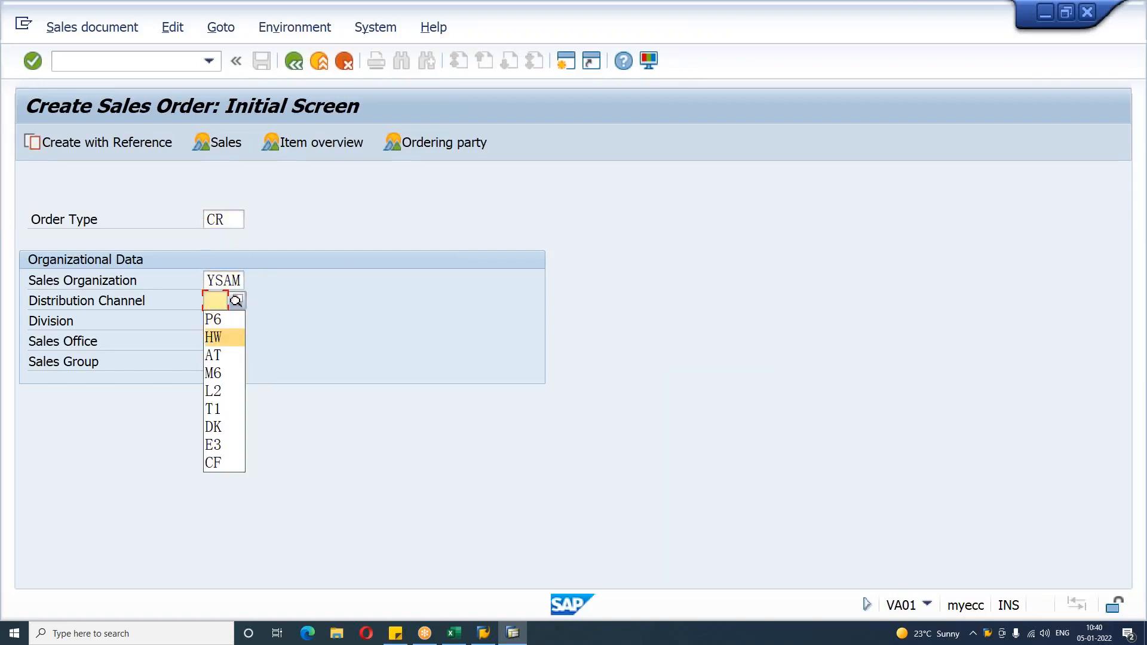
pyautogui.press('Tab')
pyautogui.press('Down')
pyautogui.press('Down')
pyautogui.press('Down')
pyautogui.press('Down')
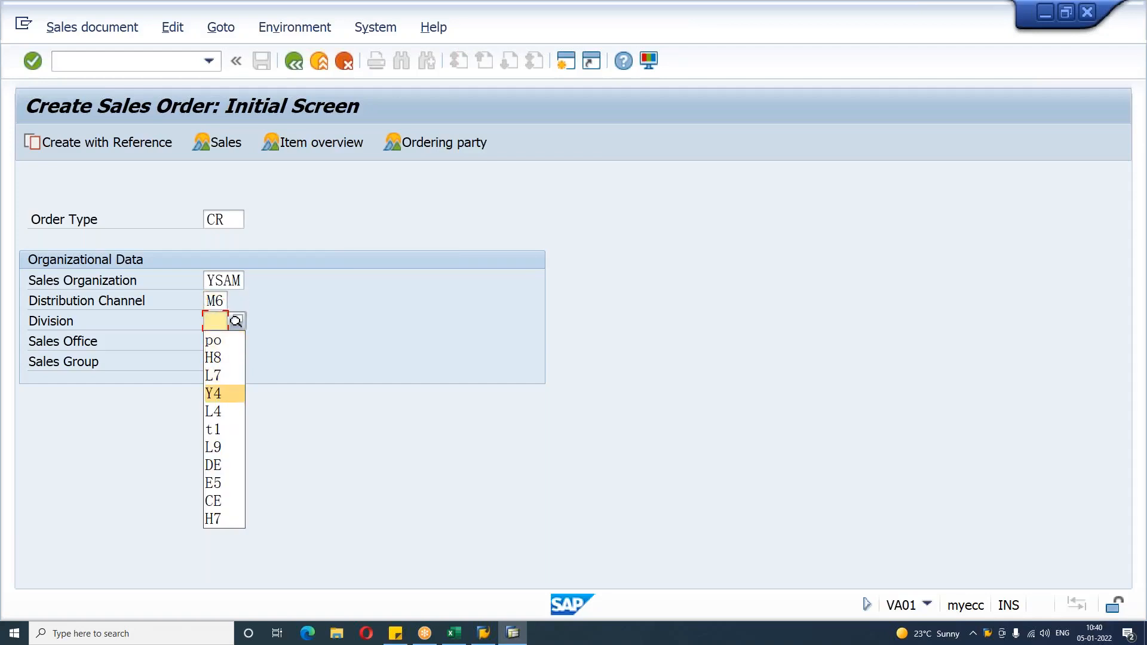
pyautogui.press('Return')
pyautogui.press('Return')
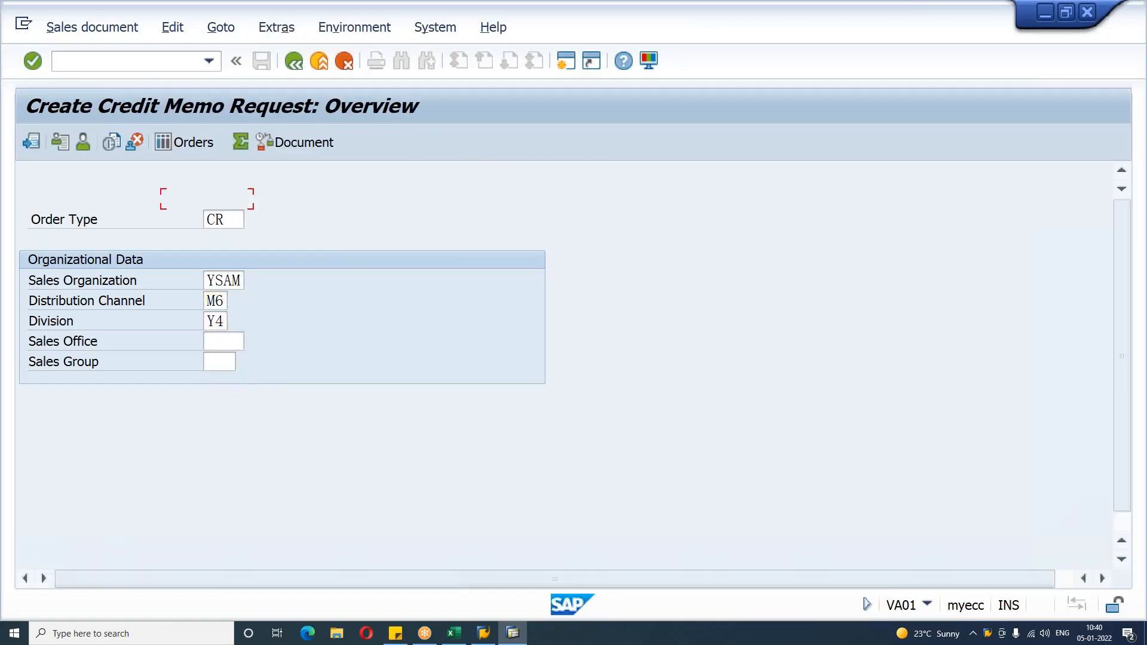
# Step: Pick the sold-to party from the history list and accept the billing date
pyautogui.press('Down')
pyautogui.press('Down')
pyautogui.press('Down')
pyautogui.press('Down')
pyautogui.press('Down')
pyautogui.press('Return')
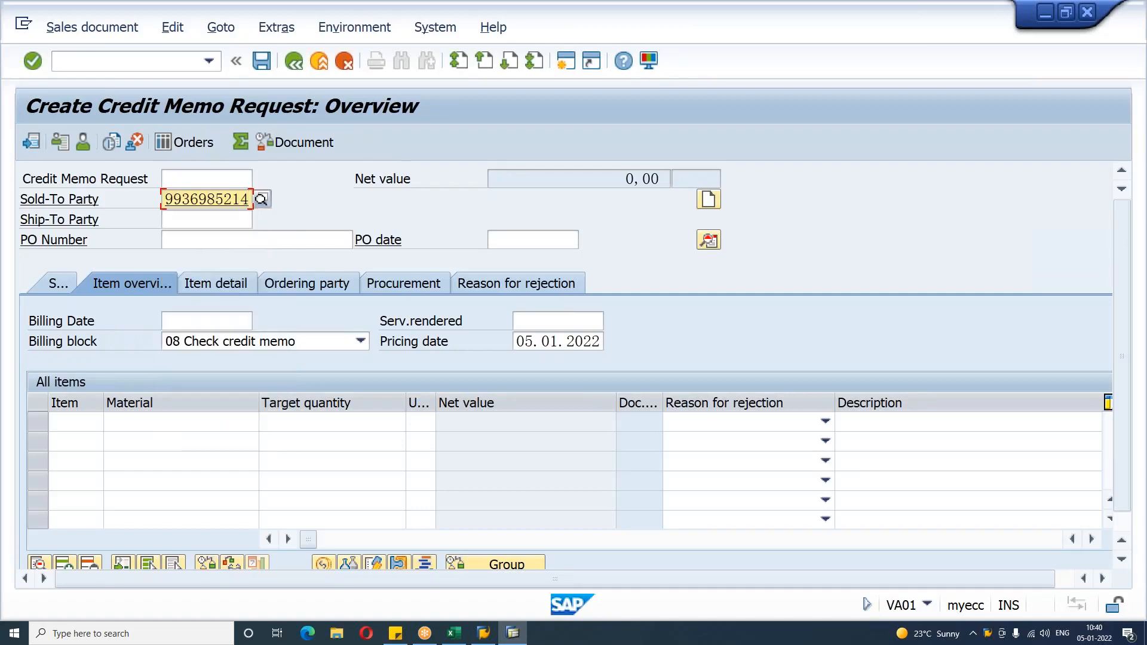
pyautogui.press('Return')
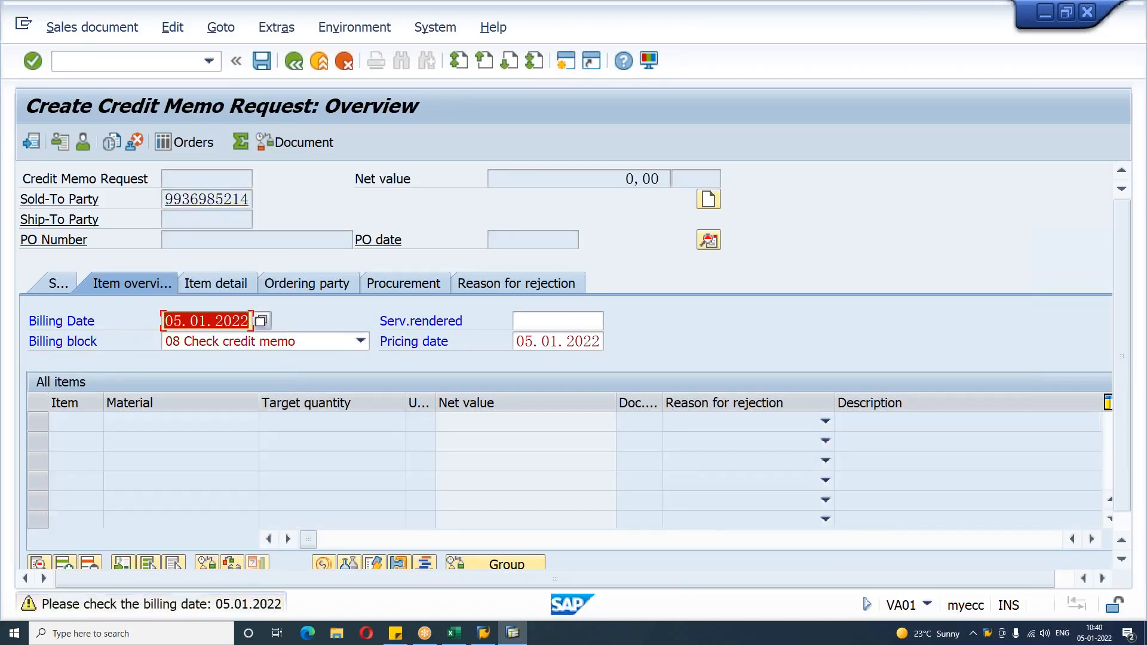
pyautogui.press('Return')
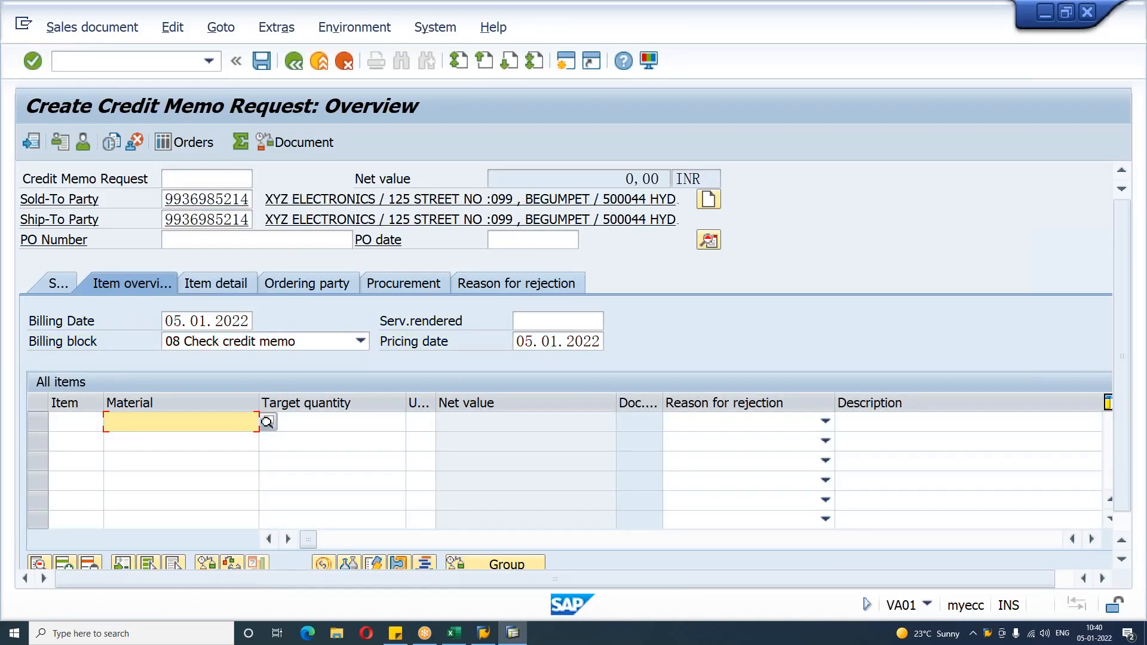
# Step: Add material HDTV from the history list as the first item
pyautogui.press('Down')
pyautogui.press('Down')
pyautogui.press('Down')
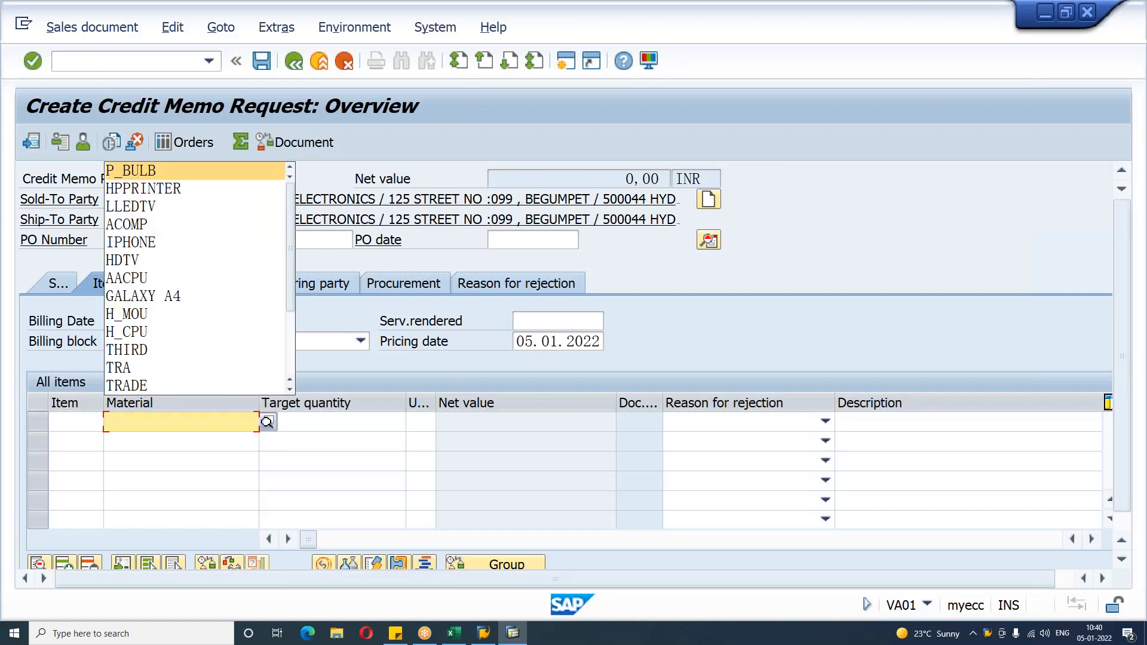
pyautogui.press('Down')
pyautogui.press('Down')
pyautogui.press('Down')
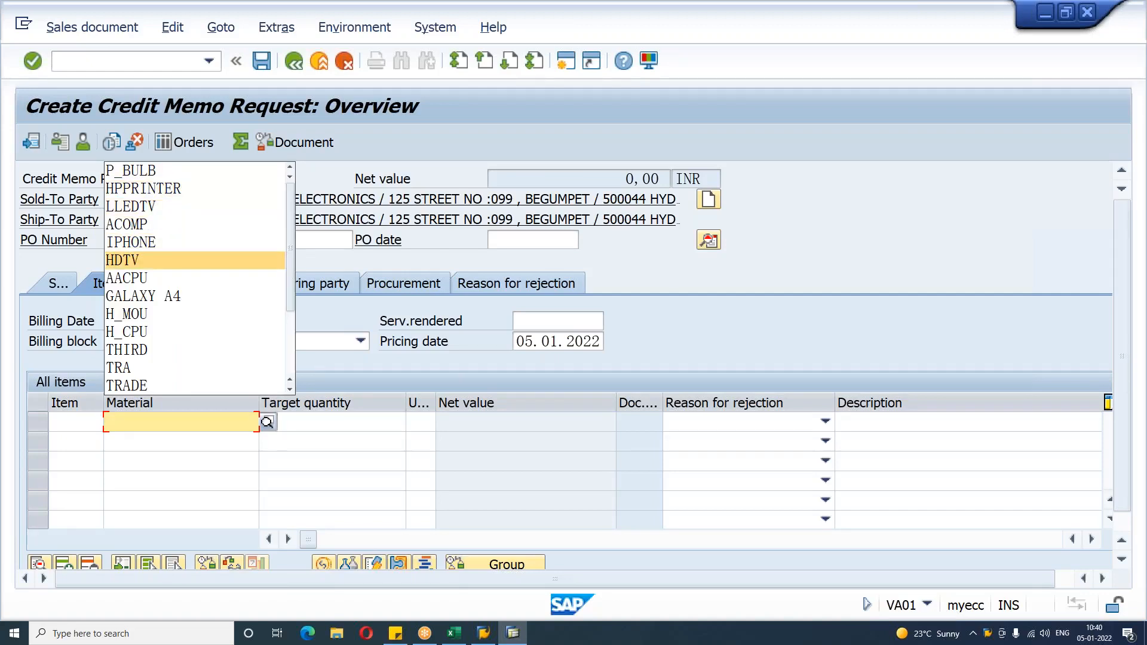
pyautogui.press('Return')
pyautogui.press('Tab')
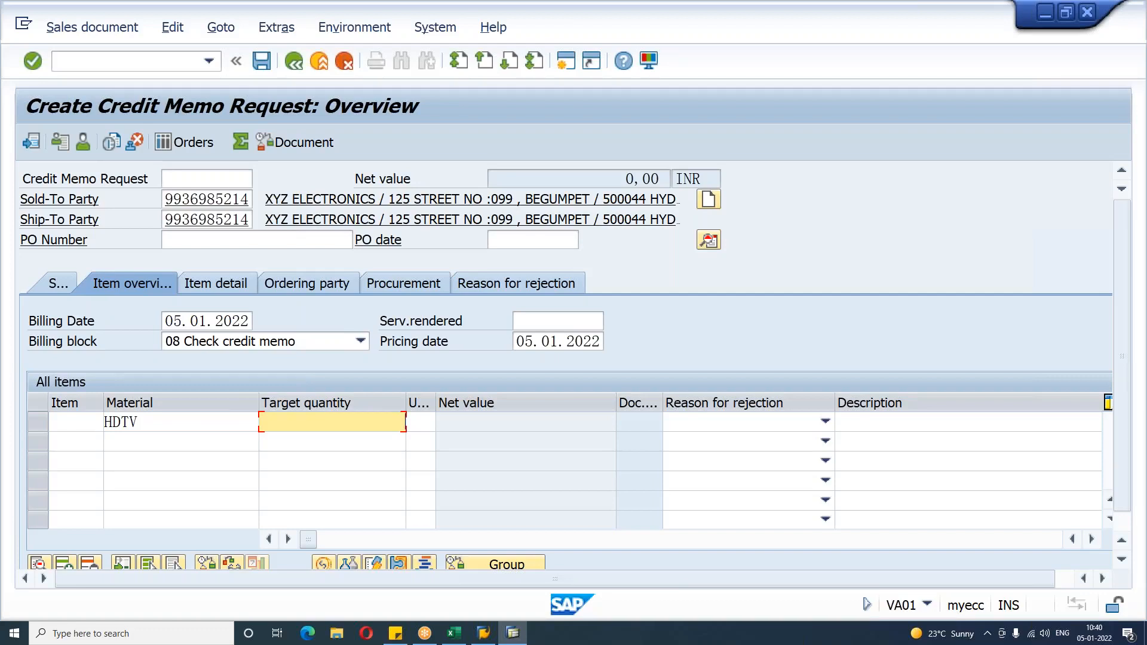
pyautogui.press('Return')
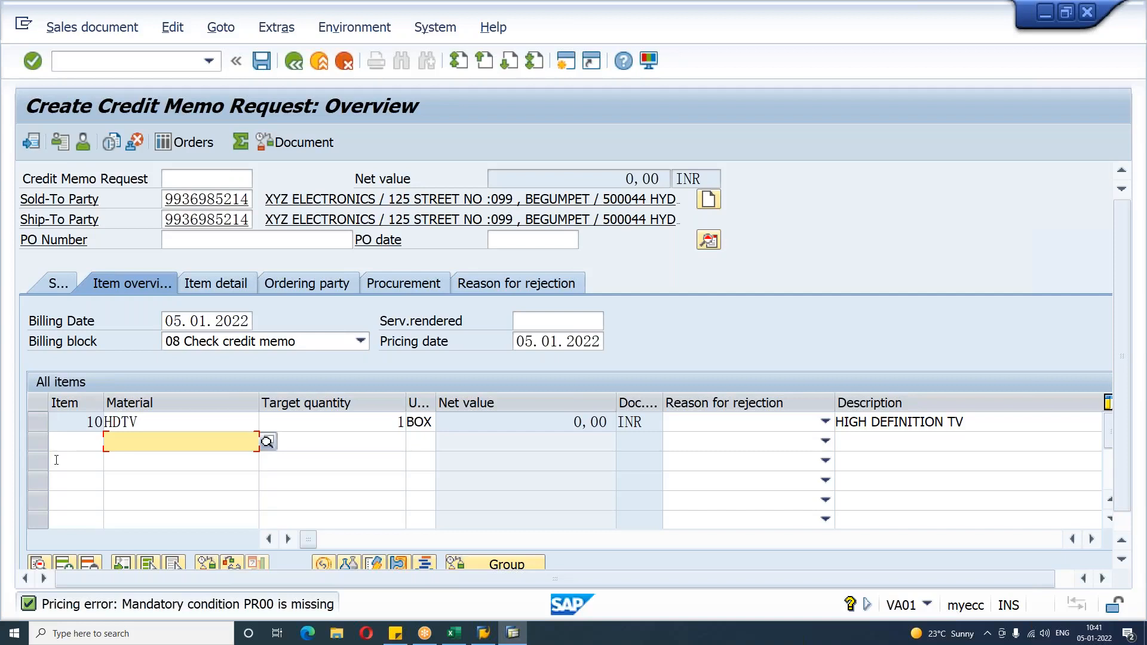
# Step: Open the HDTV item's conditions and add condition PR00 with an amount of 15.000
pyautogui.doubleClick(185, 422)
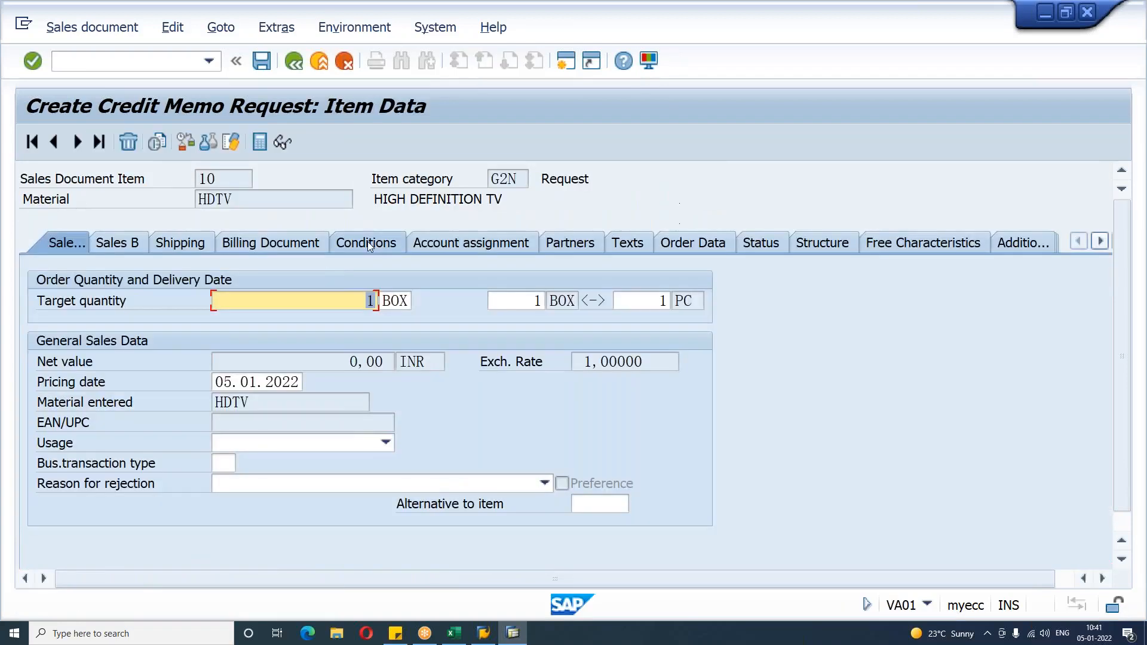
pyautogui.click(367, 241)
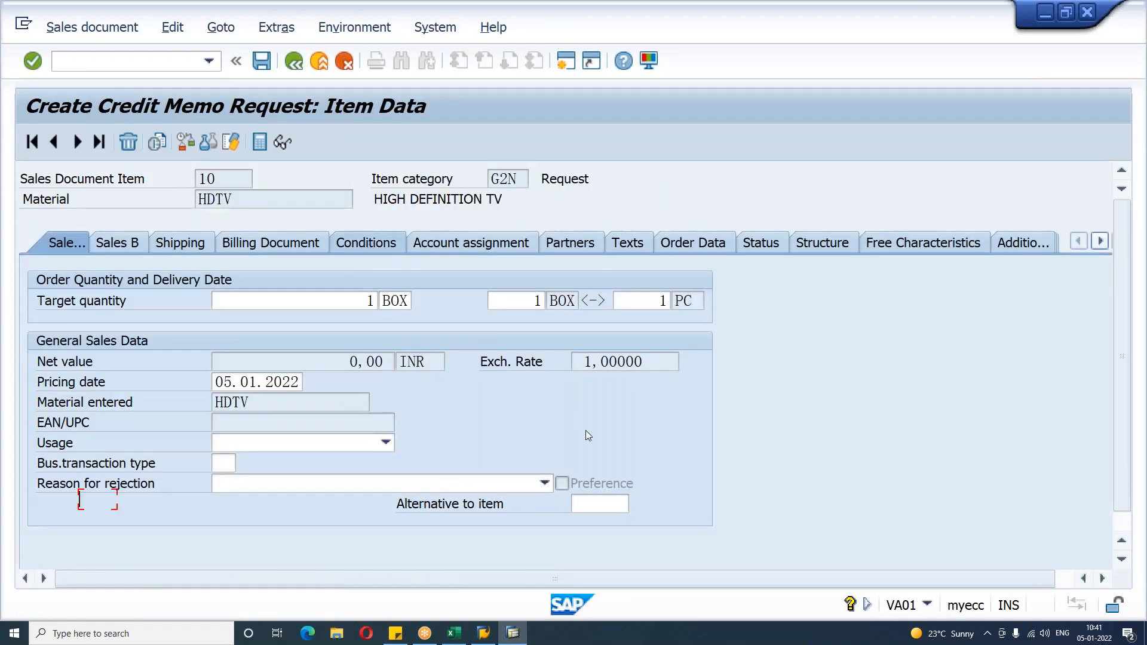
pyautogui.write('PR00')
pyautogui.press('Tab')
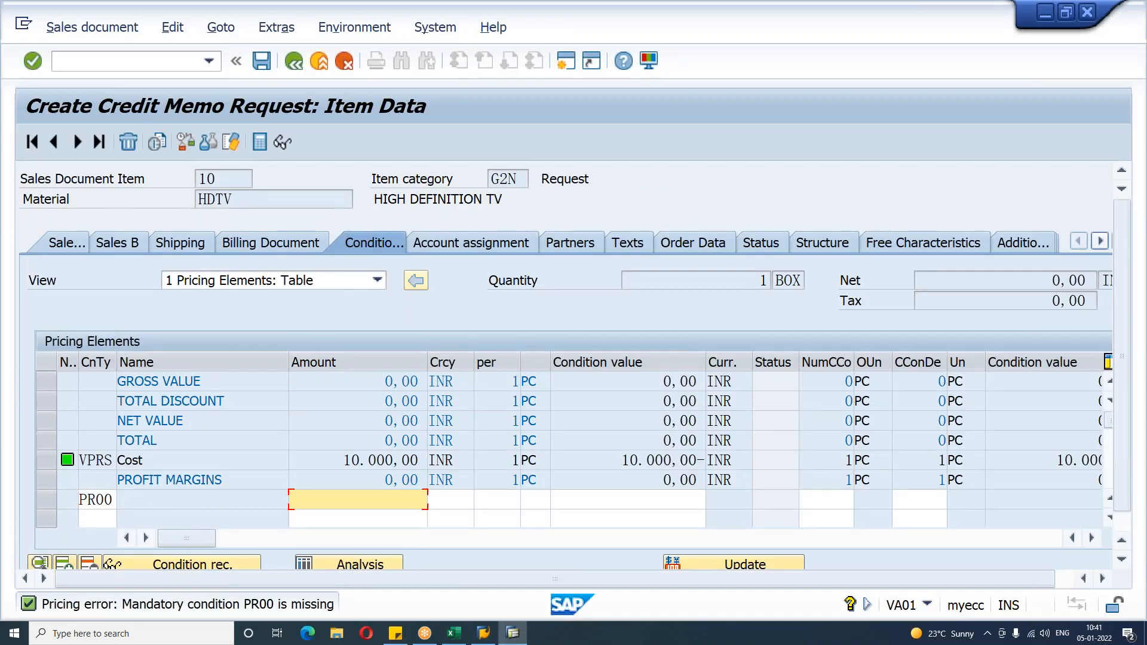
pyautogui.write('15.000')
pyautogui.press('Return')
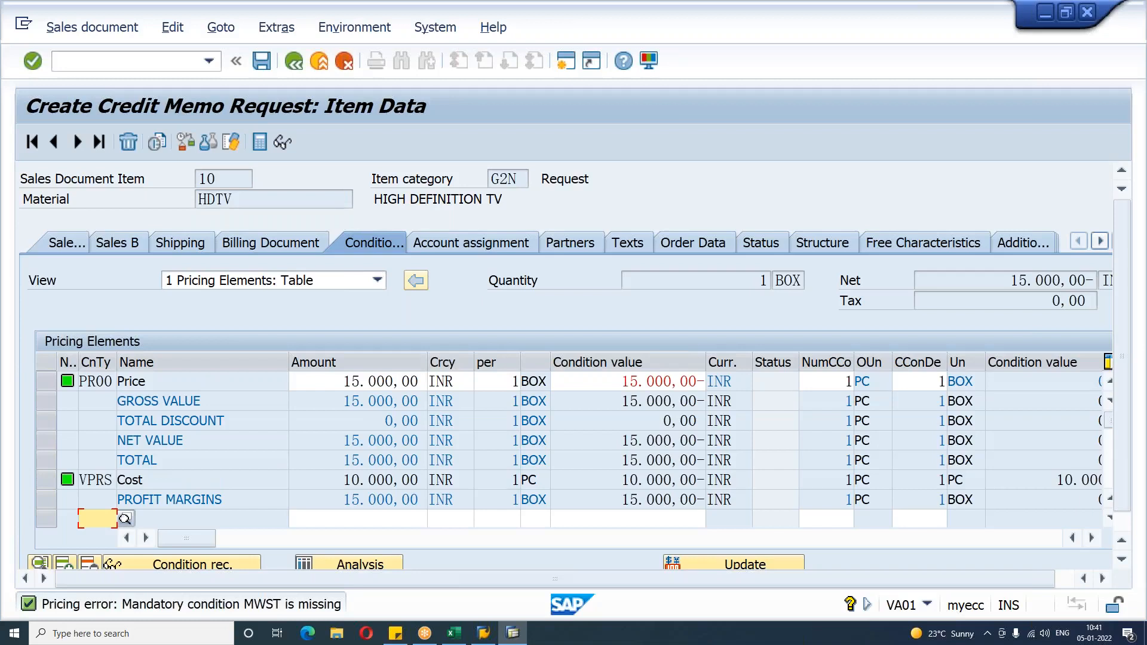
# Step: Review the item's shipping data and return to its conditions
pyautogui.click(177, 241)
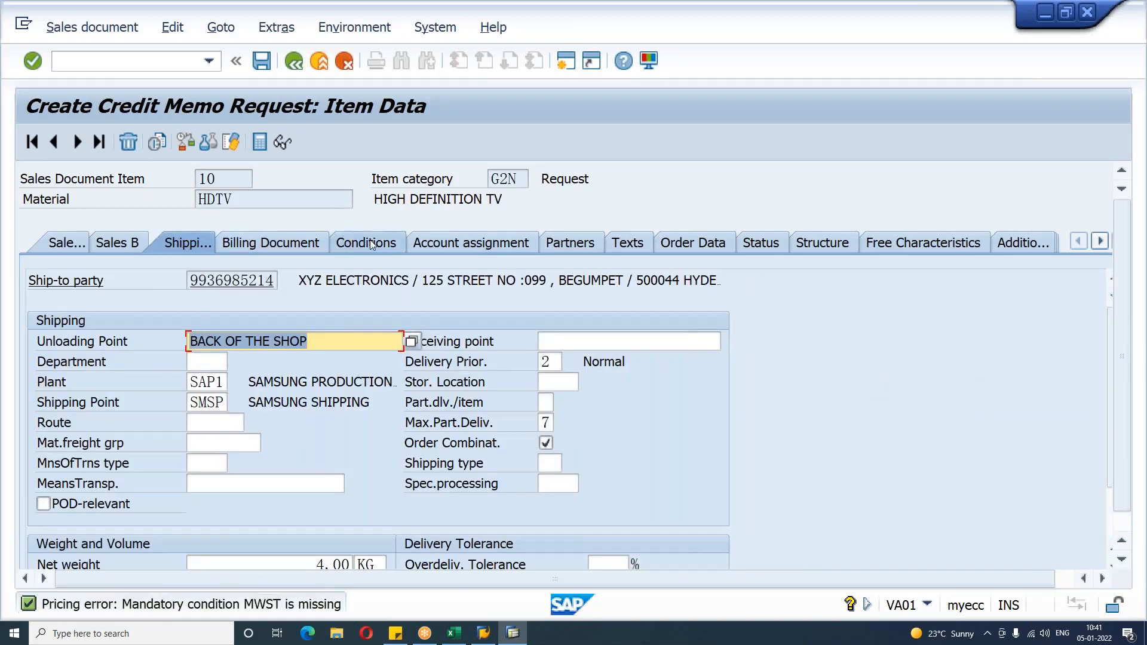
pyautogui.click(370, 239)
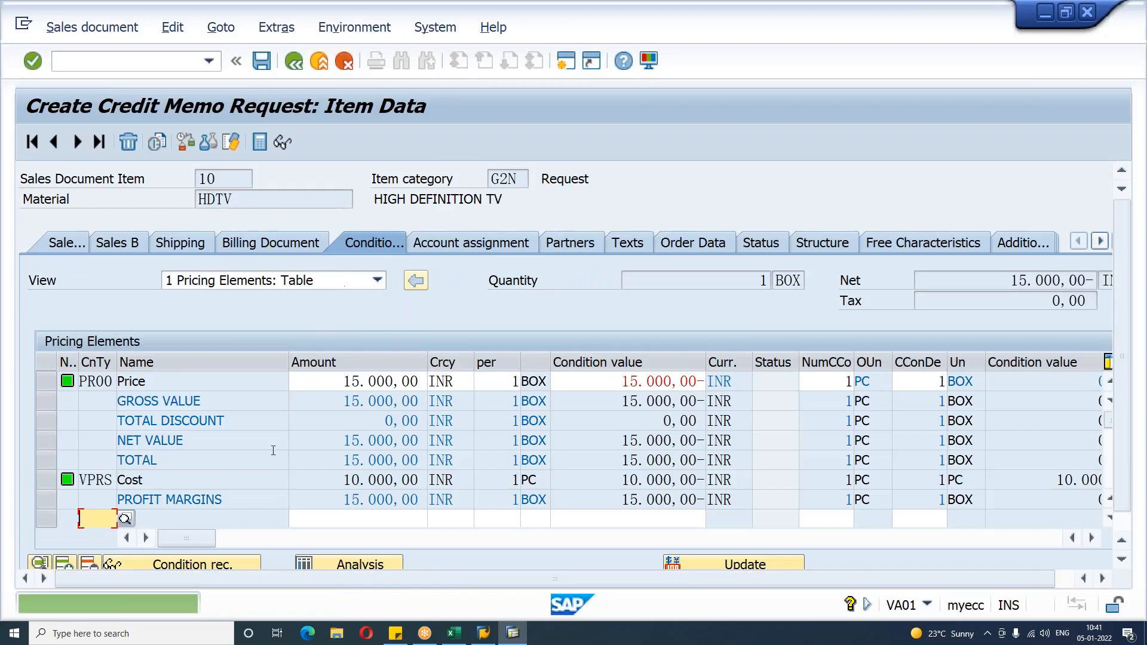
# Step: Examine the pricing error details and run the pricing analysis for the MWST output tax condition's domestic tax access 010
pyautogui.click(250, 610)
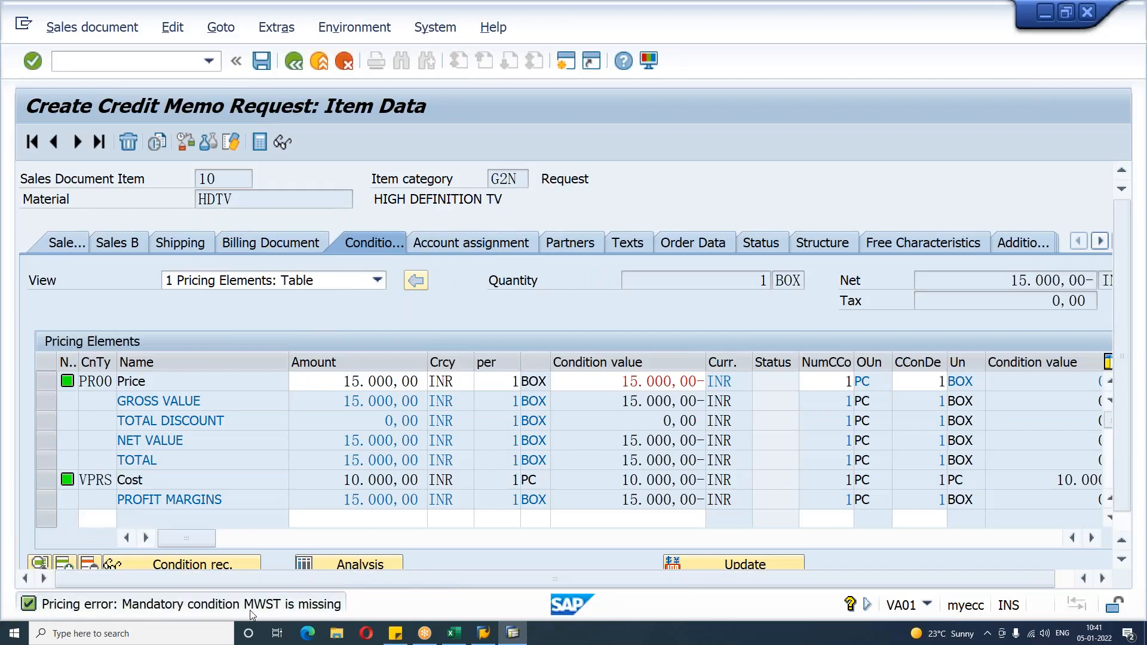
pyautogui.doubleClick(249, 610)
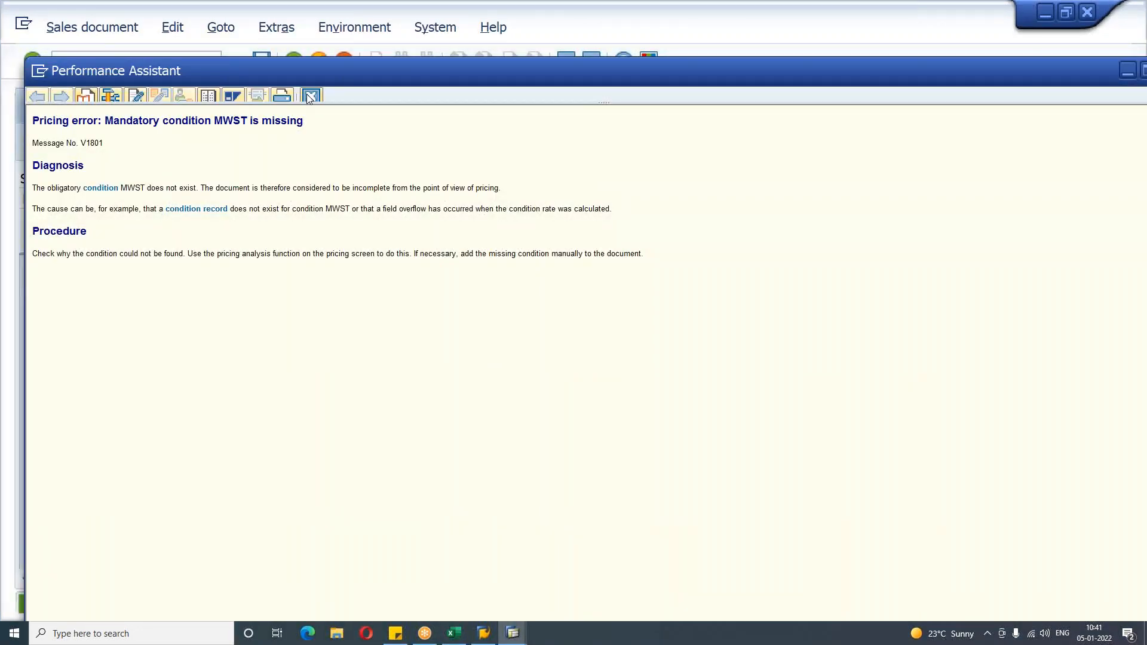
pyautogui.click(311, 97)
pyautogui.click(353, 569)
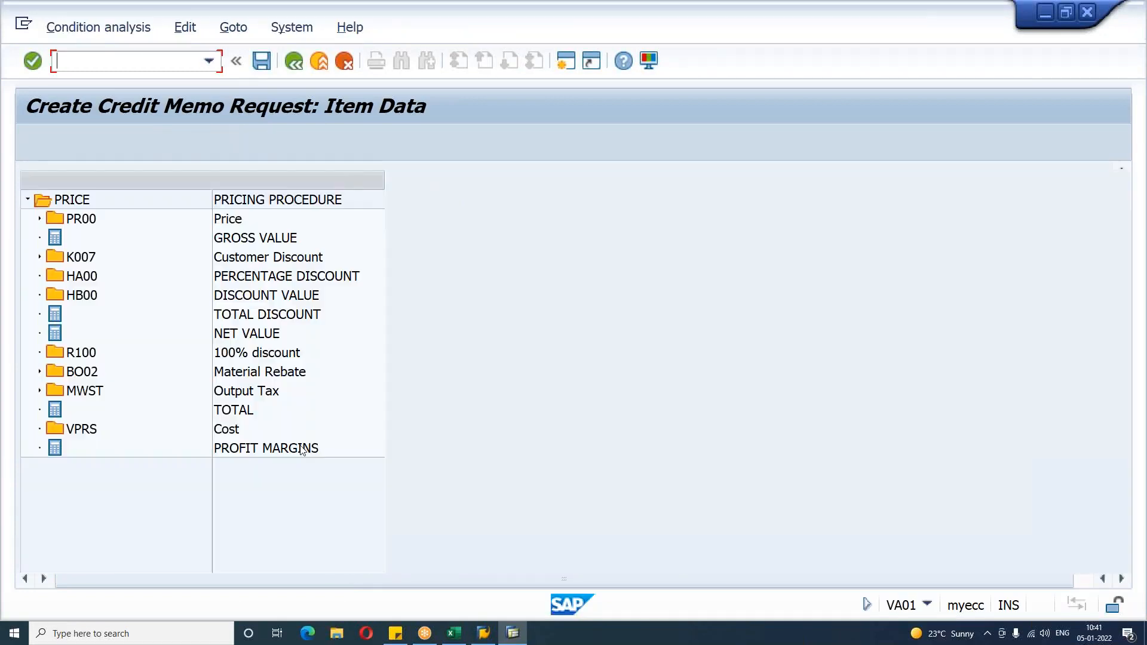
pyautogui.doubleClick(84, 391)
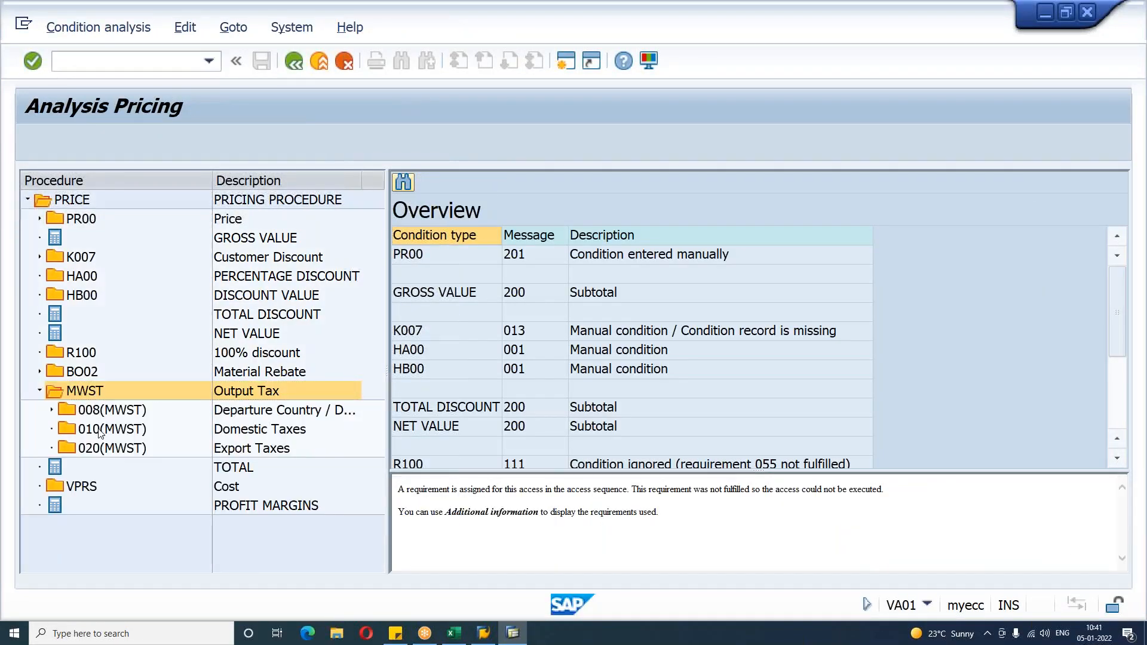
pyautogui.click(100, 431)
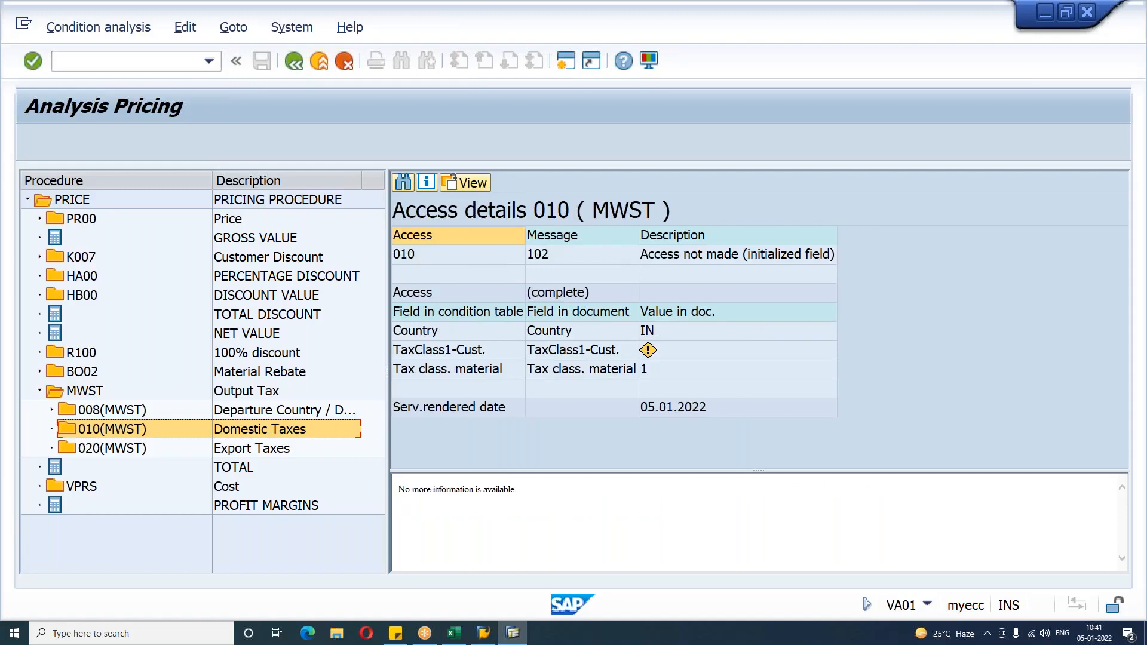
# Step: Open customer XYZ ELECTRONICS in change mode and review its sales area billing document data
pyautogui.click(105, 63)
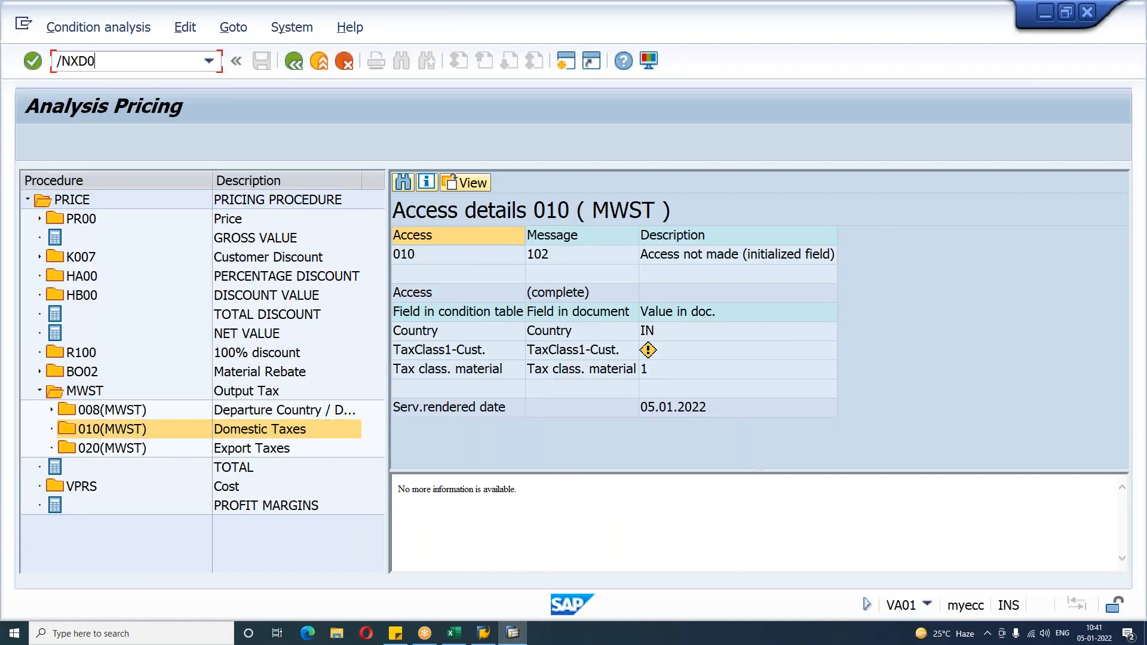
pyautogui.press('Return')
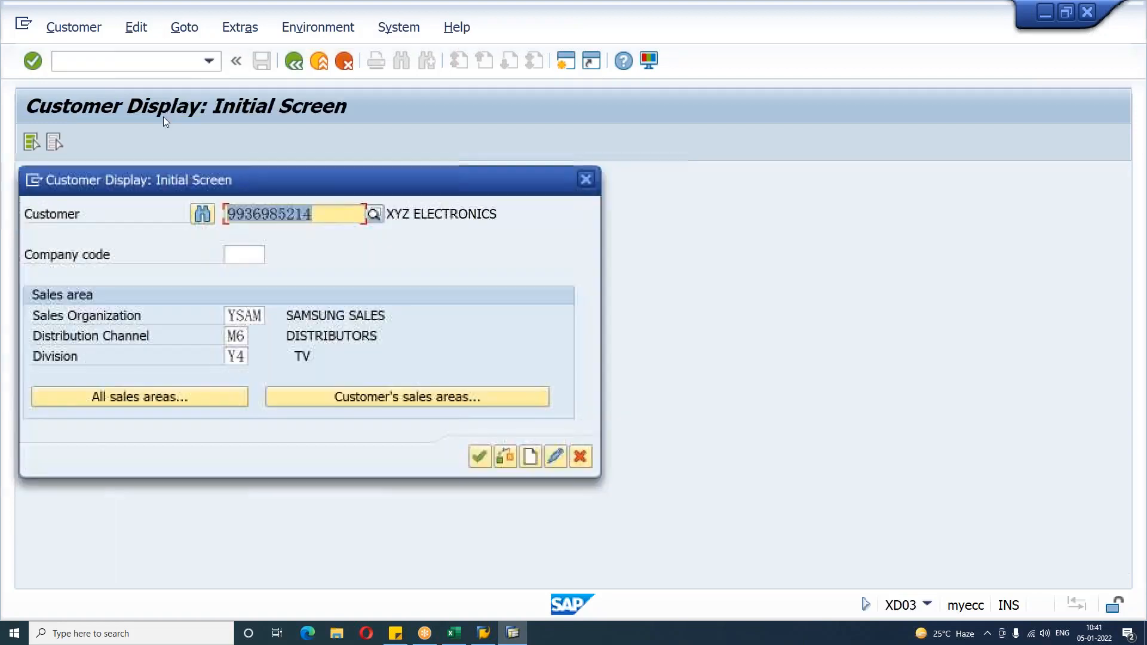
pyautogui.press('Escape')
pyautogui.click(118, 64)
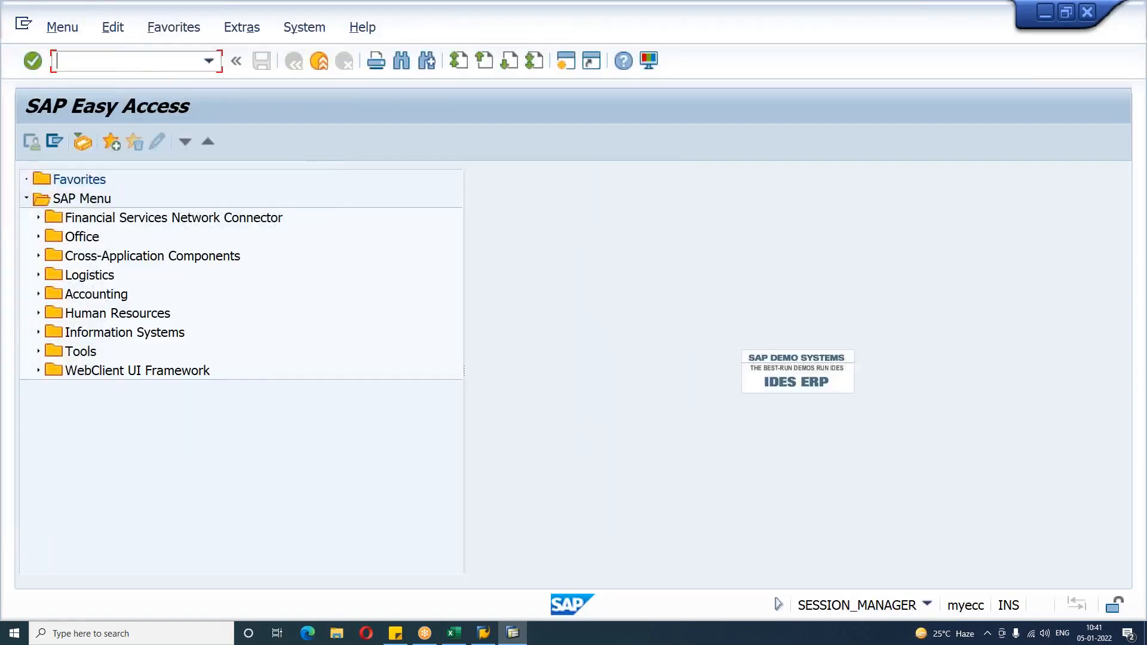
pyautogui.press('Return')
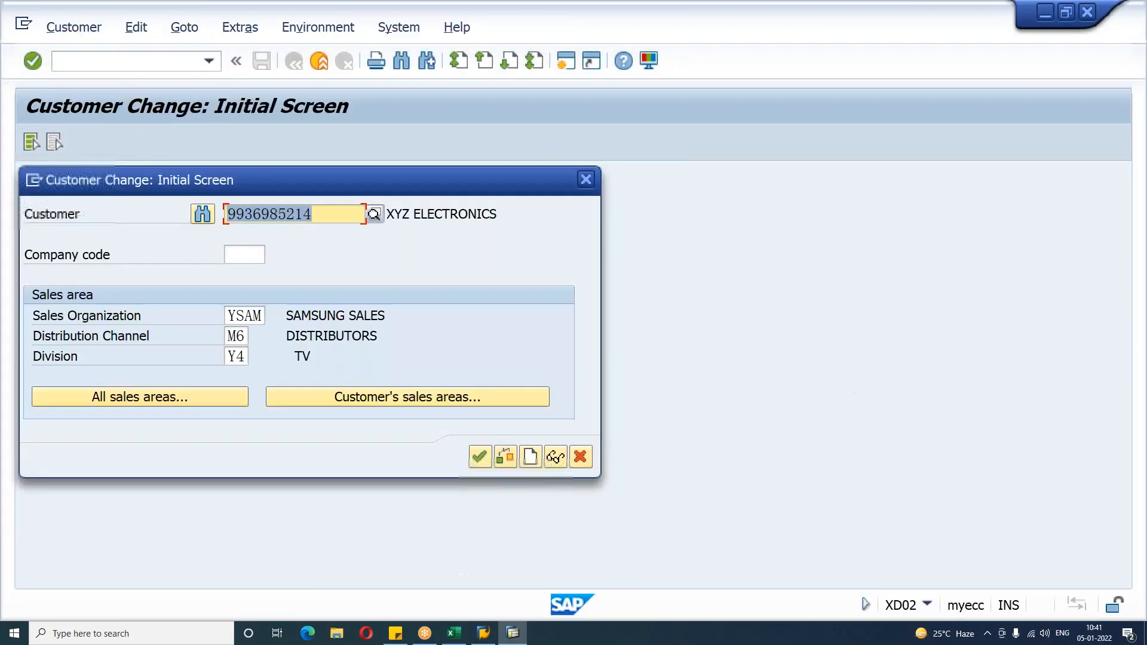
pyautogui.click(479, 458)
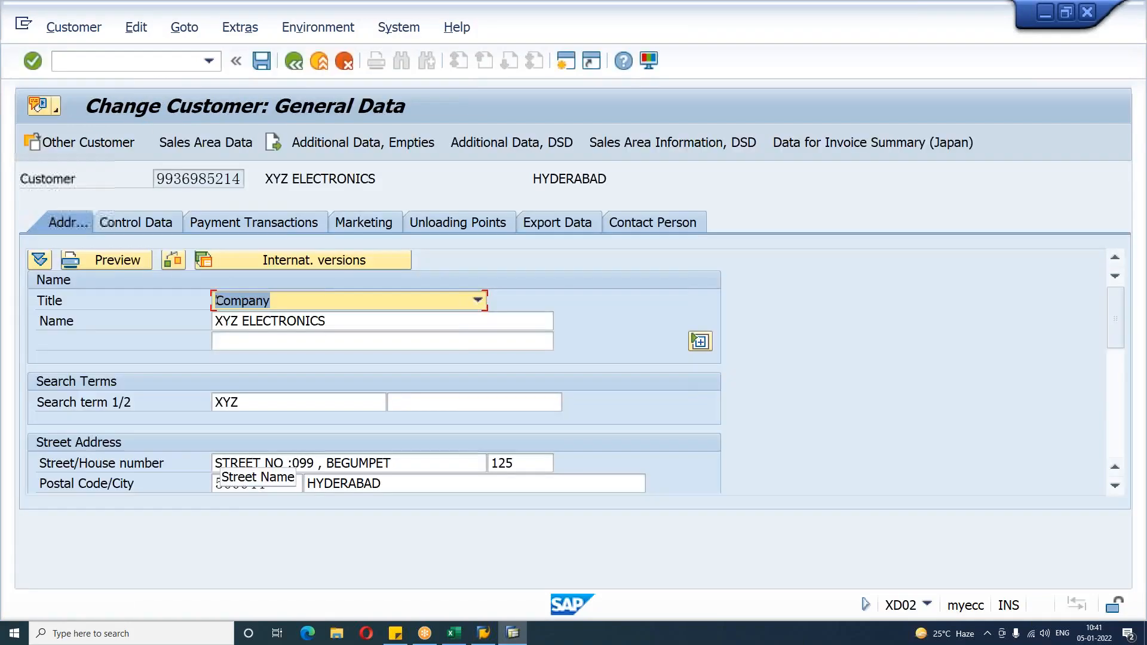
pyautogui.click(238, 144)
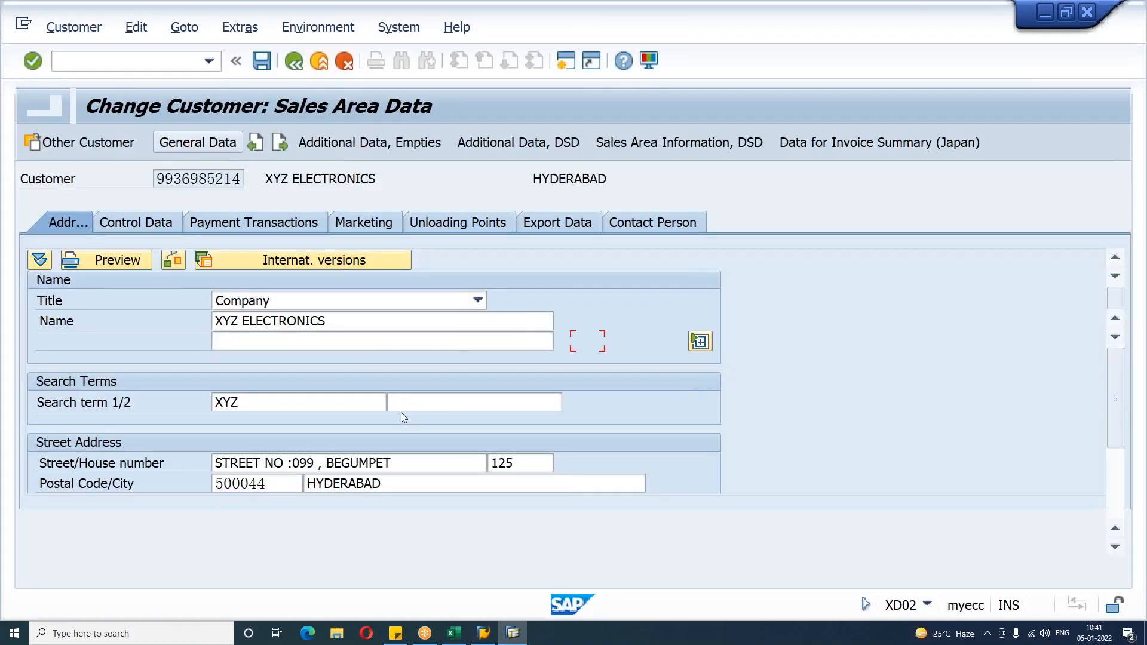
pyautogui.click(204, 281)
pyautogui.scroll(-3, 476, 534)
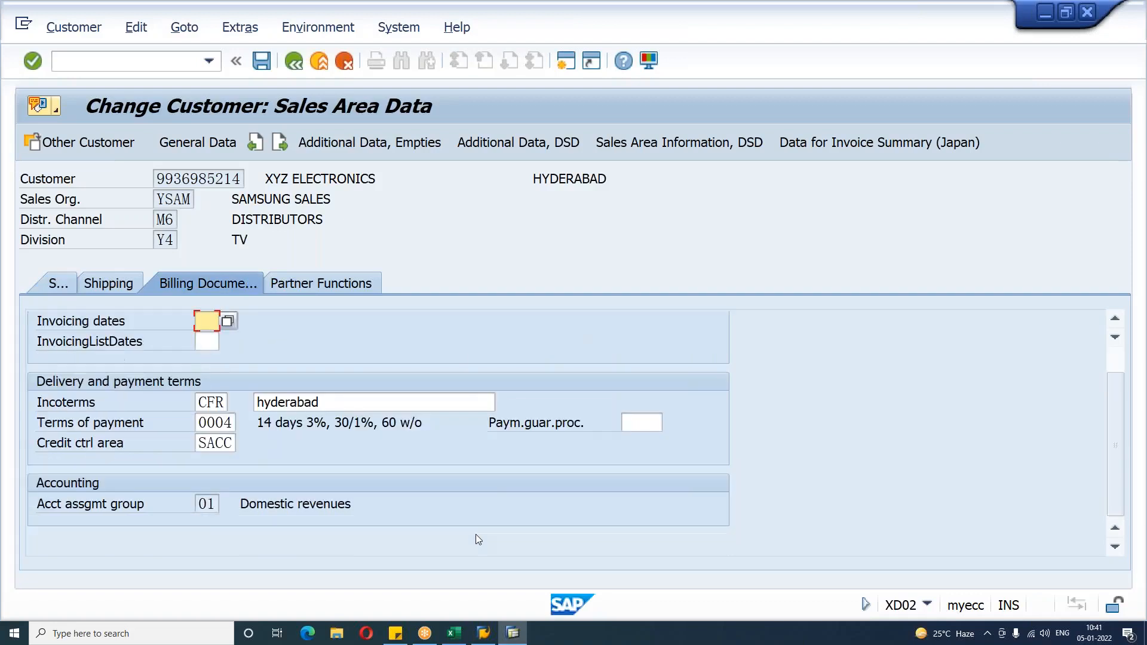
pyautogui.scroll(1, 476, 534)
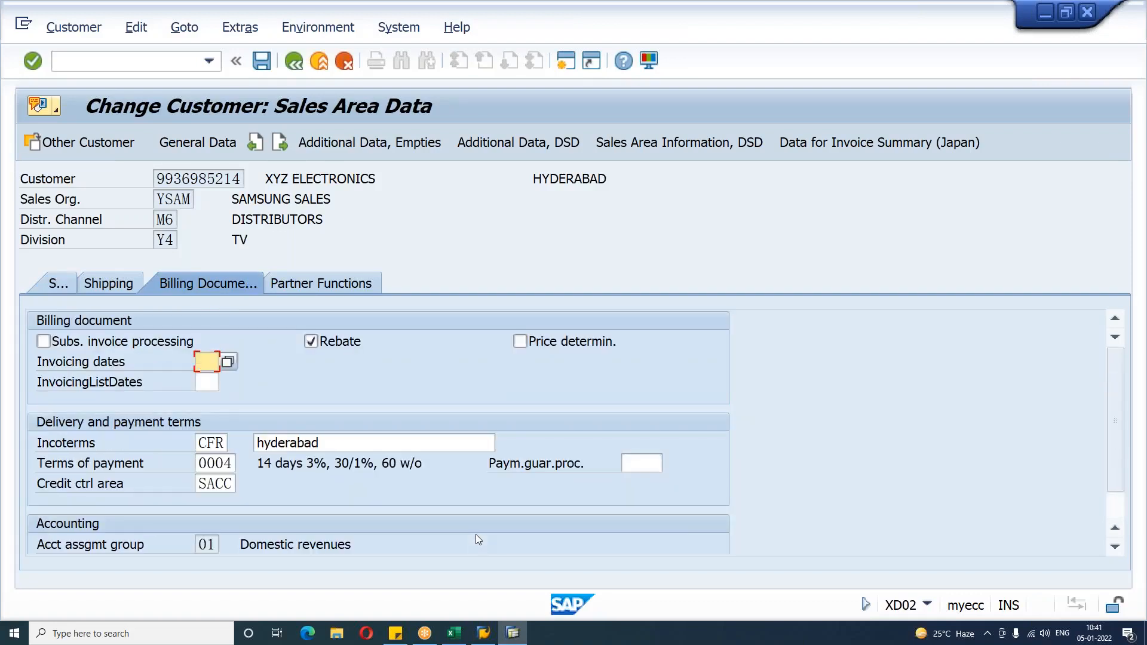
pyautogui.scroll(-1, 476, 534)
pyautogui.click(117, 61)
pyautogui.write('/NOVK2')
pyautogui.press('Return')
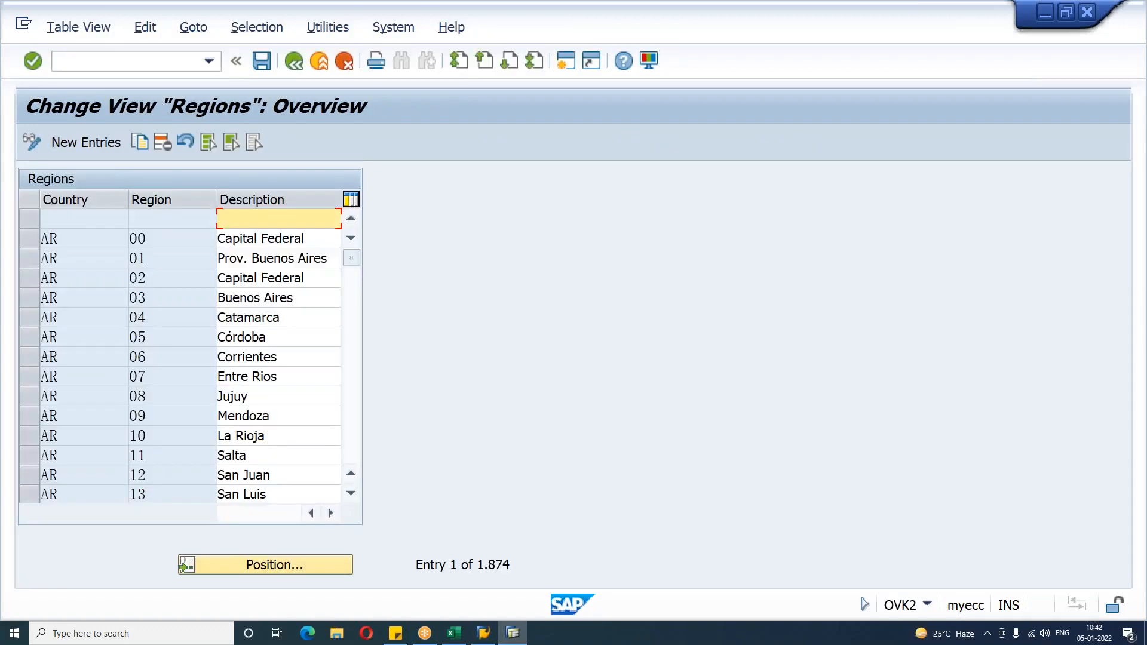
# Step: Open the SAP Reference IMG and expand Sales and Distribution > Basic Functions > Taxes
pyautogui.click(117, 61)
pyautogui.write('/NSPRO')
pyautogui.press('Return')
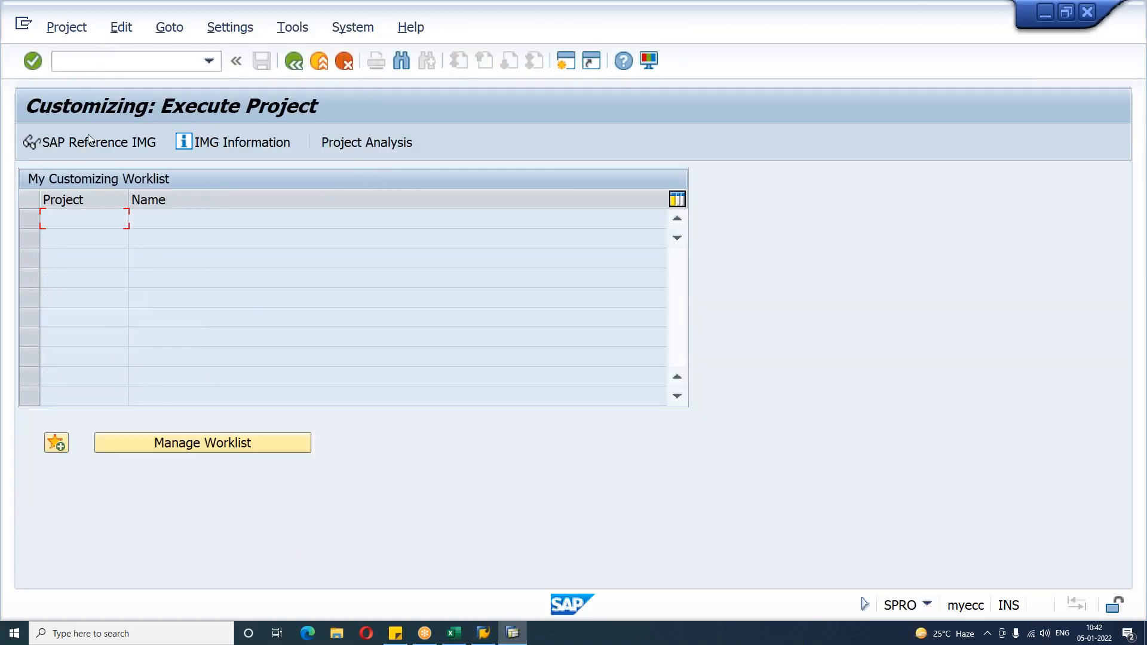
pyautogui.click(91, 144)
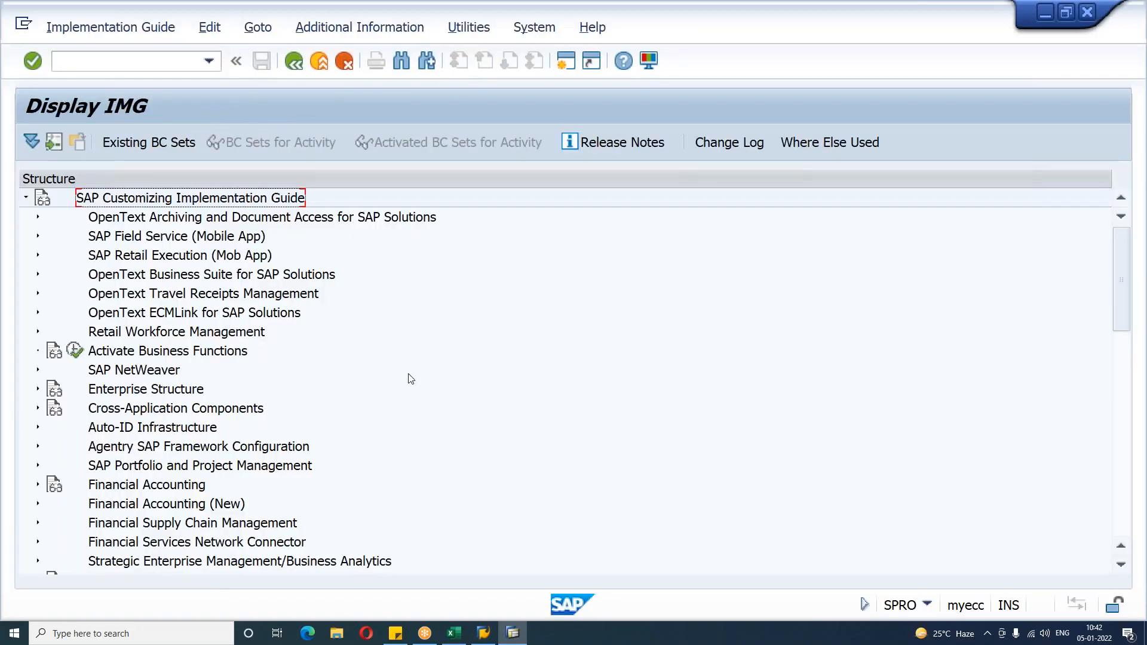
pyautogui.scroll(-5, 411, 378)
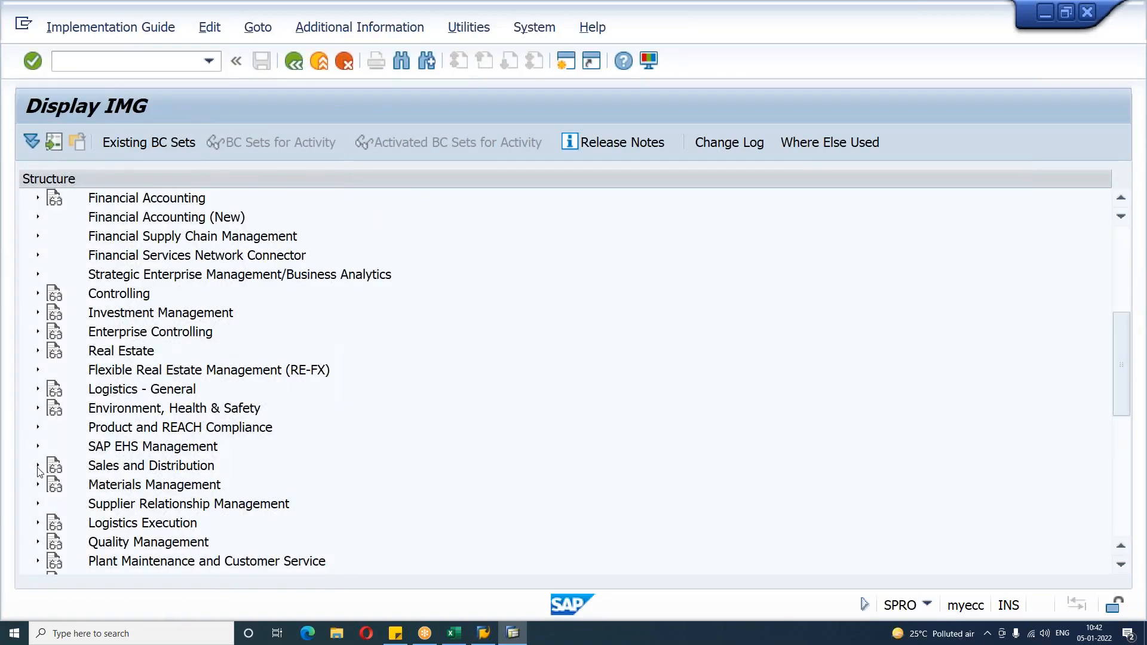
pyautogui.click(38, 466)
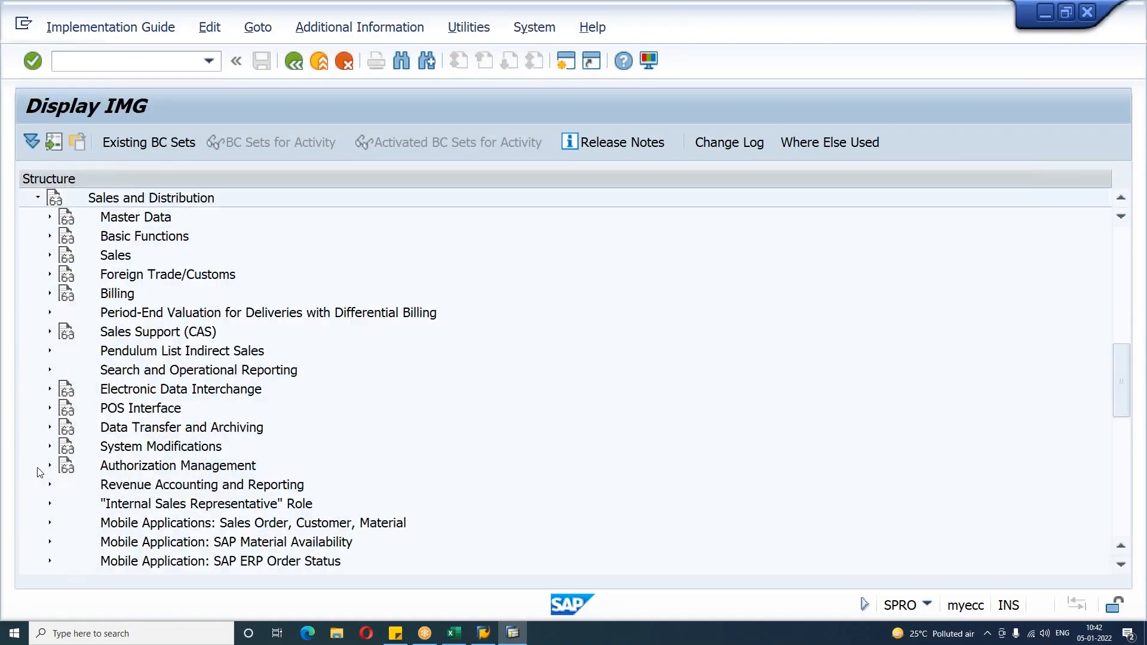
pyautogui.click(50, 237)
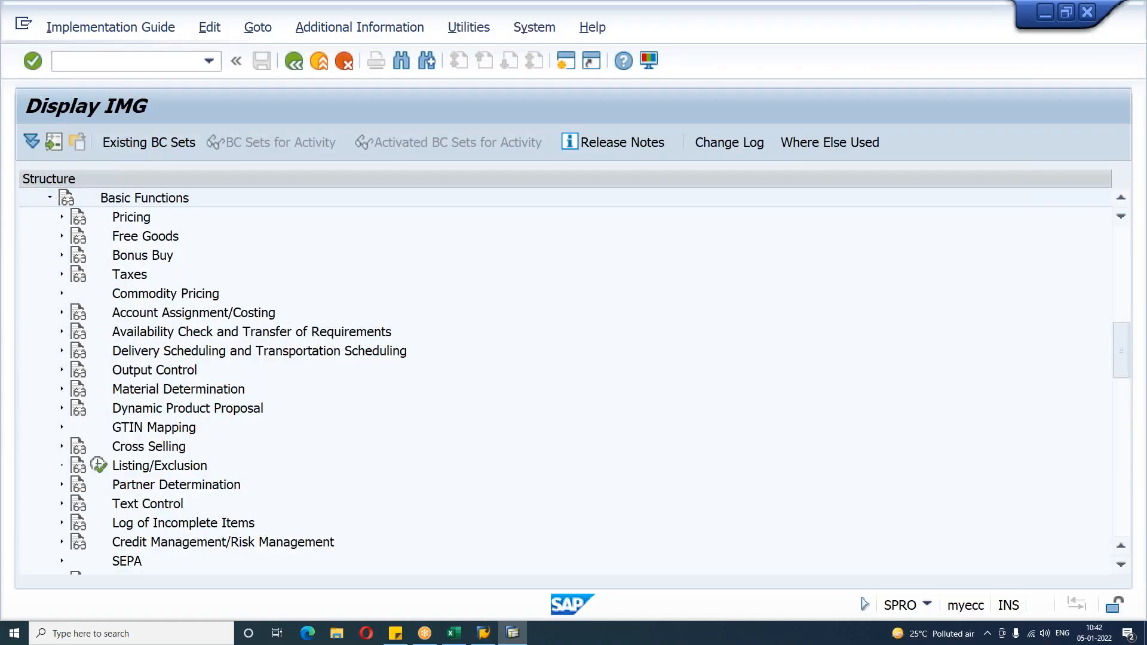
pyautogui.click(62, 275)
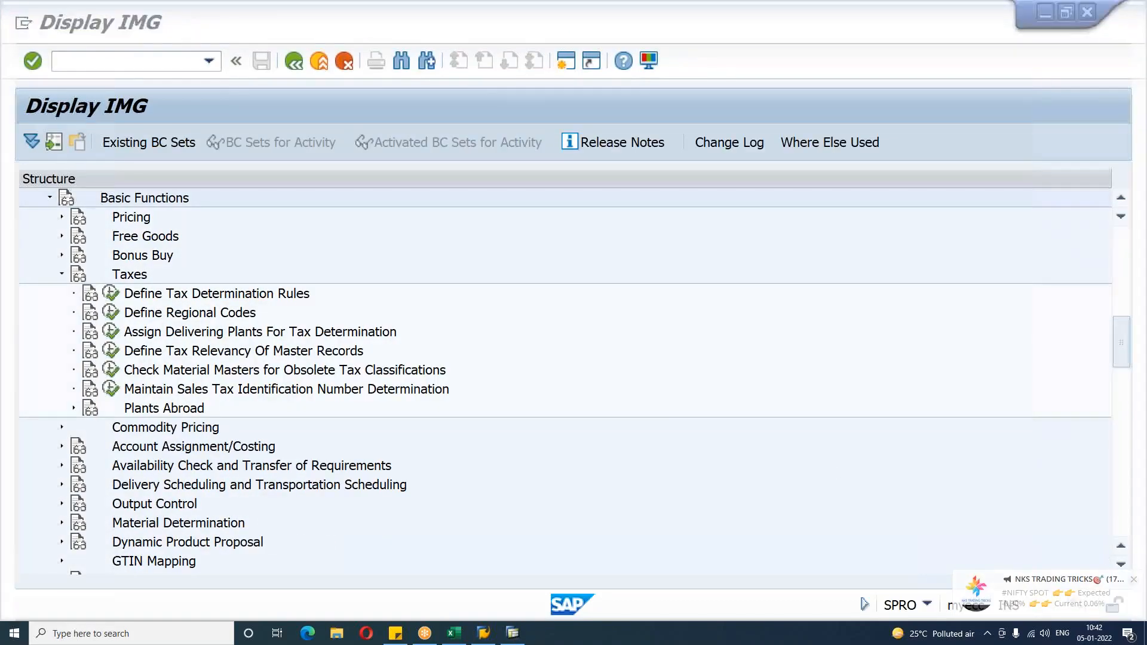
pyautogui.click(987, 636)
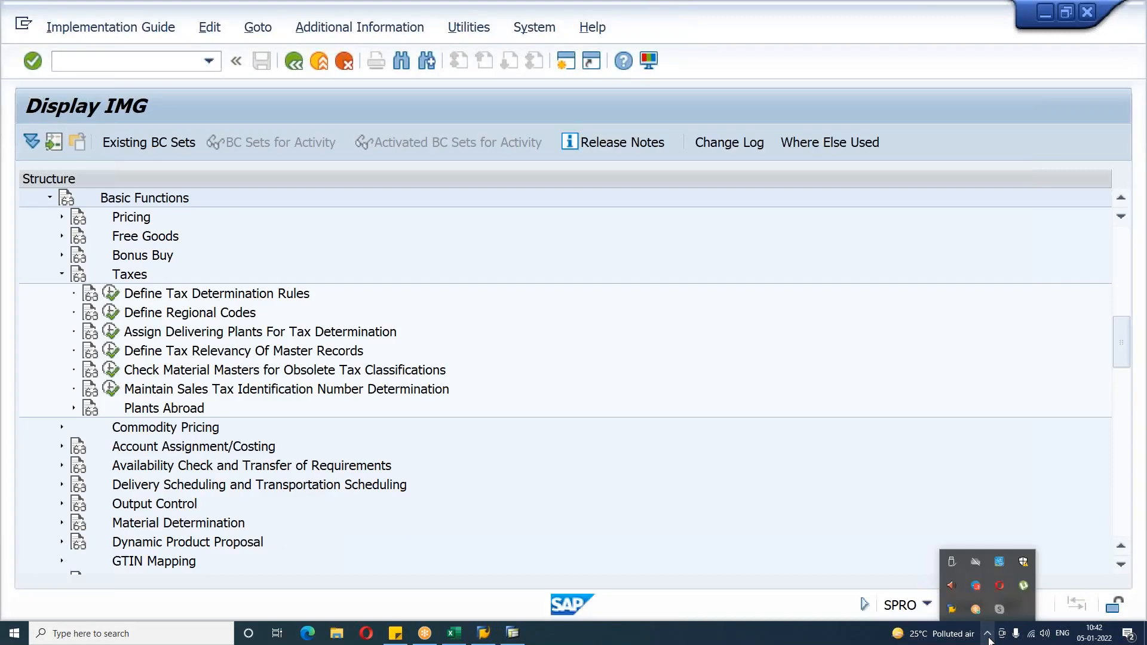
pyautogui.rightClick(975, 585)
pyautogui.click(998, 570)
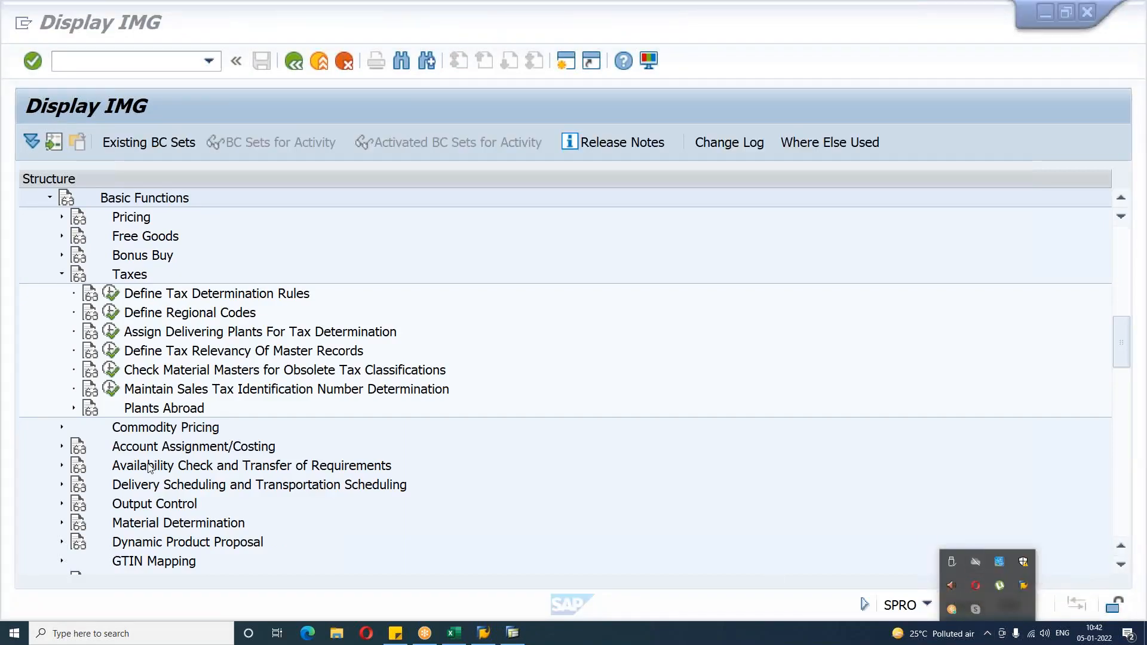
# Step: Open Customer Taxes under Define Tax Relevancy Of Master Records and position the list on tax category MWST
pyautogui.click(115, 352)
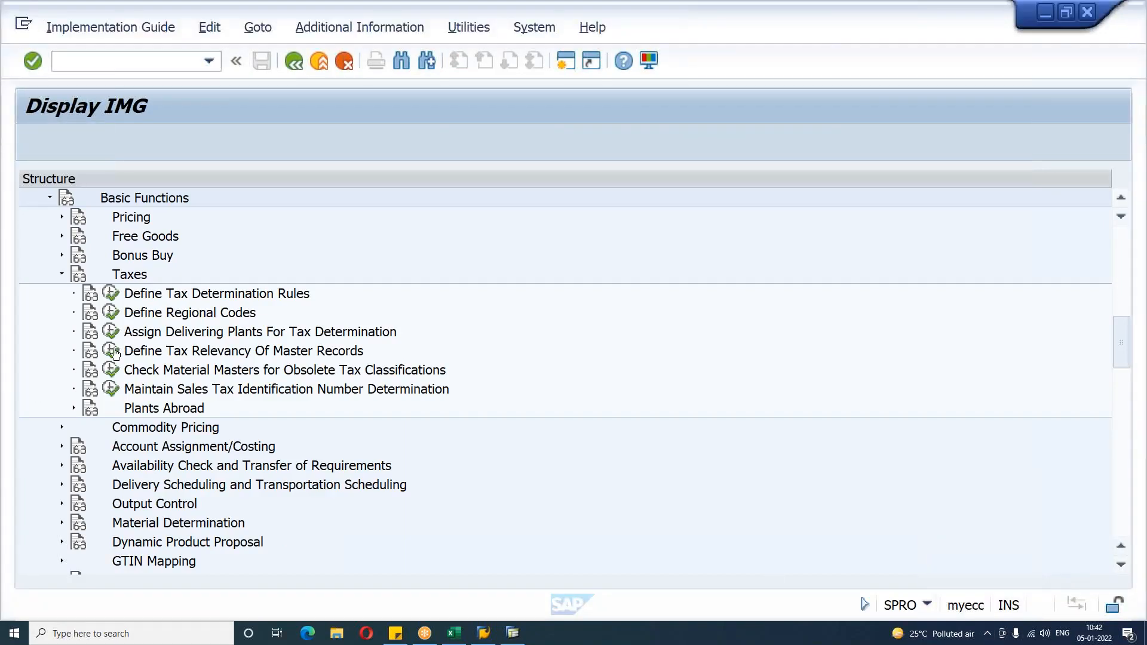
pyautogui.click(115, 353)
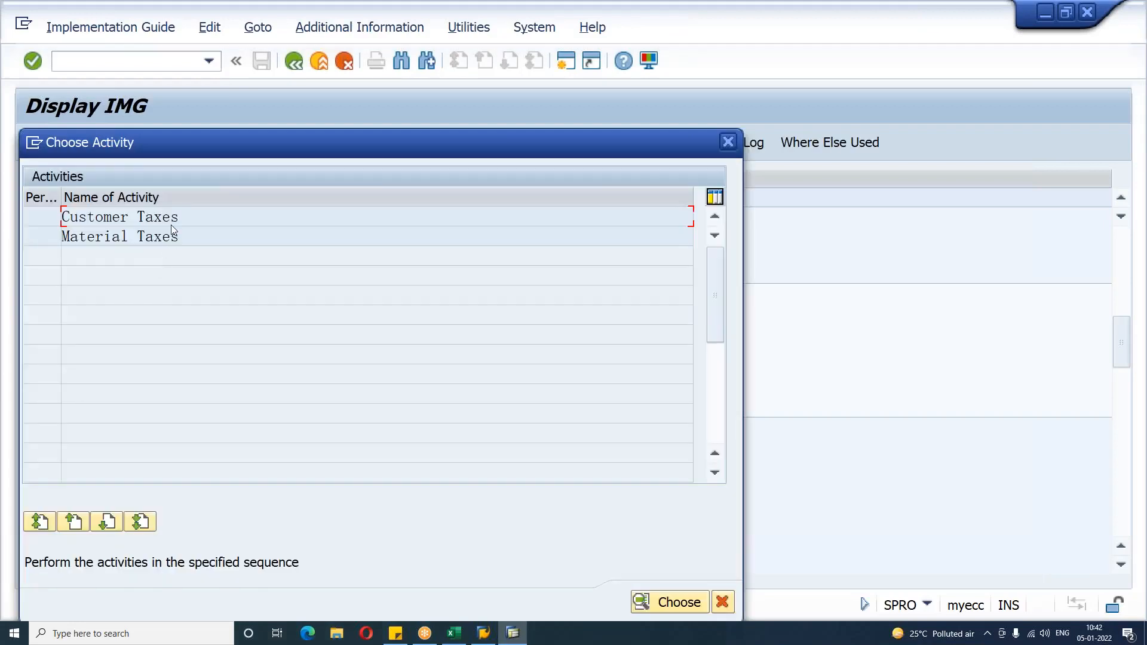
pyautogui.doubleClick(170, 216)
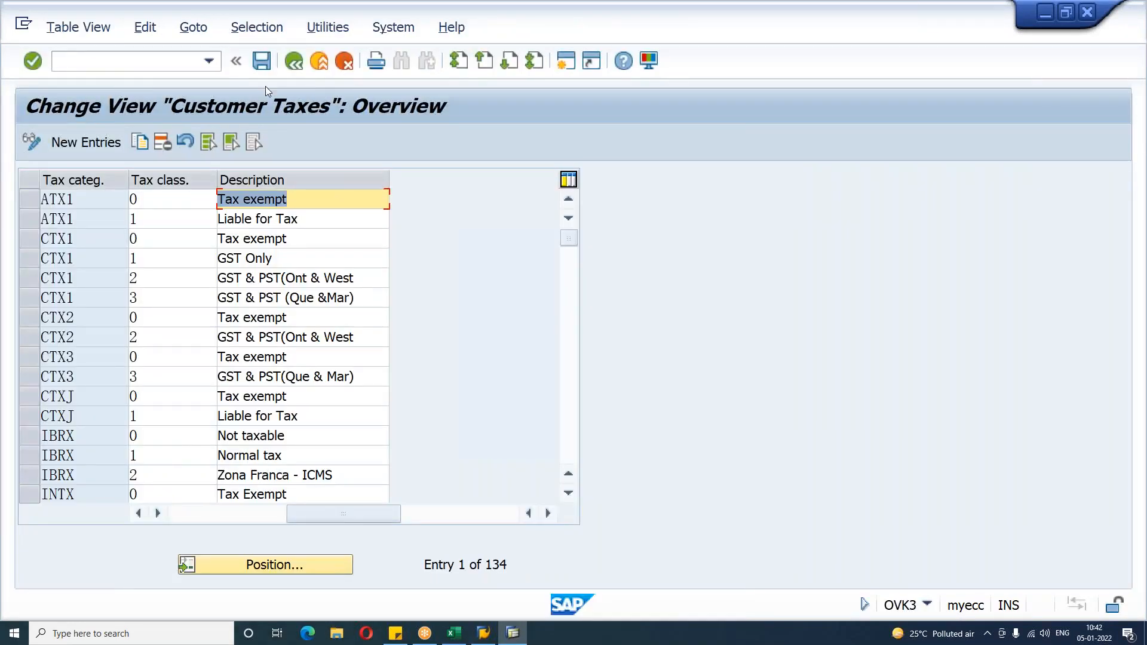
pyautogui.click(293, 62)
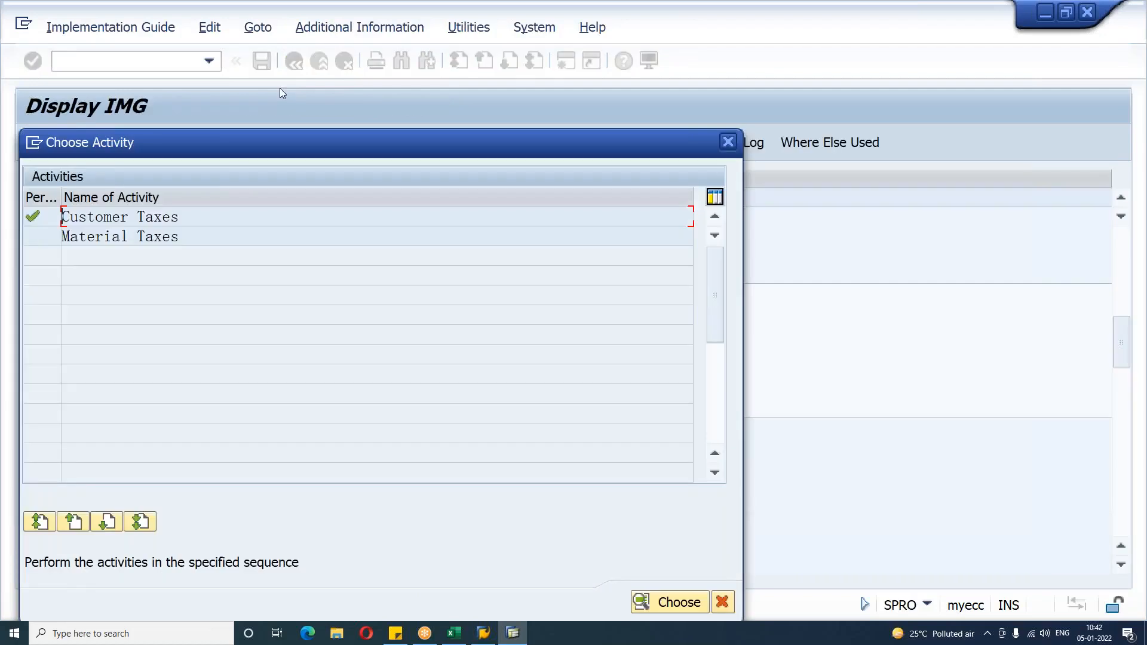
pyautogui.doubleClick(166, 217)
pyautogui.click(334, 568)
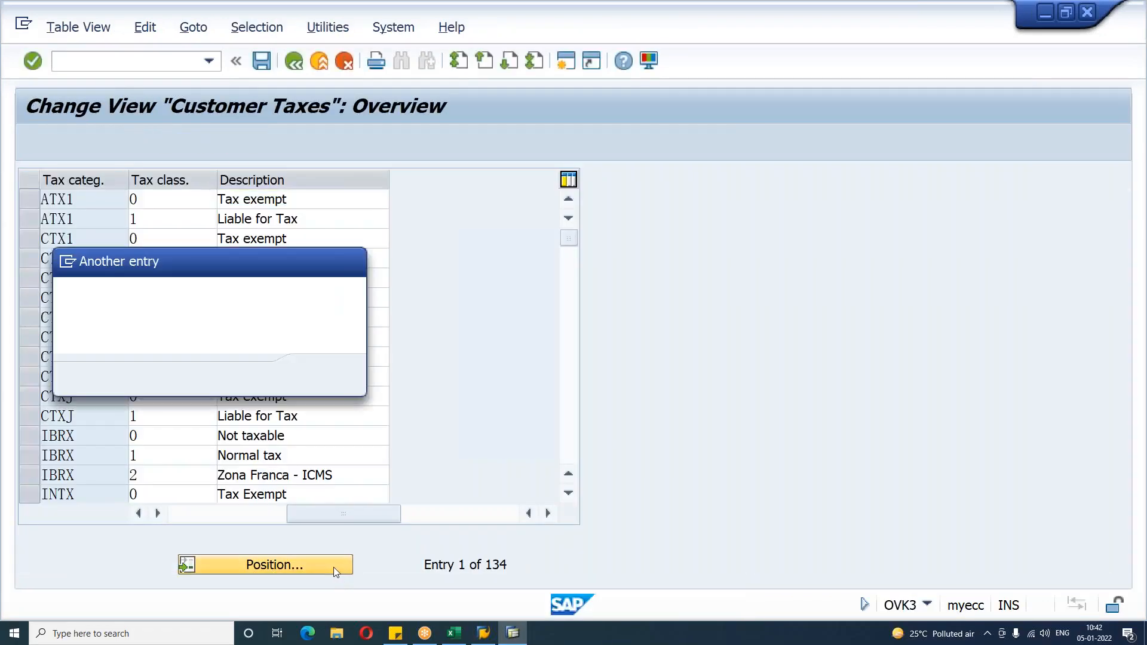
pyautogui.write('MWST')
pyautogui.press('Return')
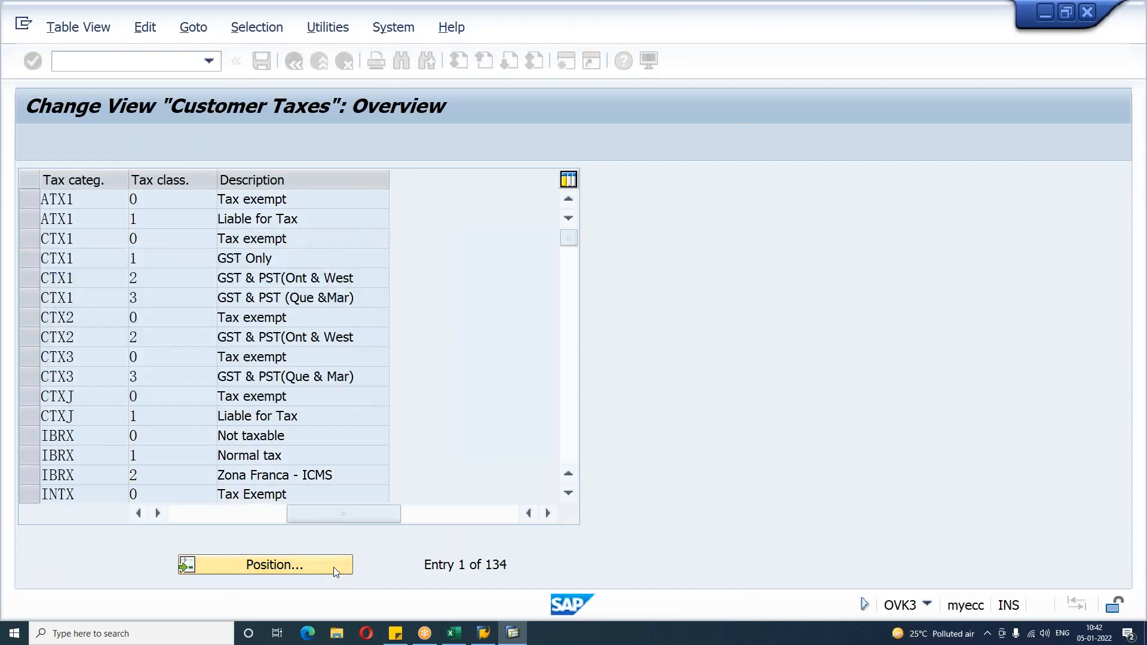
pyautogui.click(293, 62)
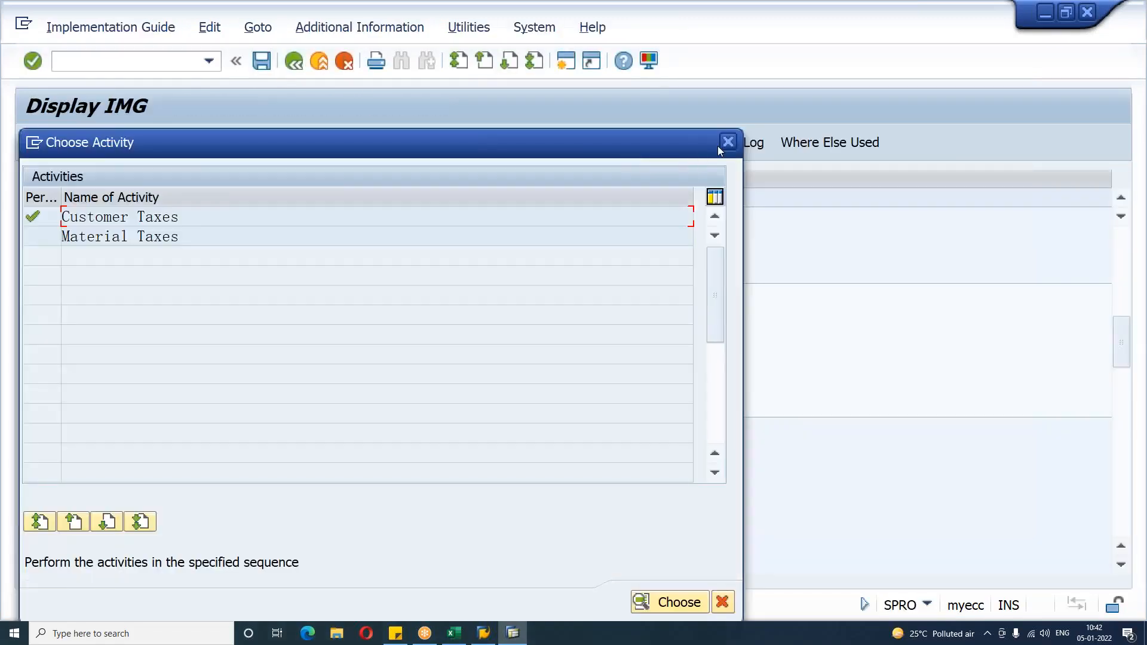
pyautogui.click(727, 142)
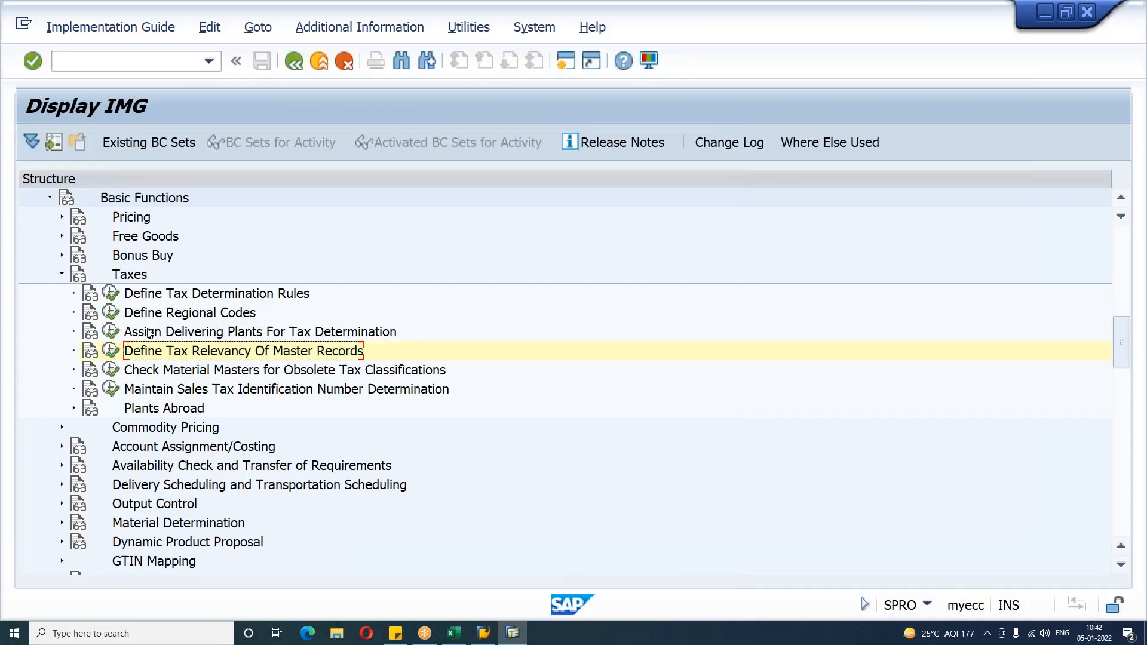
# Step: Open Define Tax Determination Rules, position the list at tax country IN, and display the selected entry's details
pyautogui.click(110, 293)
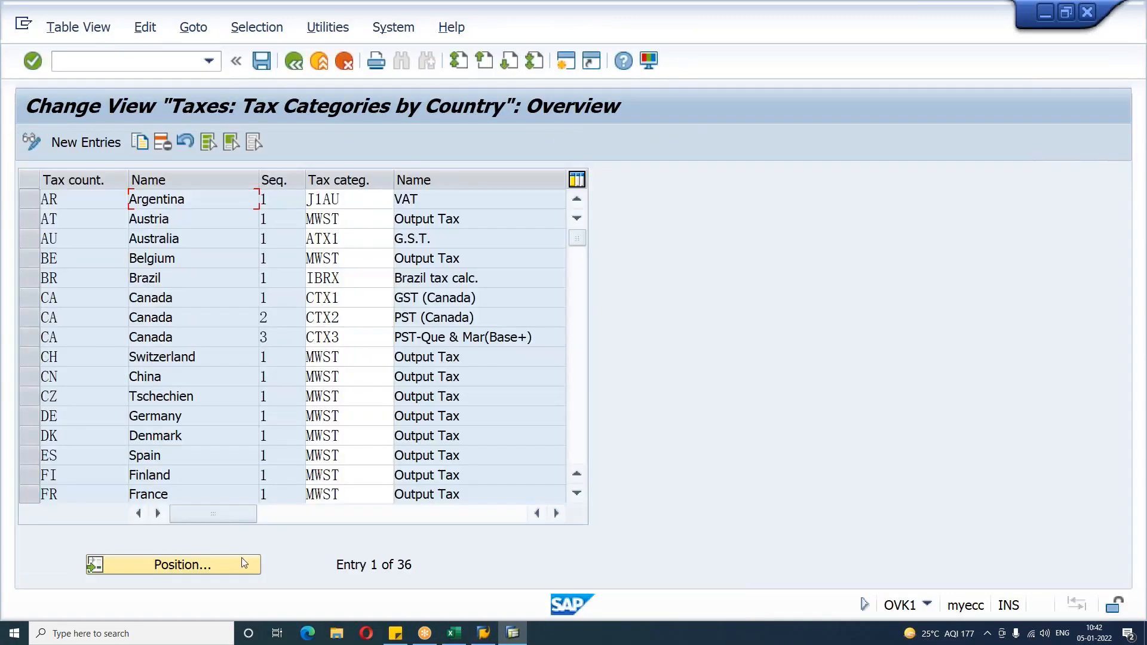
pyautogui.click(237, 561)
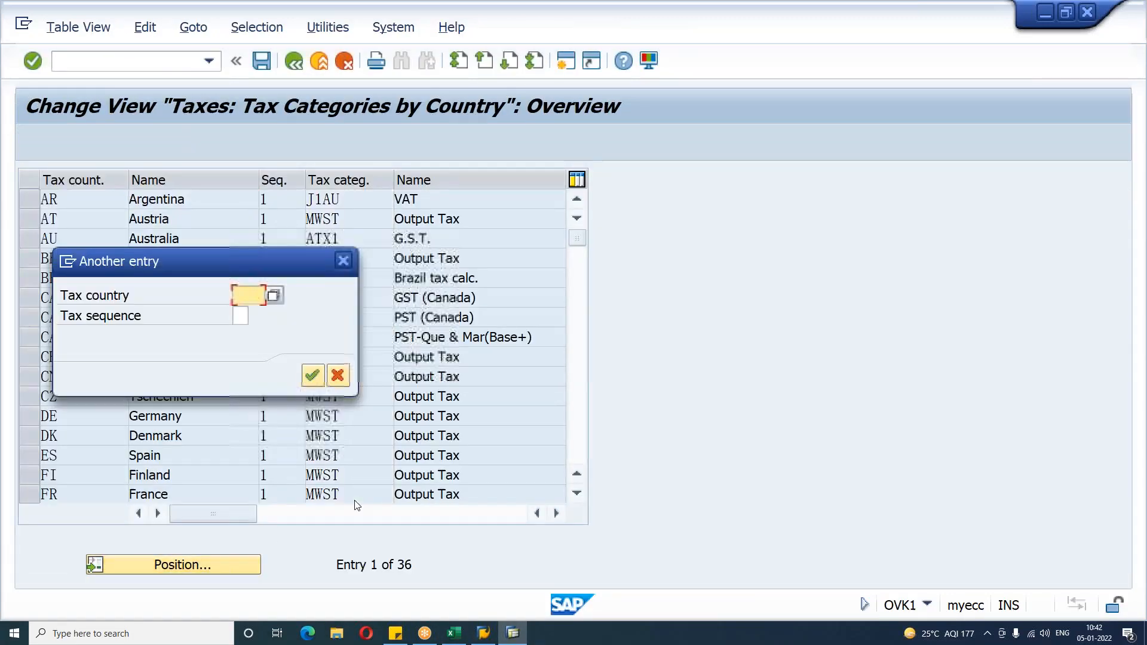
pyautogui.write('IN')
pyautogui.press('Return')
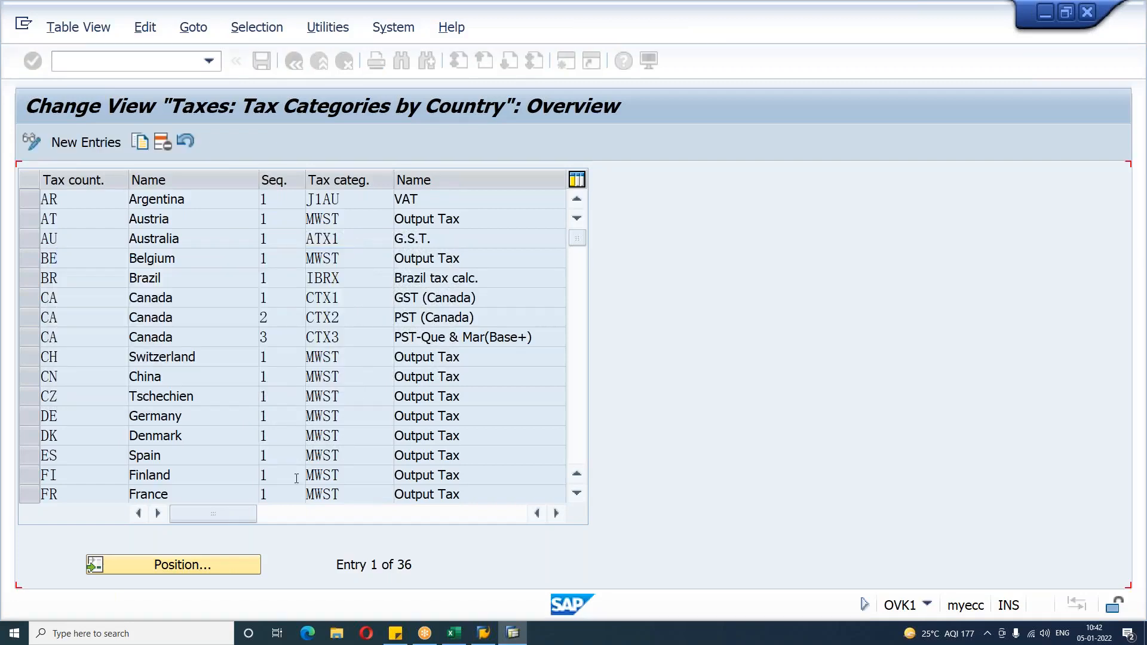
pyautogui.click(29, 199)
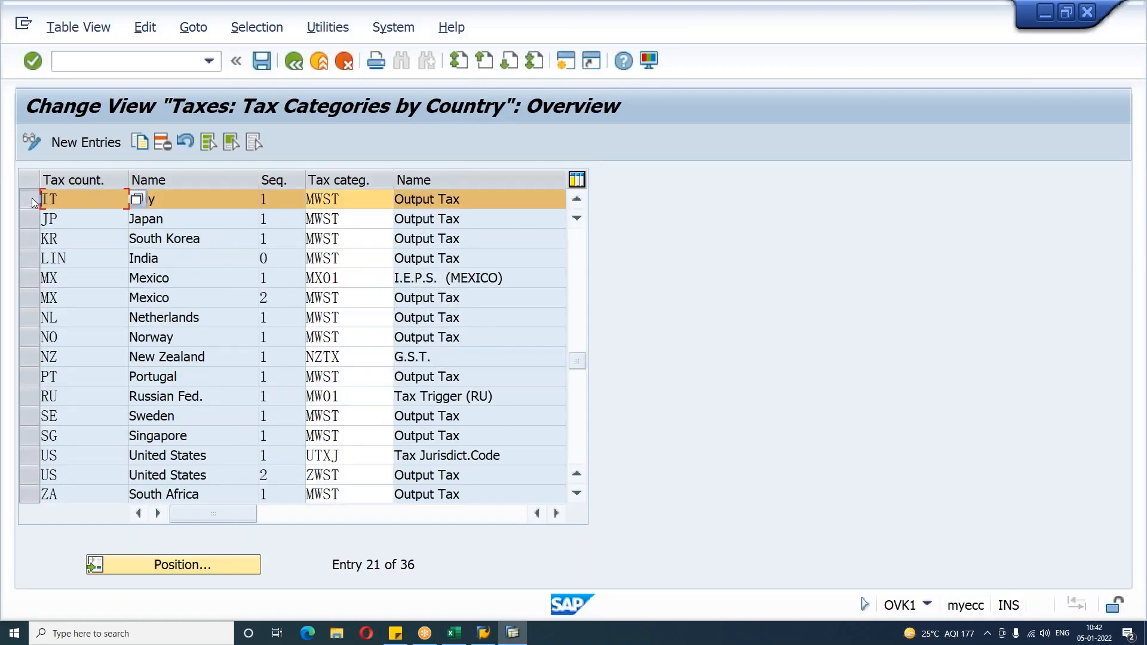
pyautogui.press('F6')
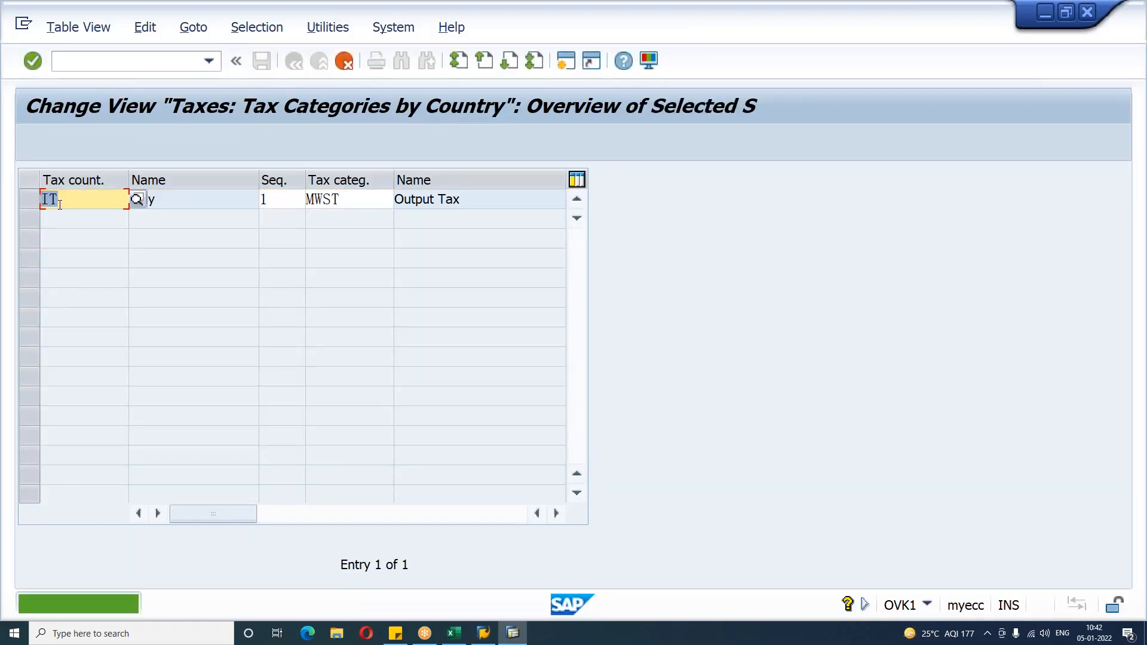
# Step: Copy the selected tax determination rule to tax country IN with tax category MWST and save it under a customizing request
pyautogui.write('IN')
pyautogui.press('Return')
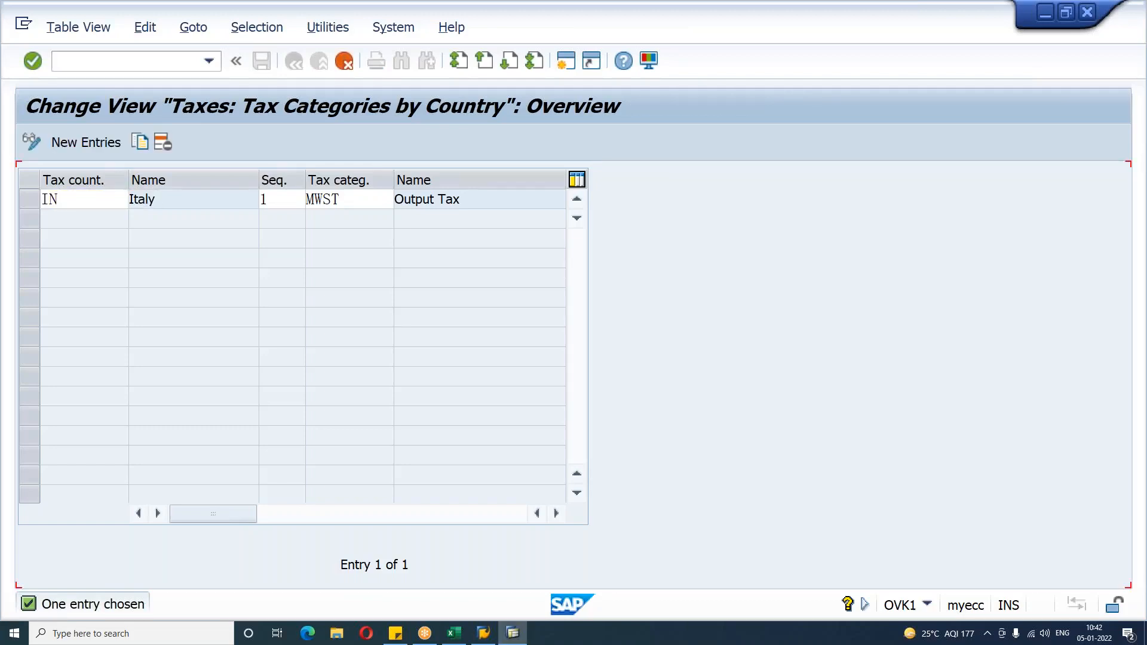
pyautogui.hotkey('ctrl', 's')
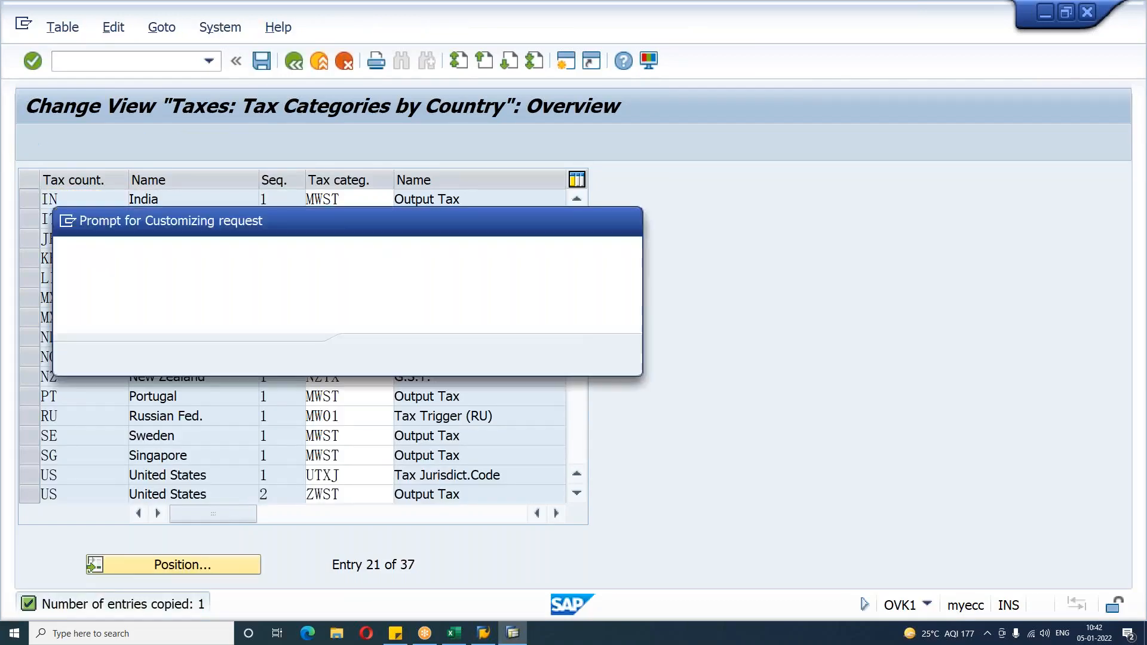
pyautogui.press('Return')
# Step: Open customer XYZ ELECTRONICS in change mode and review the tax classification in its billing document sales area data
pyautogui.click(108, 61)
pyautogui.write('/NXD02')
pyautogui.press('Return')
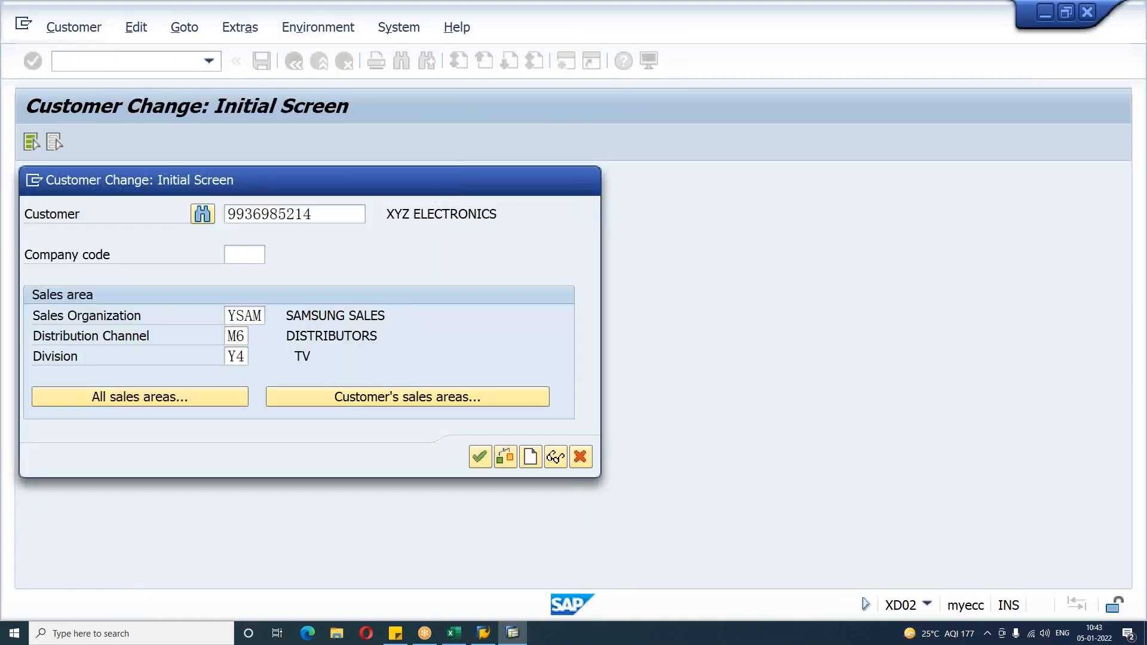
pyautogui.press('Return')
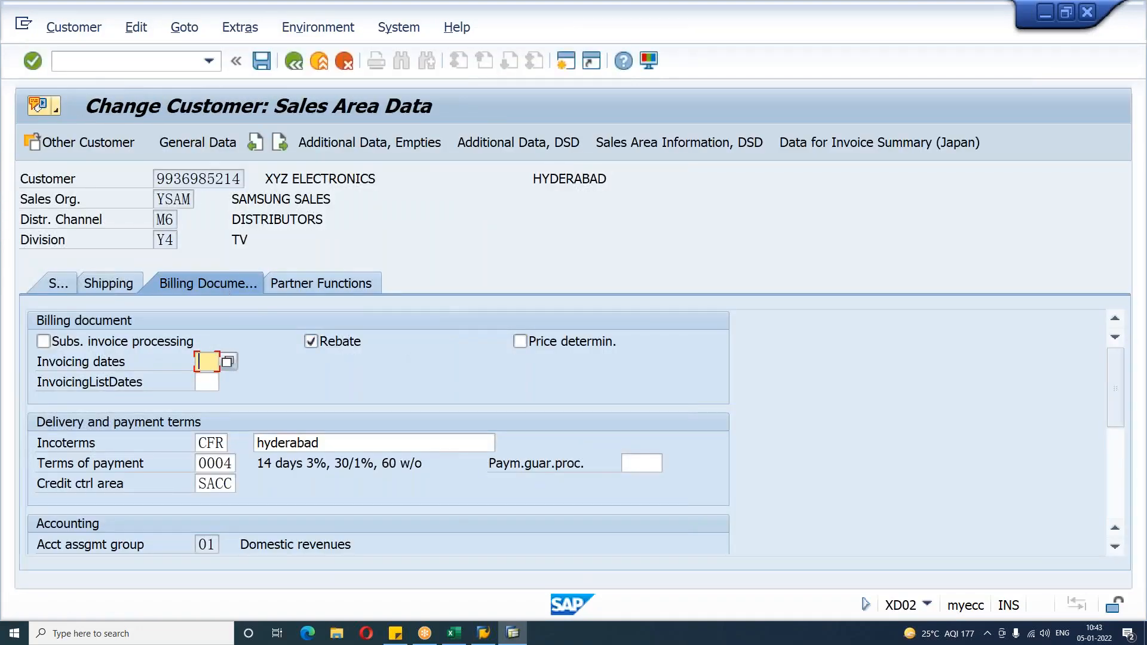
pyautogui.scroll(-3, 376, 430)
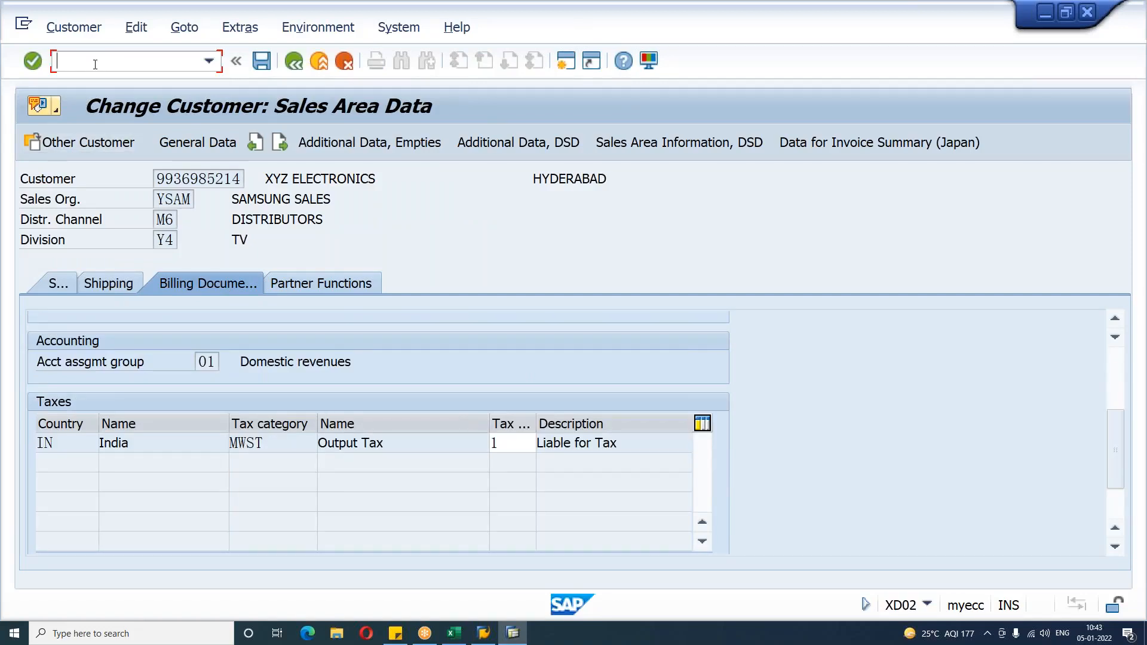
# Step: Start a credit memo request in VA01 for customer XYZ ELECTRONICS with one unit of material HDTV
pyautogui.write('/NVA01')
pyautogui.press('Return')
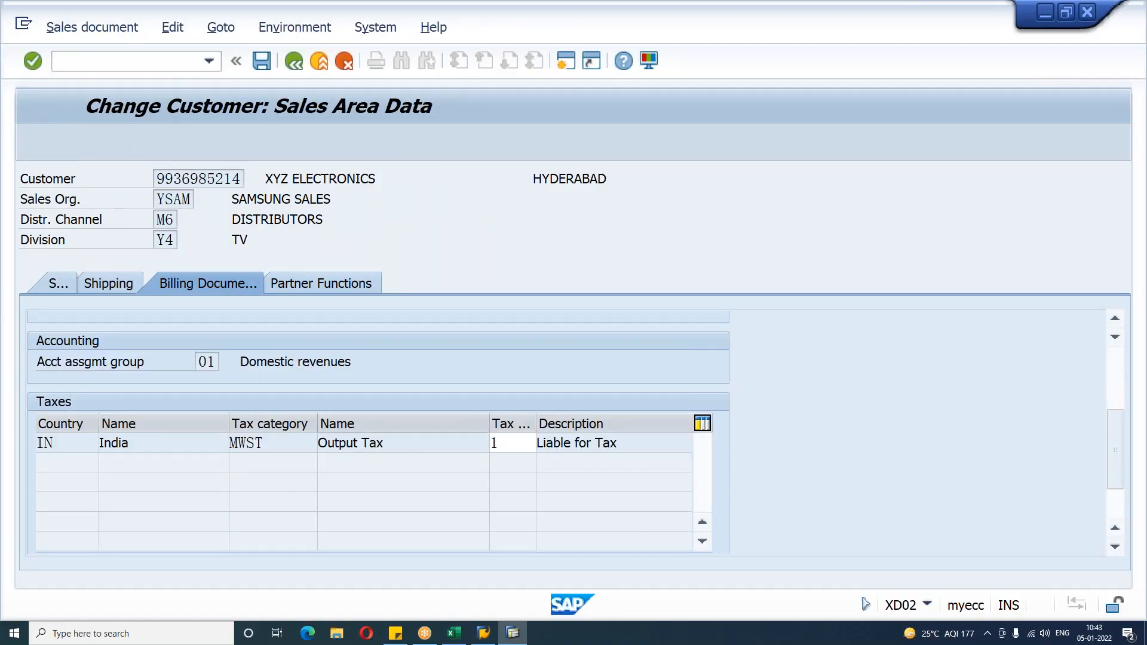
pyautogui.press('Return')
pyautogui.press('Down')
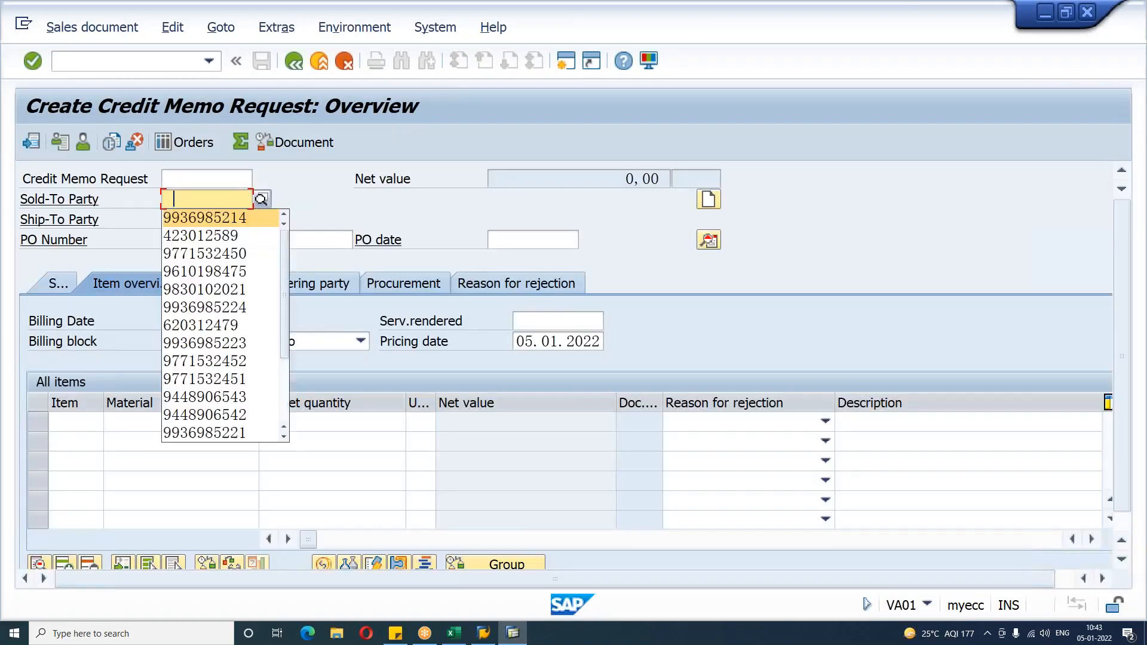
pyautogui.press('Return')
pyautogui.press('Return')
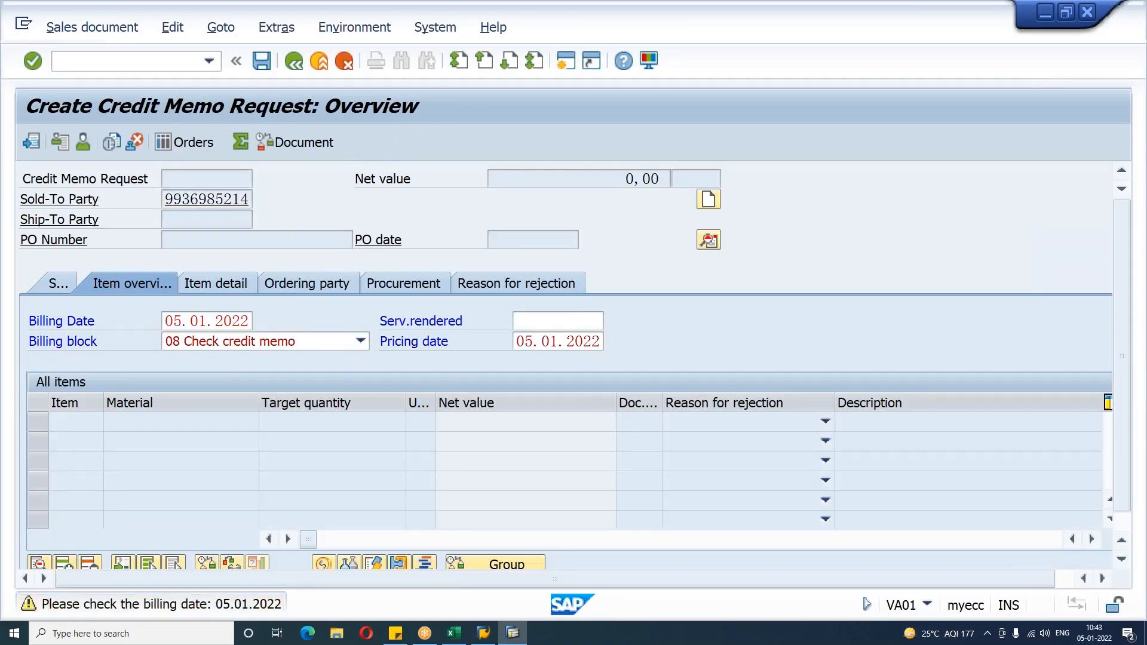
pyautogui.press('Return')
pyautogui.press('Tab')
pyautogui.write('1')
pyautogui.press('Return')
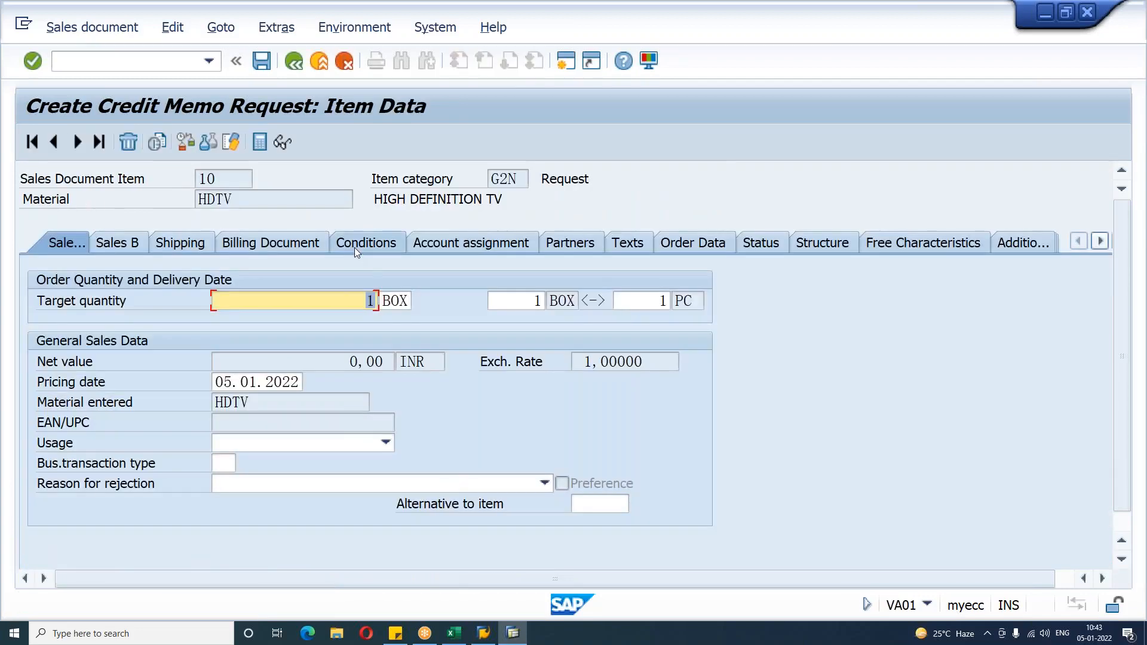
# Step: Add pricing condition PR00 with an amount of 15000 to the item's conditions
pyautogui.click(355, 247)
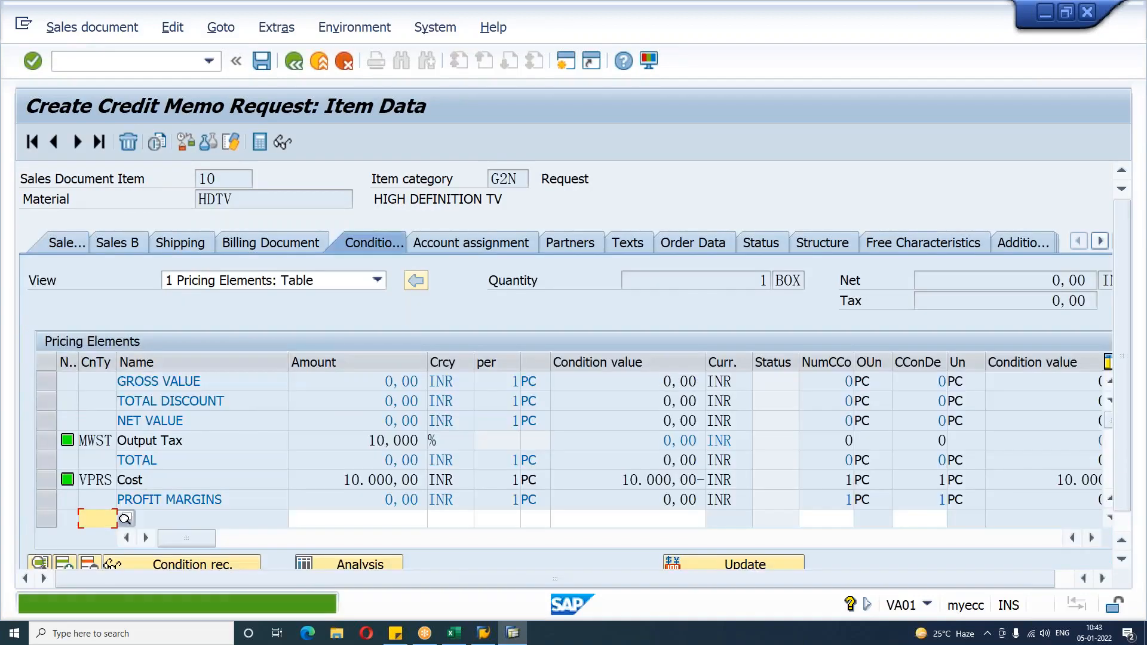
pyautogui.write('PR00')
pyautogui.press('Tab')
pyautogui.write('15000')
pyautogui.press('Return')
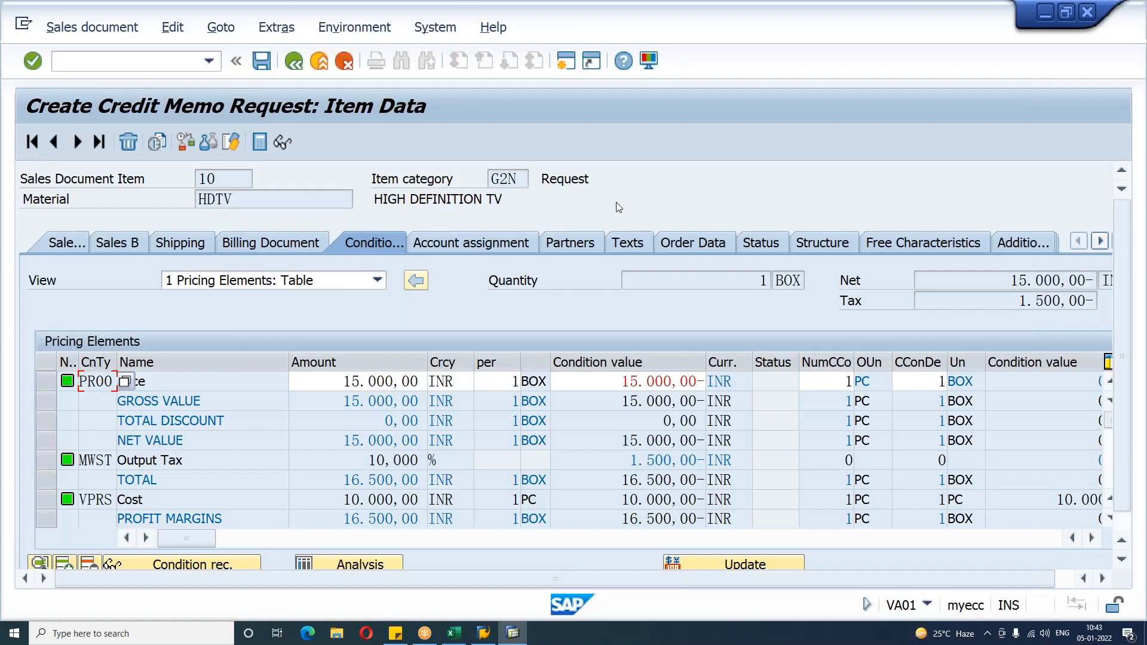
# Step: Try to save the credit memo request, review its incompletion log, and return to the overview
pyautogui.click(261, 60)
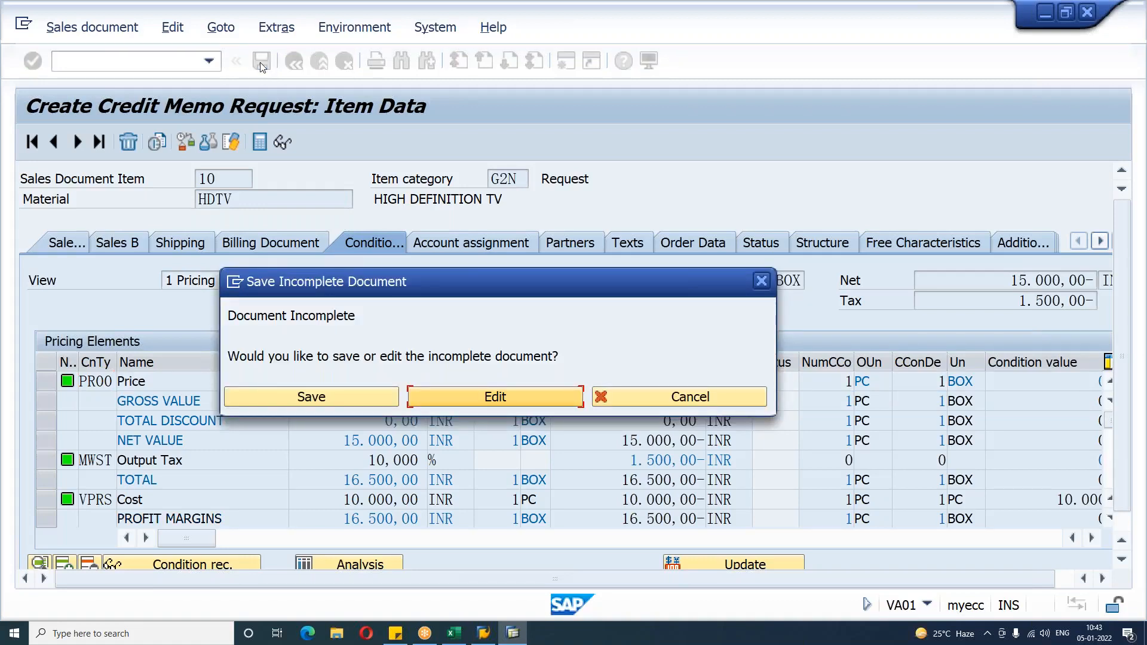
pyautogui.press('Return')
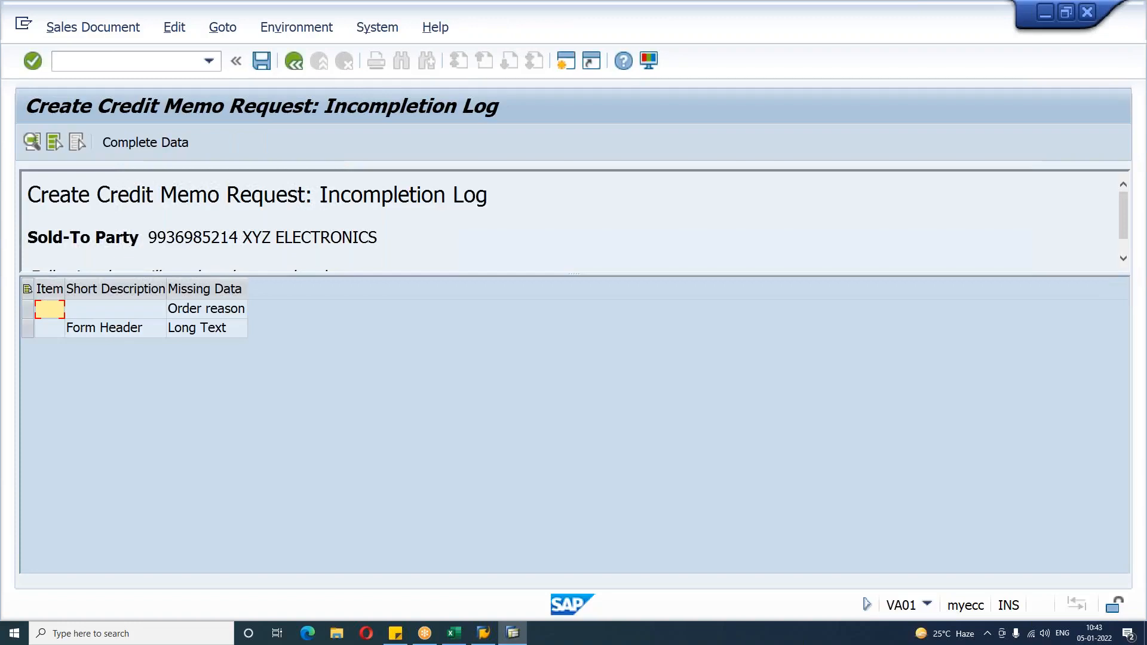
pyautogui.click(293, 70)
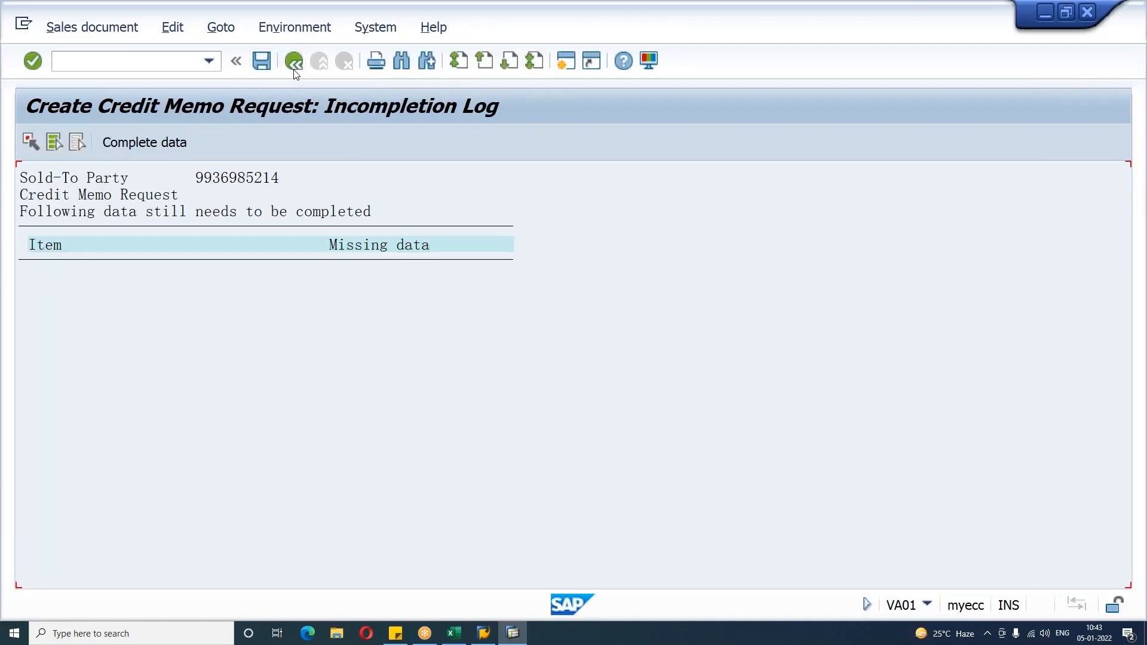
pyautogui.click(293, 70)
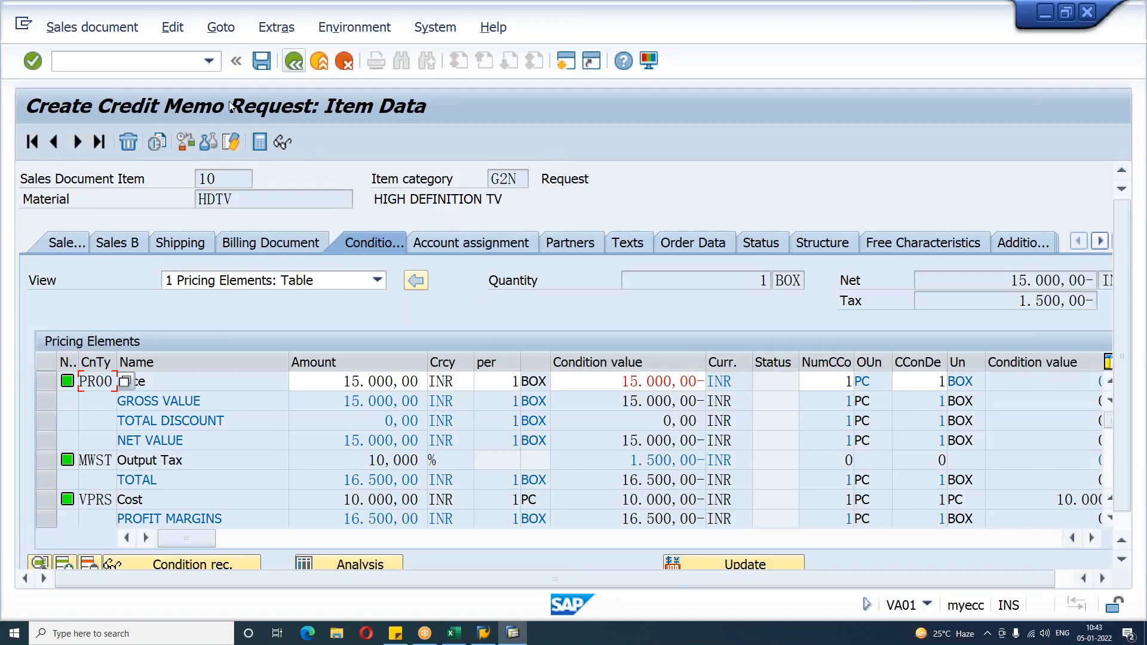
pyautogui.click(295, 63)
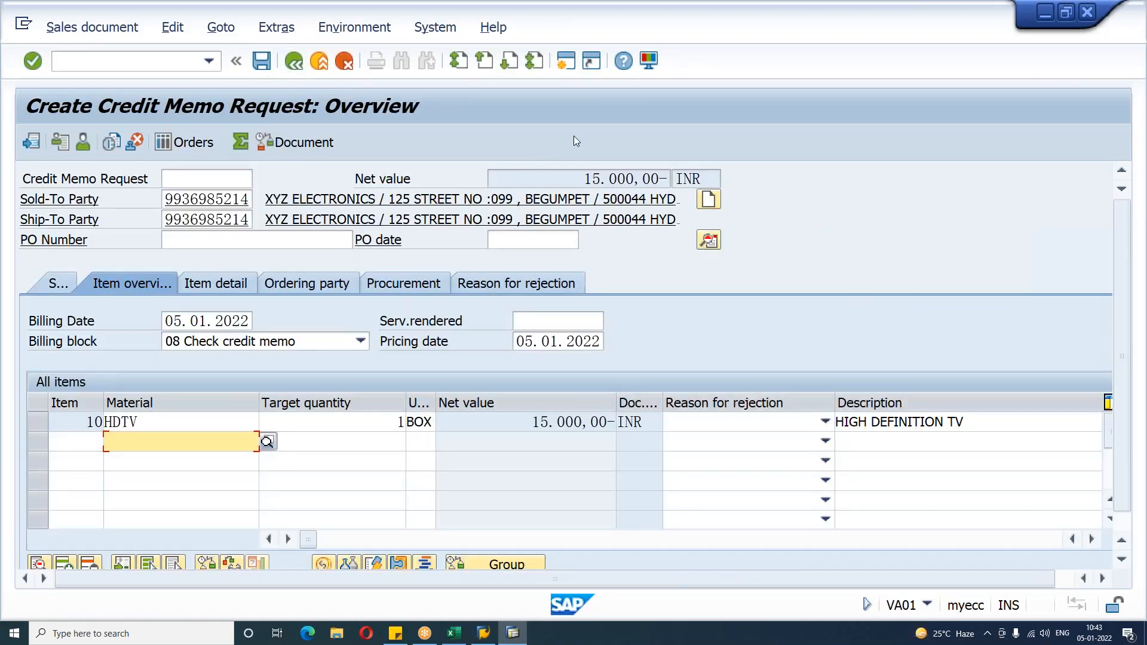
# Step: Enter CREDIT MEMO as the Form Header text in the request's header texts
pyautogui.click(708, 240)
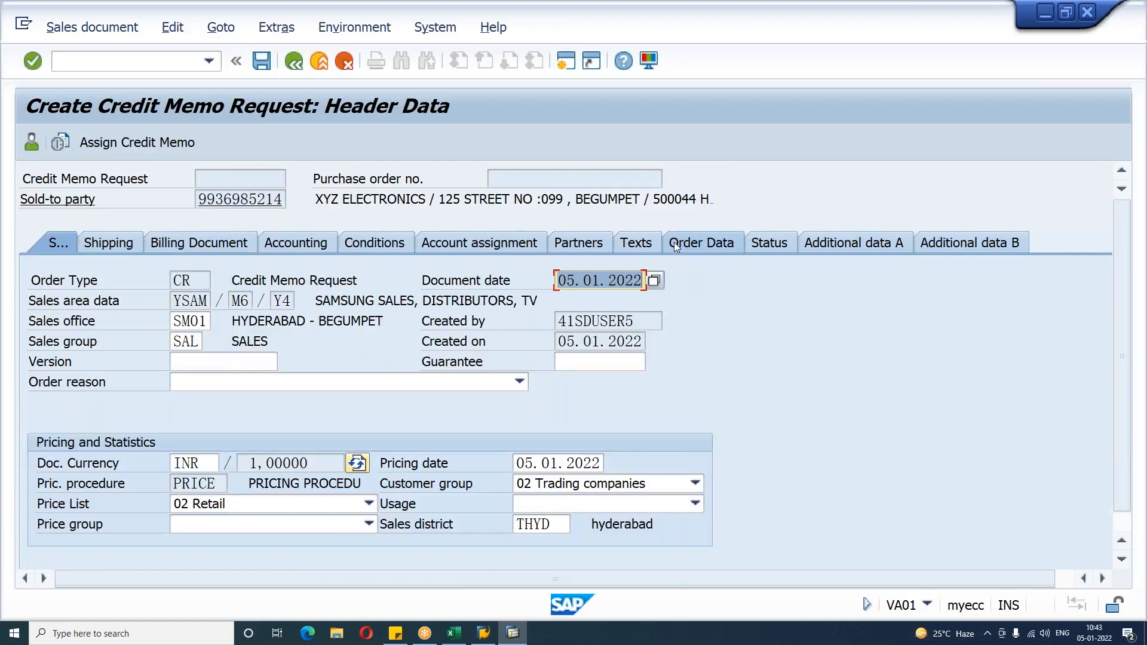
pyautogui.click(634, 245)
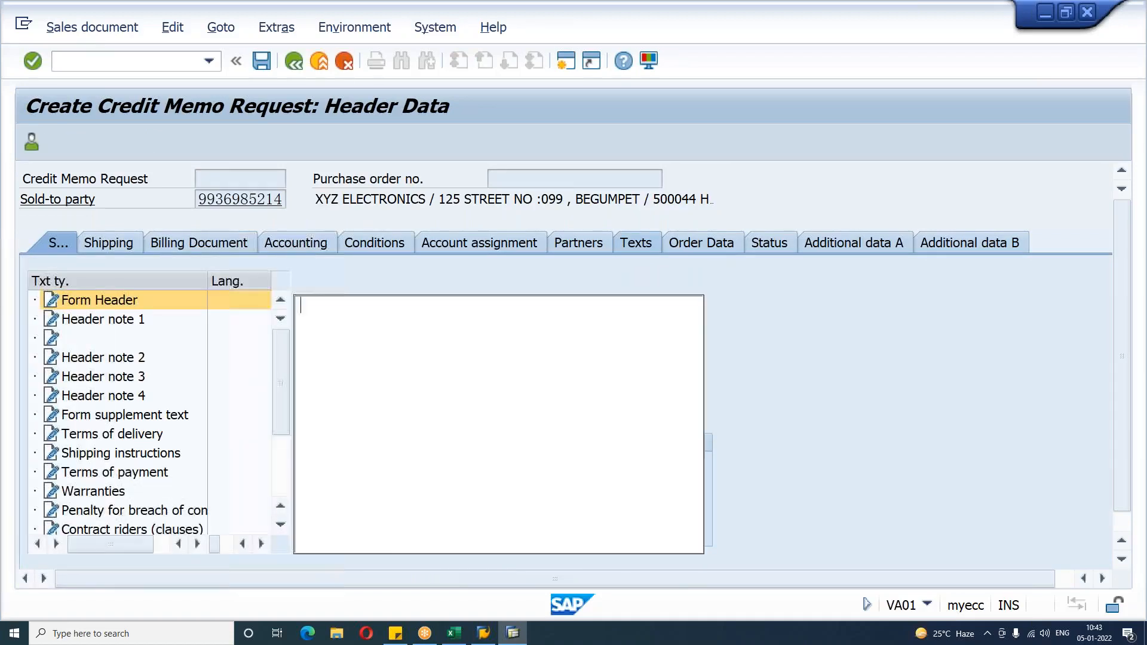
pyautogui.write('CREDIT MEMO')
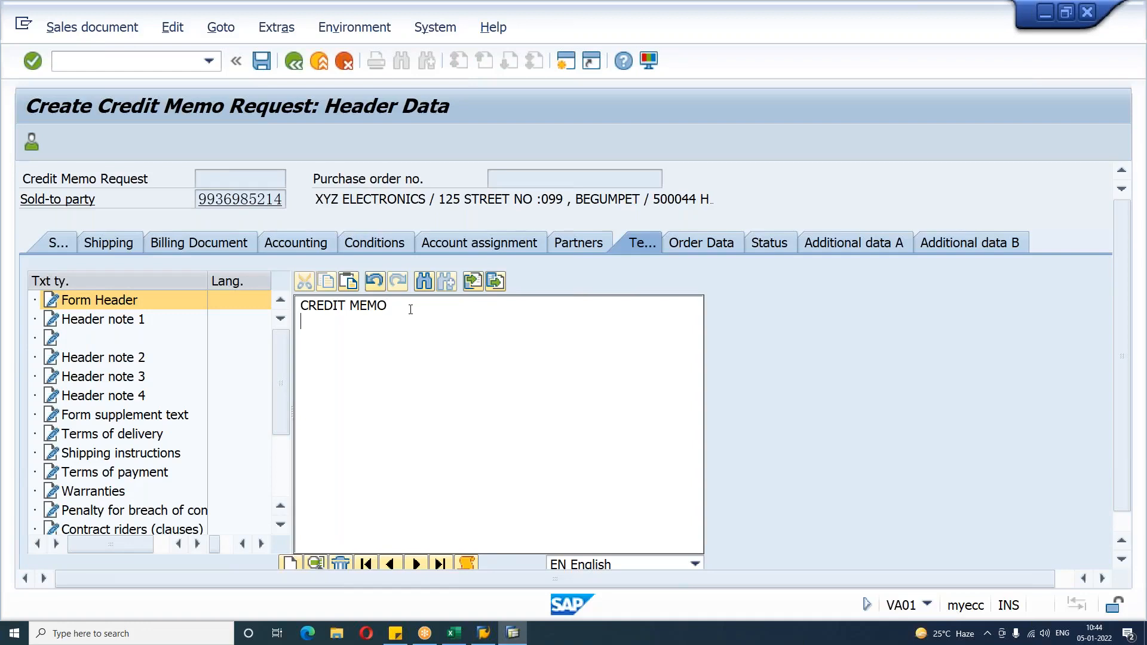
pyautogui.press('F3')
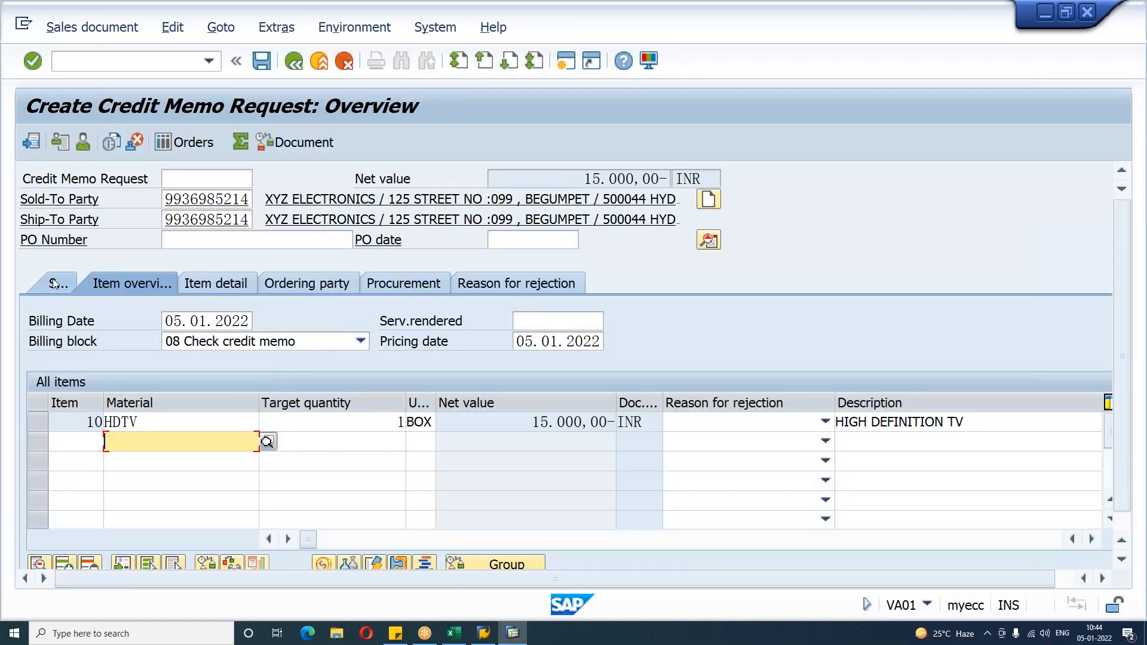
# Step: Set the order reason to 100 Price discrepancy: price was too high and save the credit memo request
pyautogui.click(53, 283)
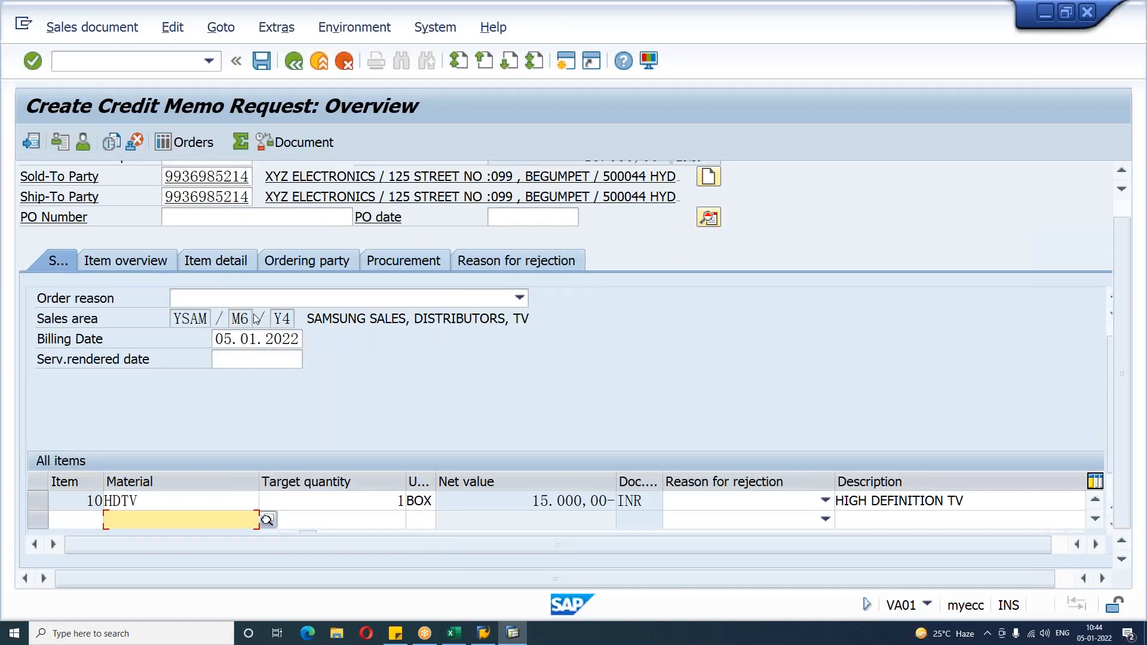
pyautogui.click(422, 299)
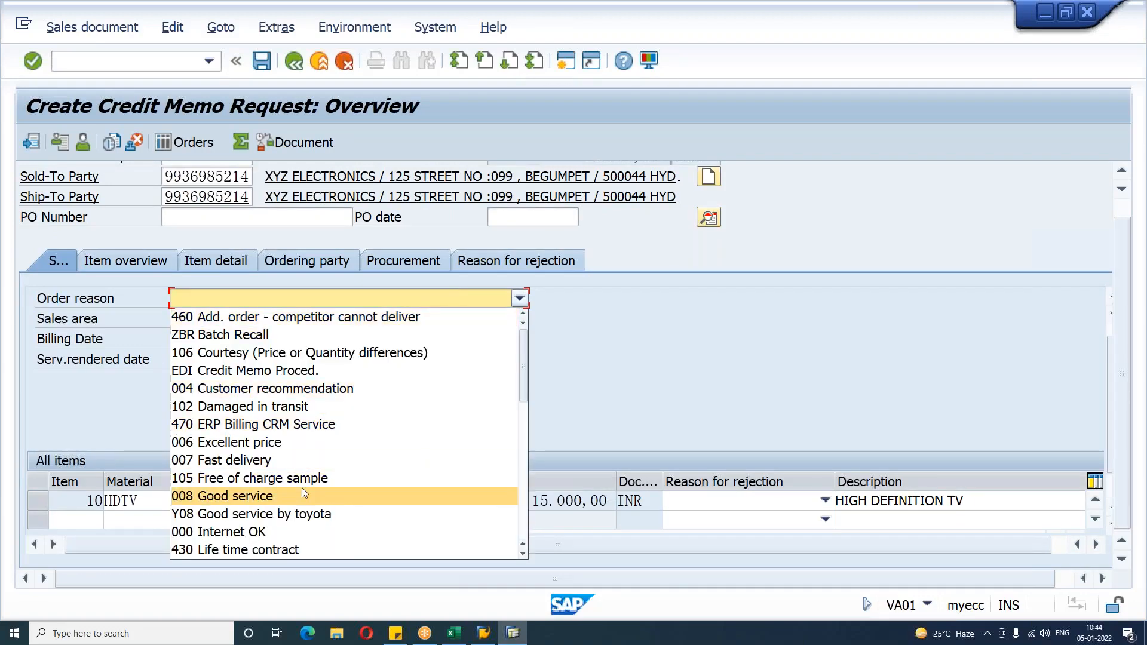
pyautogui.scroll(-2, 303, 488)
pyautogui.scroll(-2, 304, 493)
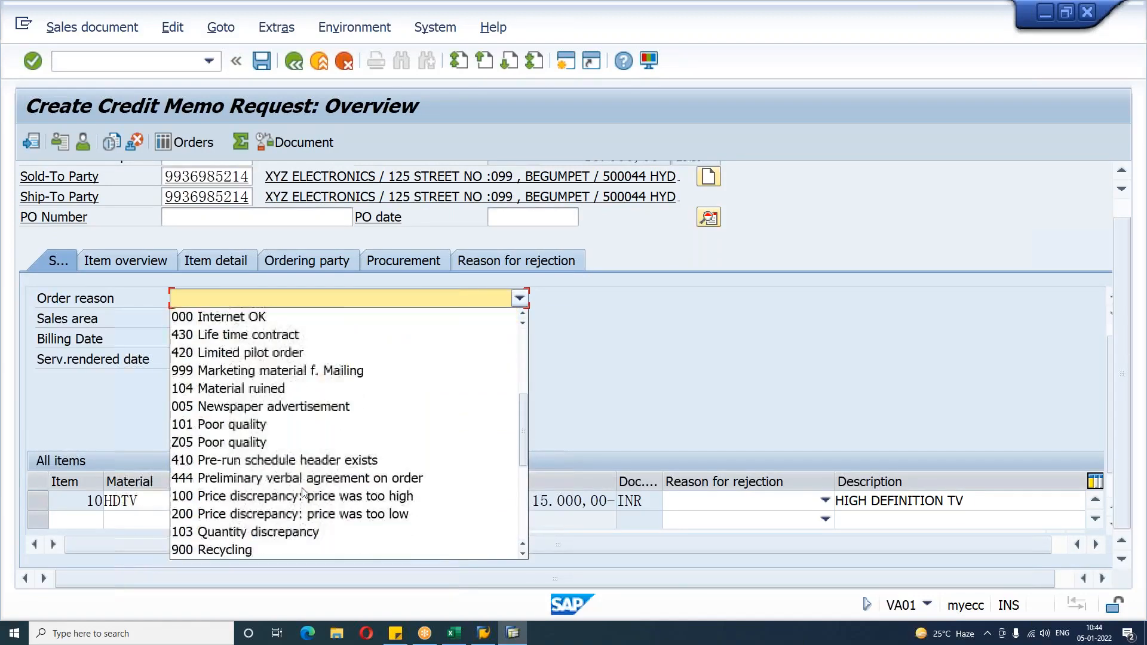
pyautogui.click(361, 498)
pyautogui.press('Return')
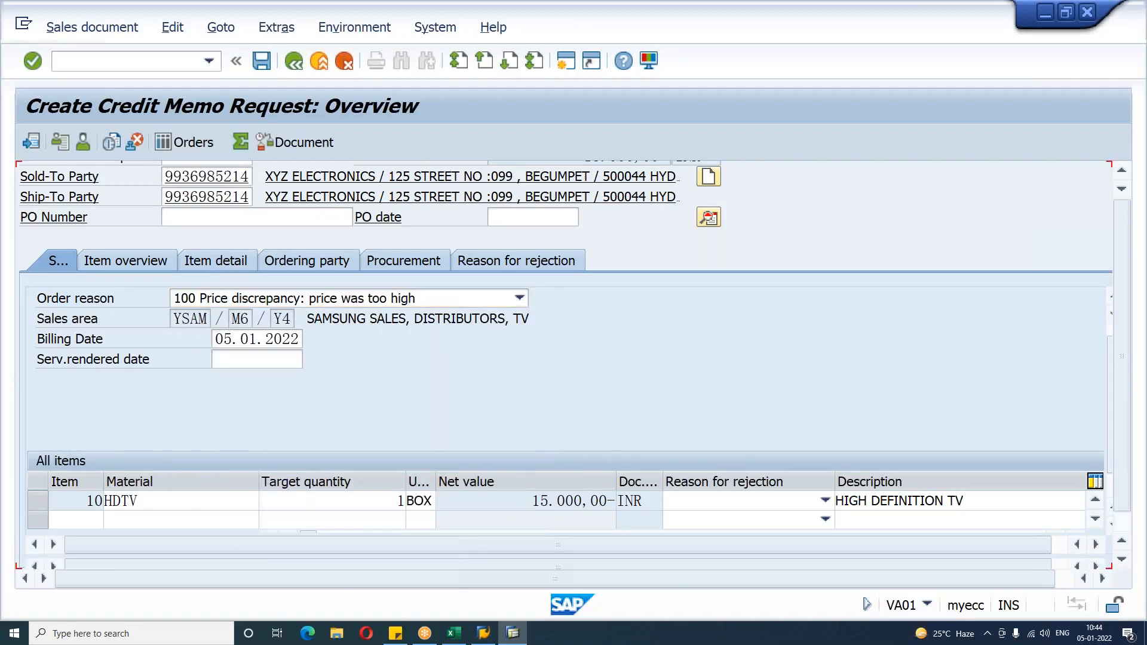
pyautogui.click(261, 68)
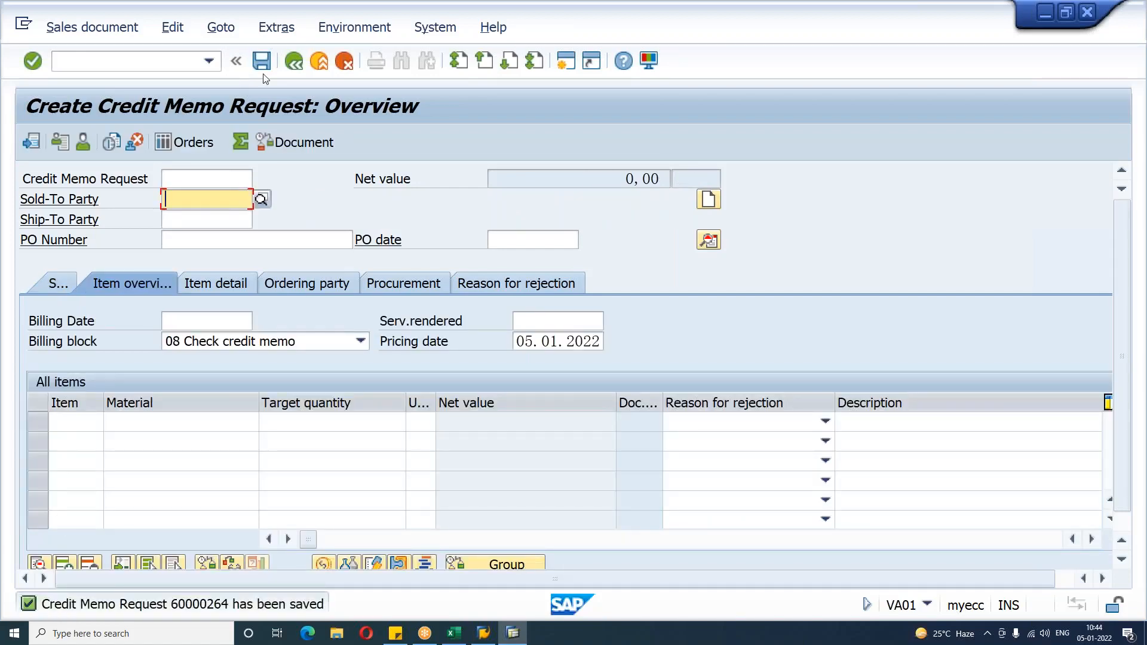
# Step: Try to create a billing document for the saved credit memo request in VF01 and open the error log
pyautogui.click(149, 67)
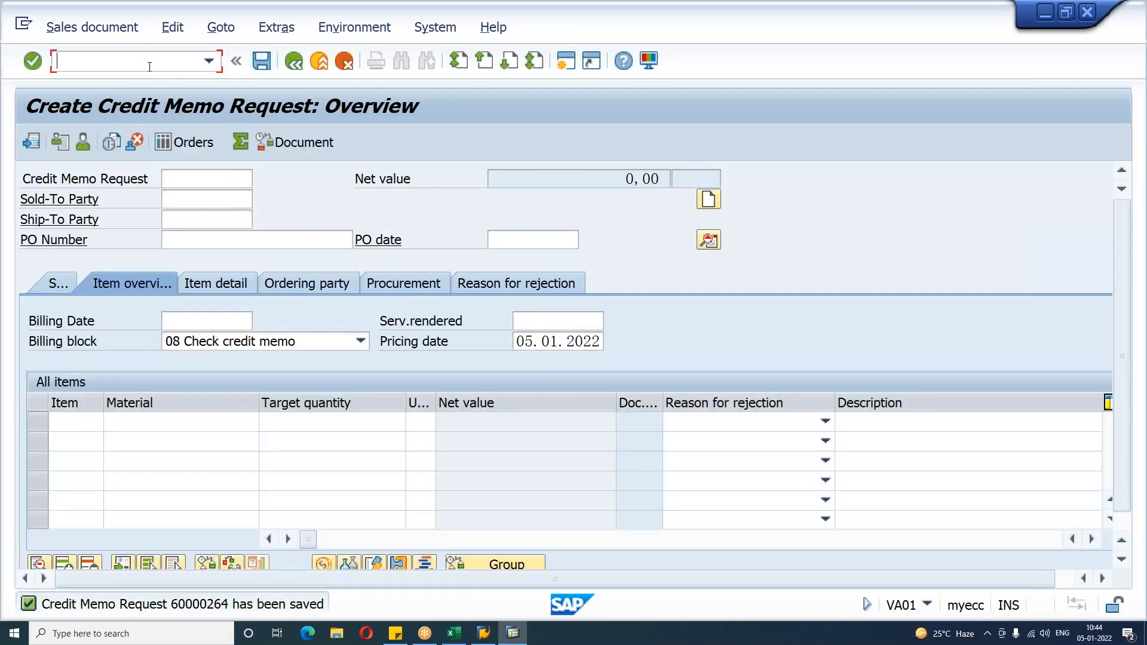
pyautogui.write('/NVF01')
pyautogui.press('Return')
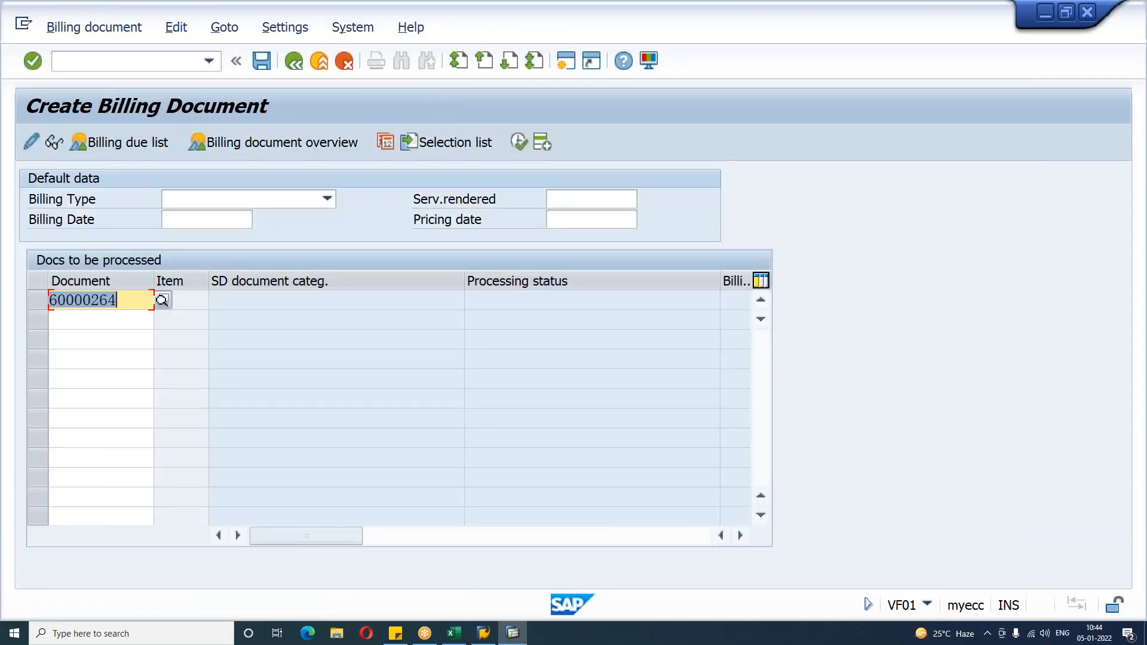
pyautogui.press('Return')
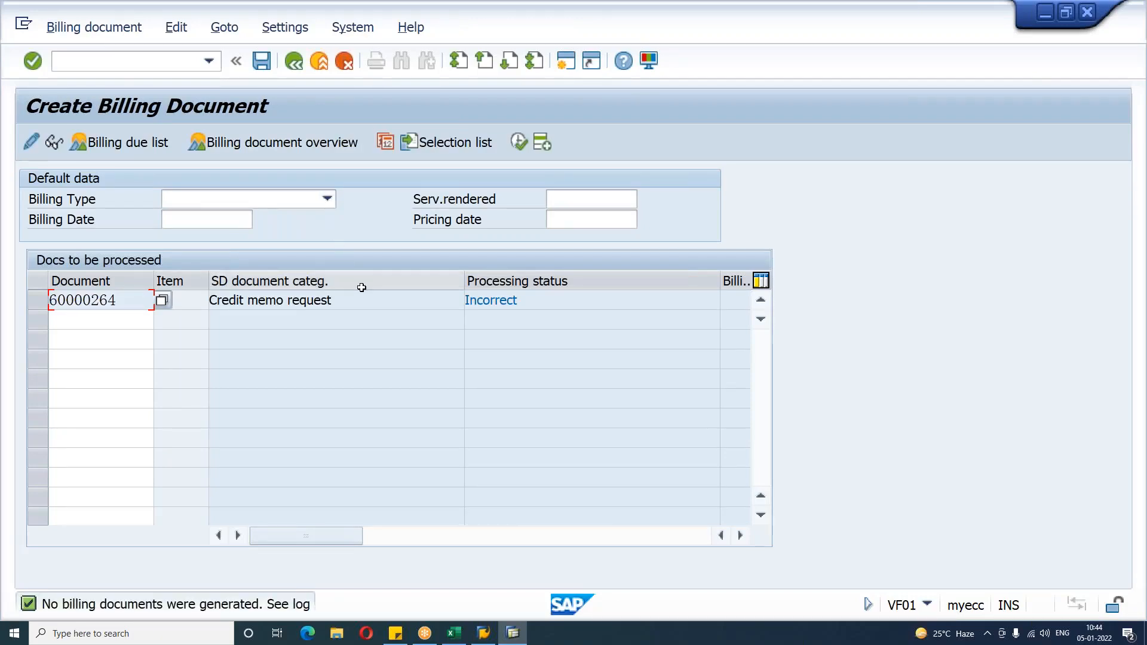
pyautogui.click(177, 27)
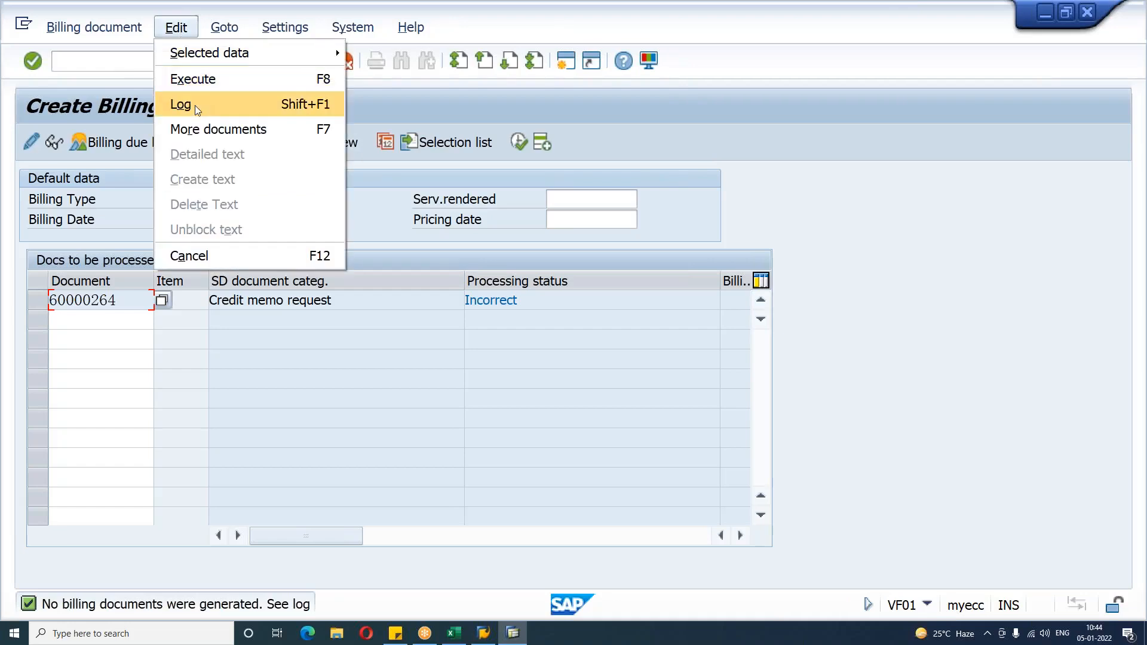
pyautogui.click(194, 105)
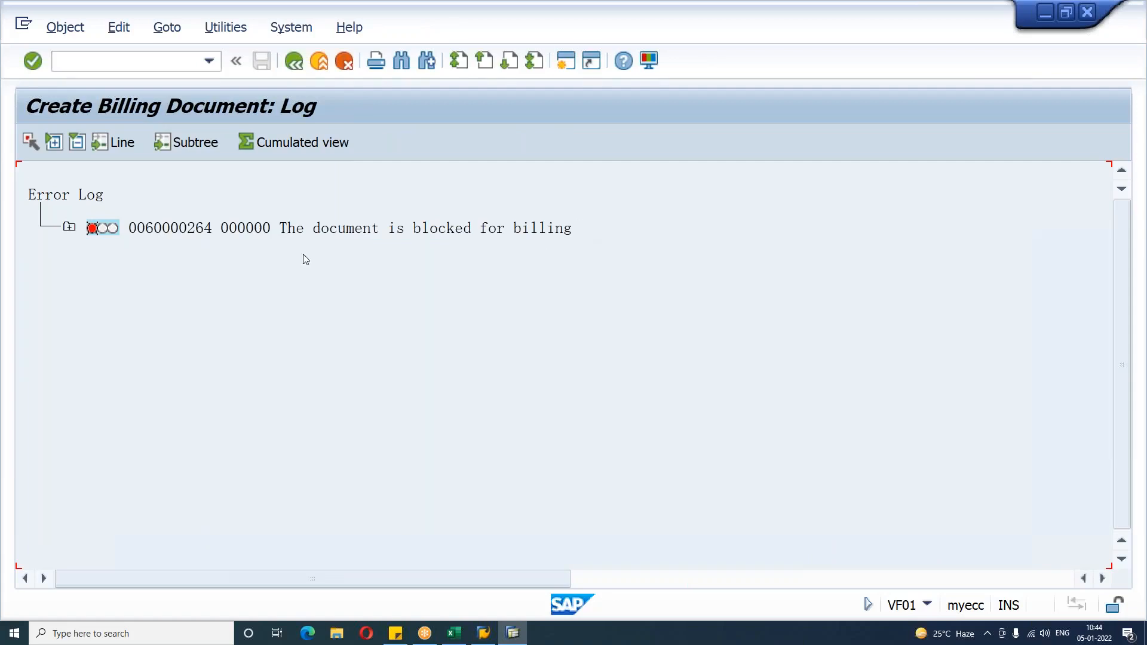
# Step: Open the credit memo request in VA02, clear its billing block, and save it
pyautogui.click(110, 67)
pyautogui.write('/NVA02')
pyautogui.press('Return')
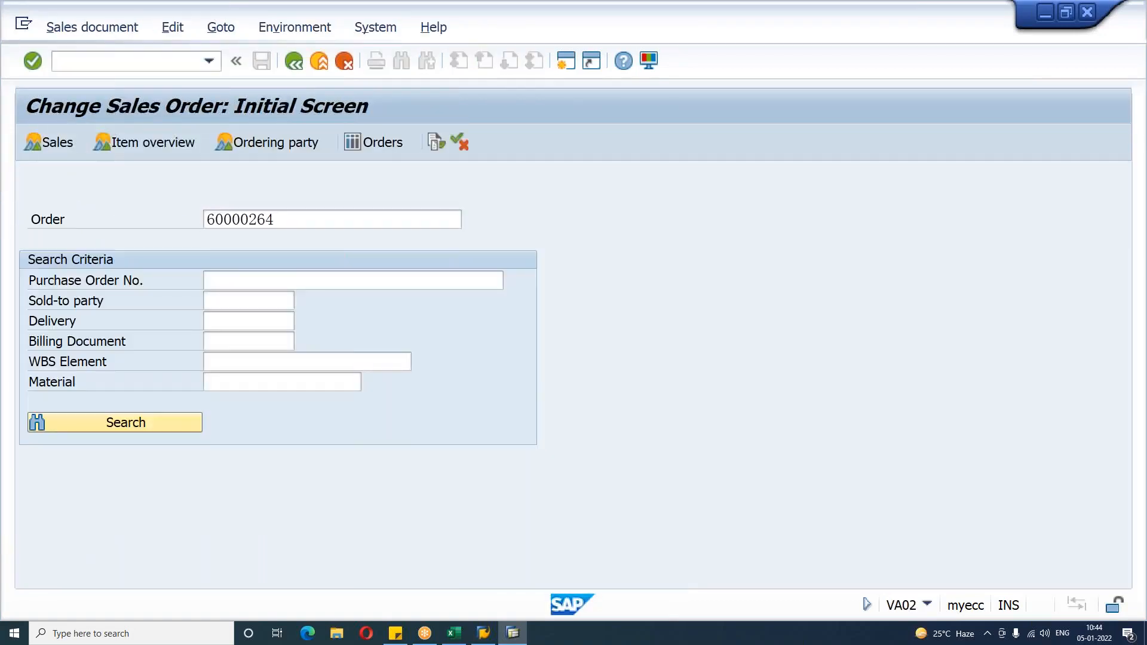
pyautogui.press('Return')
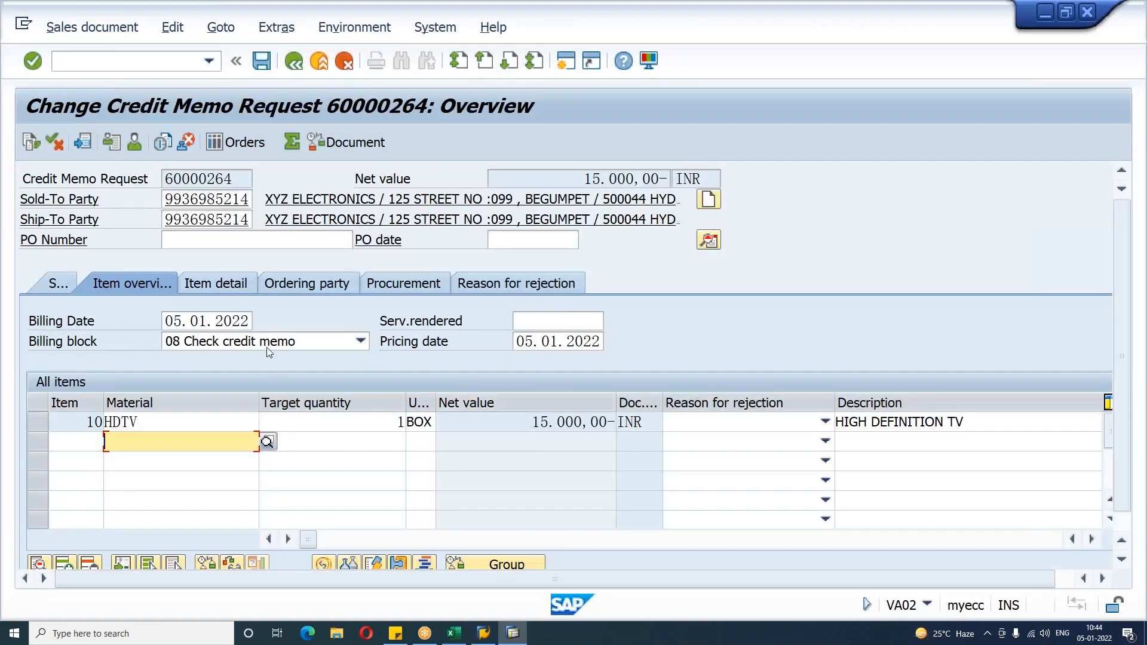
pyautogui.click(361, 342)
pyautogui.click(249, 576)
pyautogui.hotkey('ctrl', 's')
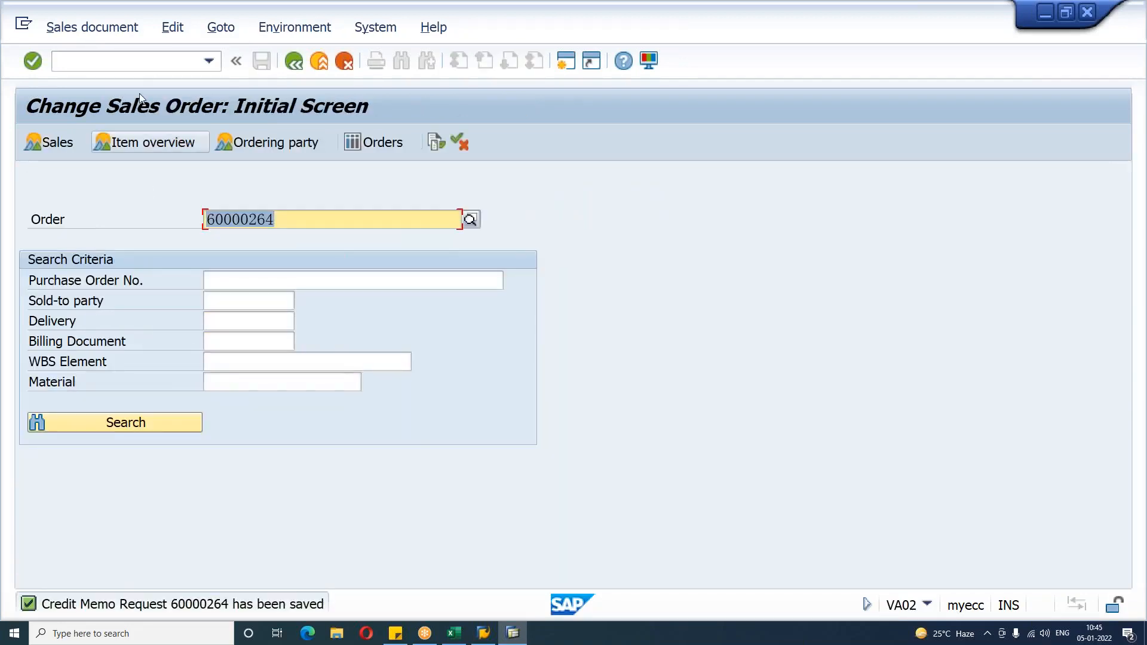
# Step: Create and save the billing document for credit memo request 60000264 in VF01
pyautogui.click(137, 60)
pyautogui.write('/nVF01')
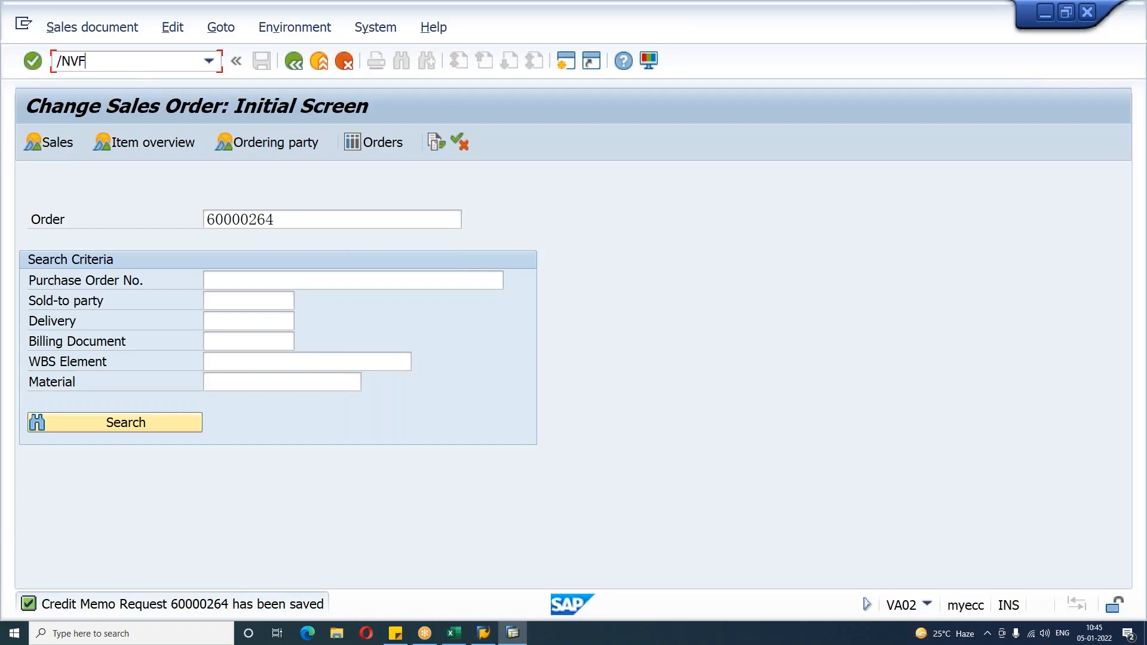
pyautogui.press('Return')
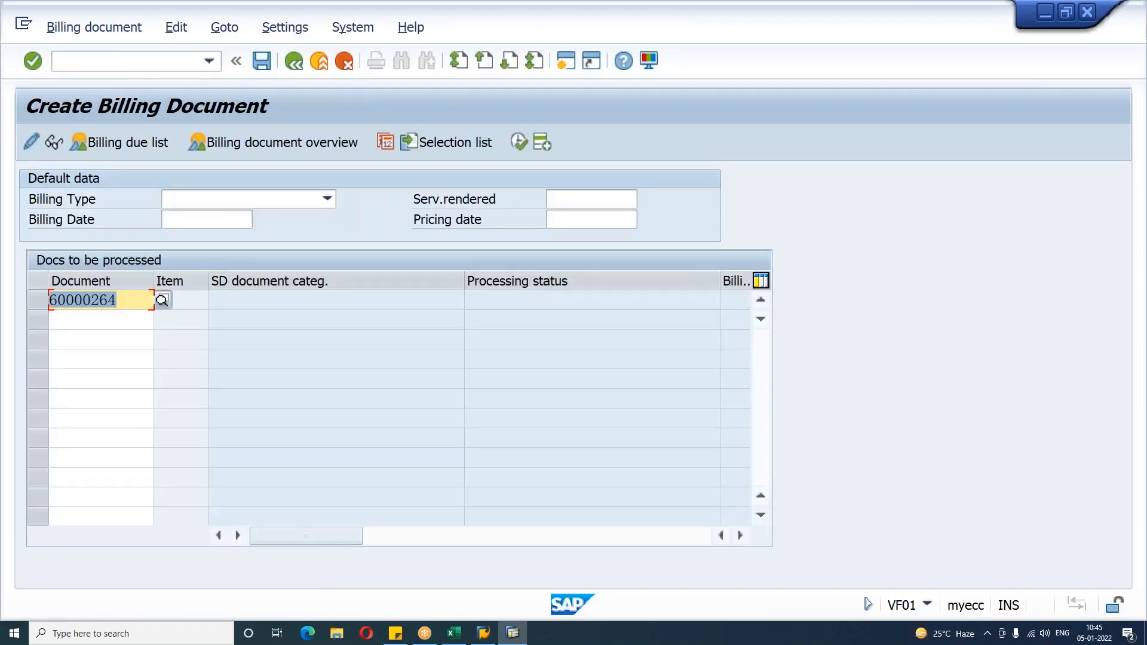
pyautogui.press('Return')
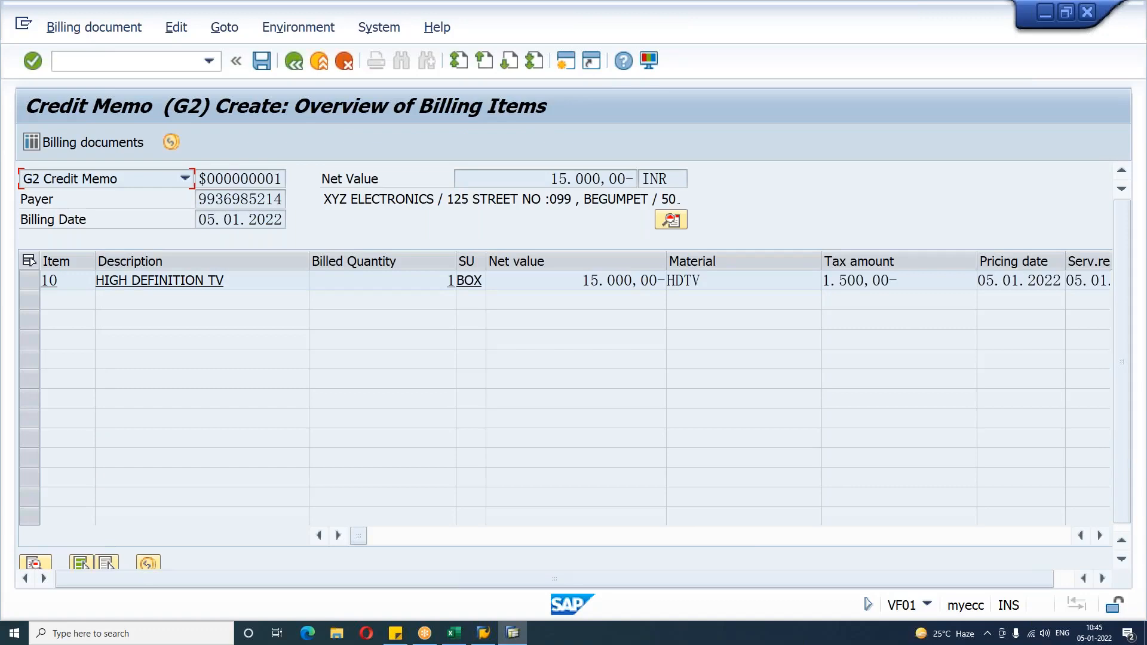
pyautogui.moveTo(582, 281); pyautogui.dragTo(663, 282)
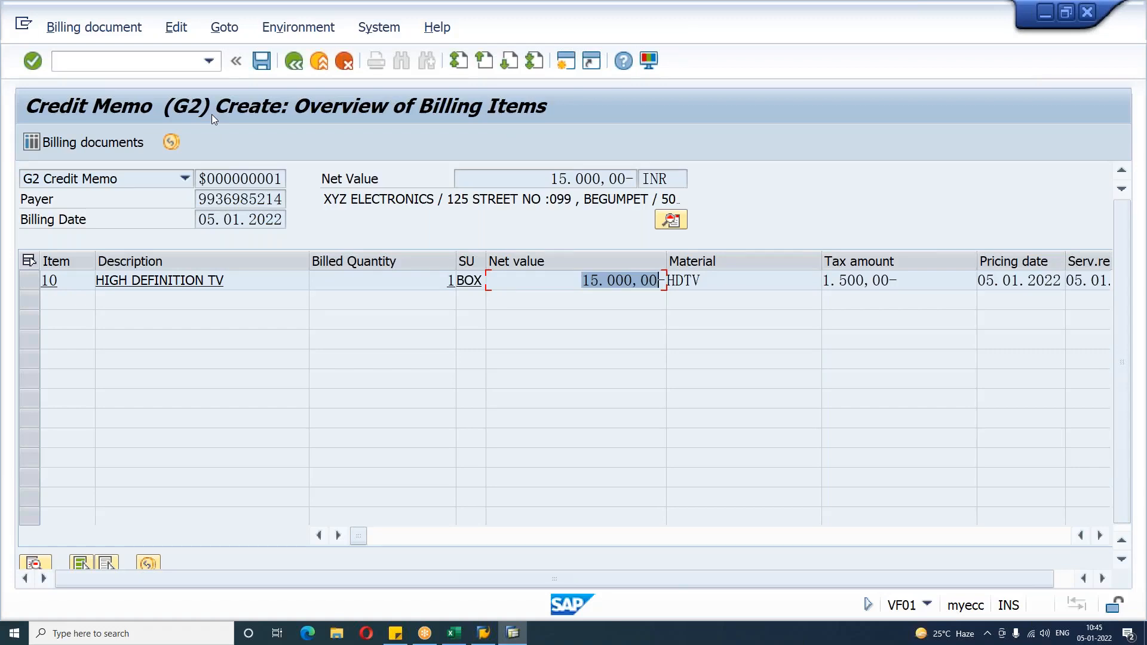
pyautogui.click(268, 74)
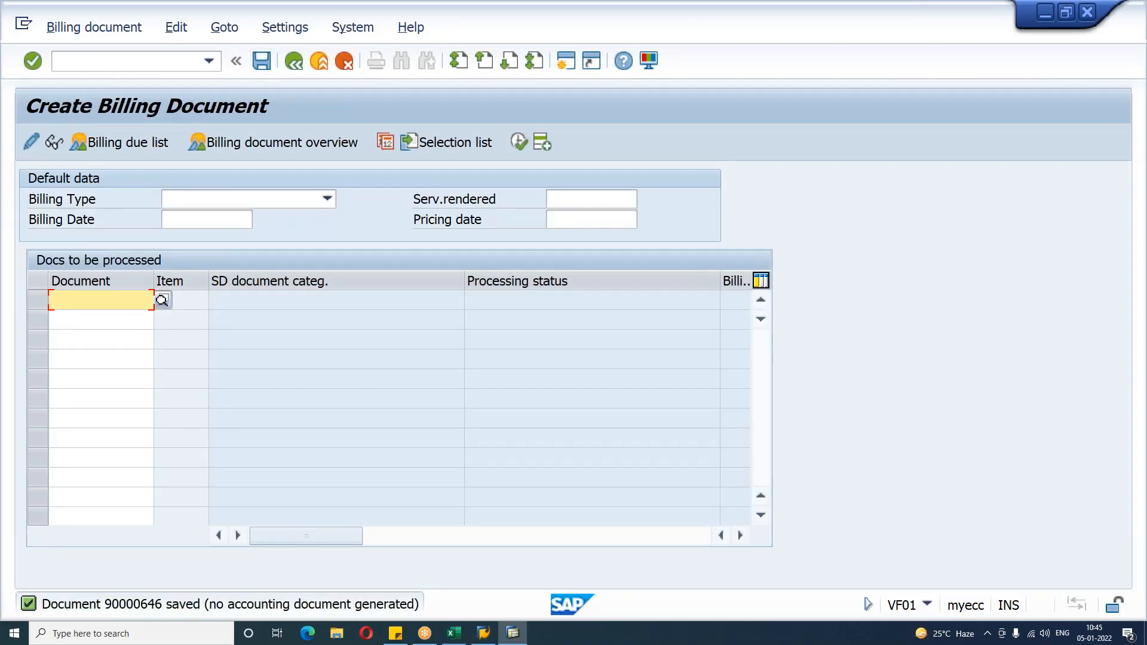
# Step: Open sales document type CR in VOV8 and review the possible entries for its SD document category
pyautogui.click(109, 63)
pyautogui.write('/nvov6')
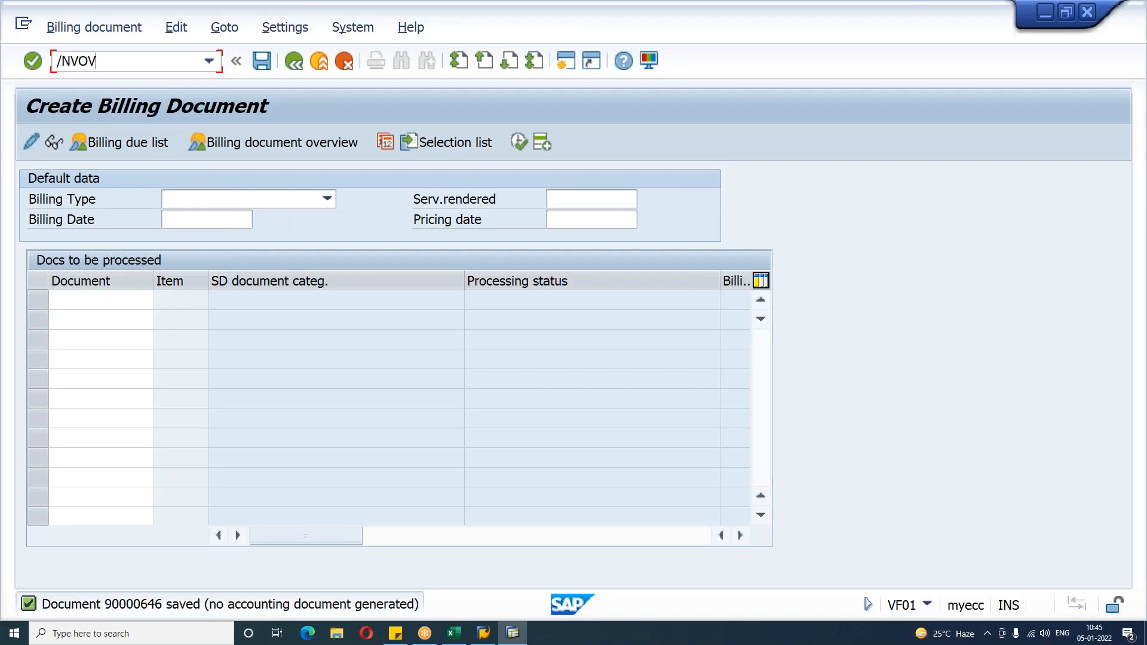
pyautogui.press('Return')
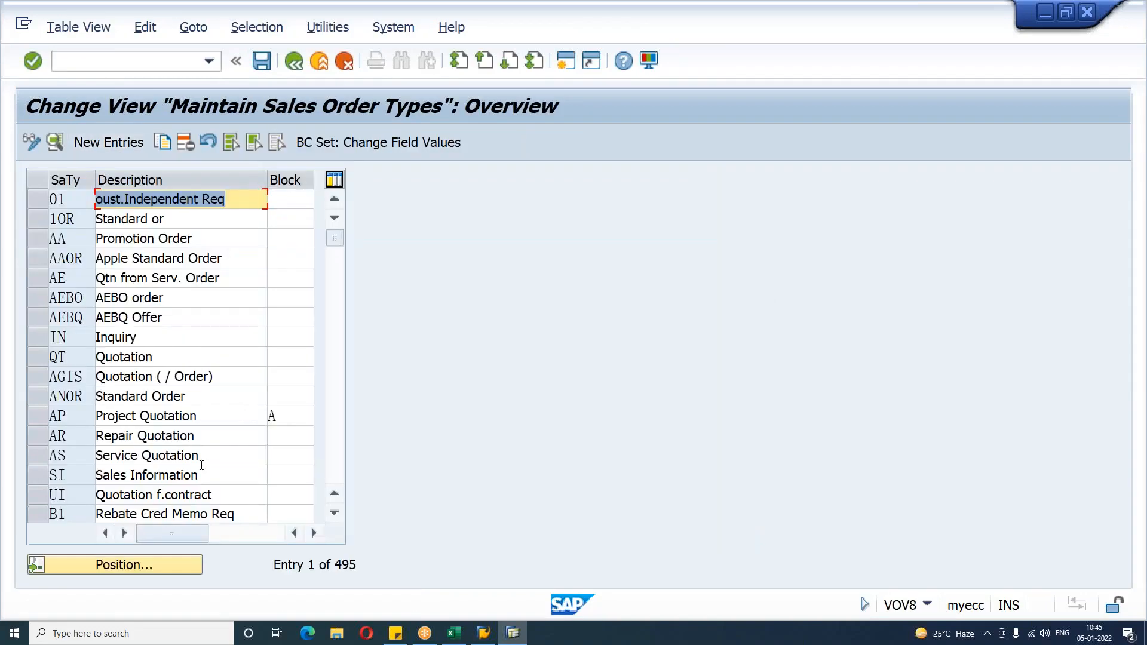
pyautogui.click(174, 568)
pyautogui.write('CB')
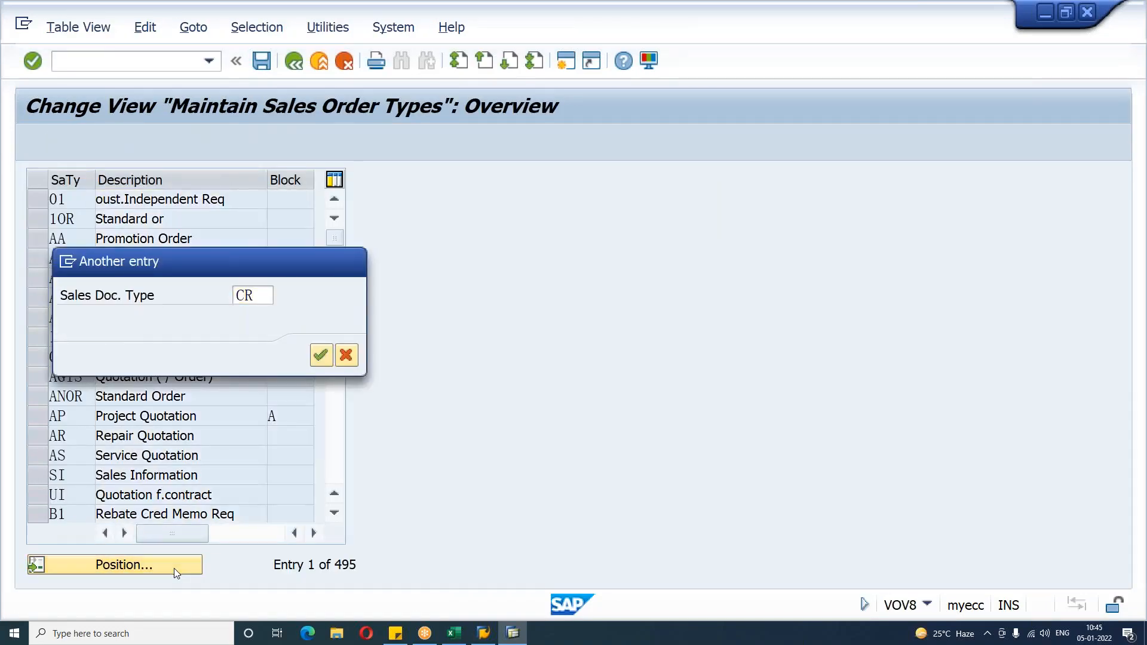
pyautogui.press('Return')
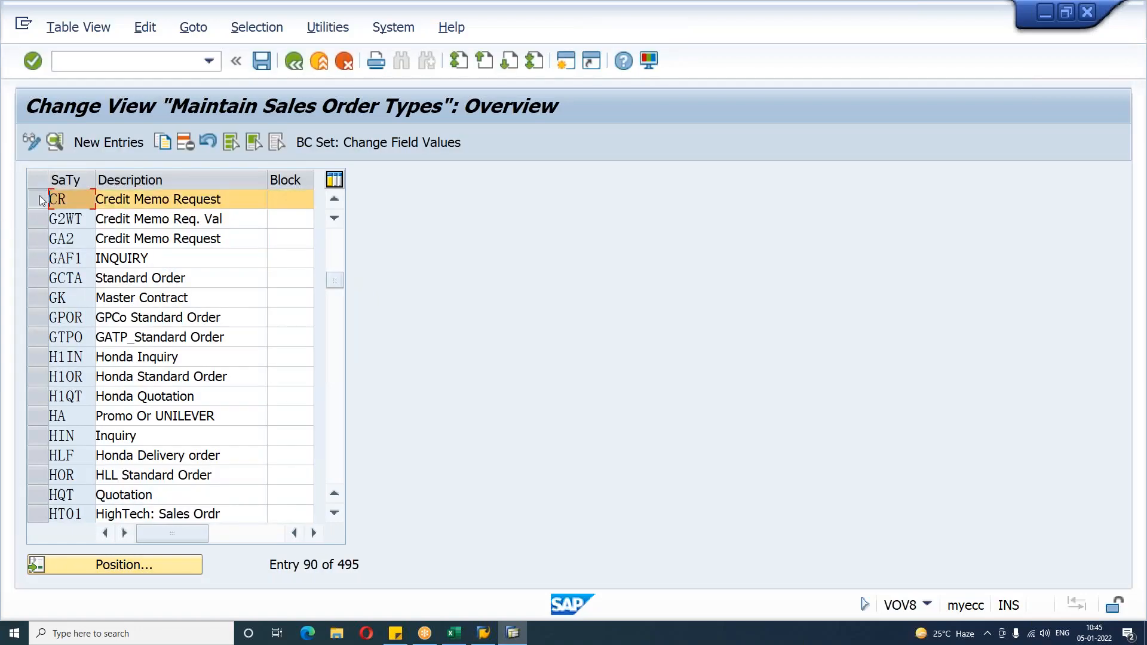
pyautogui.click(55, 143)
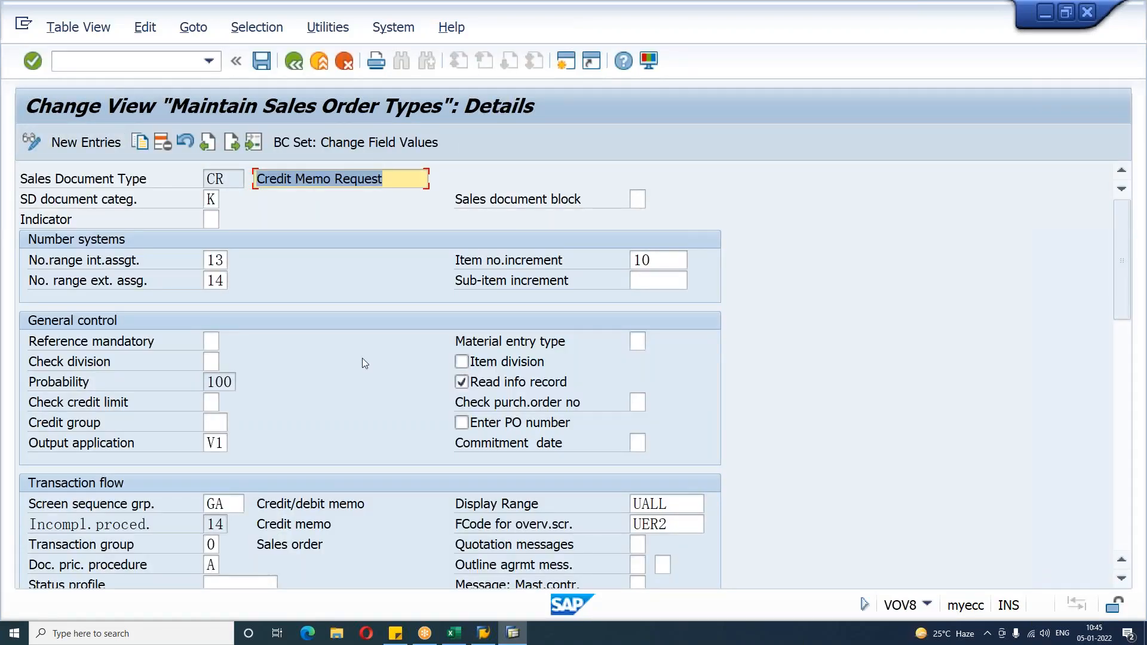
pyautogui.click(117, 208)
pyautogui.click(212, 200)
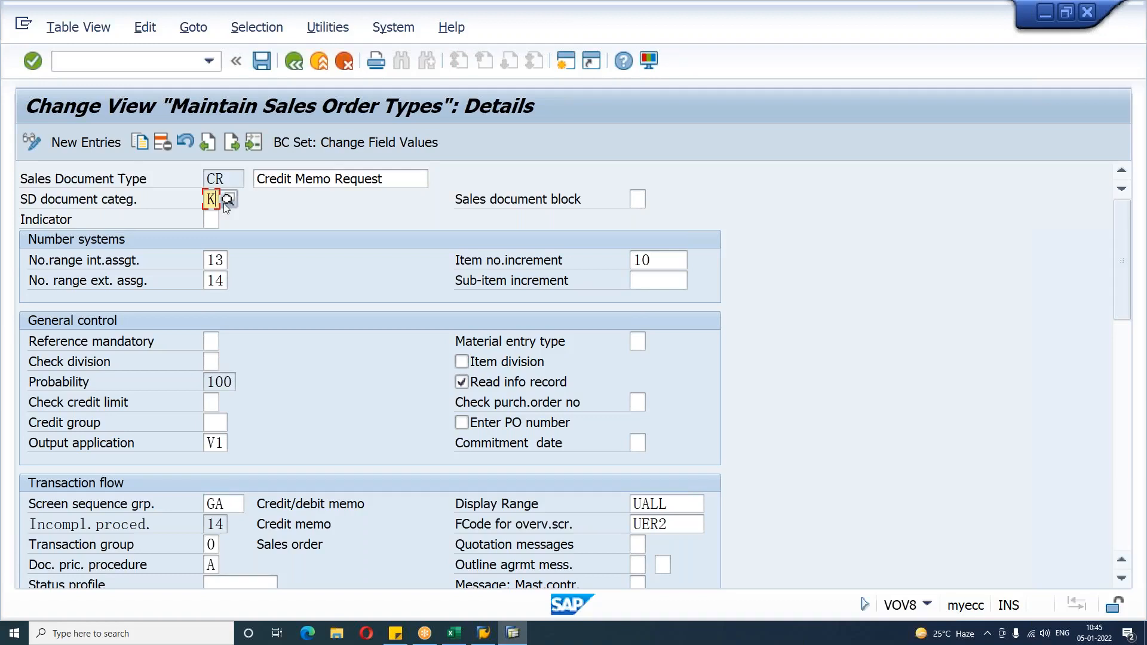
pyautogui.click(227, 200)
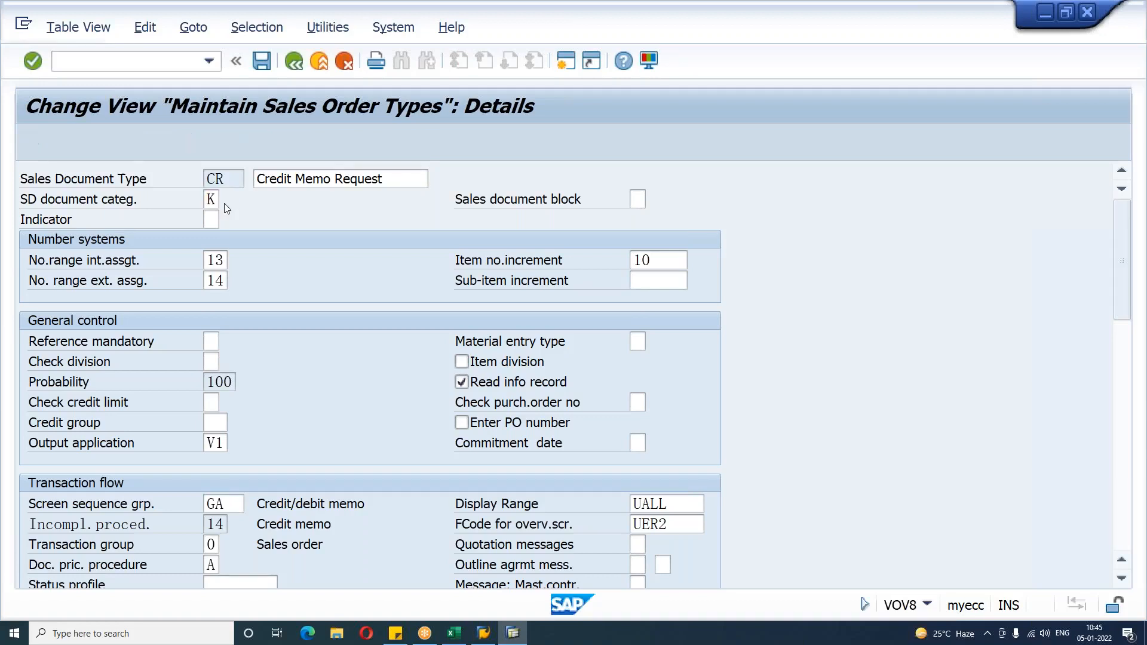
pyautogui.click(147, 454)
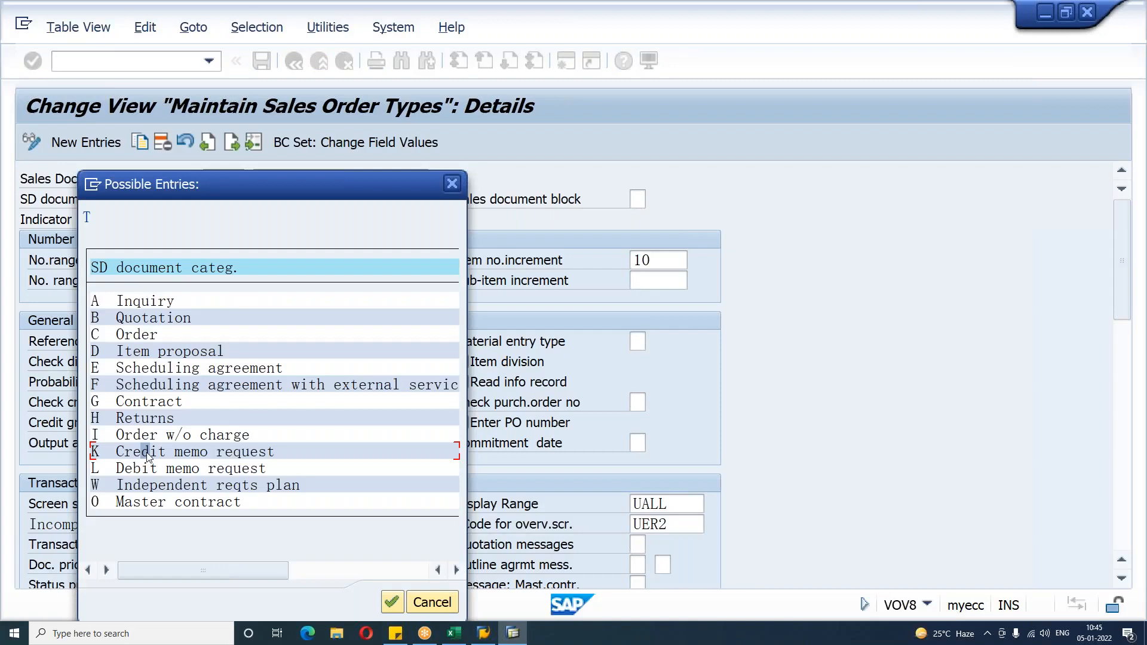
pyautogui.doubleClick(148, 457)
# Step: Review the CR type's order-related billing type and billing block in its billing settings
pyautogui.scroll(-5, 216, 183)
pyautogui.scroll(-5, 371, 374)
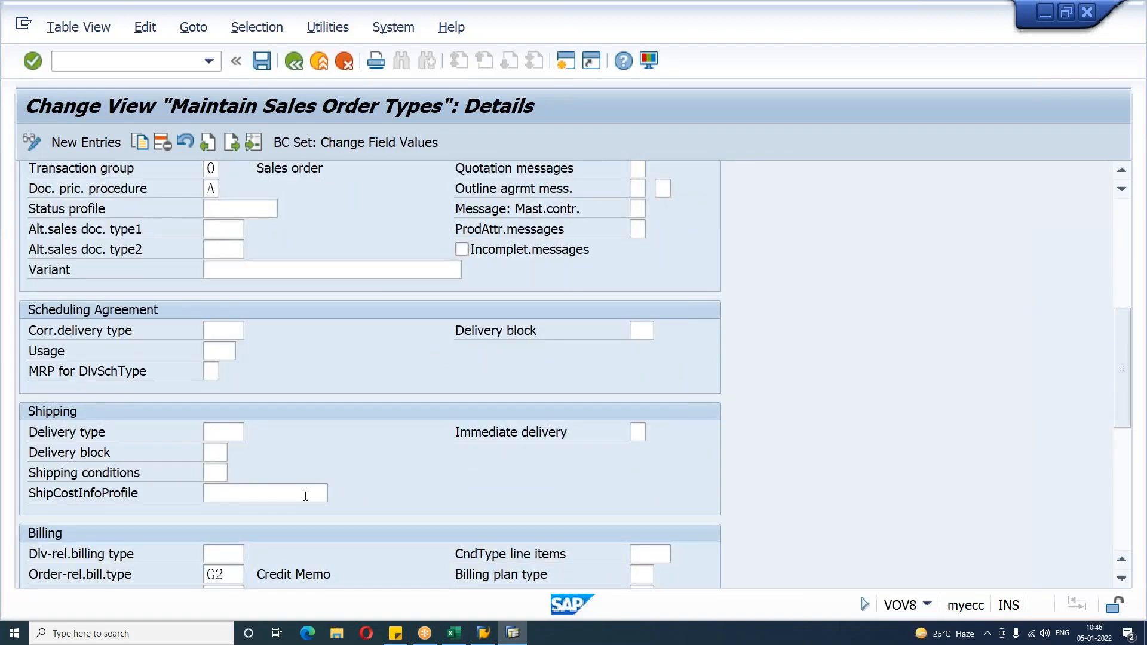
pyautogui.scroll(-2, 305, 497)
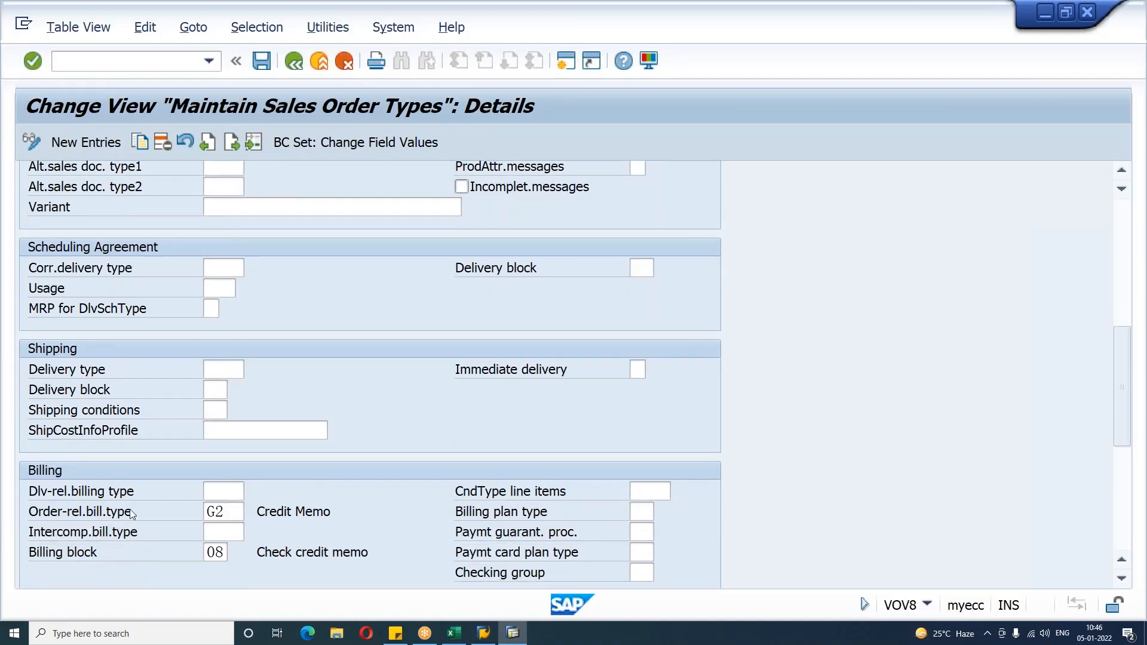
pyautogui.click(84, 515)
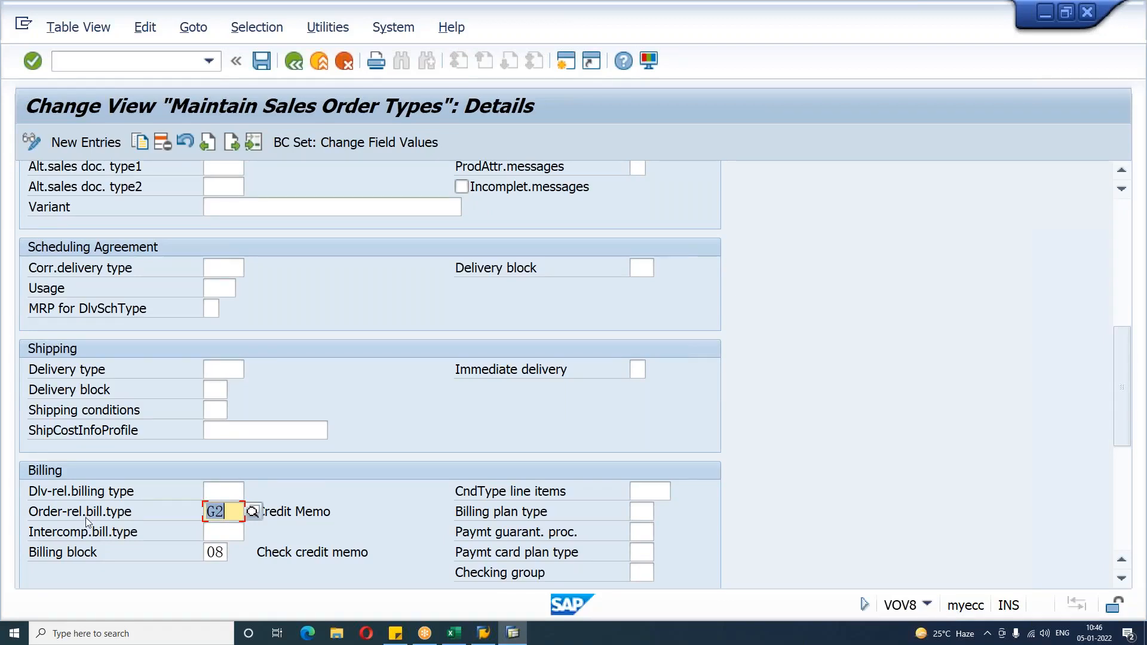
pyautogui.click(84, 552)
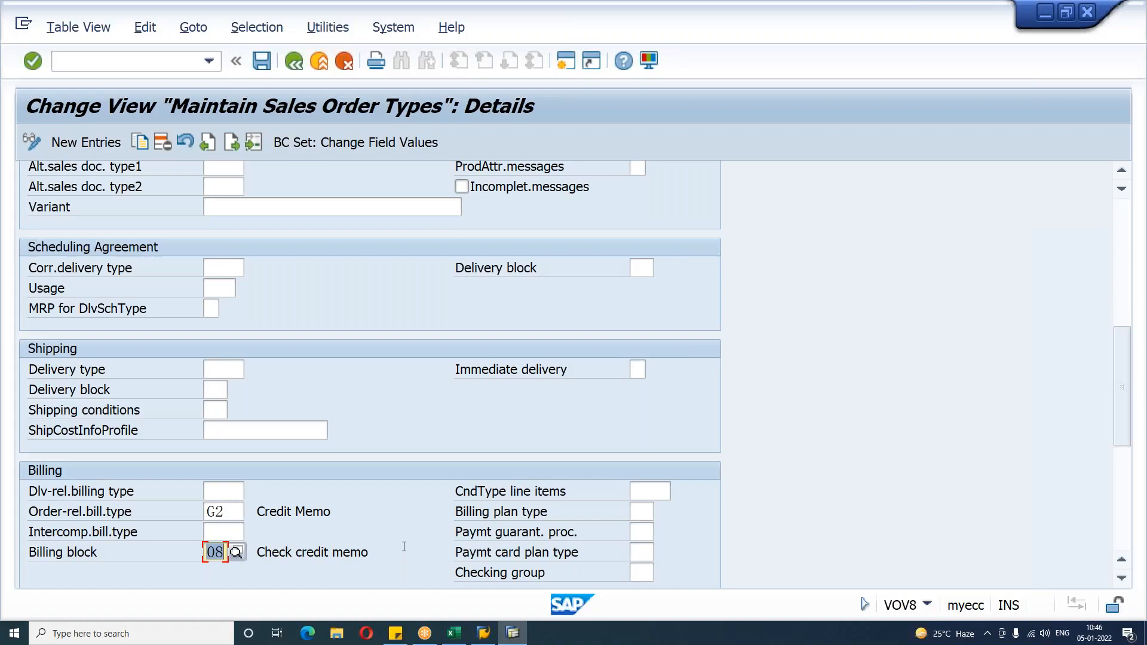
# Step: Switch to the Excel notes and add the line SD DOCUMENT CATEGORY : K - CREDIT MEMO REQUEST
pyautogui.click(456, 634)
pyautogui.write('SD ')
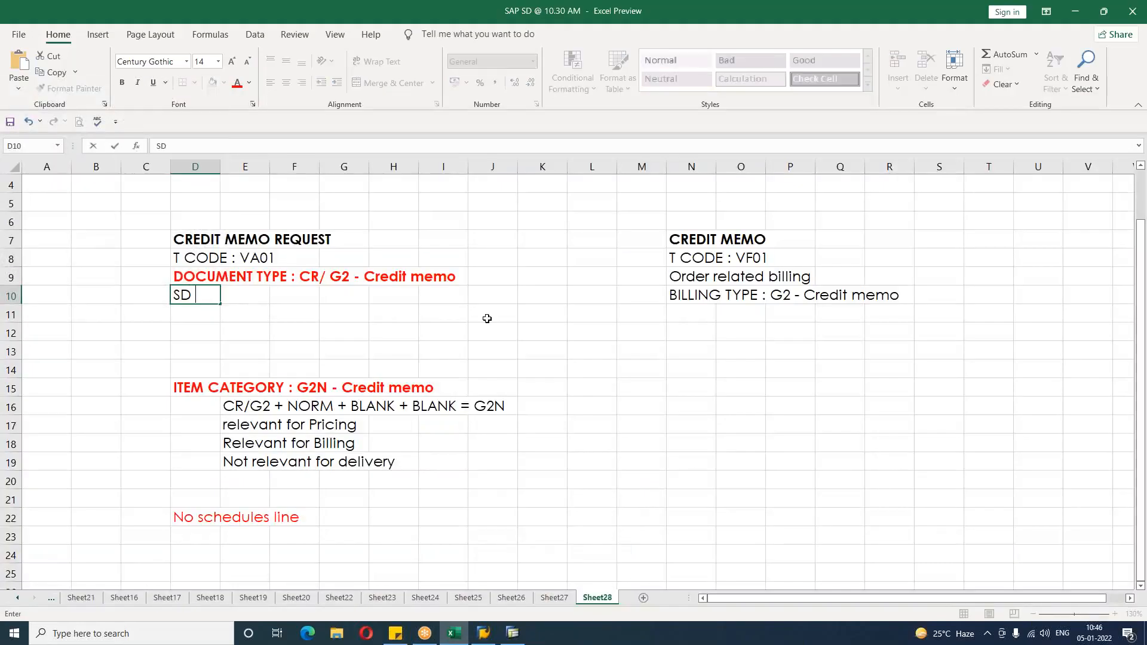
pyautogui.write('DOCUMENT CA')
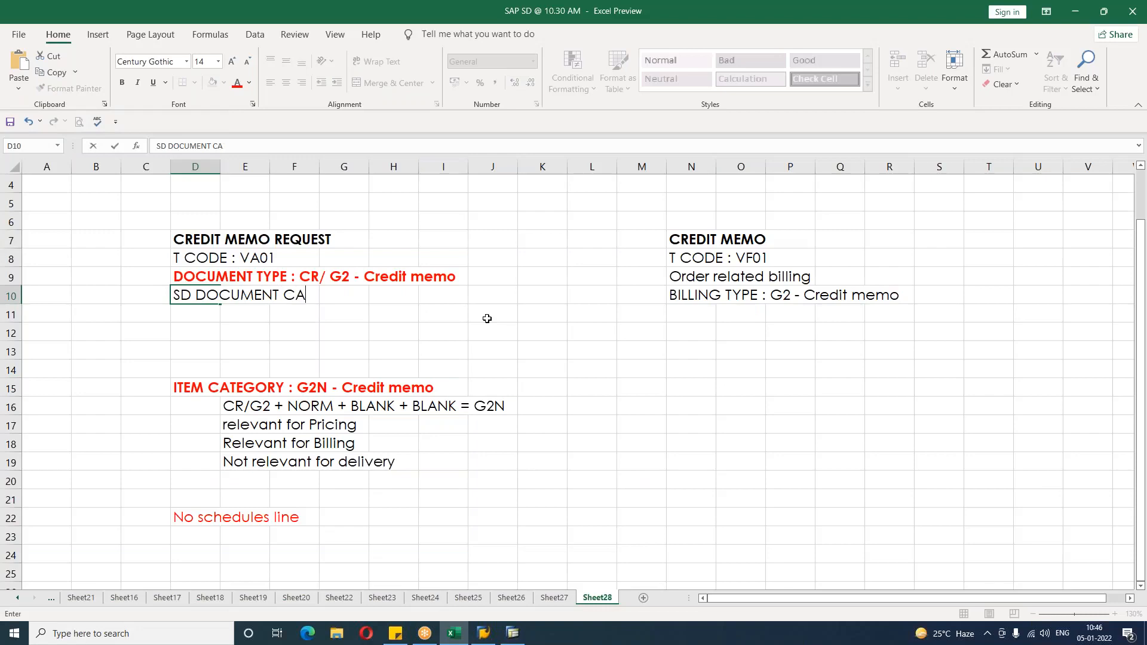
pyautogui.write('TEGORY : K - CREDIT MEMO REQUEST')
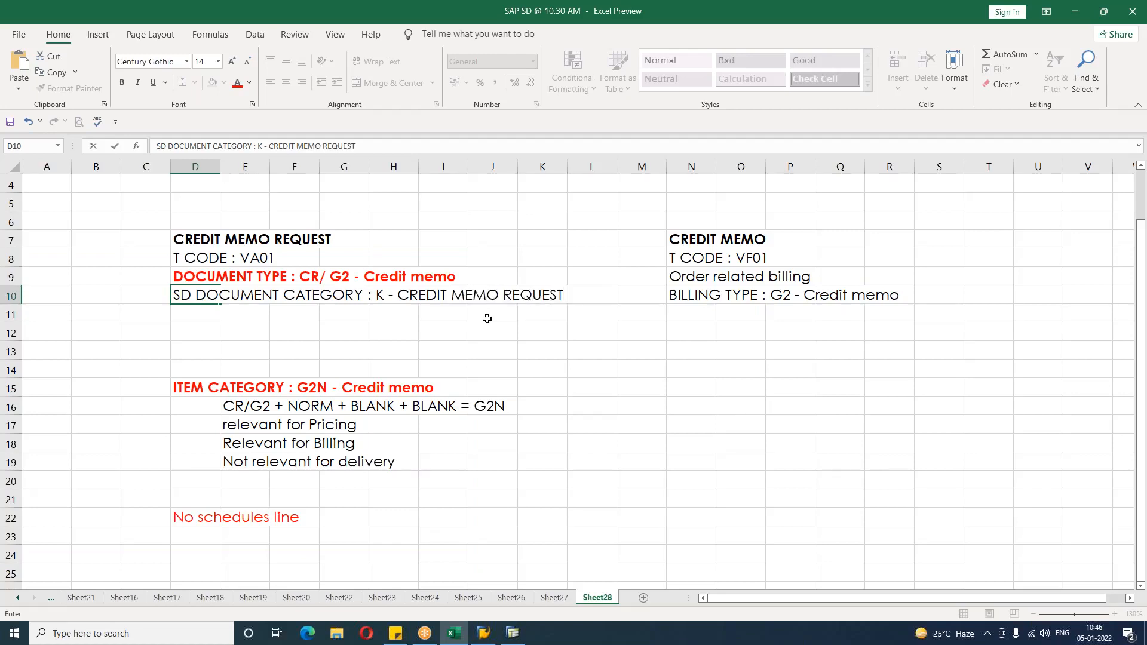
pyautogui.press('Return')
# Step: Add the line ORDER RELATED BILLING TYPE : G2 below it
pyautogui.write('ORDER RELATED BILLING TYPE ')
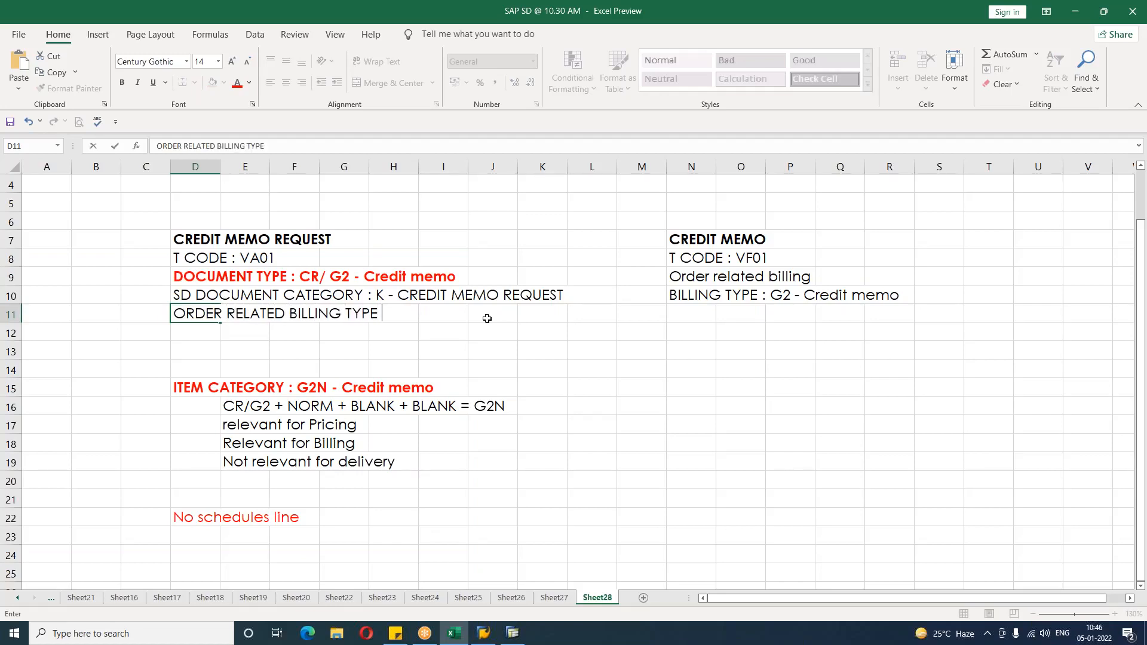
pyautogui.write(': G2')
pyautogui.press('Return')
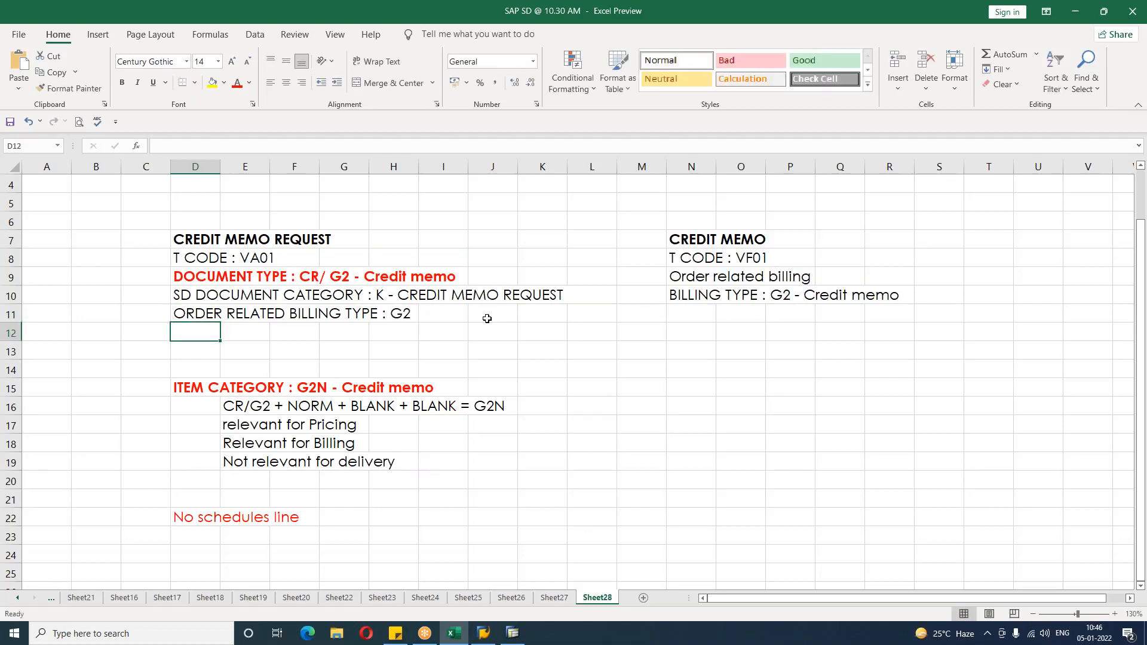
# Step: Add the line BILLING BLOCK : 08 - CHECK CREDIT MEMO to the notes
pyautogui.write('BILLING B')
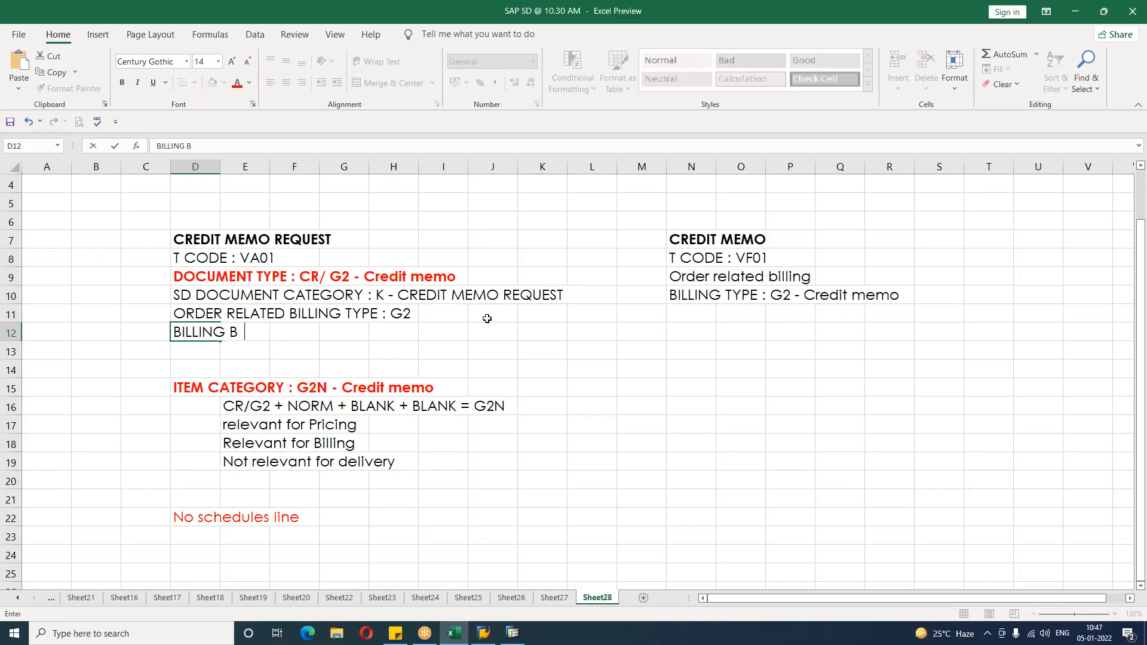
pyautogui.press('BackSpace')
pyautogui.write('LOCK : 08 - CHECK CREDIT MEMO')
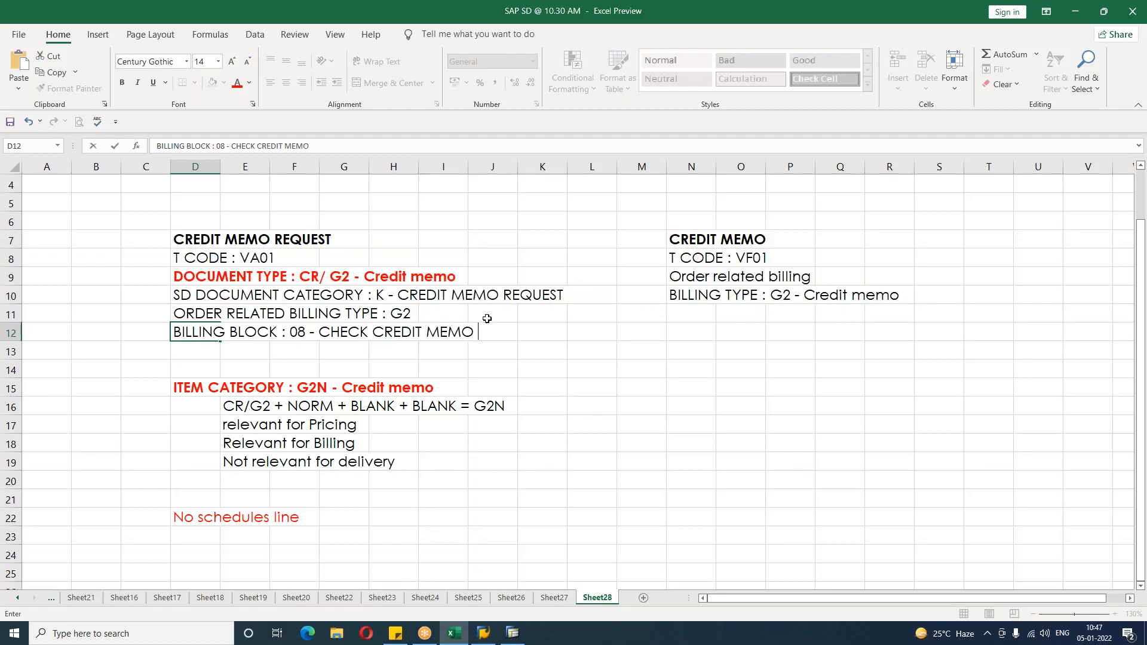
pyautogui.press('Return')
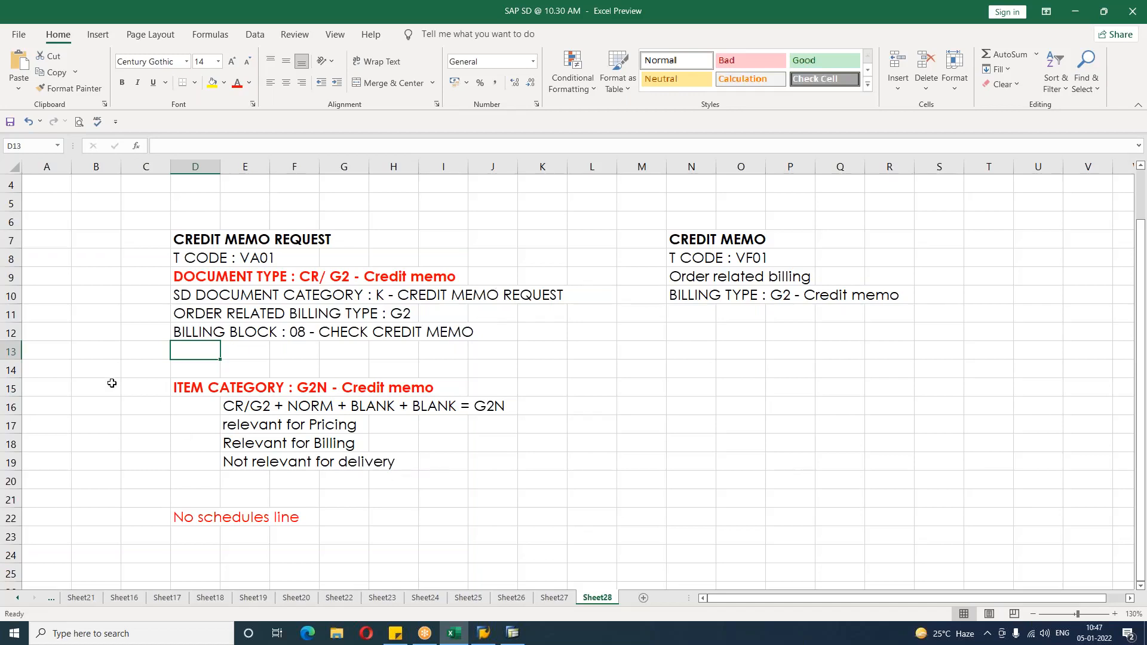
# Step: Label the item category section VOV7 and the document type section VOV8 in the column beside them
pyautogui.click(137, 391)
pyautogui.write('VOV7')
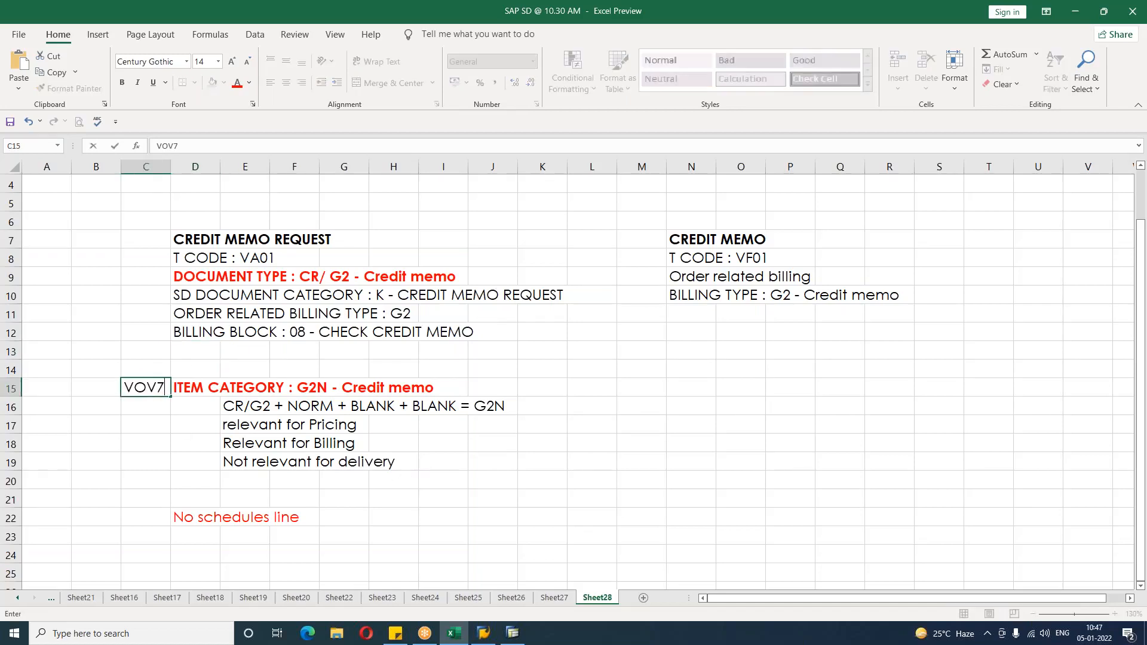
pyautogui.press('Return')
pyautogui.click(150, 281)
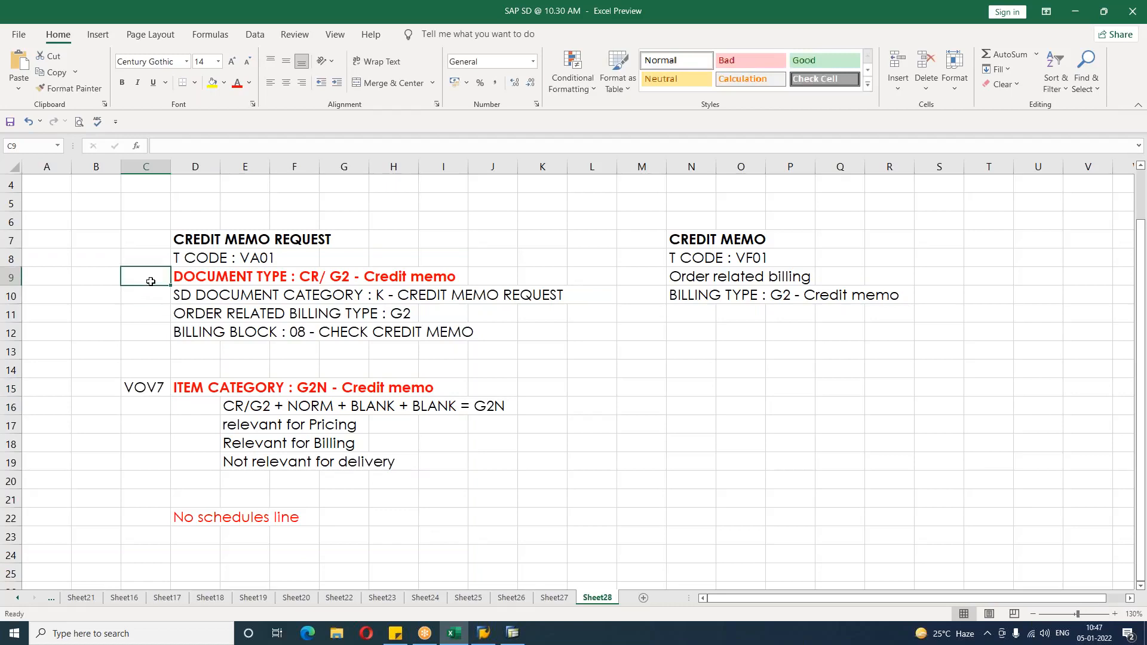
pyautogui.write('VOV8')
pyautogui.press('Return')
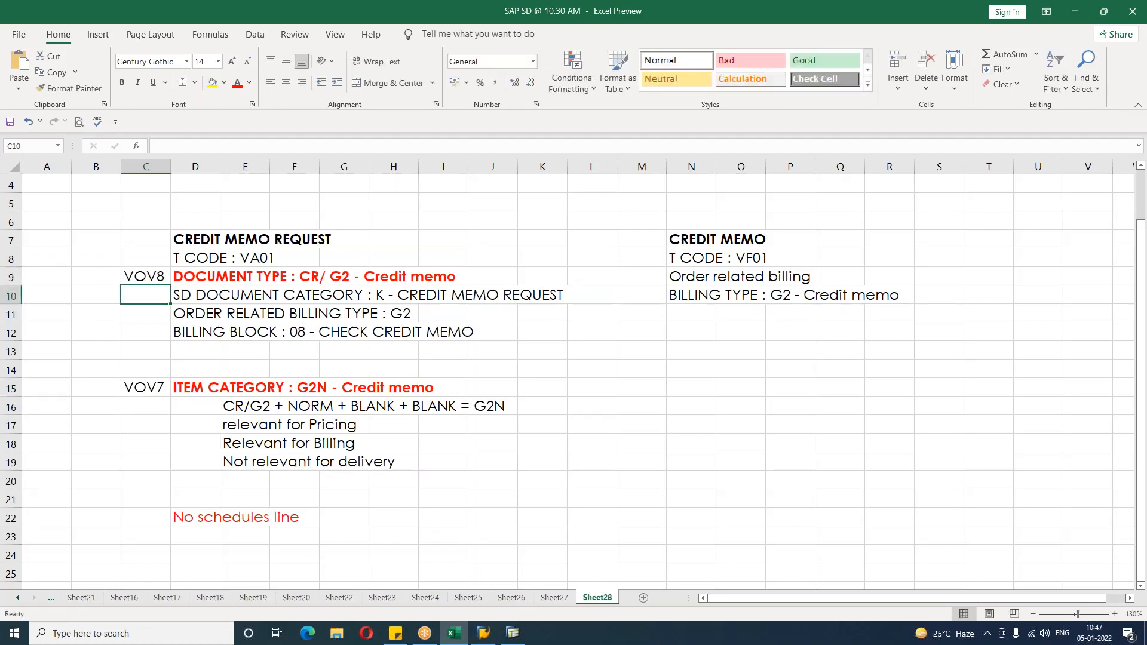
# Step: Return to SAP and open item category G2N's details in VOV7
pyautogui.click(293, 479)
pyautogui.hotkey('alt', 'Tab')
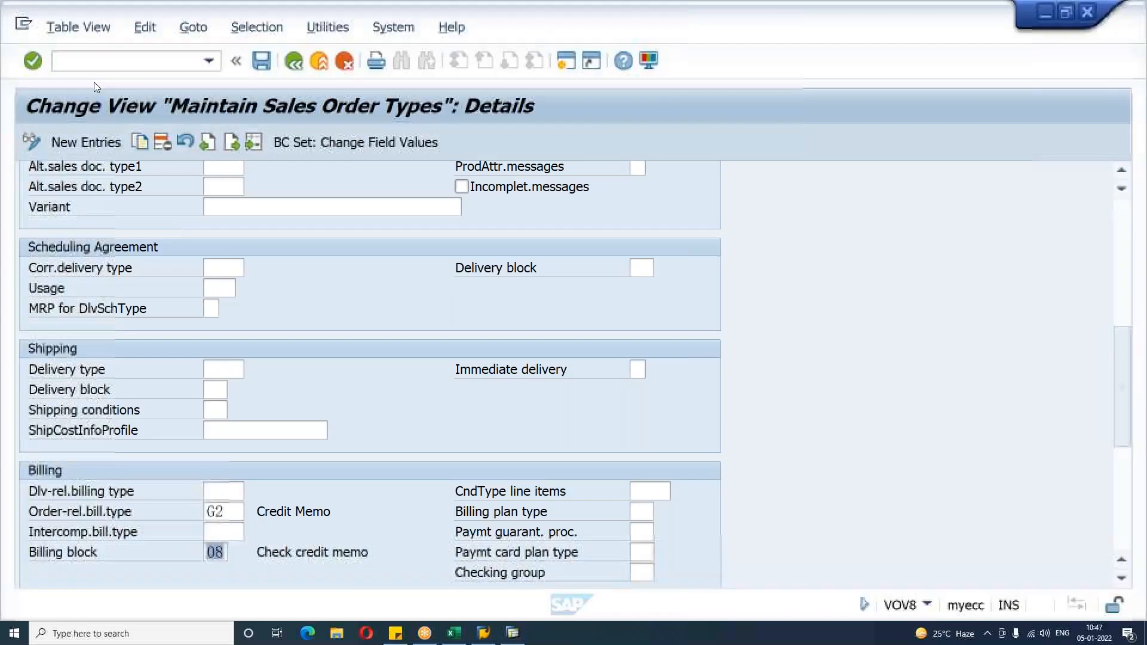
pyautogui.click(92, 59)
pyautogui.write('/N')
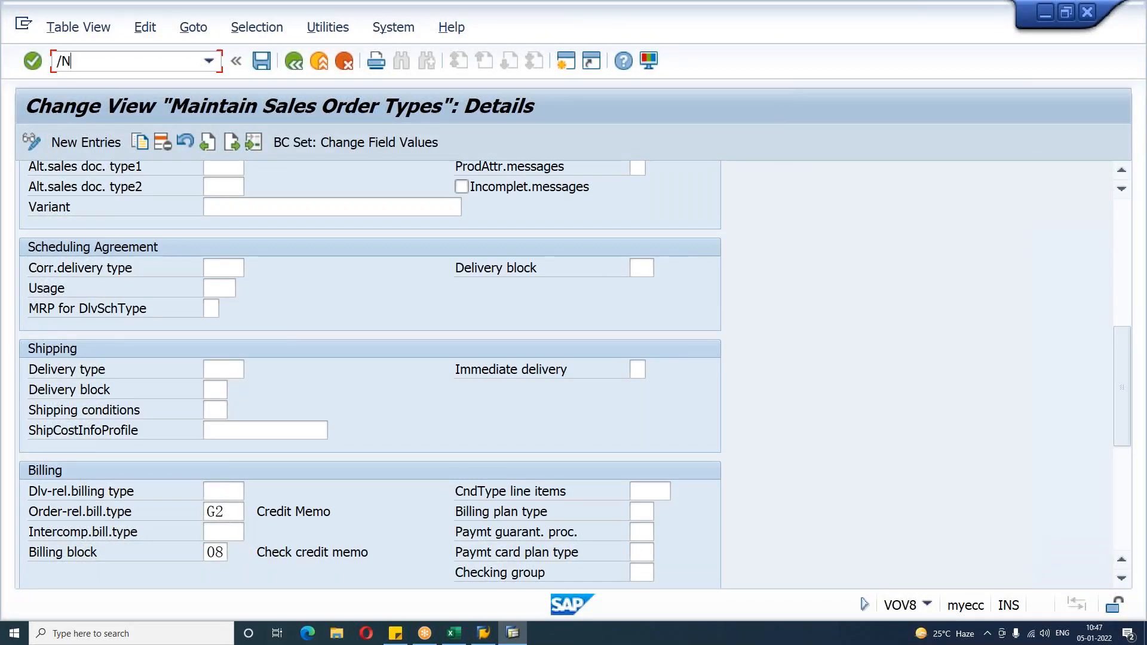
pyautogui.write('VOV7')
pyautogui.press('Return')
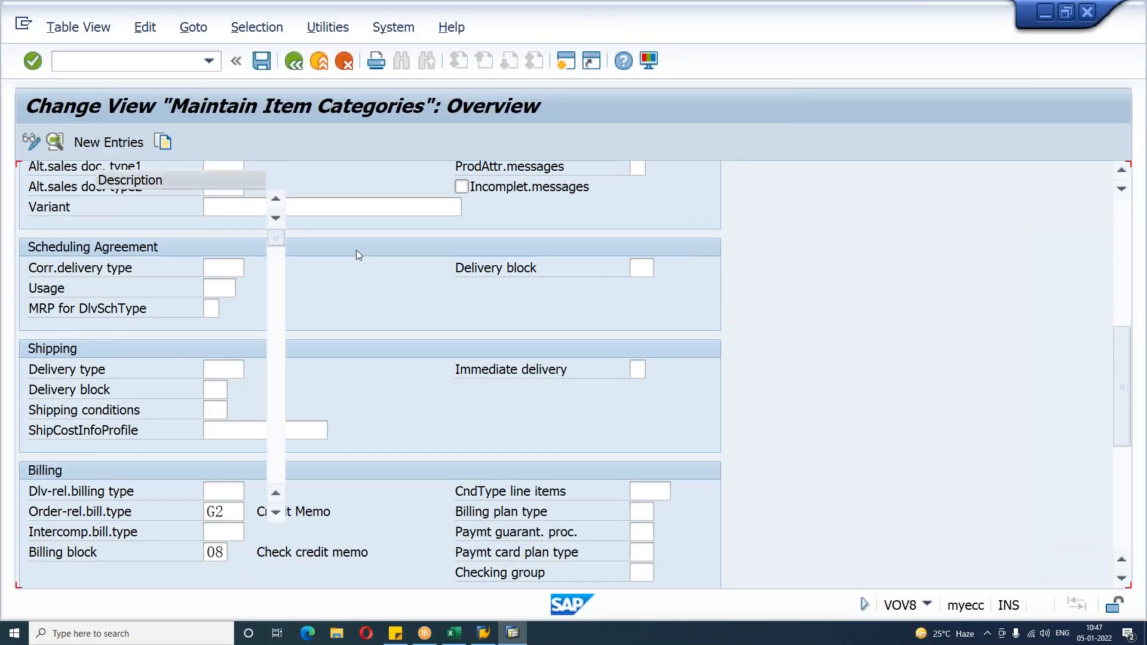
pyautogui.click(180, 564)
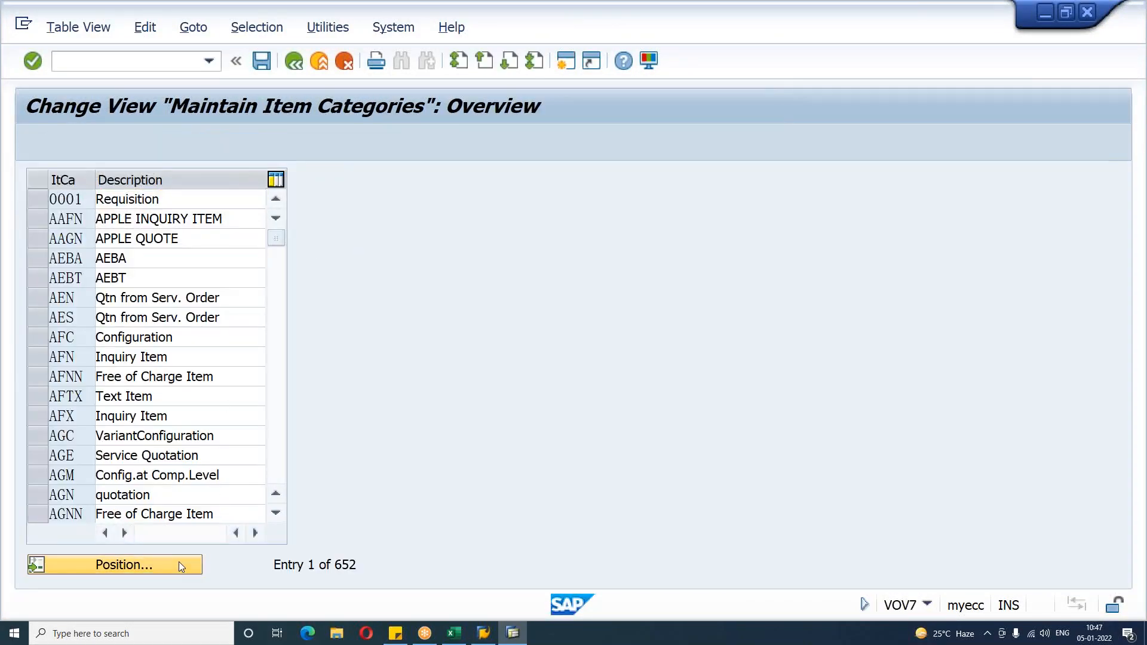
pyautogui.write('G2N')
pyautogui.press('Return')
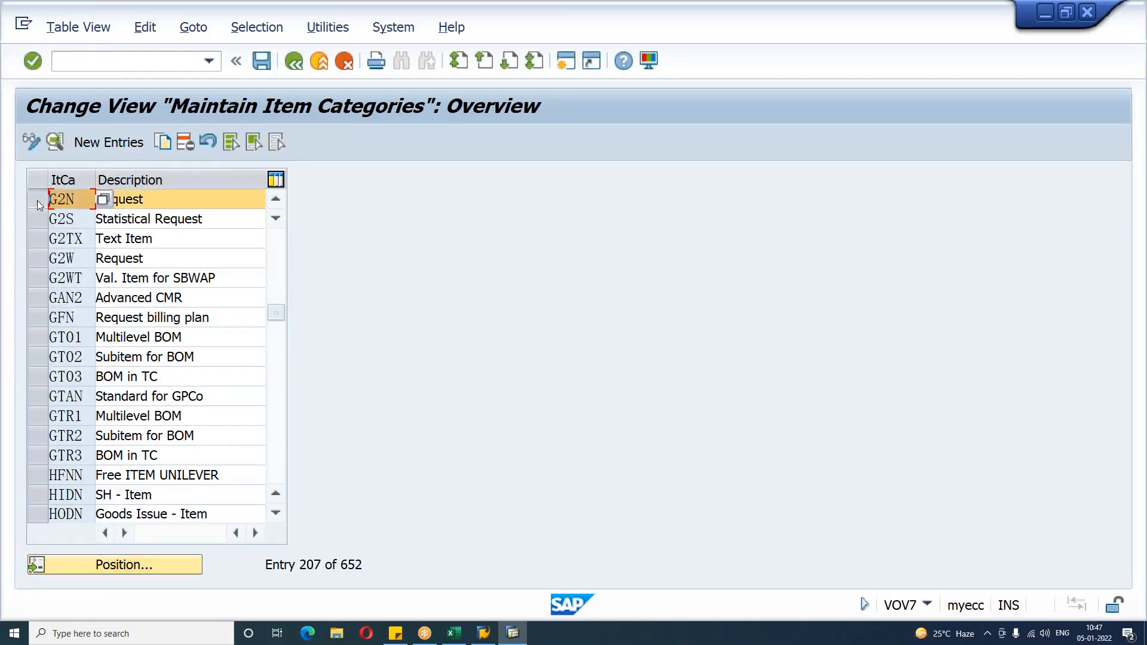
pyautogui.click(55, 148)
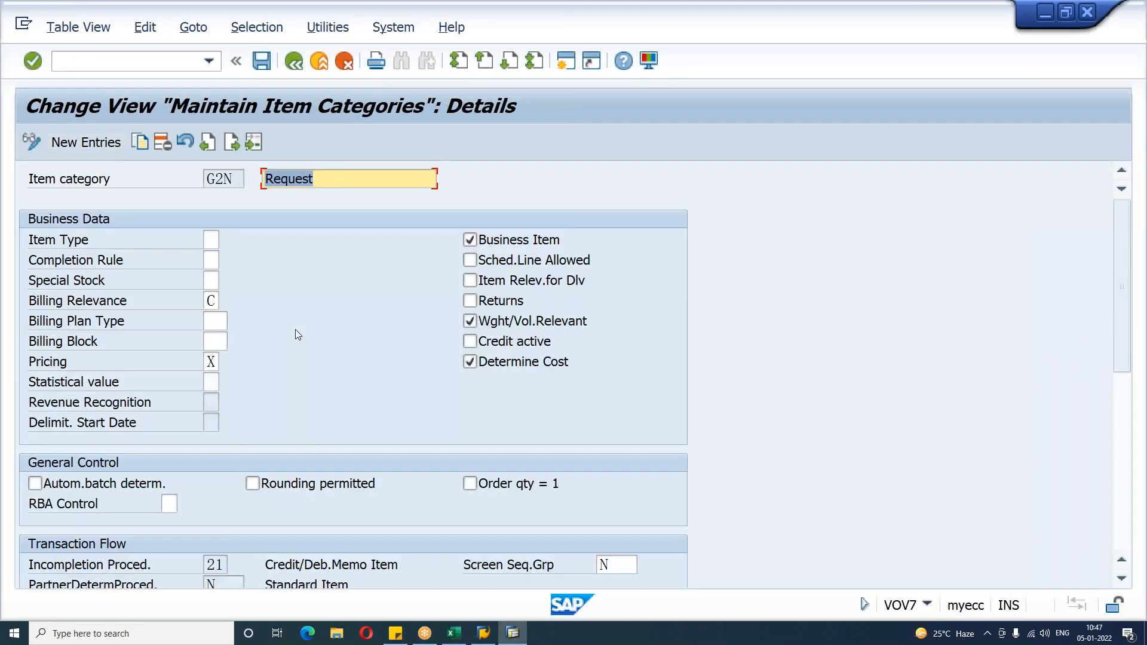
# Step: Examine the Billing Relevance and Pricing settings of item category G2N
pyautogui.click(76, 298)
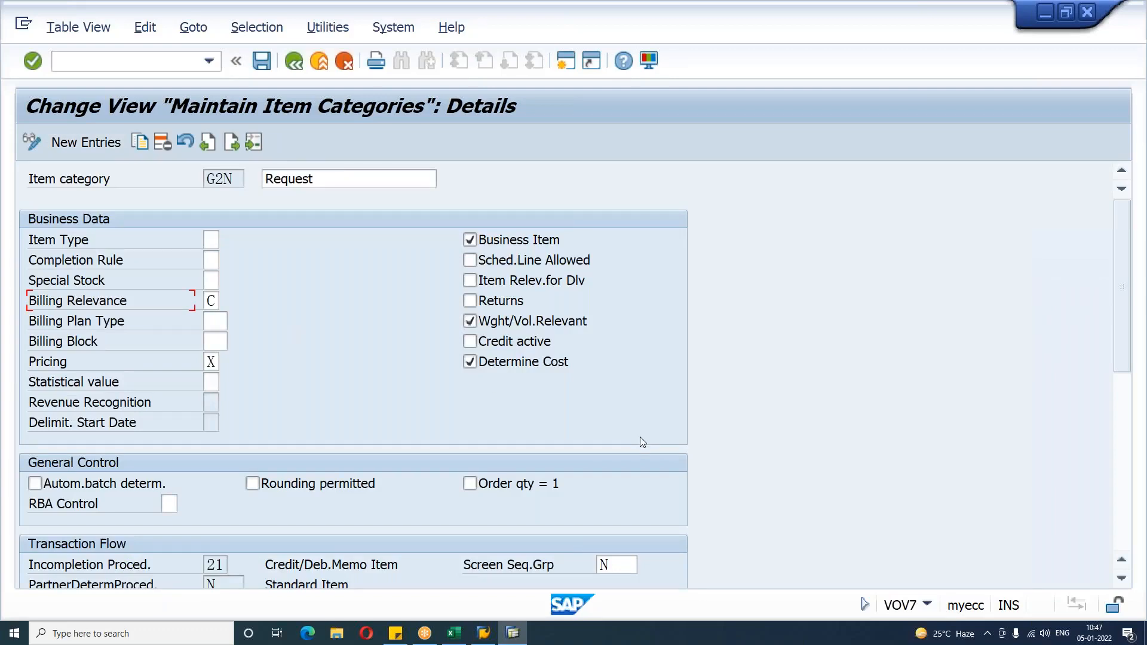
pyautogui.press('Tab')
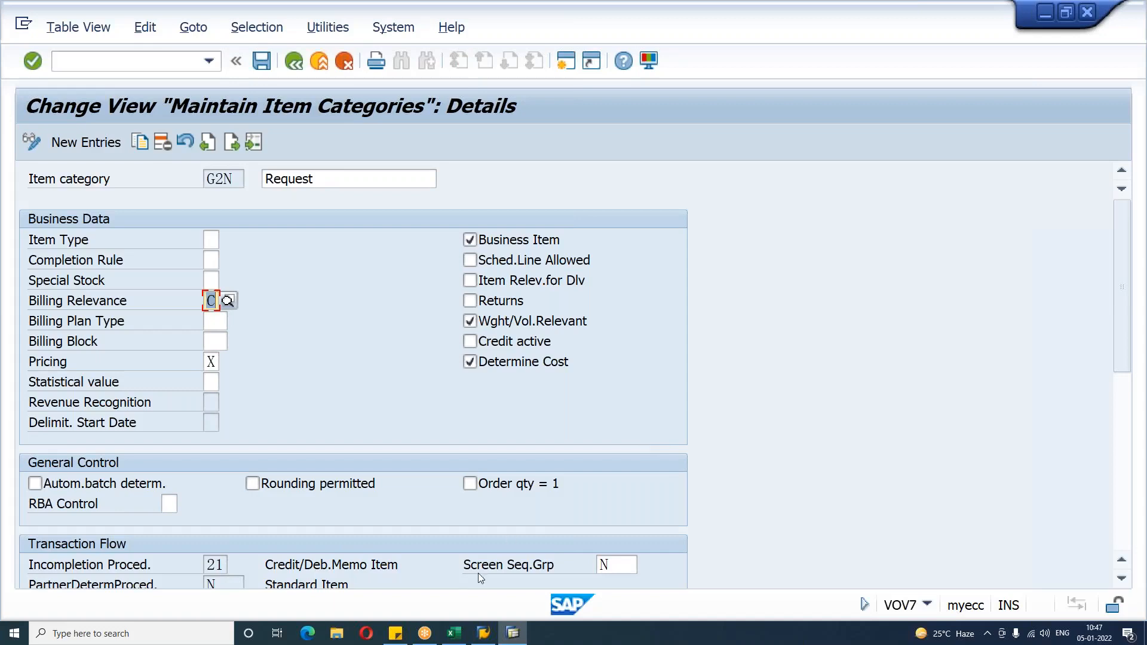
pyautogui.click(45, 361)
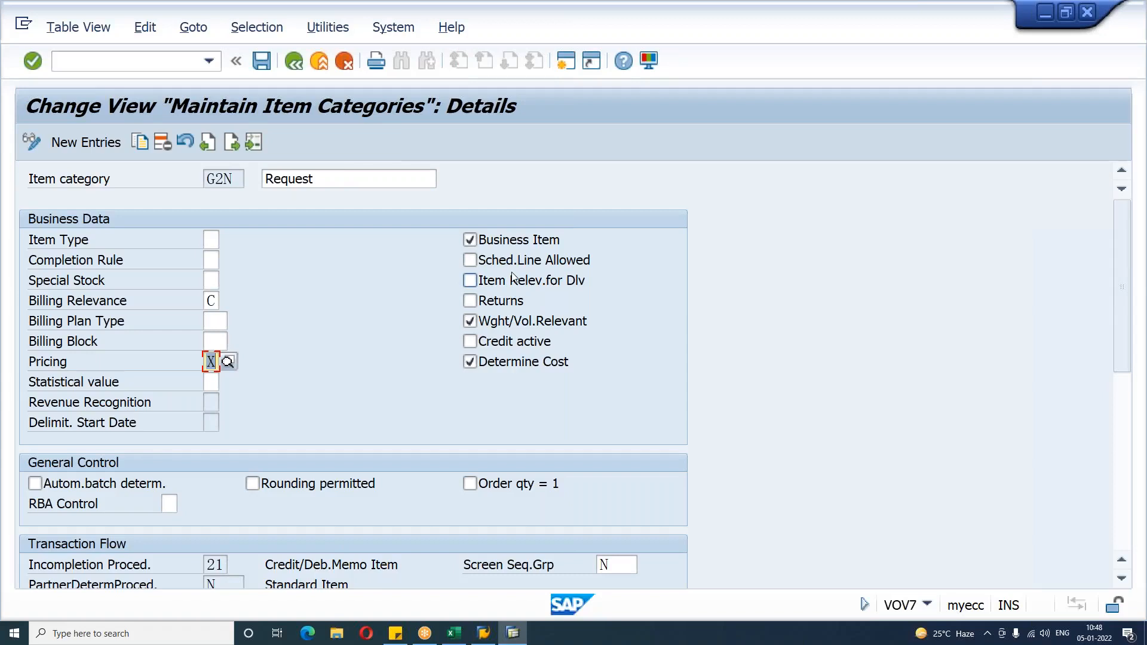
# Step: Switch to Excel and add the line Billing relevance : C - Order related billing under the G2N notes
pyautogui.click(454, 634)
pyautogui.click(249, 482)
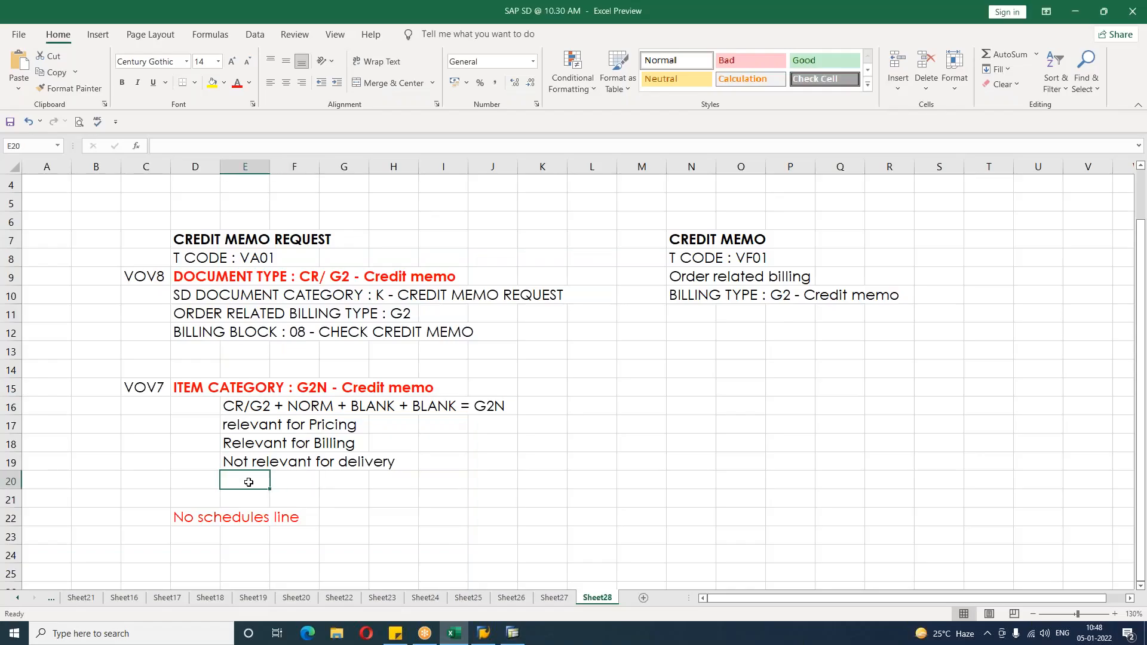
pyautogui.write('bllling re')
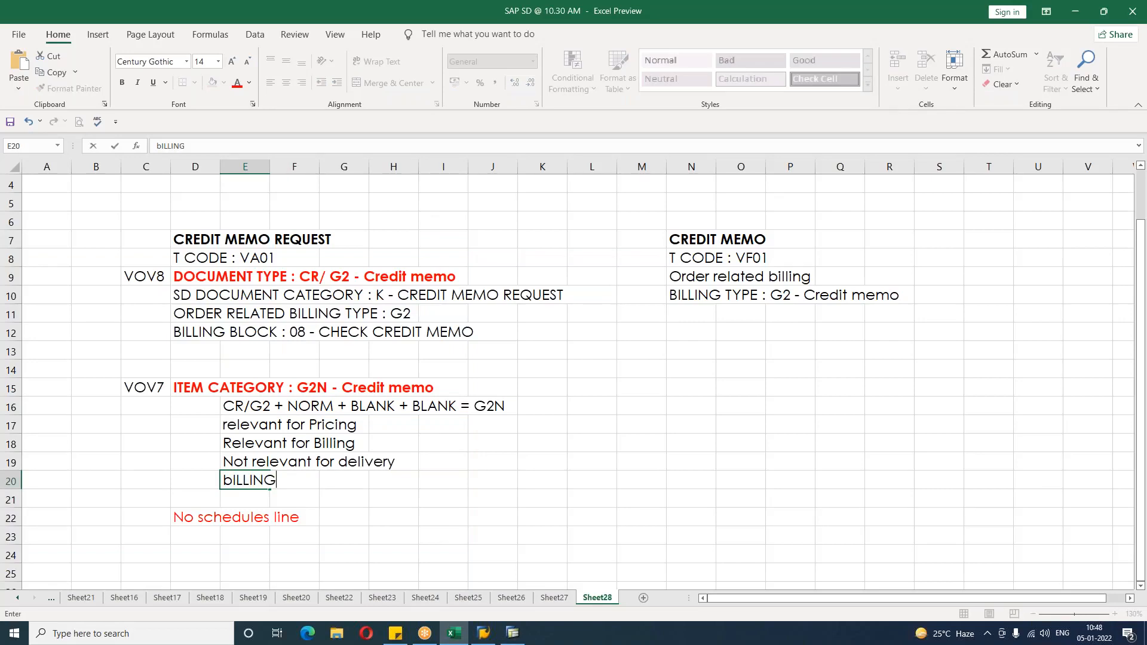
pyautogui.write('levanc')
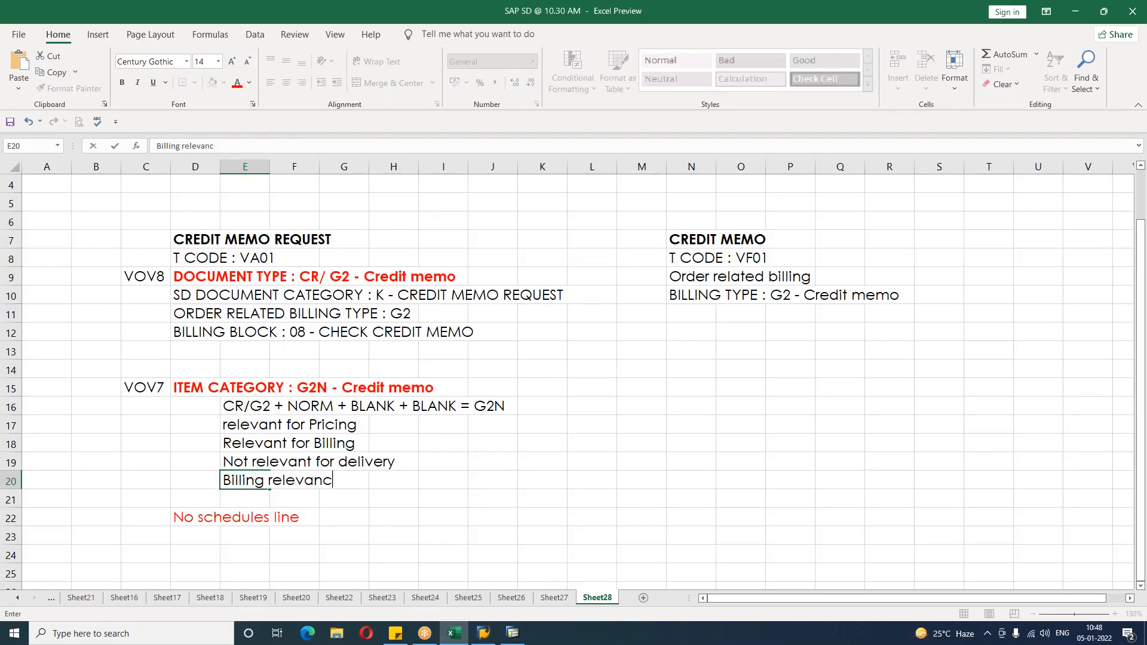
pyautogui.write('e : C - Order r')
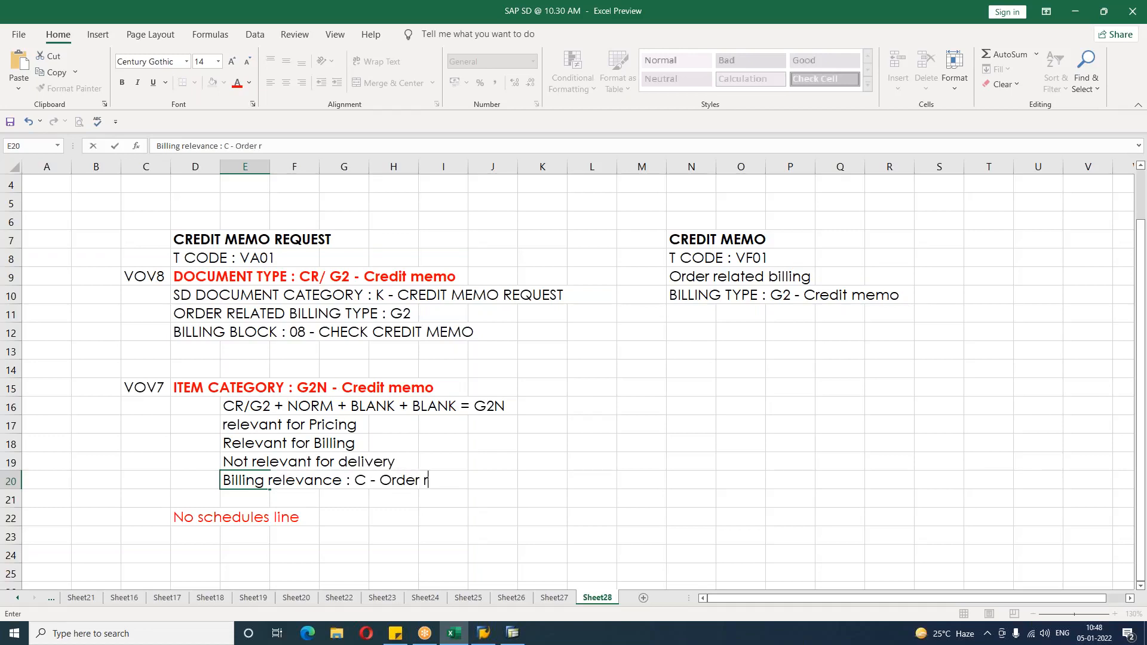
pyautogui.write('elated bill')
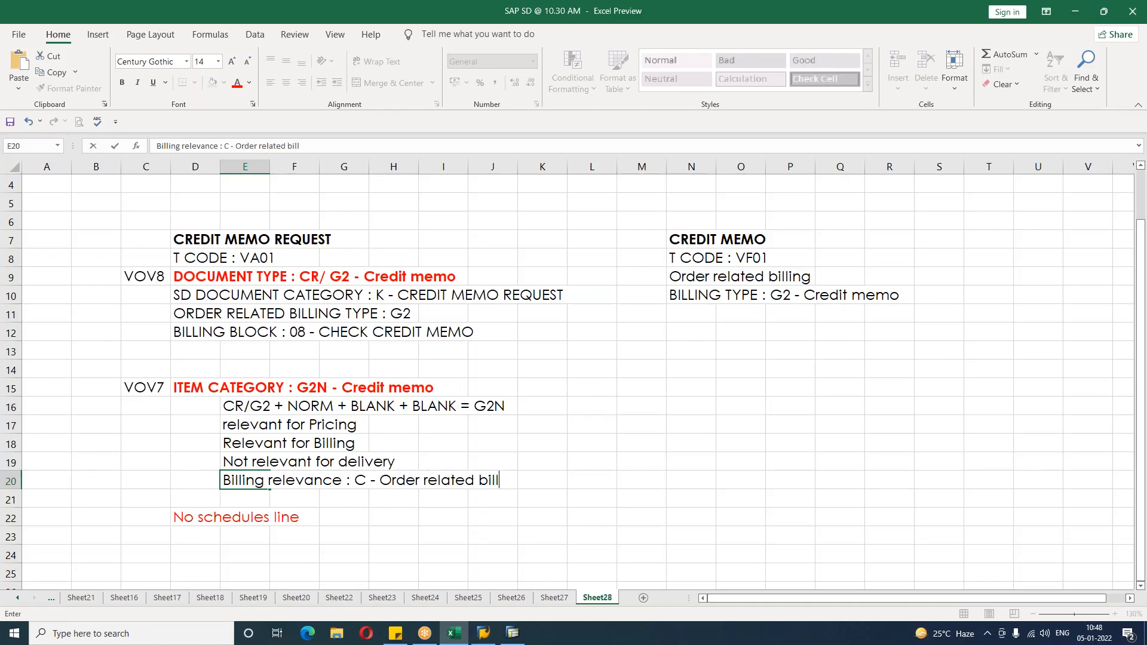
pyautogui.write('ing')
pyautogui.press('Return')
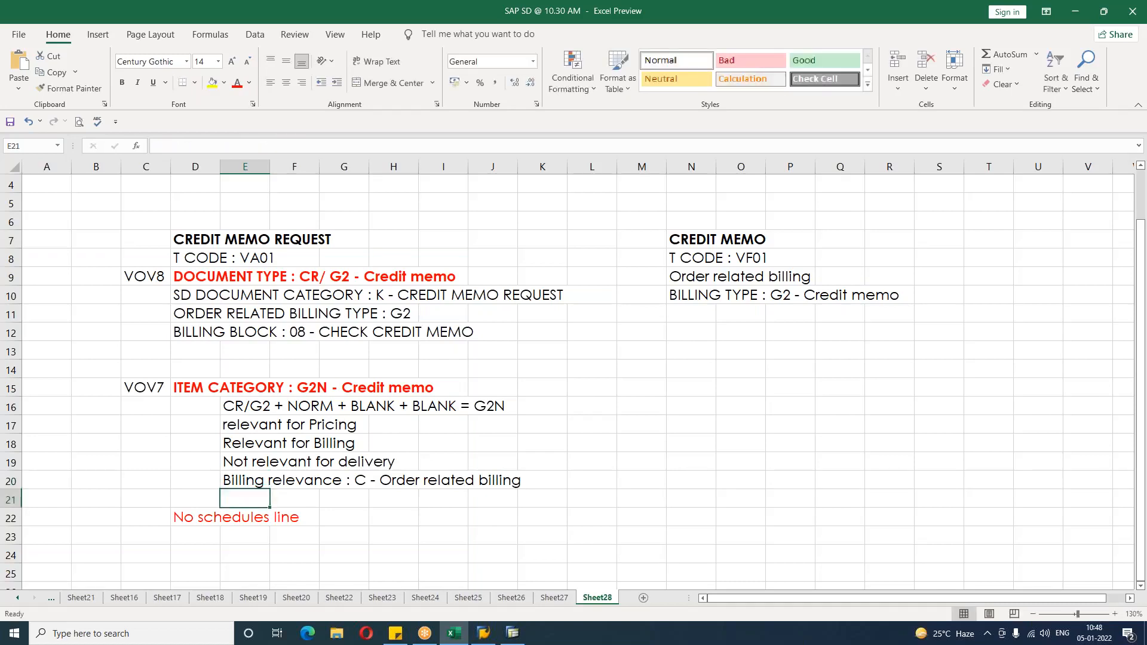
# Step: Enlarge the CREDIT NOTE heading's font size to 16
pyautogui.click(631, 449)
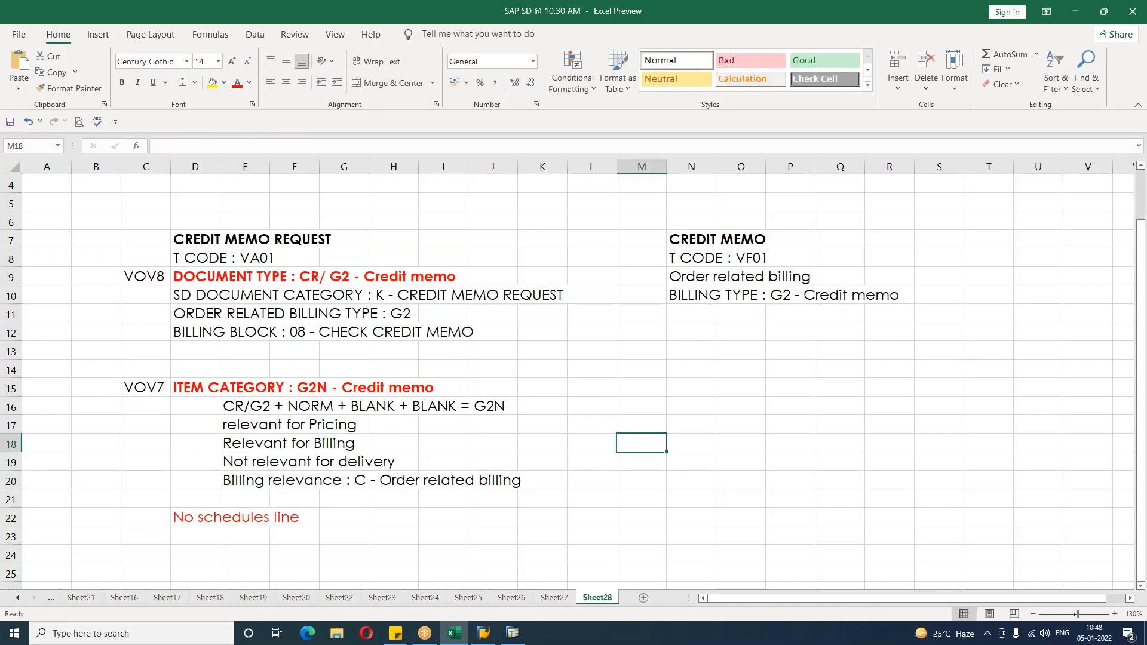
pyautogui.scroll(1, 574, 376)
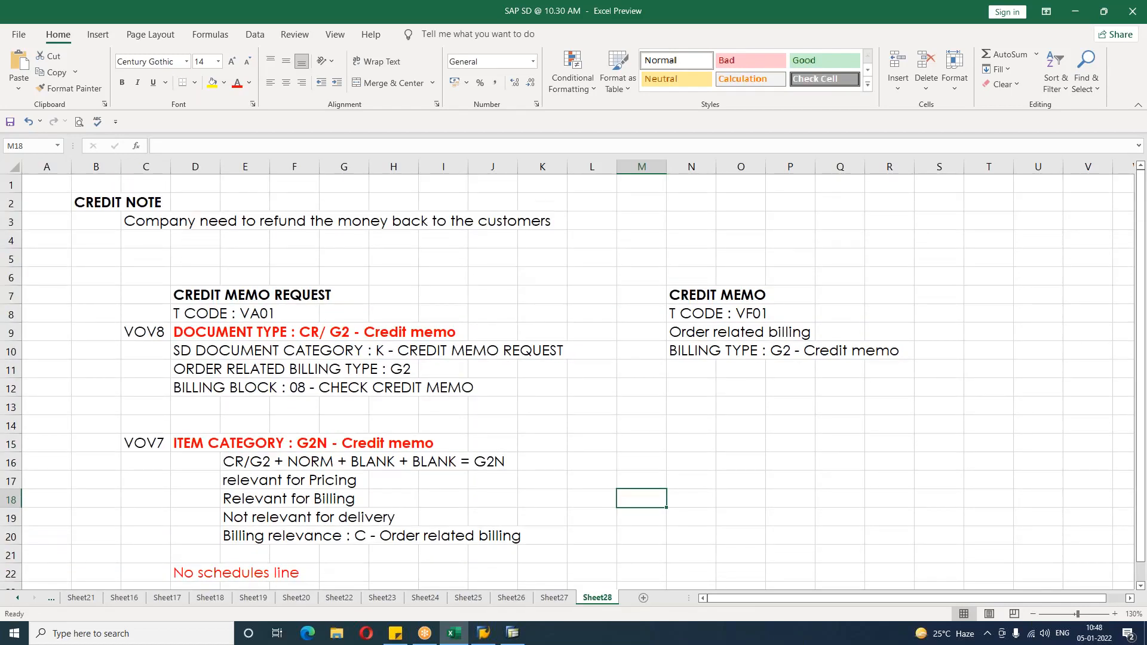
pyautogui.click(606, 430)
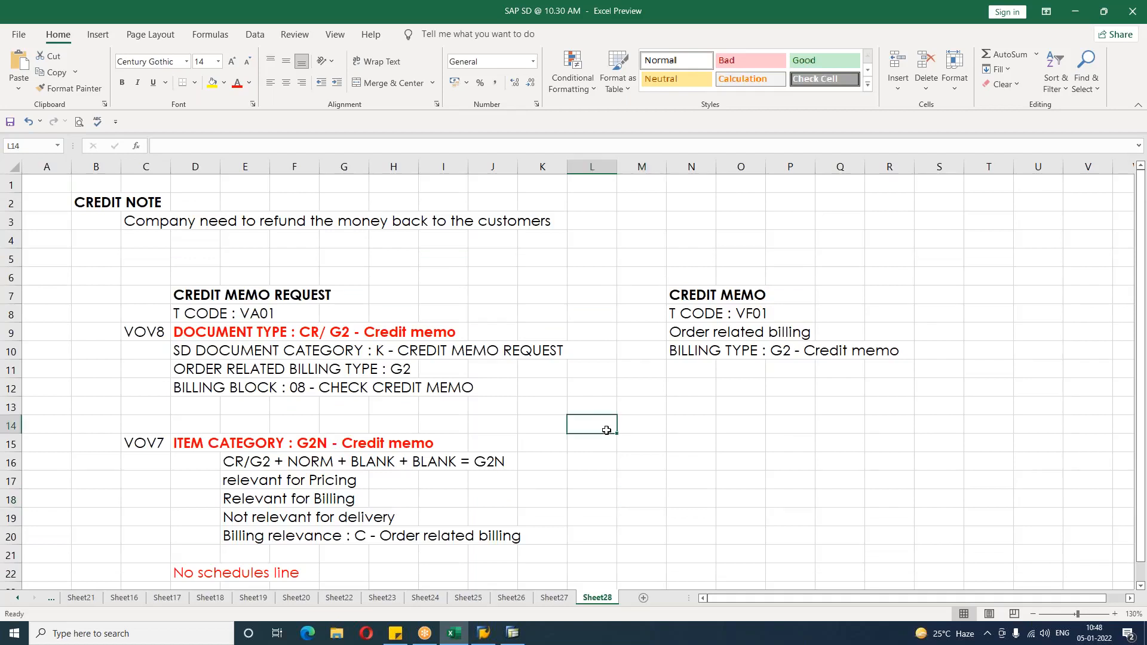
pyautogui.scroll(-5, 606, 428)
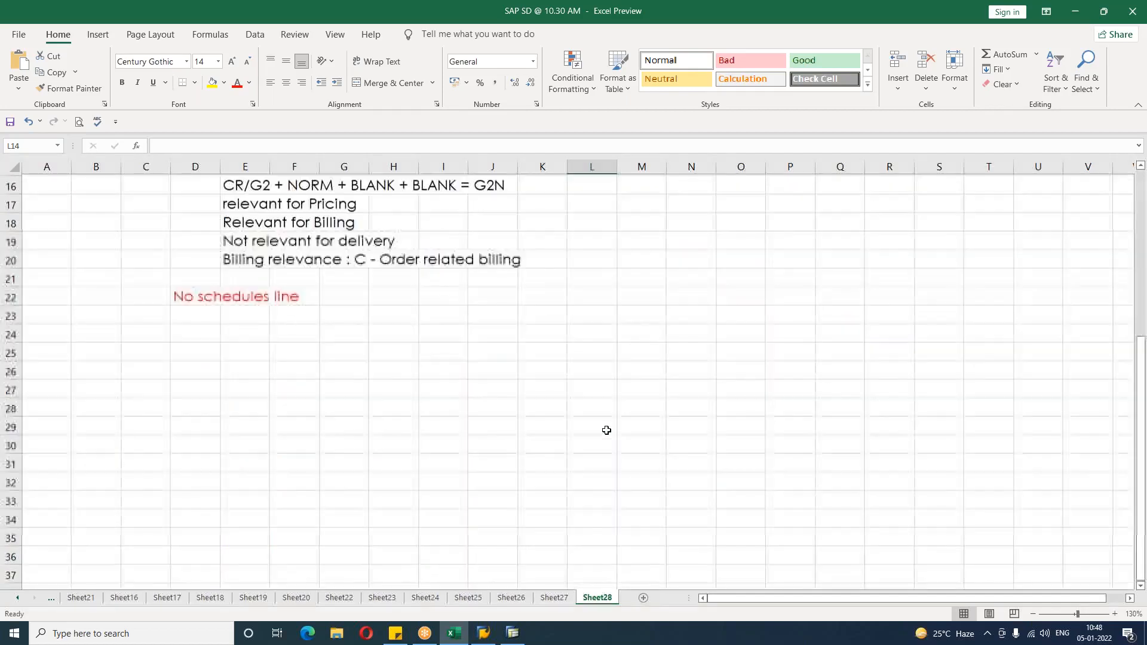
pyautogui.scroll(5, 607, 428)
pyautogui.click(103, 208)
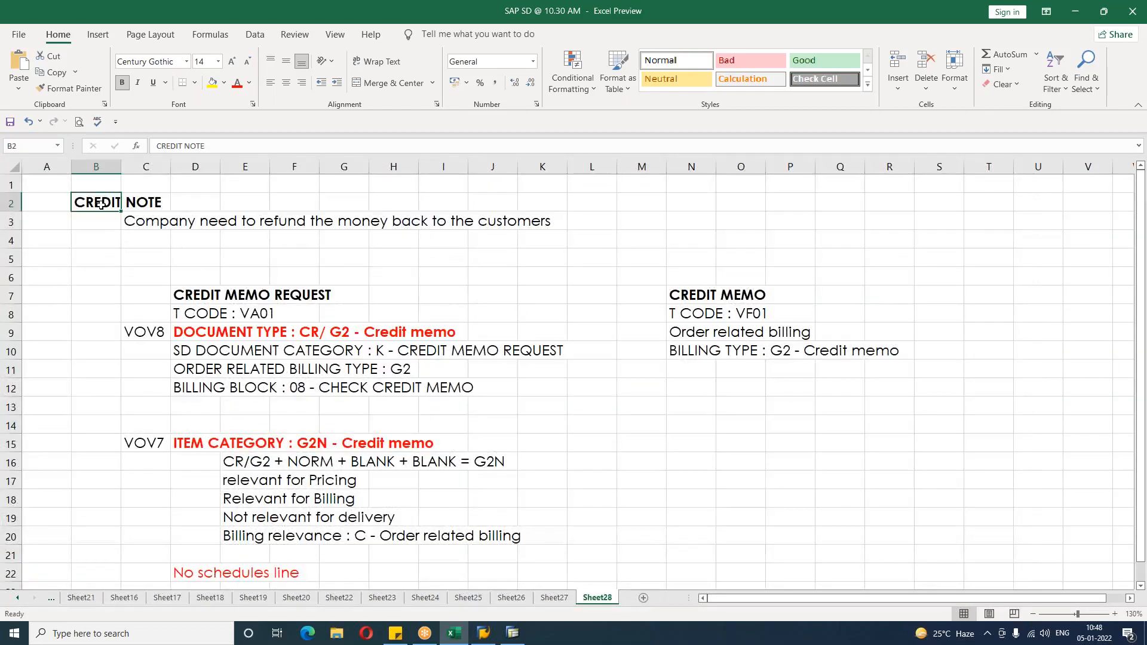
pyautogui.click(232, 61)
# Step: Add a bold DEBIT NOTE heading in cell B27 below the credit memo notes
pyautogui.scroll(-5, 629, 468)
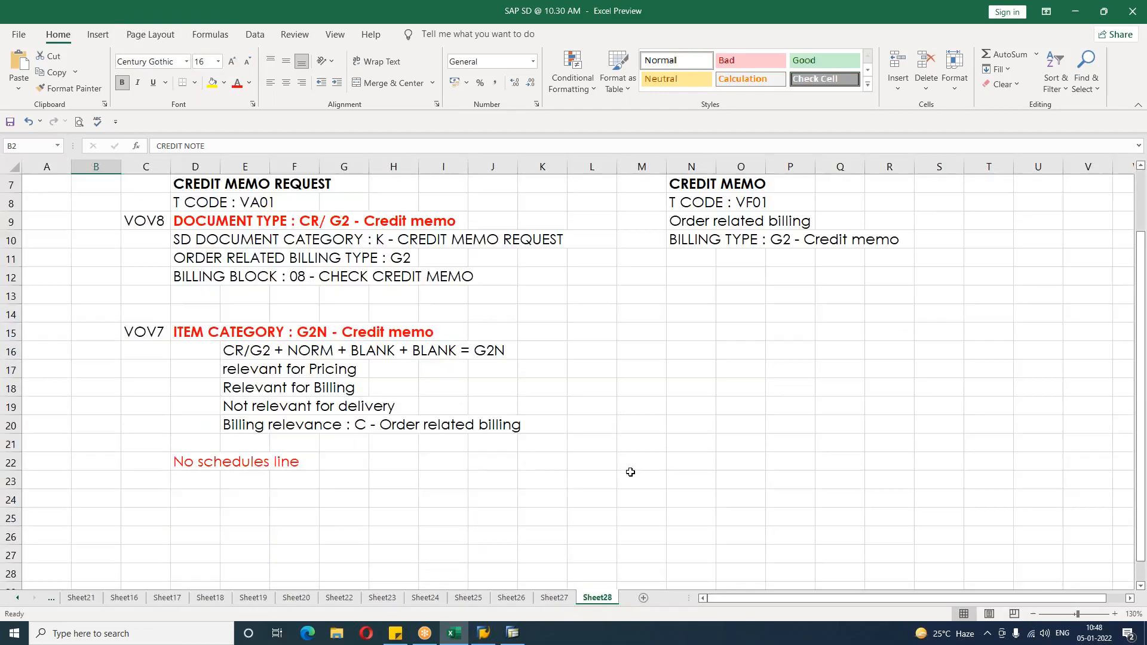
pyautogui.click(107, 367)
pyautogui.scroll(-3, 273, 479)
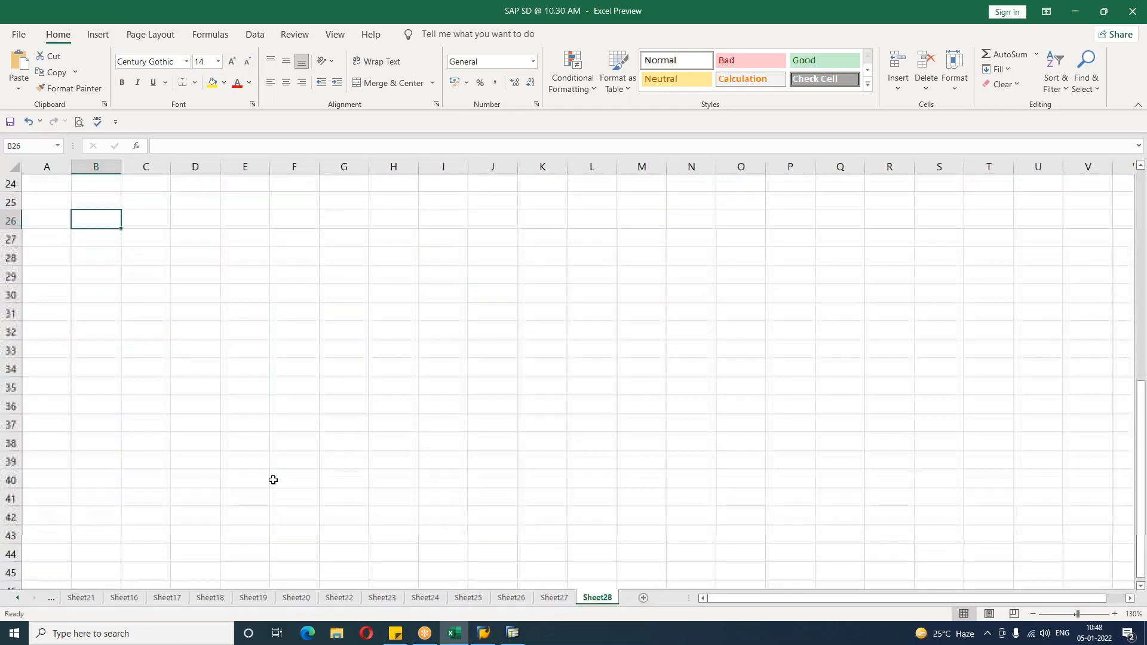
pyautogui.press('Down')
pyautogui.write('DEBIT NOTE')
pyautogui.press('Return')
pyautogui.press('Up')
pyautogui.hotkey('ctrl', 'b')
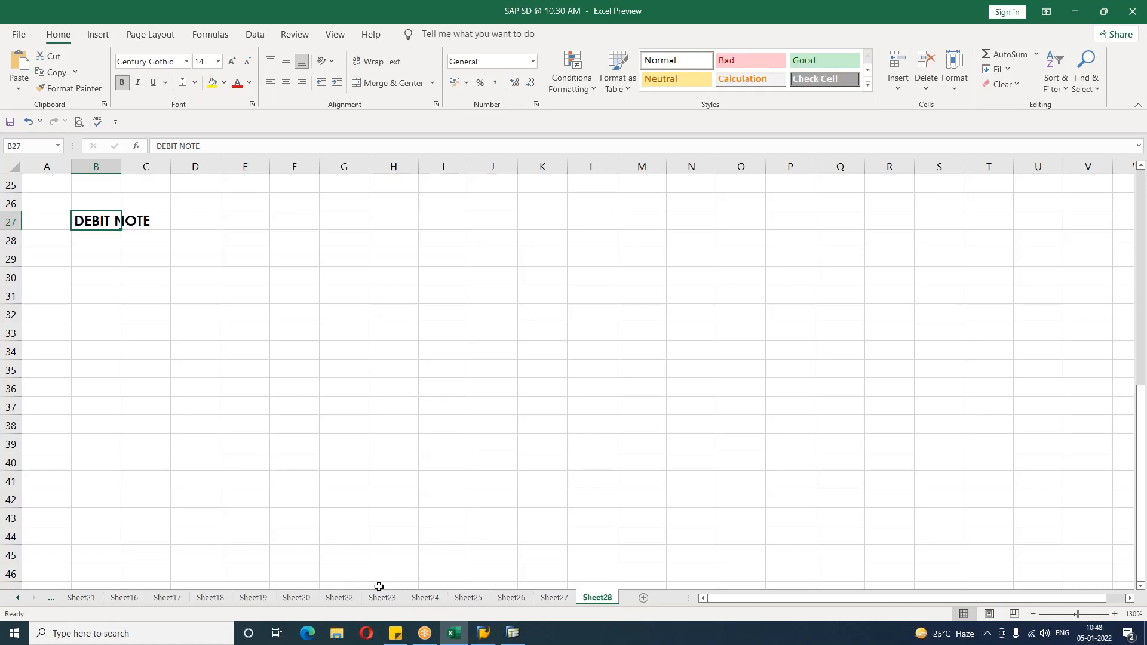
# Step: Copy the whole credit memo notes block and paste it starting at row 32 below the DEBIT NOTE heading
pyautogui.click(349, 401)
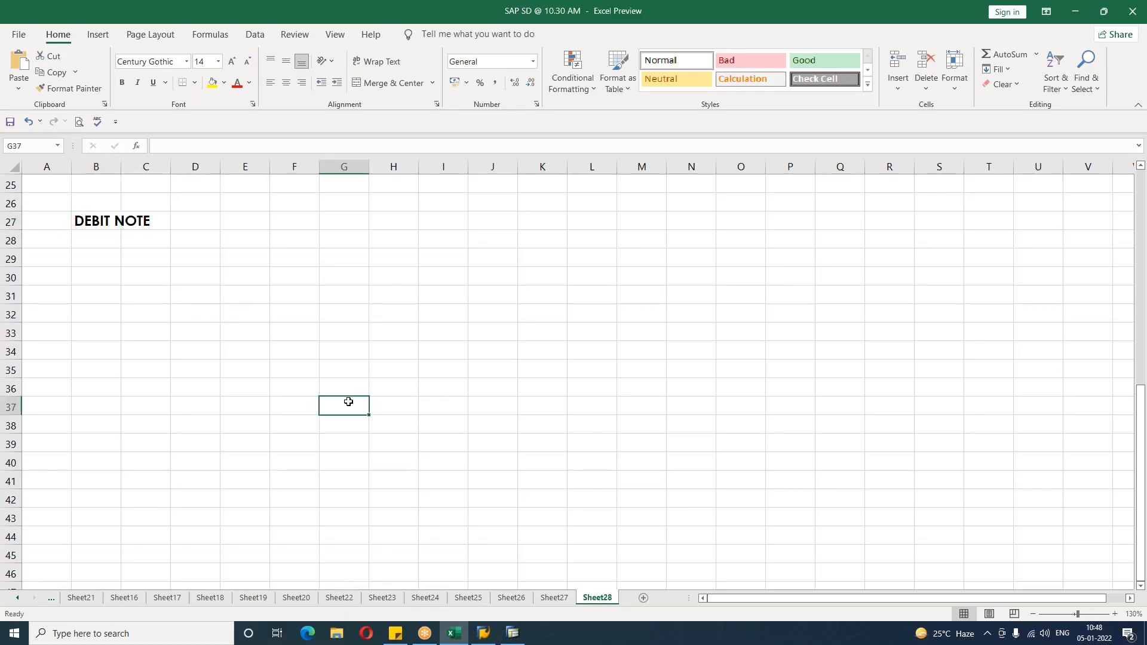
pyautogui.scroll(6, 348, 401)
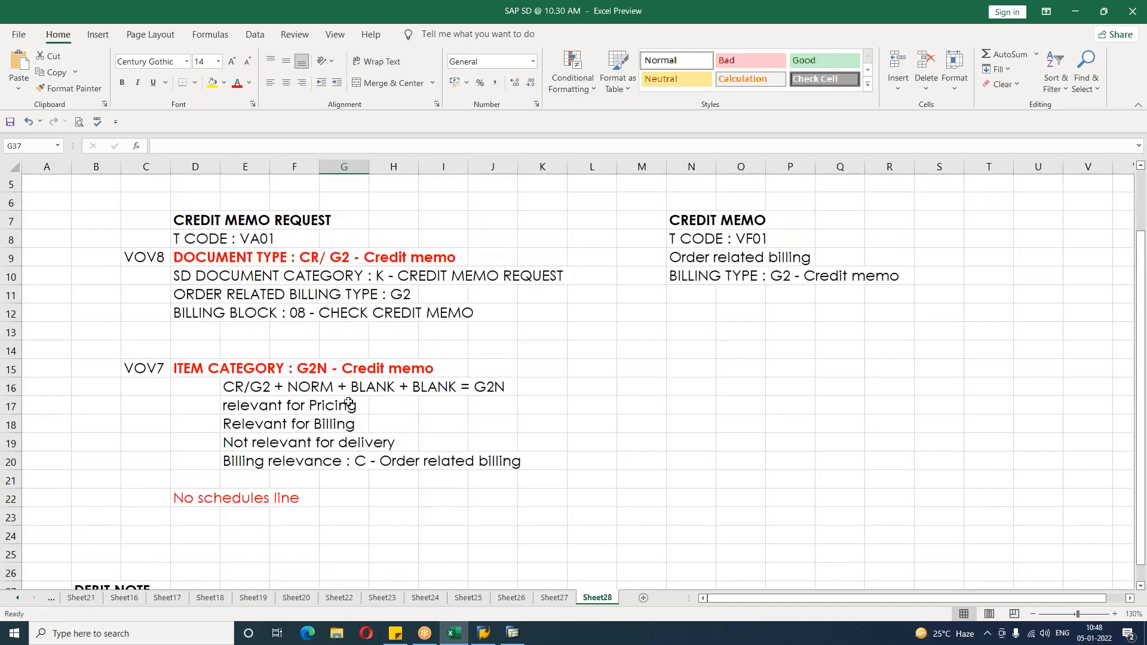
pyautogui.scroll(1, 348, 402)
pyautogui.moveTo(145, 239); pyautogui.dragTo(888, 538)
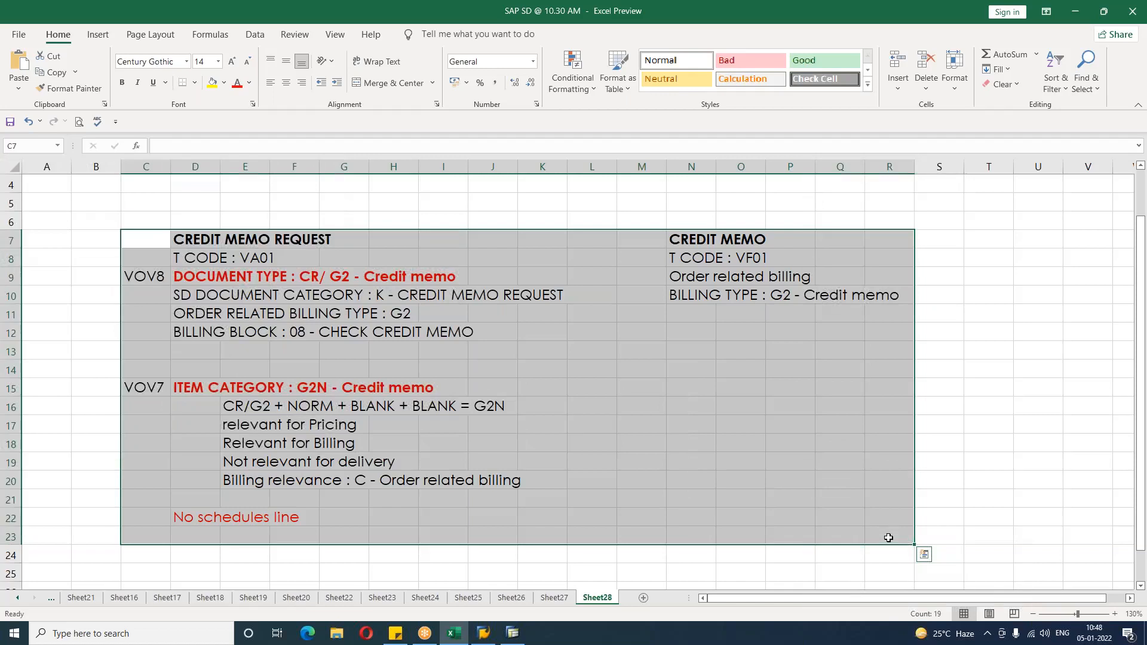
pyautogui.hotkey('ctrl', 'c')
pyautogui.scroll(-4, 747, 538)
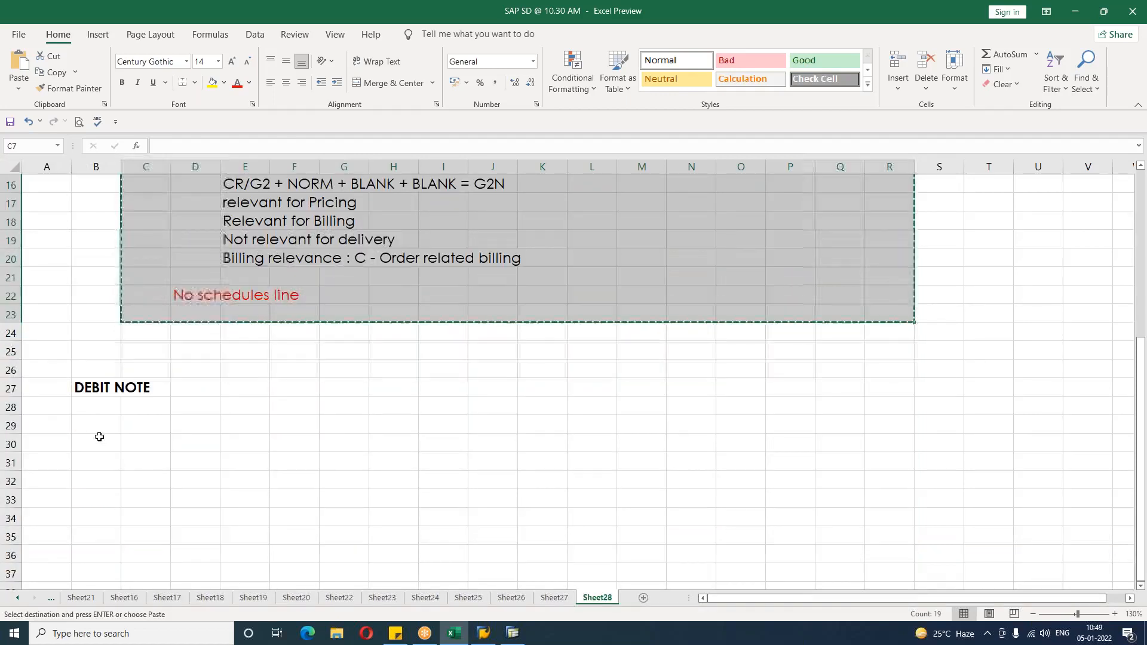
pyautogui.click(142, 484)
pyautogui.click(152, 408)
pyautogui.hotkey('ctrl', 'v')
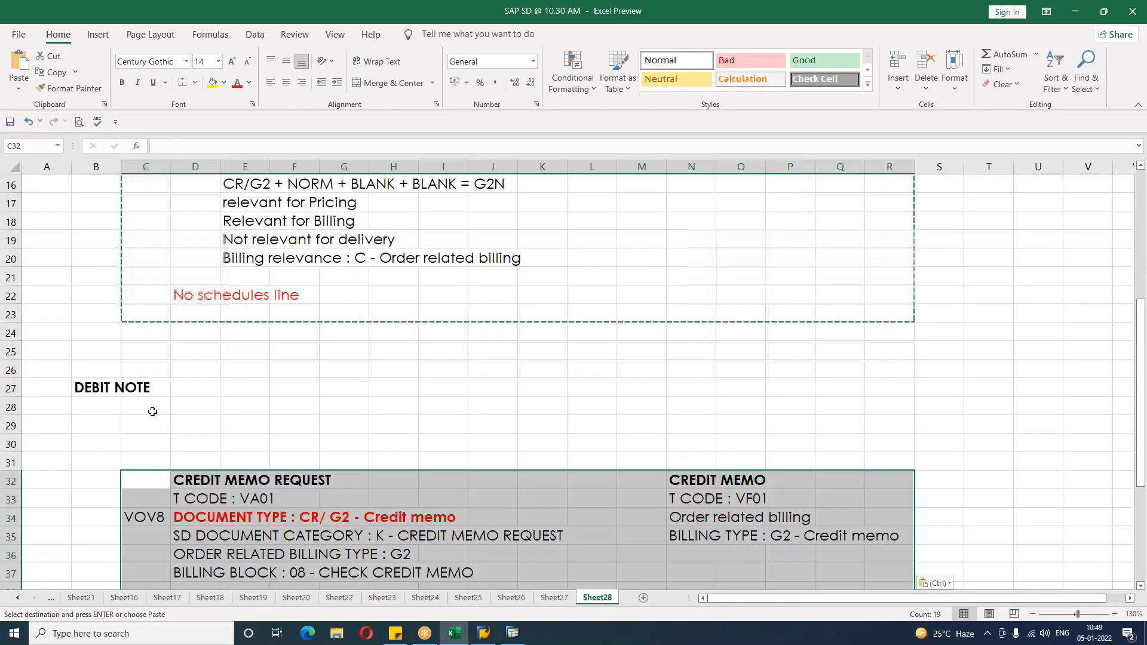
# Step: Add the note Collect excess amount from the customer under the DEBIT NOTE heading
pyautogui.write('cO')
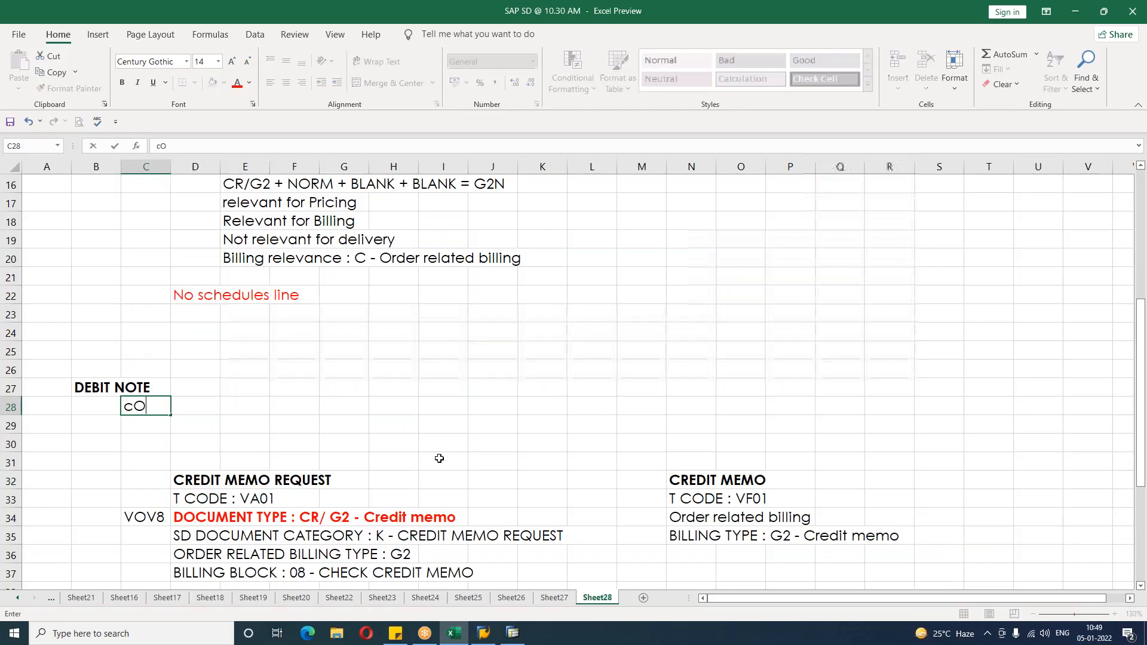
pyautogui.write('L ECT excess ')
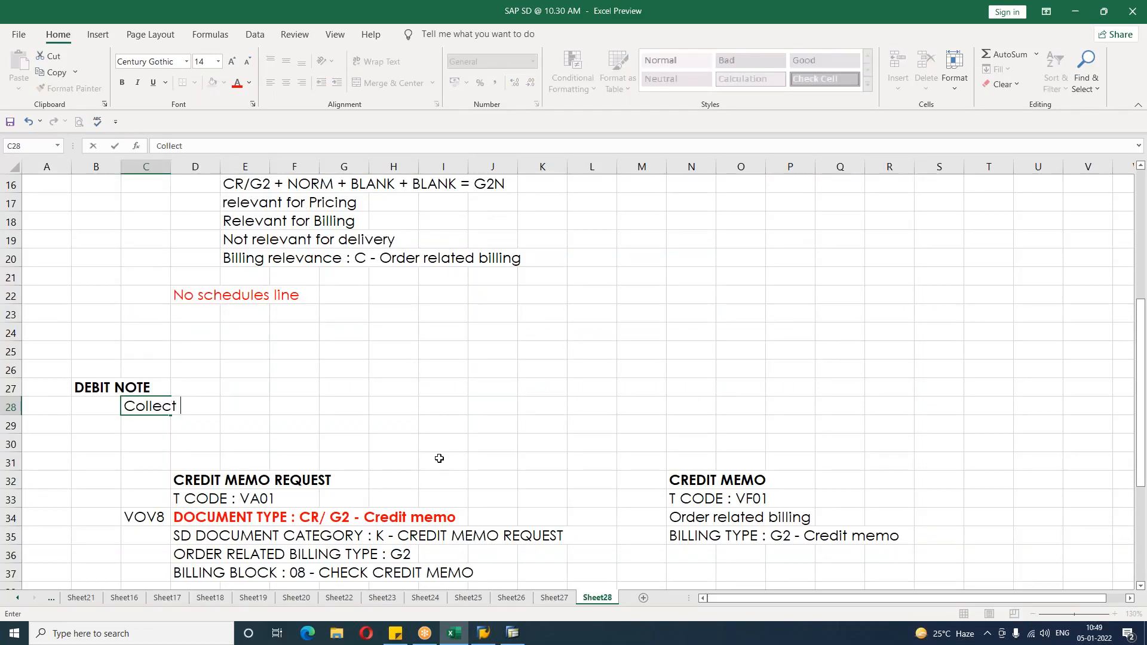
pyautogui.write('amount fr m the customer')
pyautogui.press('Return')
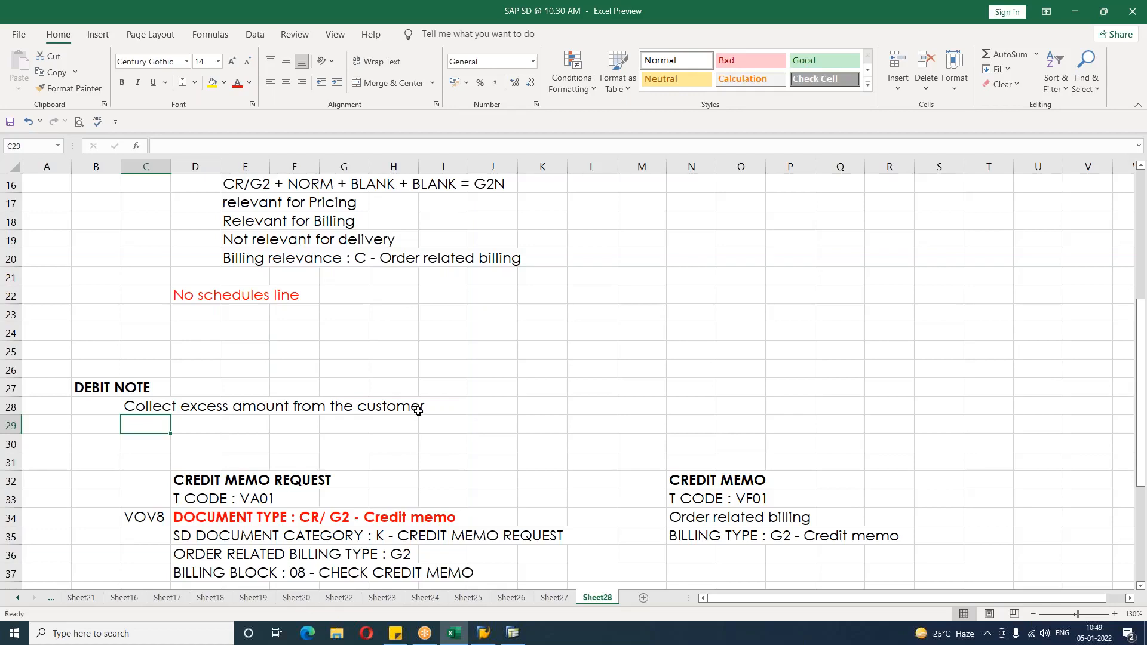
# Step: Rename the pasted CREDIT MEMO REQUEST heading to DEBIT MEMO REQUEST
pyautogui.click(436, 447)
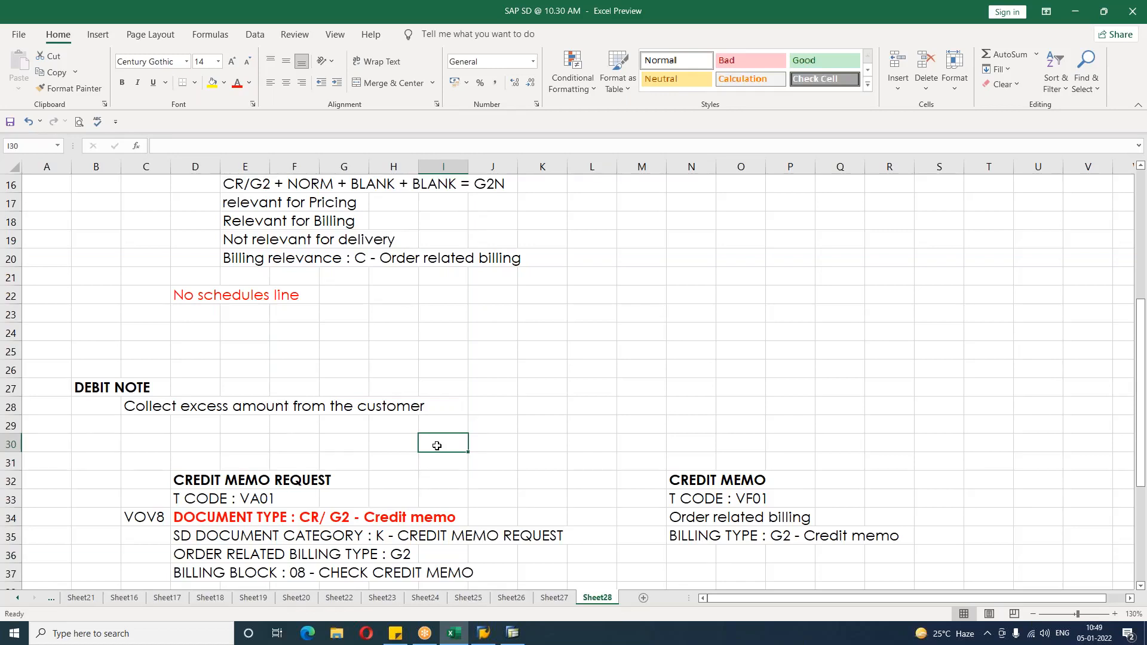
pyautogui.scroll(-1, 436, 446)
pyautogui.doubleClick(212, 427)
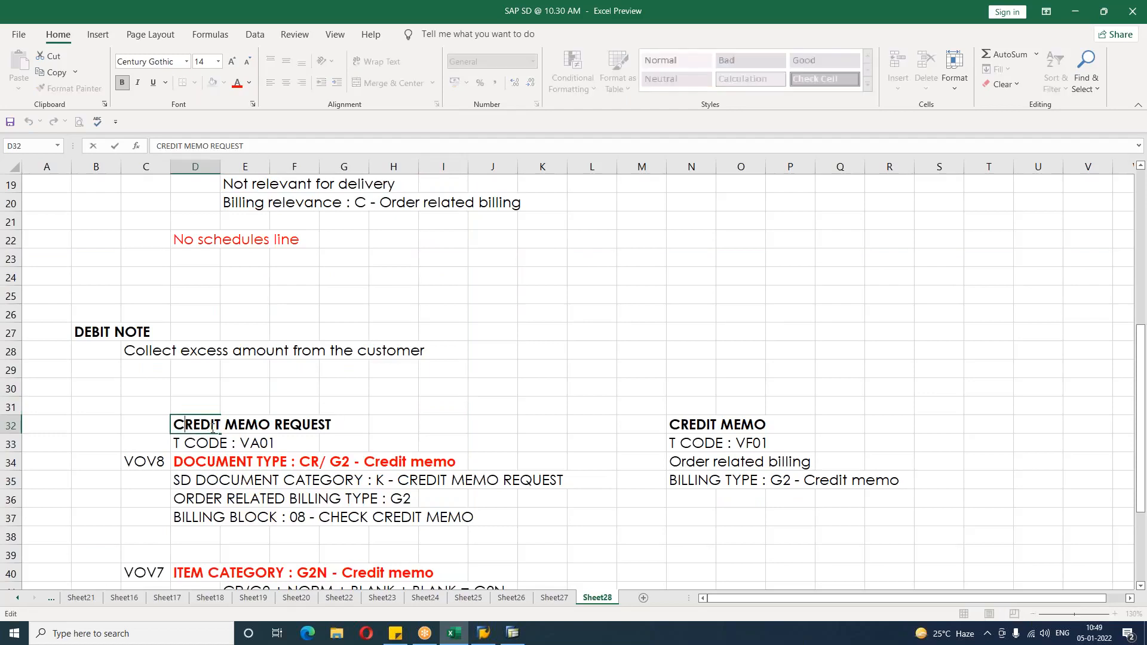
pyautogui.press('BackSpace')
pyautogui.press('BackSpace')
pyautogui.press('BackSpace')
pyautogui.press('BackSpace')
pyautogui.press('BackSpace')
pyautogui.press('BackSpace')
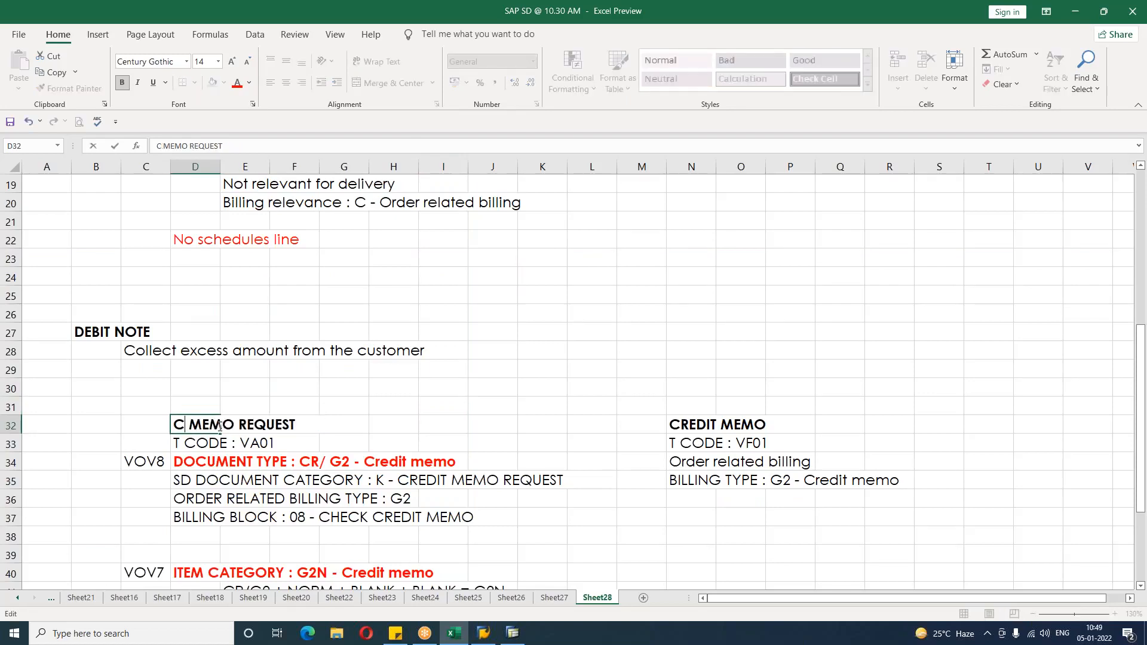
pyautogui.write('DEBIT')
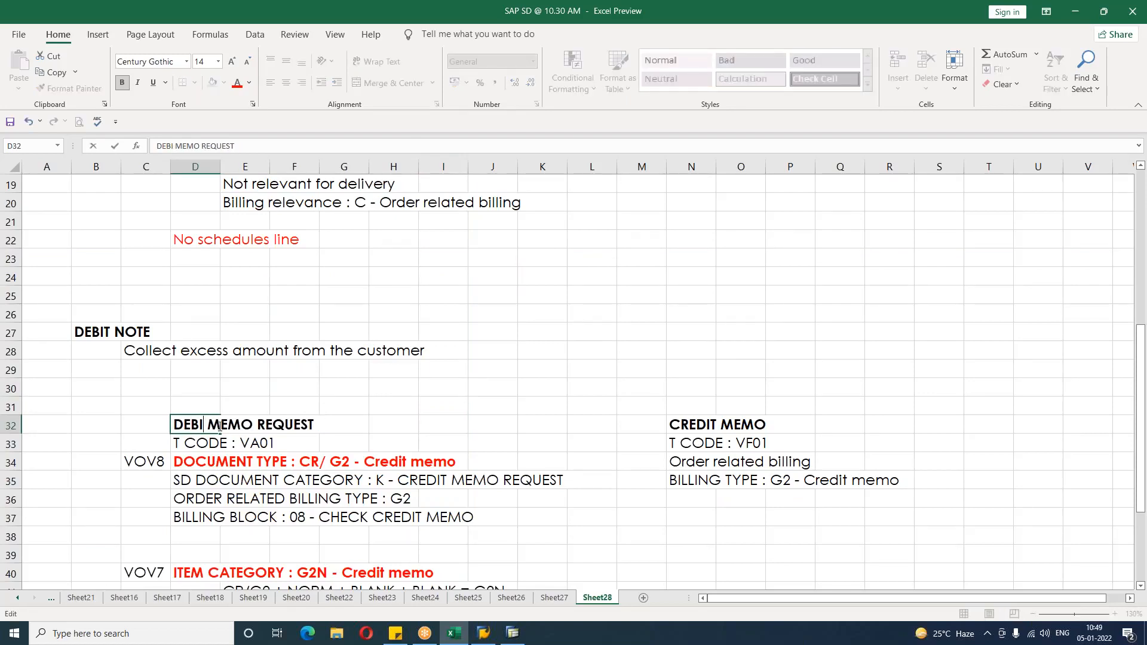
# Step: Change the pasted document type line to DOCUMENT TYPE : DR/ L2 - dEBIT memo
pyautogui.doubleClick(196, 462)
pyautogui.press('BackSpace')
pyautogui.write('D')
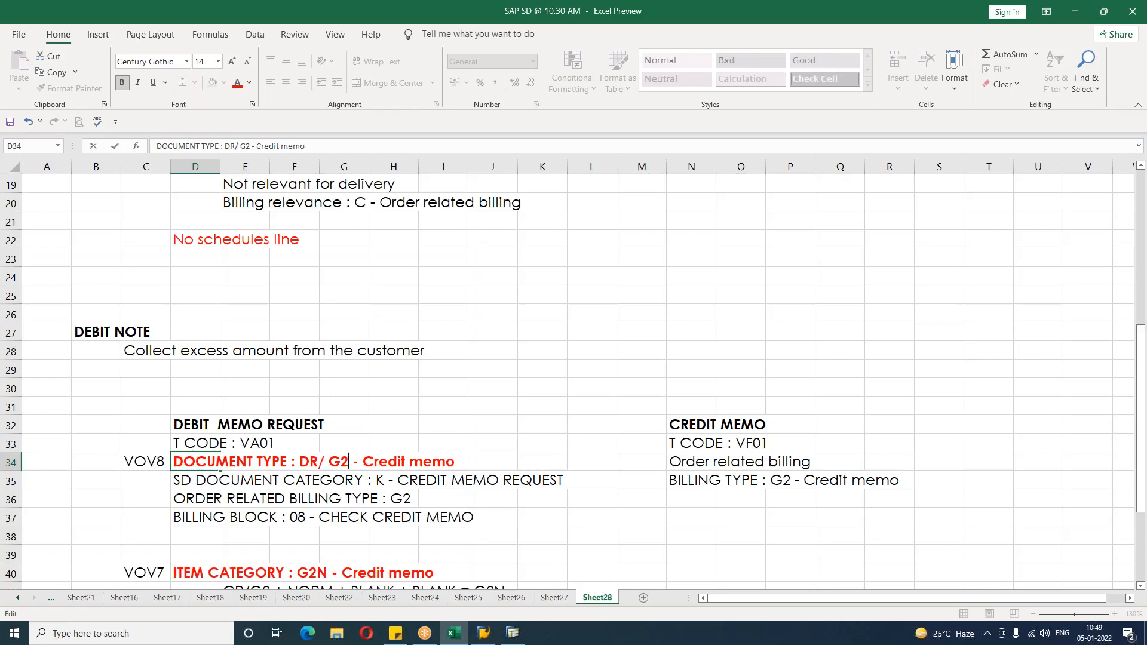
pyautogui.press('BackSpace')
pyautogui.press('BackSpace')
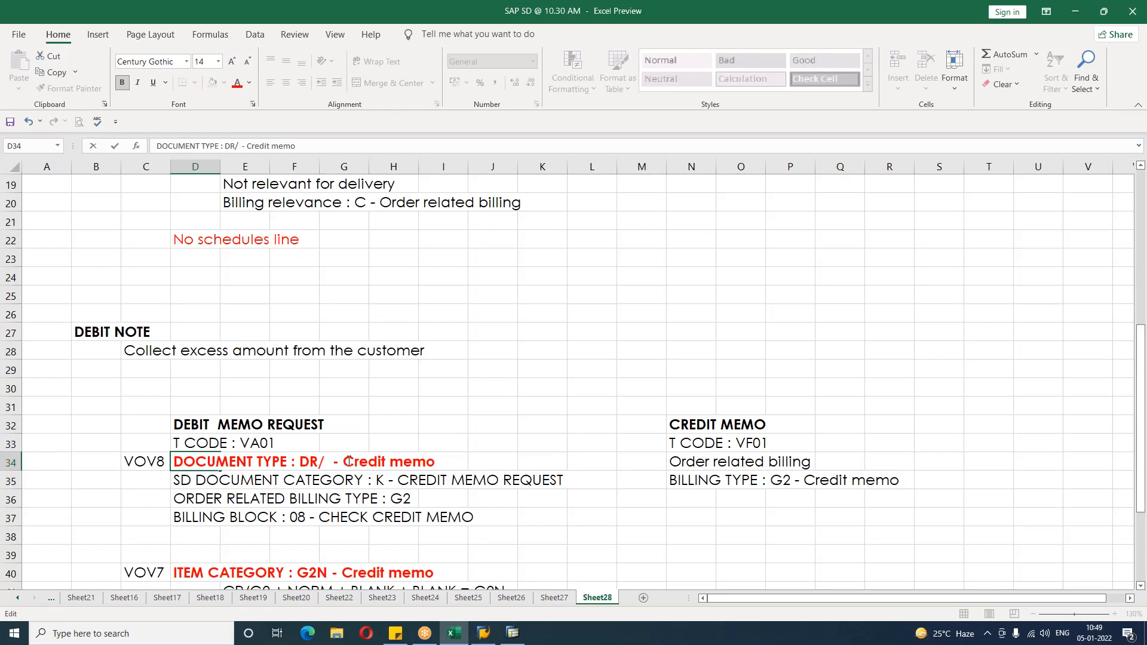
pyautogui.write('L2')
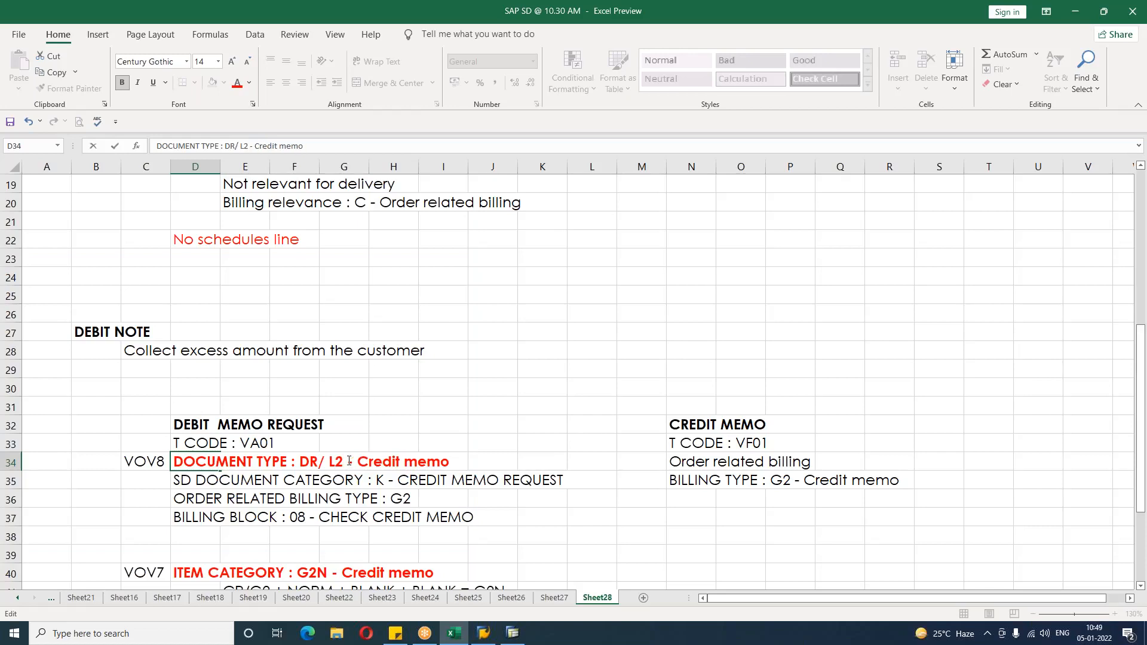
pyautogui.press('Delete')
pyautogui.press('Delete')
pyautogui.press('Delete')
pyautogui.press('Delete')
pyautogui.press('Delete')
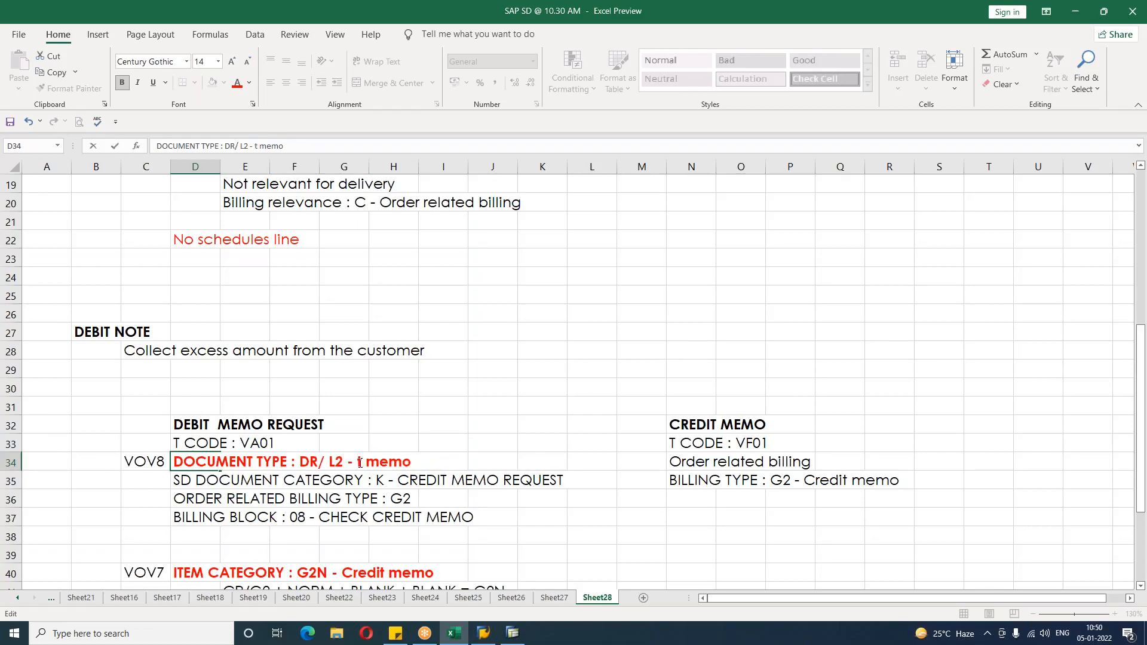
pyautogui.press('Delete')
pyautogui.write('dEBIT')
pyautogui.press('Return')
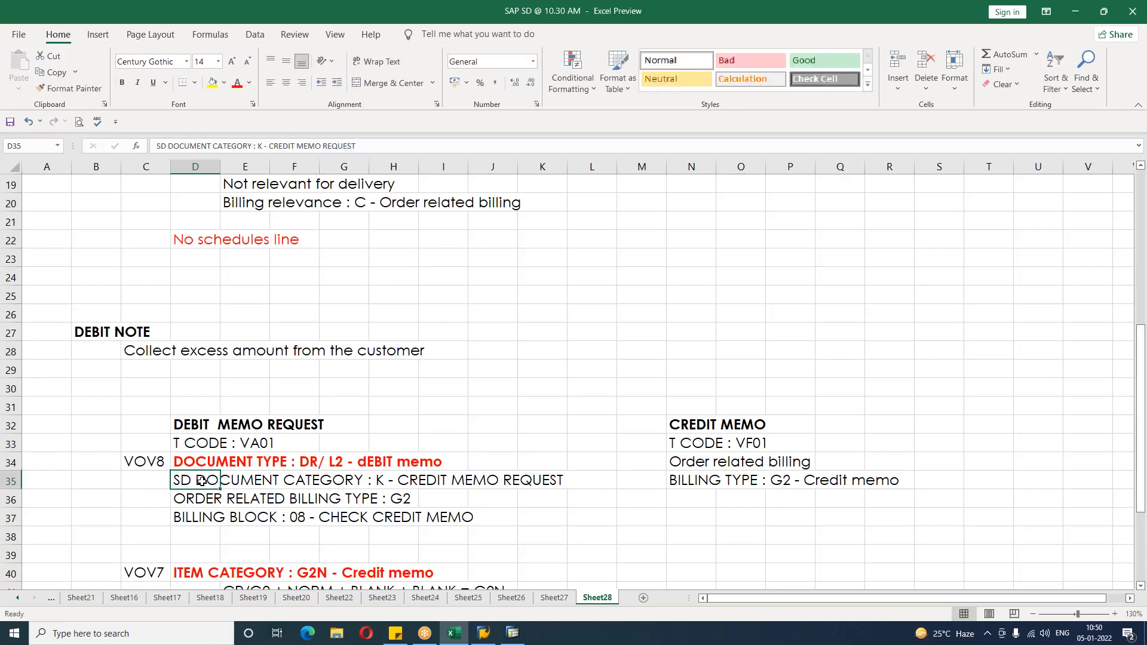
# Step: Change the pasted SD document category line to SD DOCUMENT CATEGORY : L - DEBIT MEMO REQUEST
pyautogui.doubleClick(385, 485)
pyautogui.press('BackSpace')
pyautogui.write('l')
pyautogui.press('BackSpace')
pyautogui.write('L')
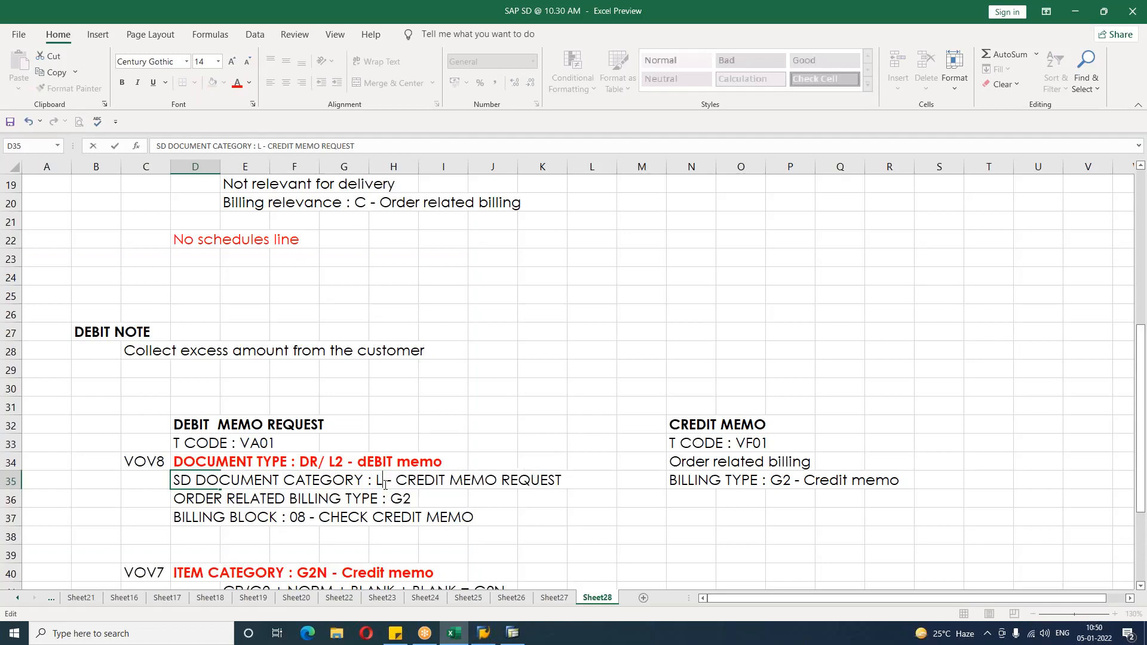
pyautogui.click(395, 481)
pyautogui.press('Delete')
pyautogui.press('Delete')
pyautogui.press('Delete')
pyautogui.press('Delete')
pyautogui.press('Delete')
pyautogui.press('Delete')
pyautogui.press('Delete')
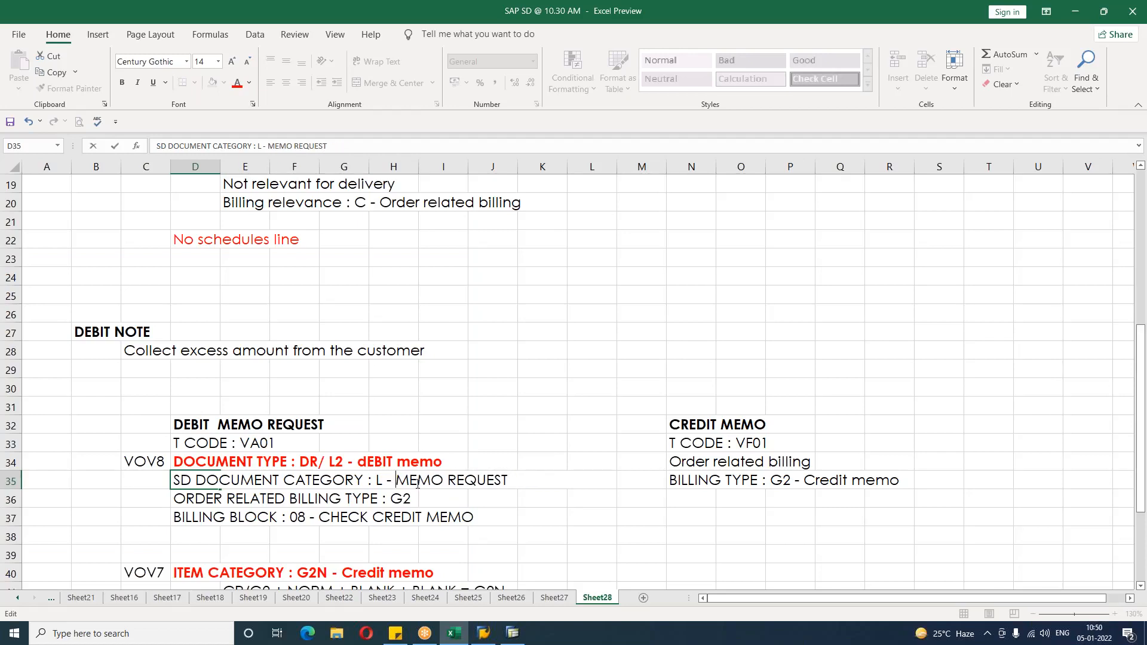
pyautogui.press('Delete')
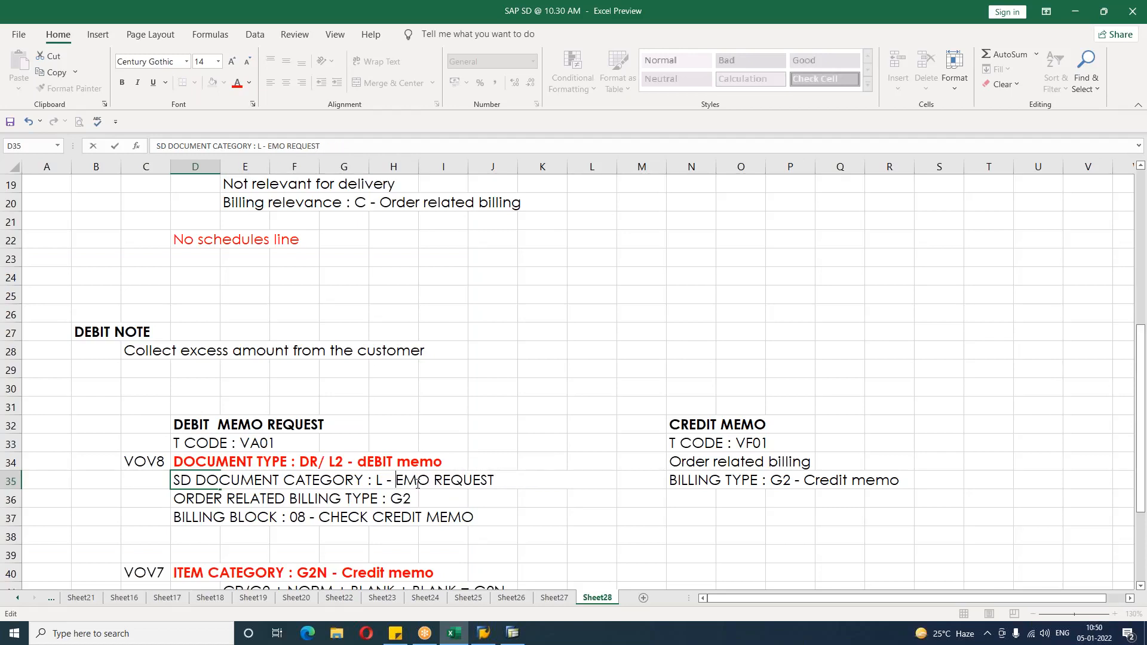
pyautogui.write('DEBIT')
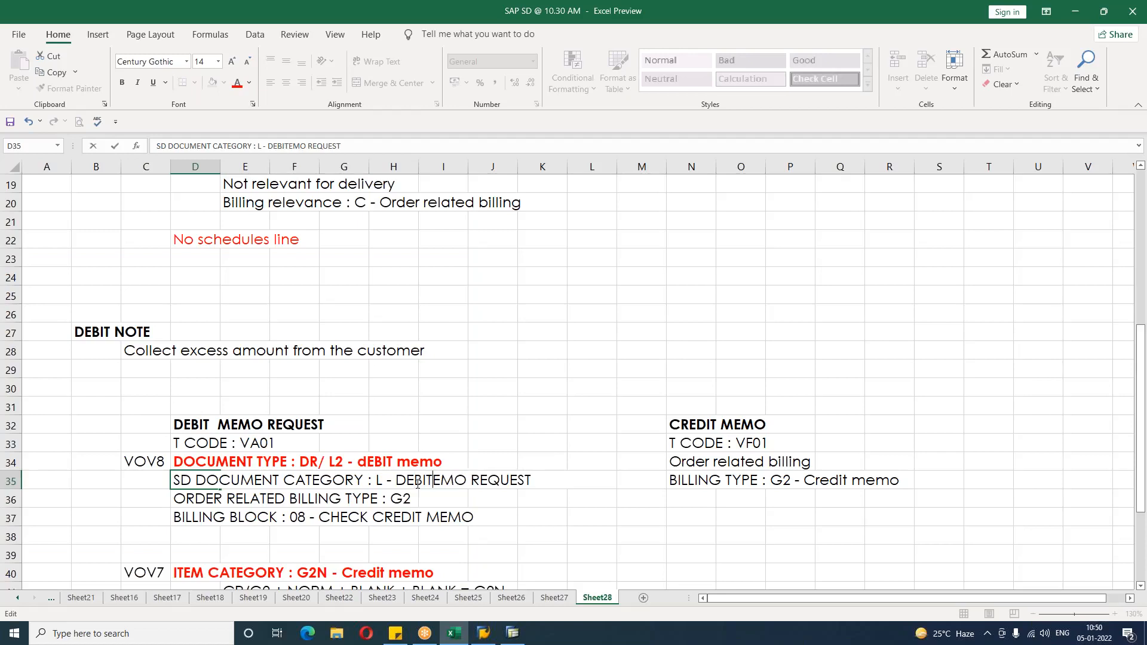
pyautogui.write(' M')
pyautogui.press('Return')
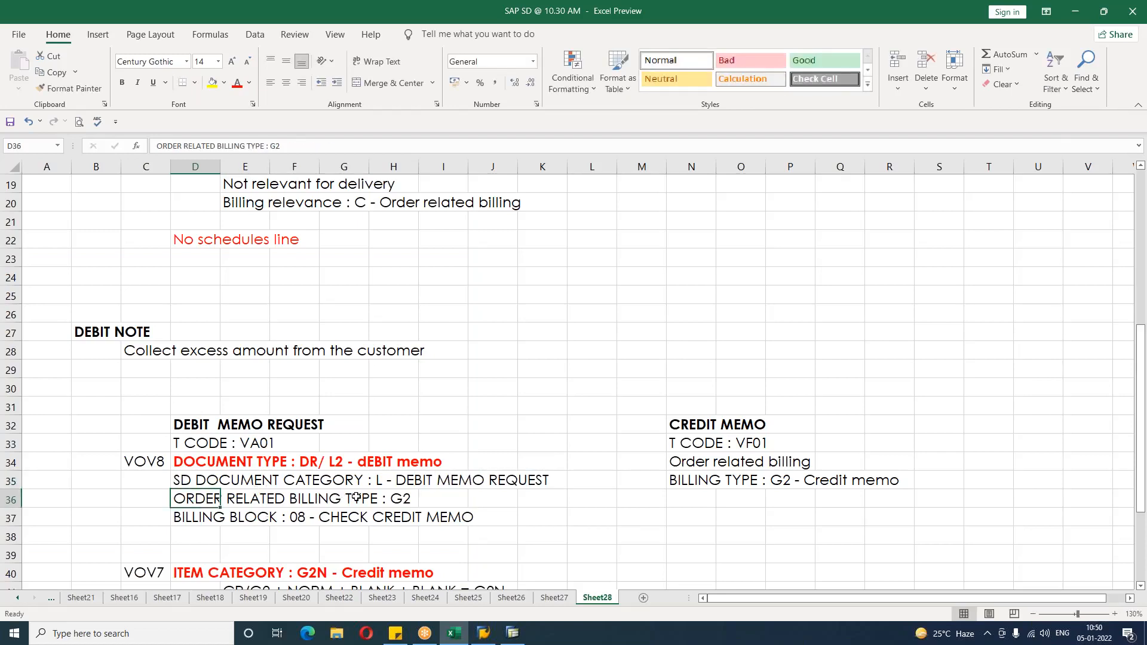
# Step: Change the order related billing type in the debit memo notes to L2
pyautogui.doubleClick(205, 499)
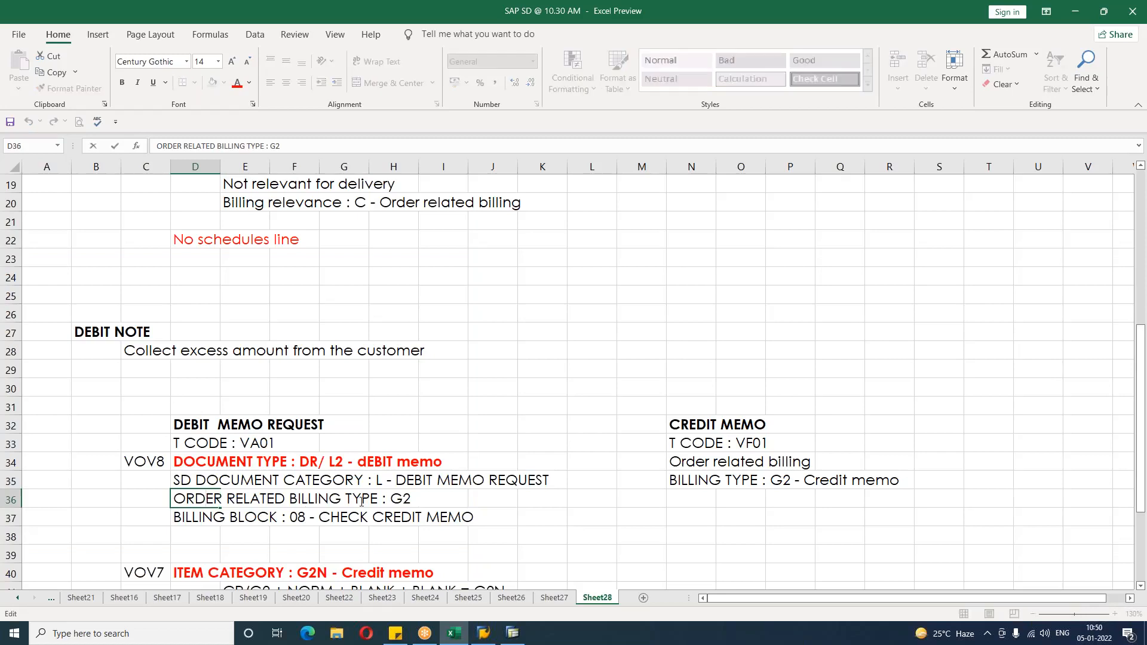
pyautogui.click(404, 499)
pyautogui.press('BackSpace')
pyautogui.write('L')
# Step: Change the billing block line to BILLING BLOCK : 09 - CHECK DEBIT MEMO
pyautogui.doubleClick(215, 517)
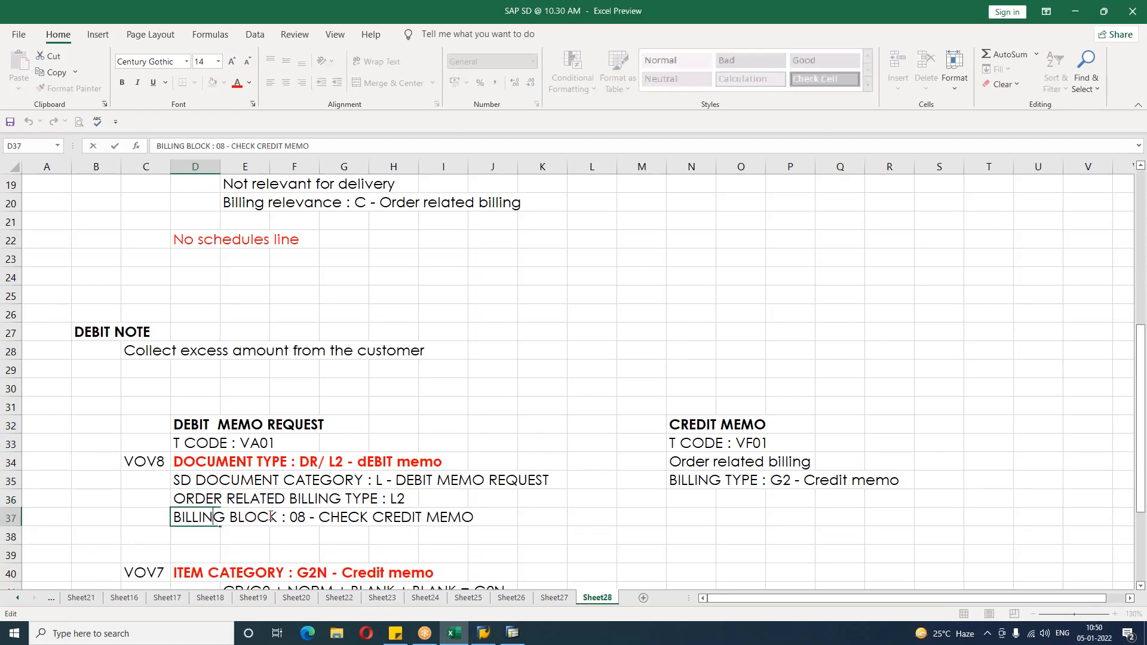
pyautogui.click(305, 518)
pyautogui.press('BackSpace')
pyautogui.write('9')
pyautogui.click(423, 515)
pyautogui.press('BackSpace')
pyautogui.press('BackSpace')
pyautogui.press('BackSpace')
pyautogui.press('BackSpace')
pyautogui.press('BackSpace')
pyautogui.press('BackSpace')
pyautogui.write('DEBIT')
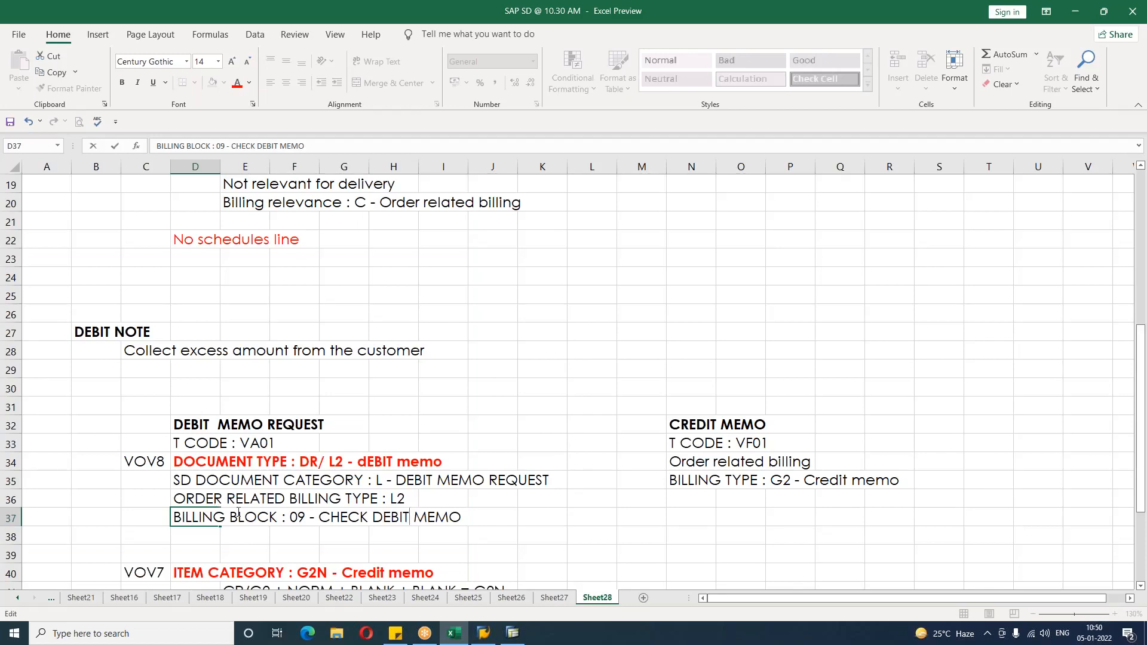
pyautogui.click(180, 540)
# Step: Change the VOV7 item category heading to ITEM CATEGORY : L2N - Debit memo
pyautogui.scroll(-2, 179, 541)
pyautogui.click(187, 463)
pyautogui.doubleClick(187, 464)
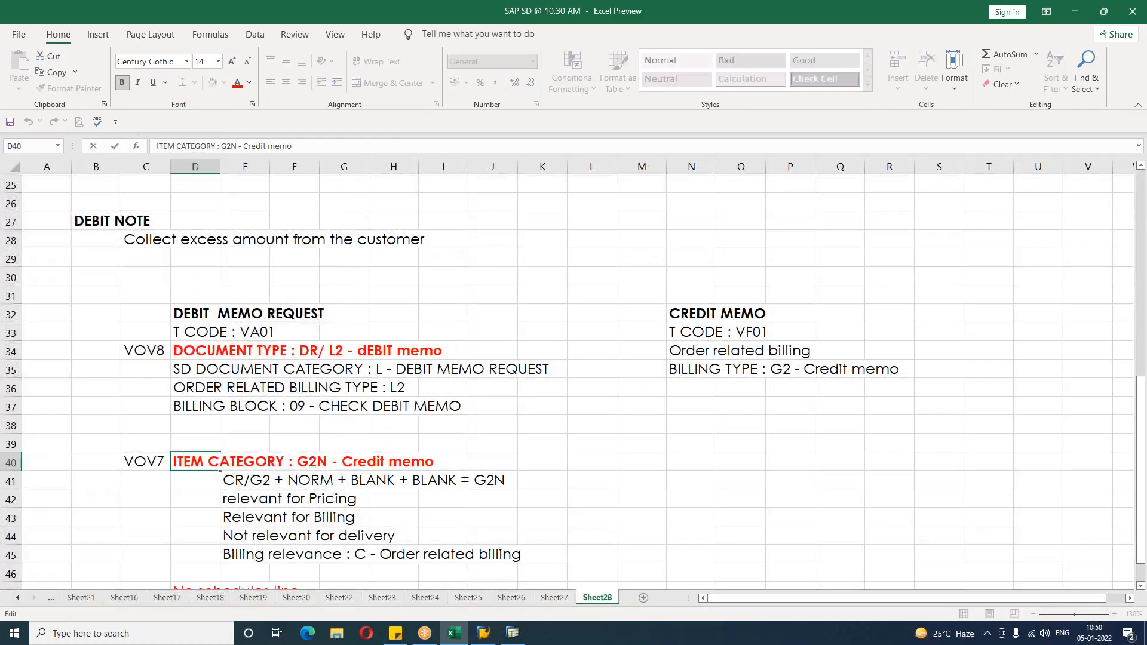
pyautogui.press('BackSpace')
pyautogui.write('L')
pyautogui.click(377, 461)
pyautogui.press('BackSpace')
pyautogui.press('BackSpace')
pyautogui.press('BackSpace')
pyautogui.press('BackSpace')
pyautogui.press('BackSpace')
pyautogui.press('BackSpace')
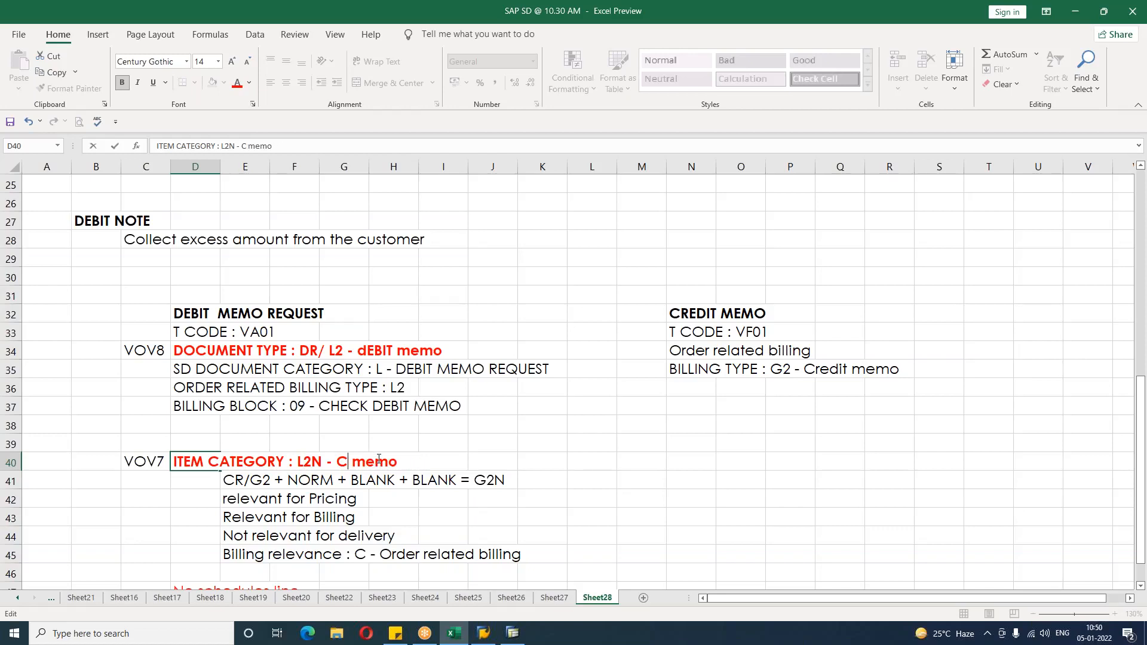
pyautogui.write('dEBIT')
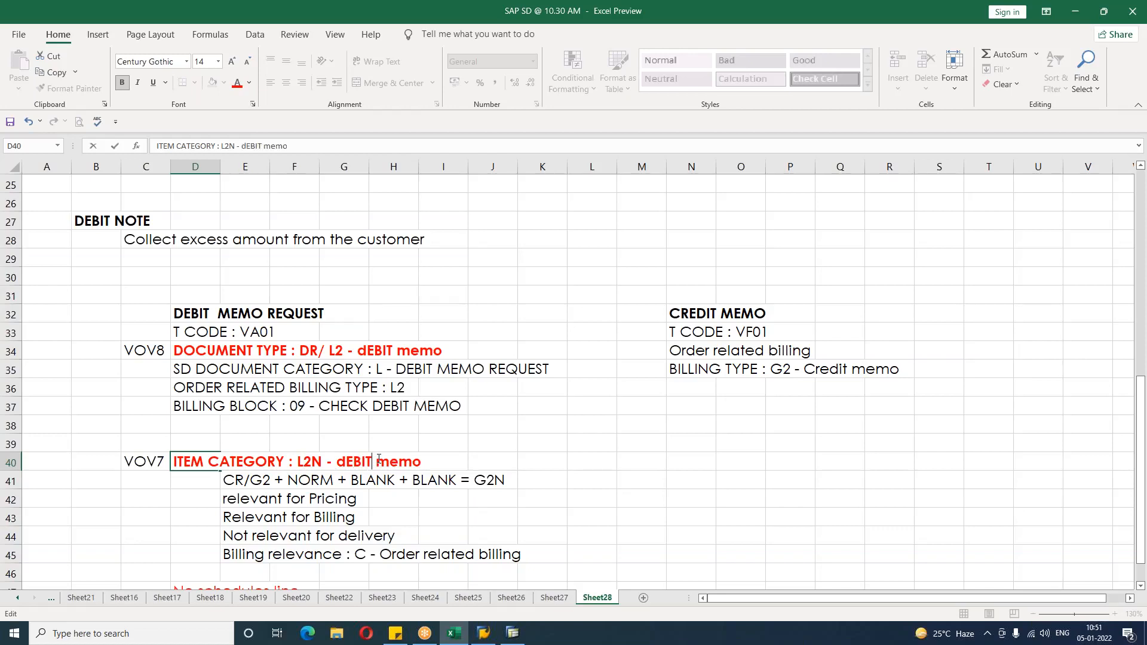
pyautogui.press('Return')
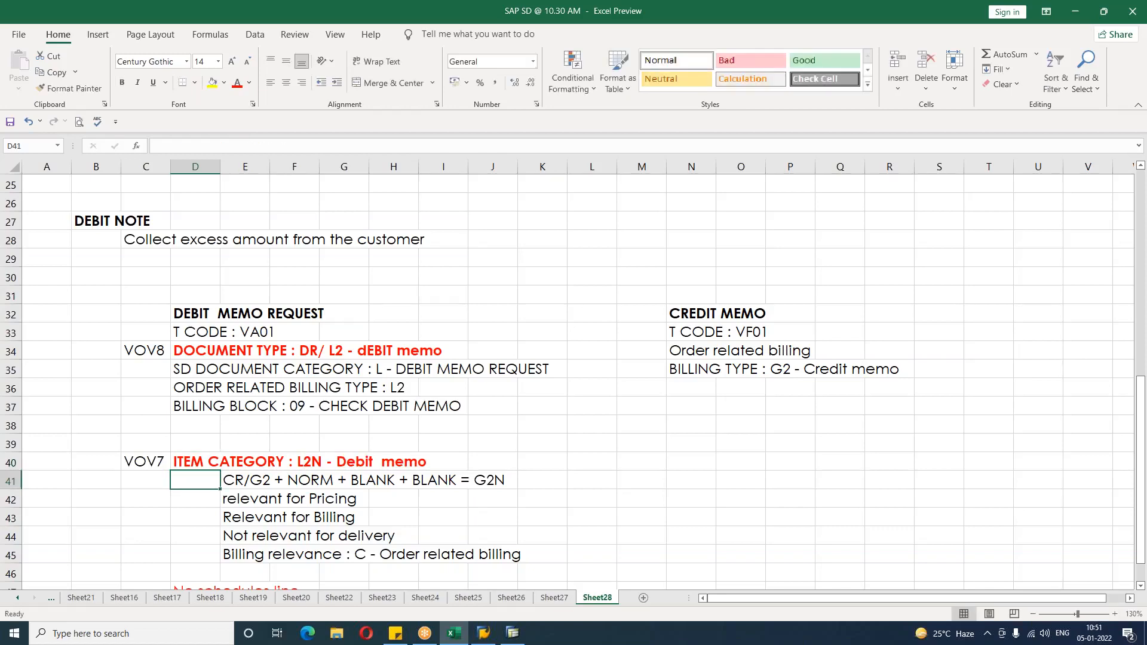
# Step: Change the item category determination line to DR/L2 + NORM + BLANK + BLANK = L2N
pyautogui.doubleClick(231, 480)
pyautogui.press('BackSpace')
pyautogui.write('d')
pyautogui.press('BackSpace')
pyautogui.write('D')
pyautogui.click(257, 480)
pyautogui.press('BackSpace')
pyautogui.write('L')
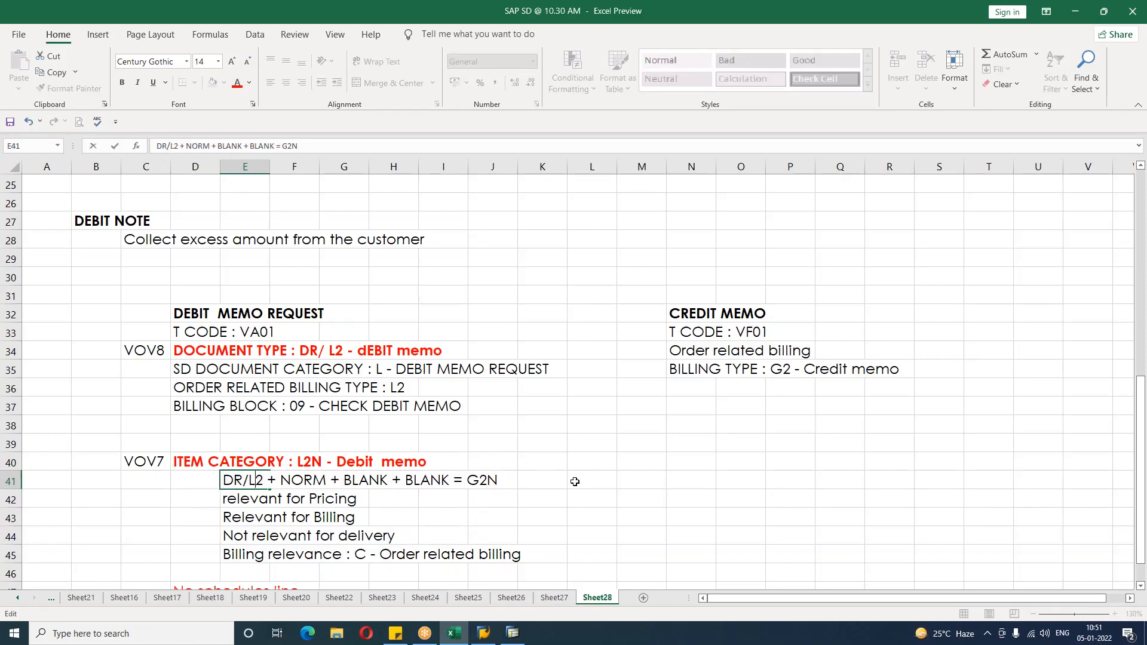
pyautogui.click(478, 481)
pyautogui.press('BackSpace')
pyautogui.write('L')
pyautogui.click(461, 516)
# Step: Rename the CREDIT MEMO heading beside the notes to DEBIT MEMO
pyautogui.scroll(-1, 462, 516)
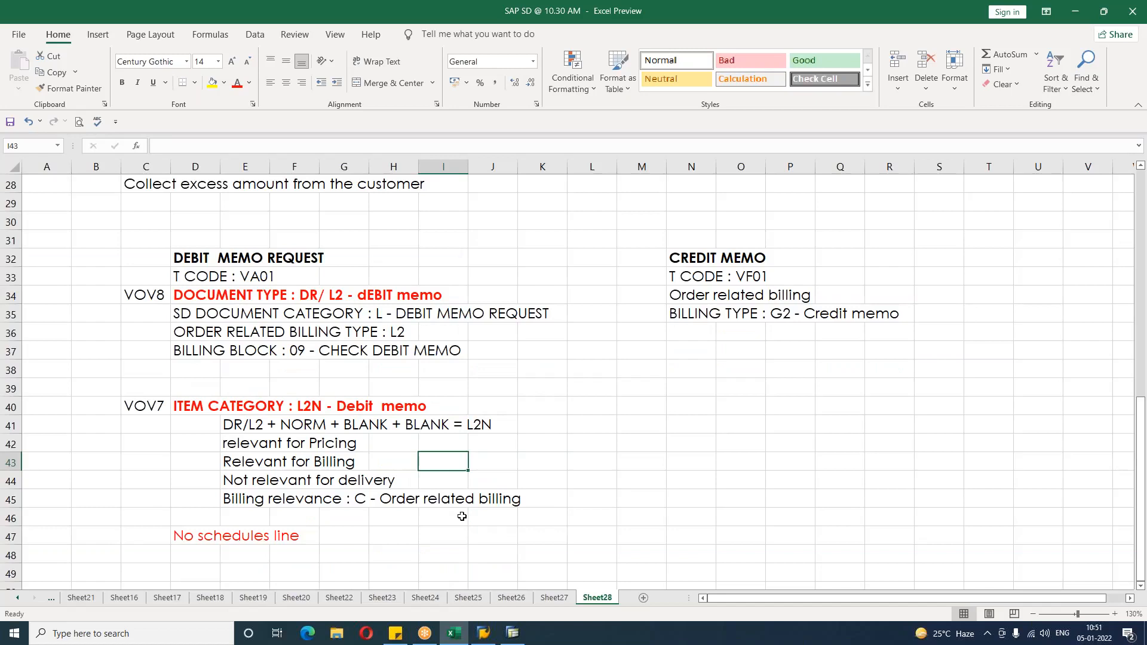
pyautogui.click(702, 279)
pyautogui.click(681, 258)
pyautogui.doubleClick(681, 258)
pyautogui.moveTo(717, 261); pyautogui.dragTo(622, 258)
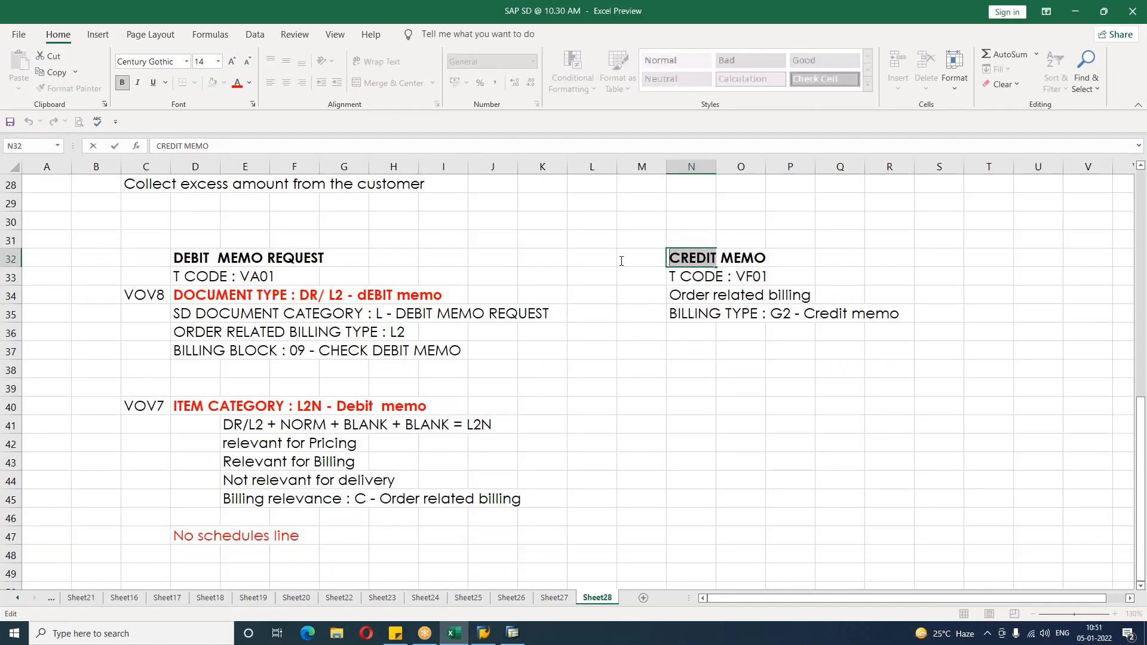
pyautogui.press('BackSpace')
pyautogui.write('DEBIT')
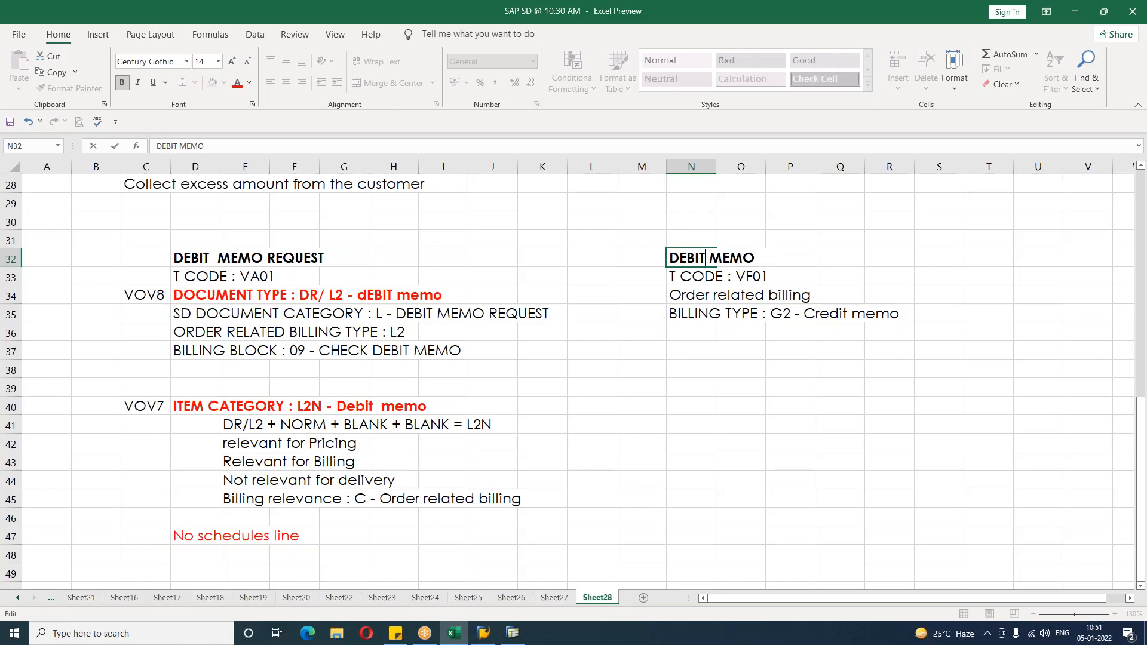
pyautogui.press('Return')
# Step: Change the billing type line under DEBIT MEMO to BILLING TYPE : L2 - DEBIT MEMO
pyautogui.click(715, 295)
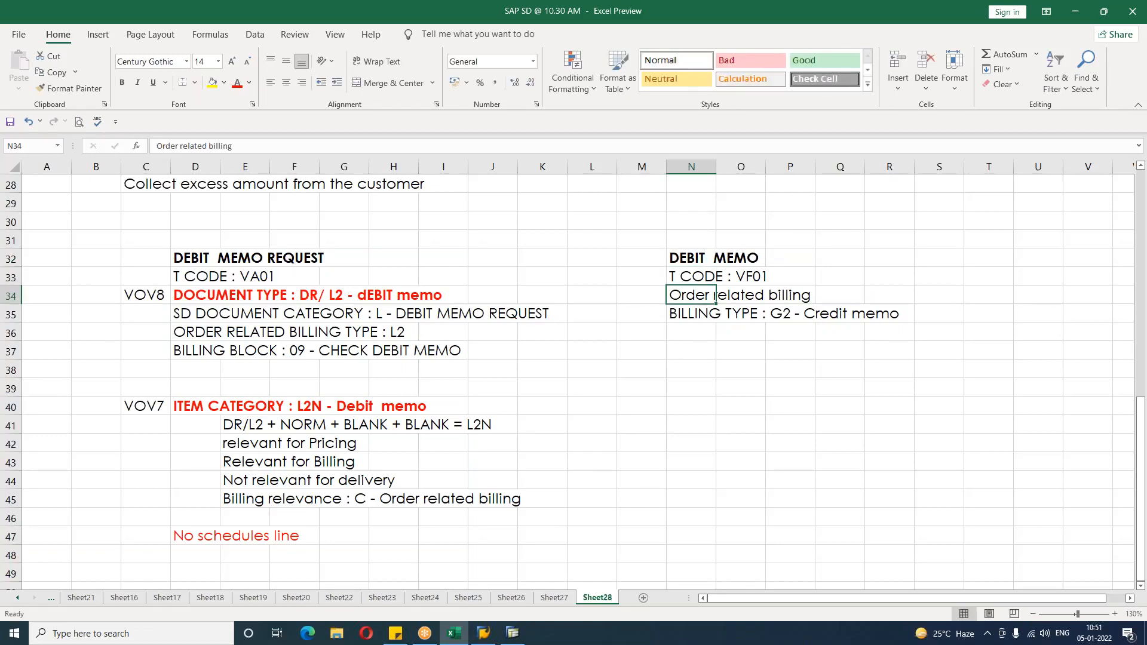
pyautogui.press('Down')
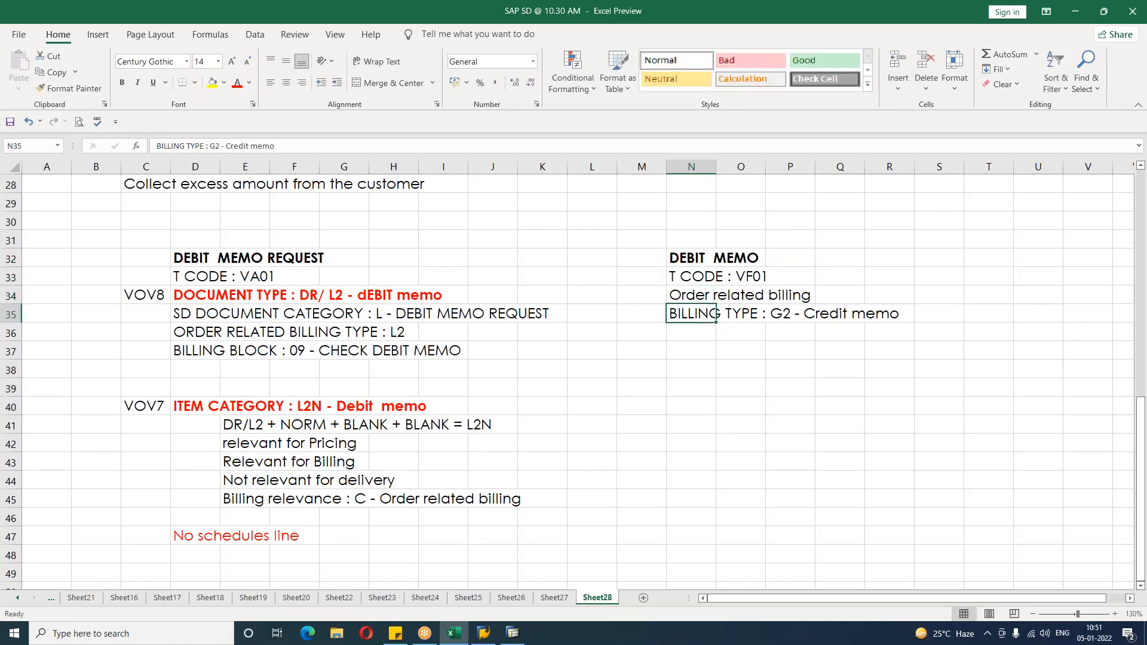
pyautogui.doubleClick(695, 313)
pyautogui.moveTo(768, 313); pyautogui.dragTo(903, 313)
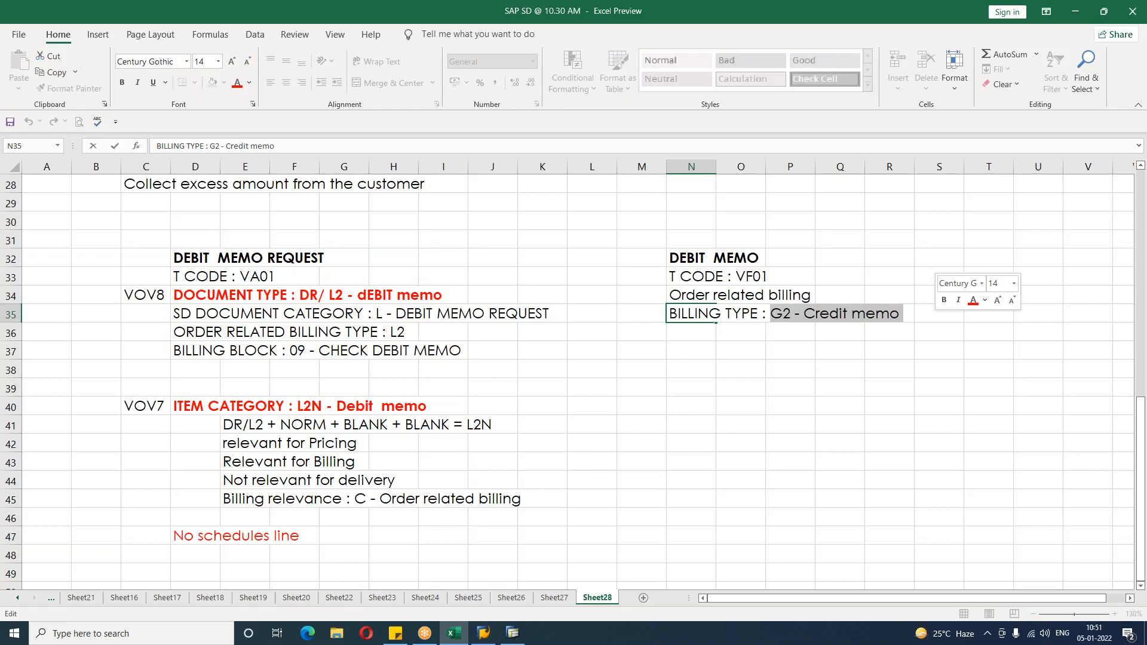
pyautogui.write('L2 -')
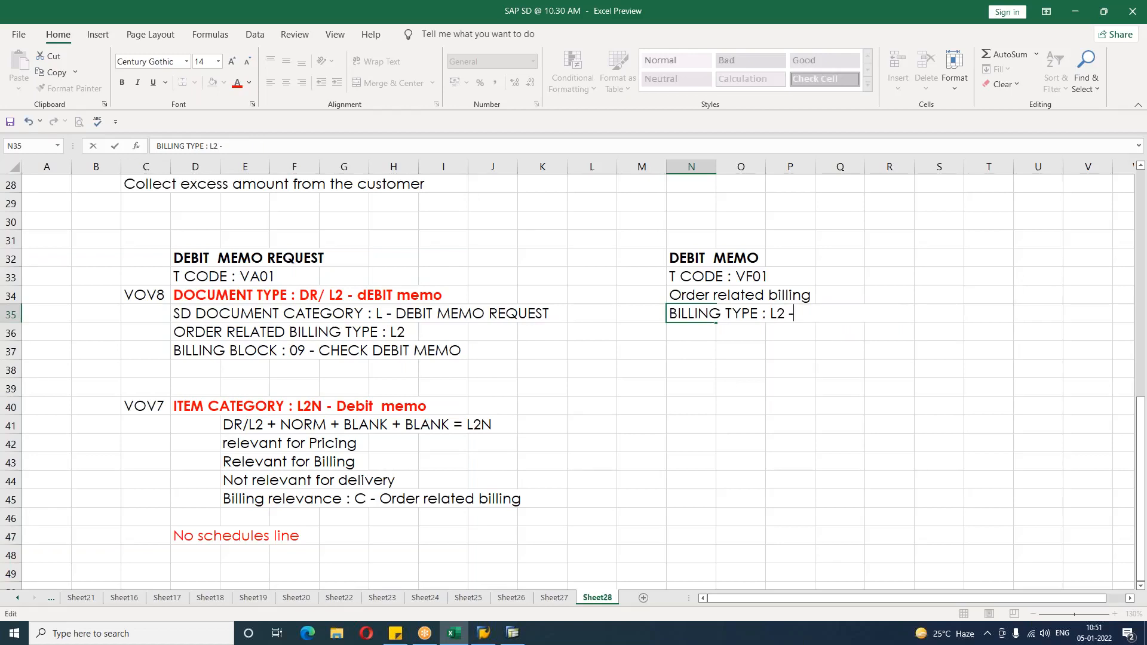
pyautogui.write(' DEBIT MEMO')
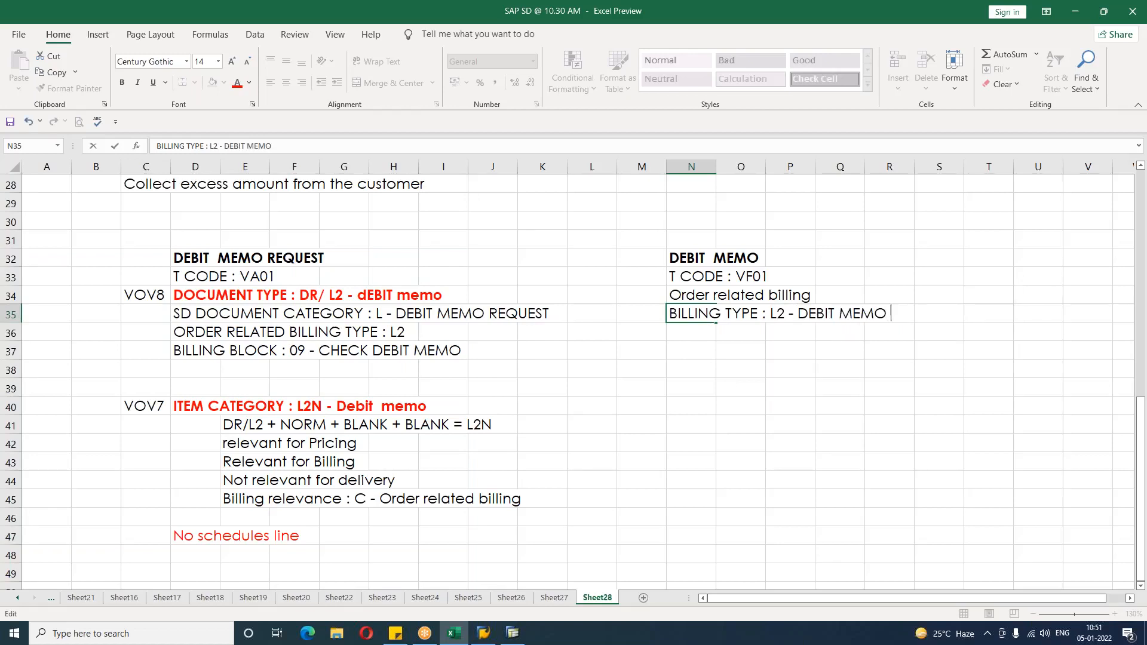
pyautogui.press('Return')
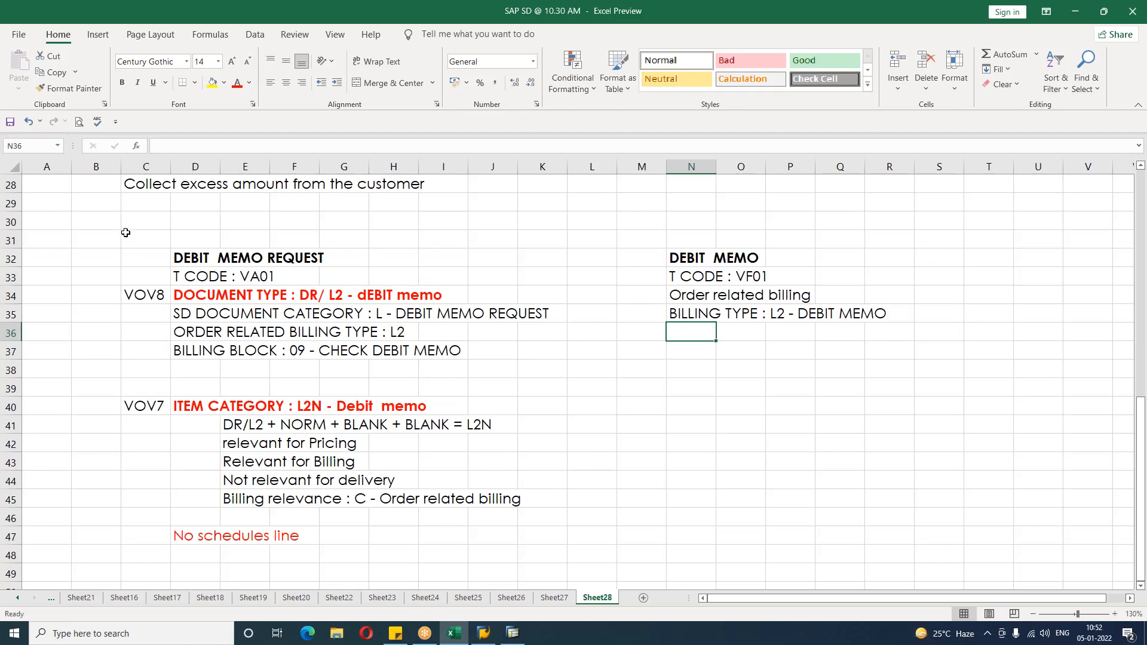
# Step: Switch to SAP and start transaction VA01 with order type DR
pyautogui.click(643, 445)
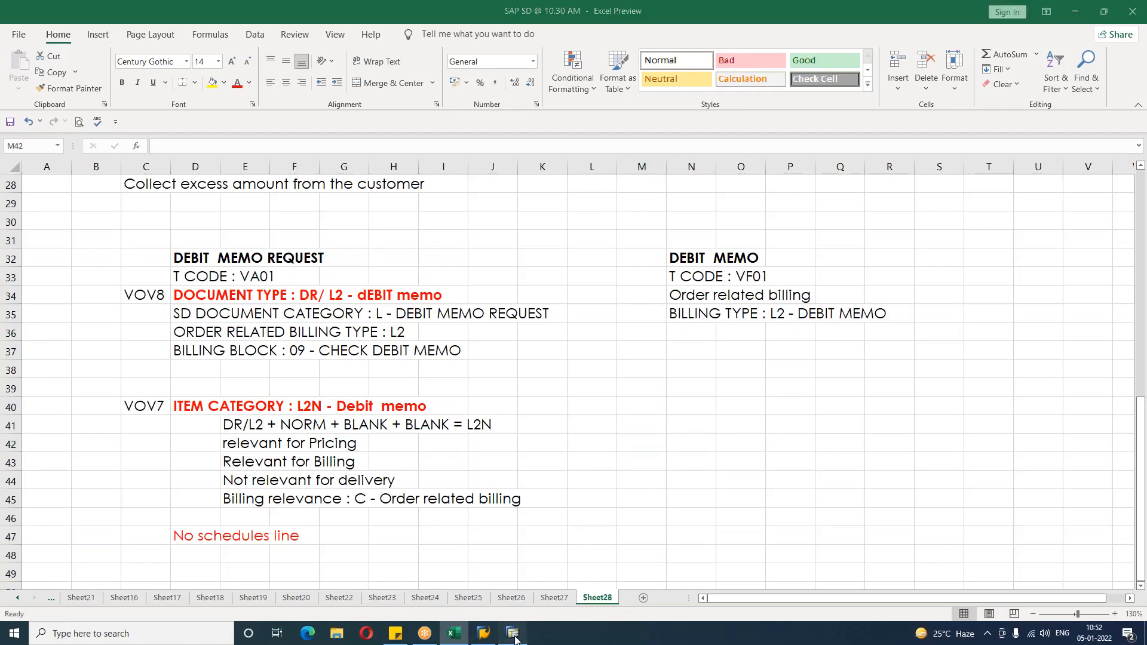
pyautogui.click(512, 633)
pyautogui.click(121, 61)
pyautogui.write('/NVA01')
pyautogui.press('Return')
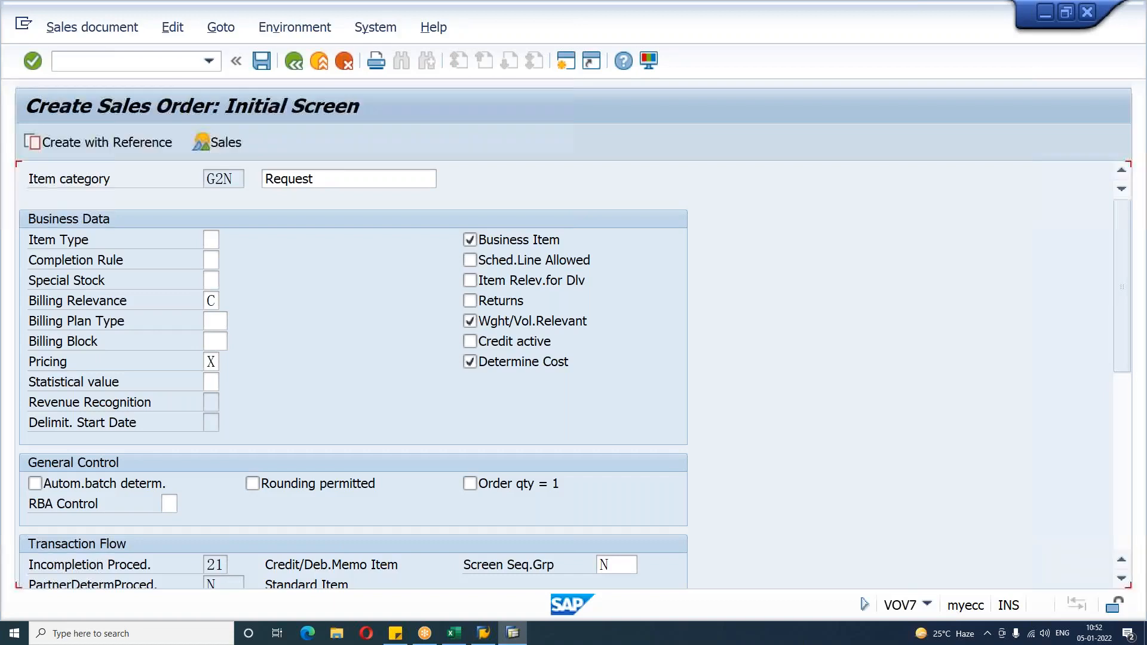
pyautogui.press('BackSpace')
pyautogui.press('BackSpace')
pyautogui.write('DR')
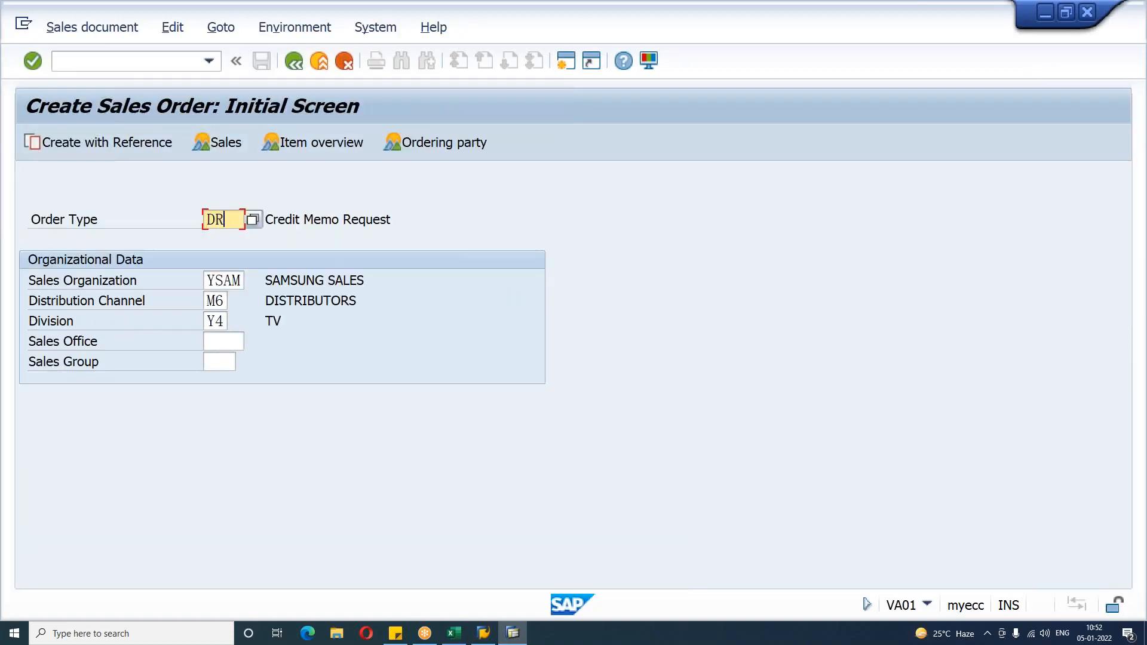
pyautogui.press('Return')
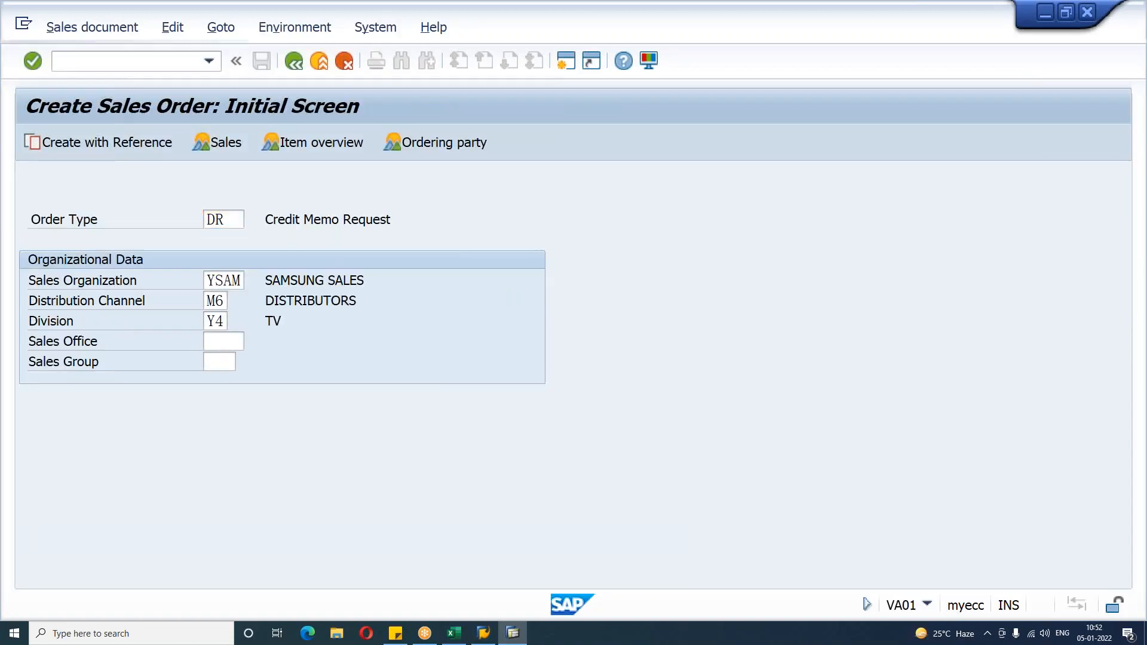
# Step: Enter the sold-to party from the input history and confirm the debit memo request header
pyautogui.press('space')
pyautogui.press('Down')
pyautogui.press('Return')
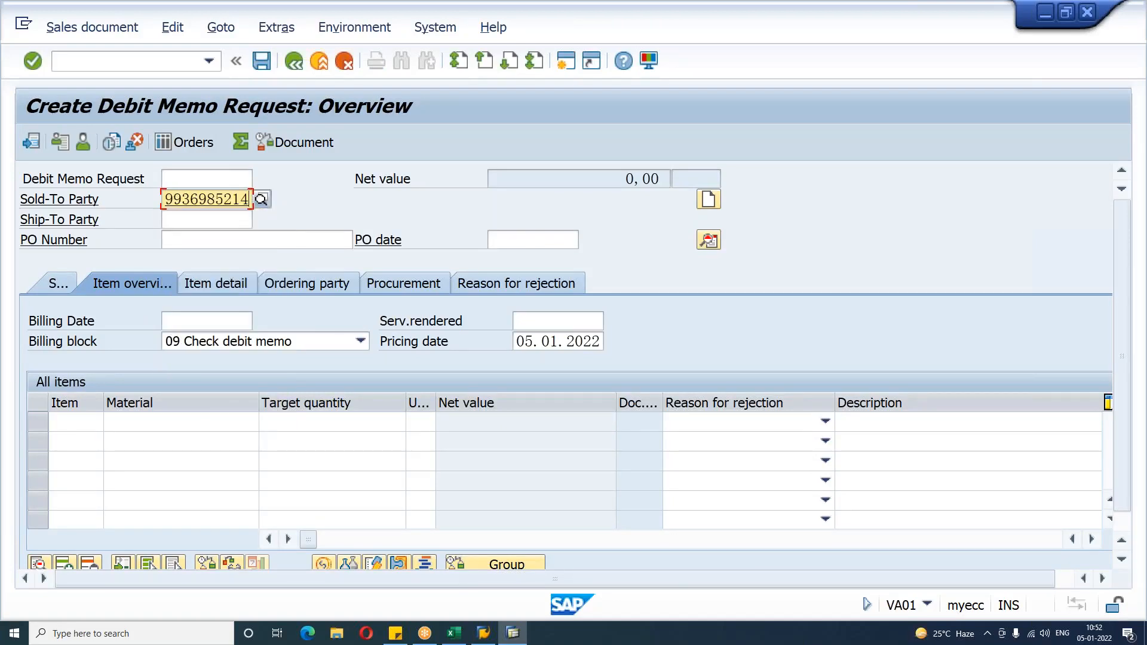
pyautogui.press('Return')
pyautogui.press('Return')
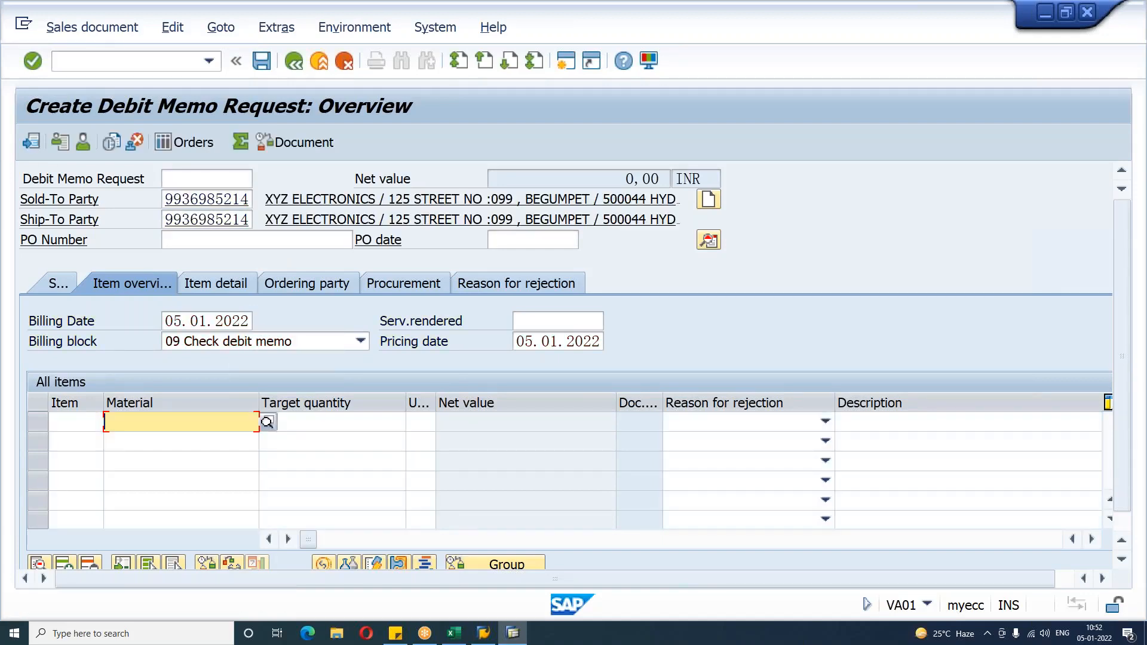
# Step: Add material HDTV as the first item of the debit memo request
pyautogui.press('space')
pyautogui.press('Down')
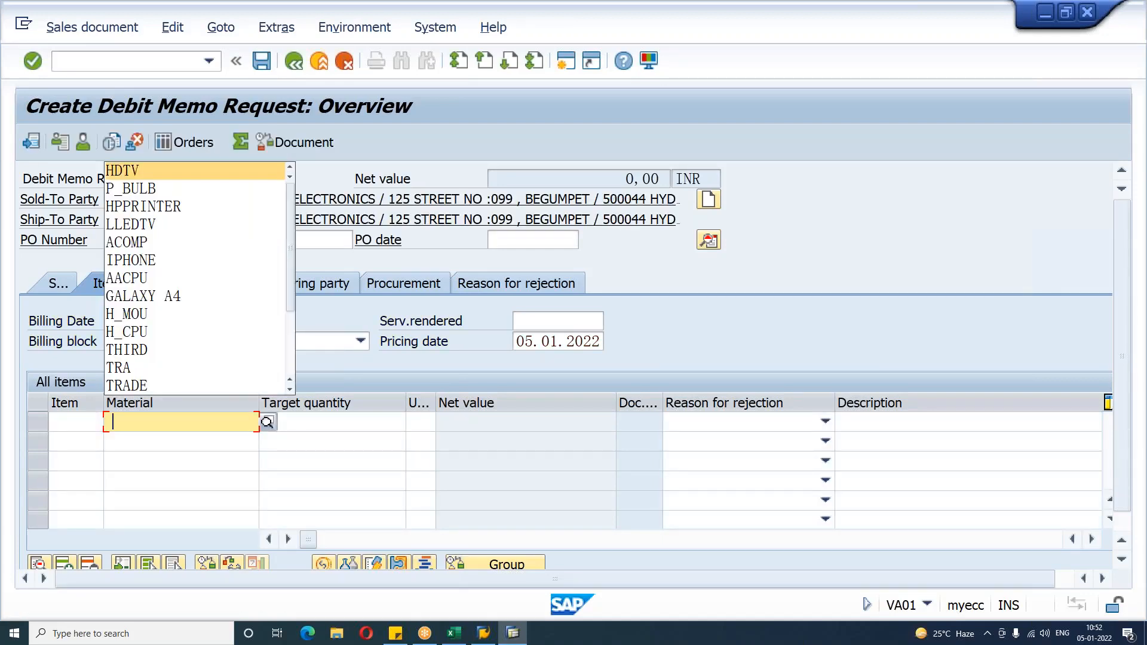
pyautogui.press('Return')
pyautogui.press('Tab')
pyautogui.press('Return')
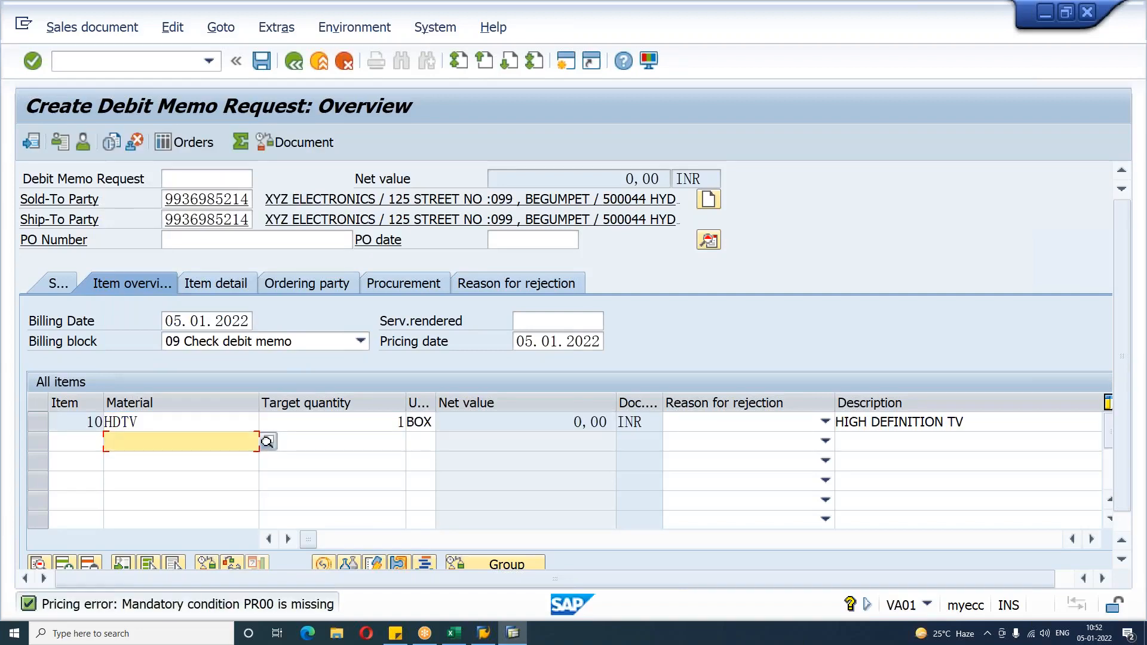
# Step: Open the item's conditions and add condition PR00 with an amount of 5000
pyautogui.doubleClick(205, 427)
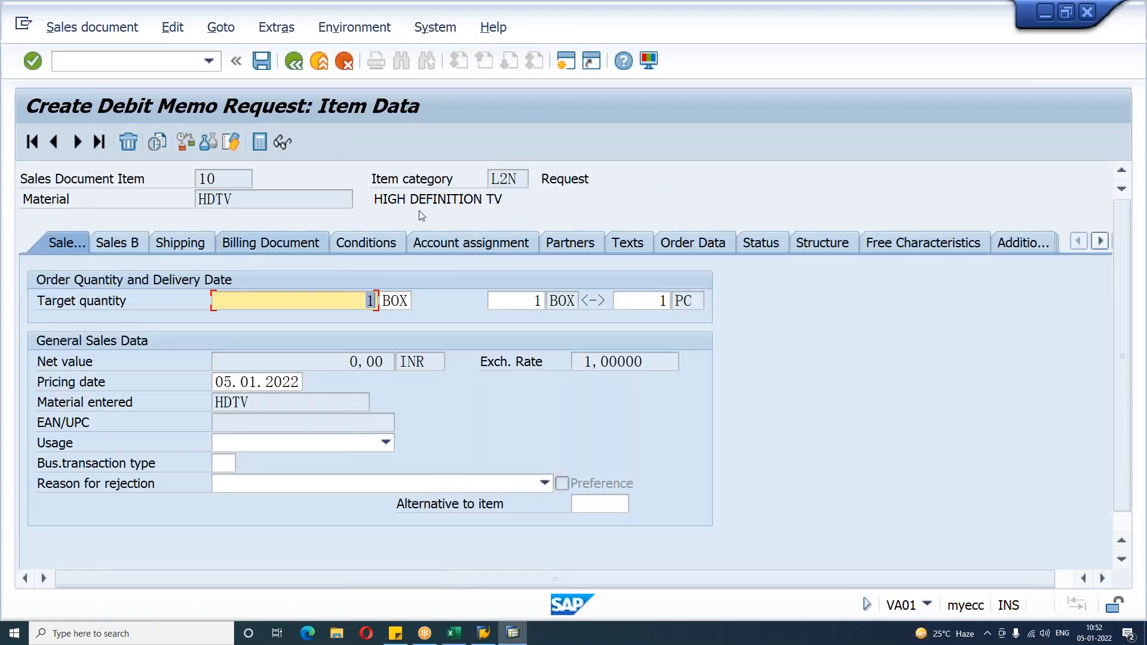
pyautogui.click(353, 241)
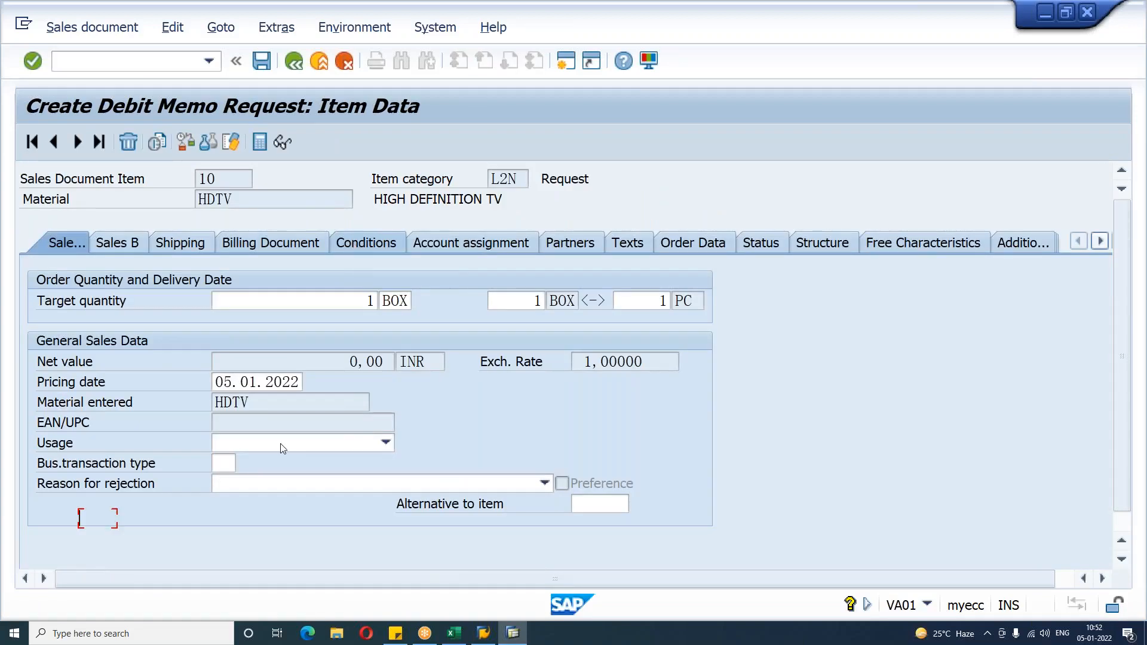
pyautogui.write('PR00')
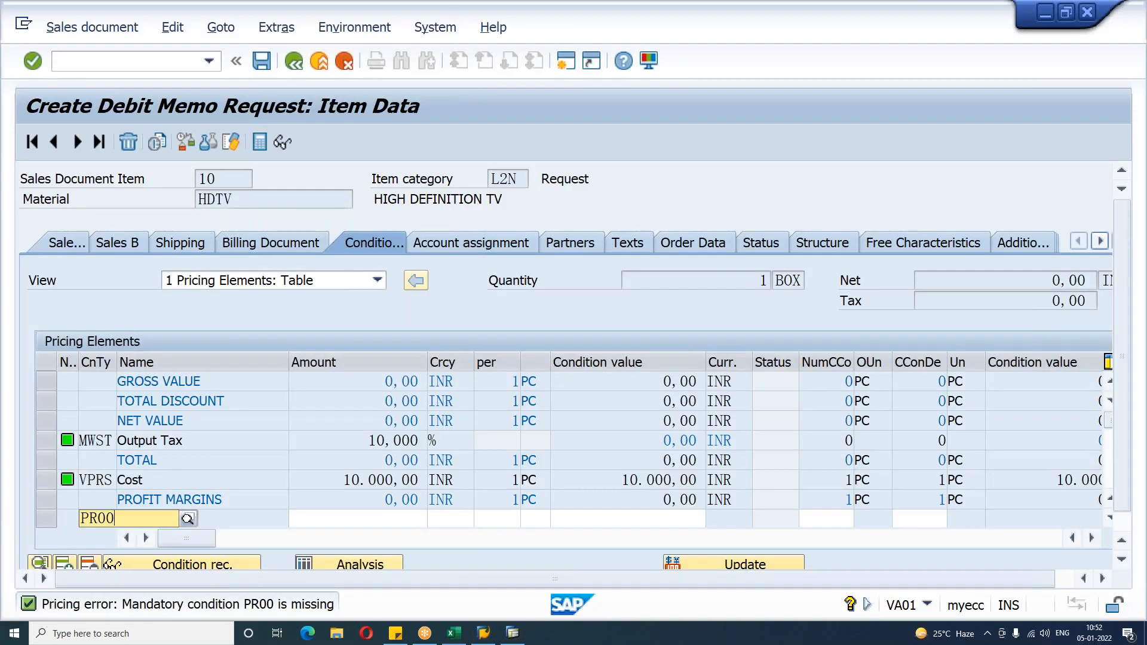
pyautogui.press('Tab')
pyautogui.write('5000')
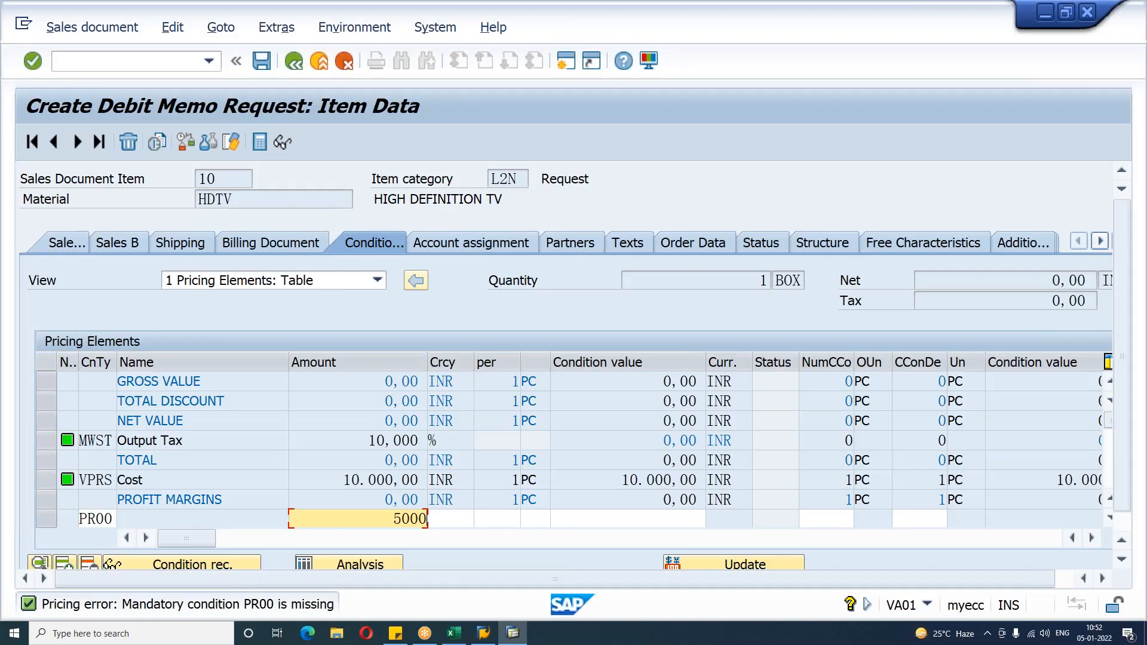
pyautogui.press('Return')
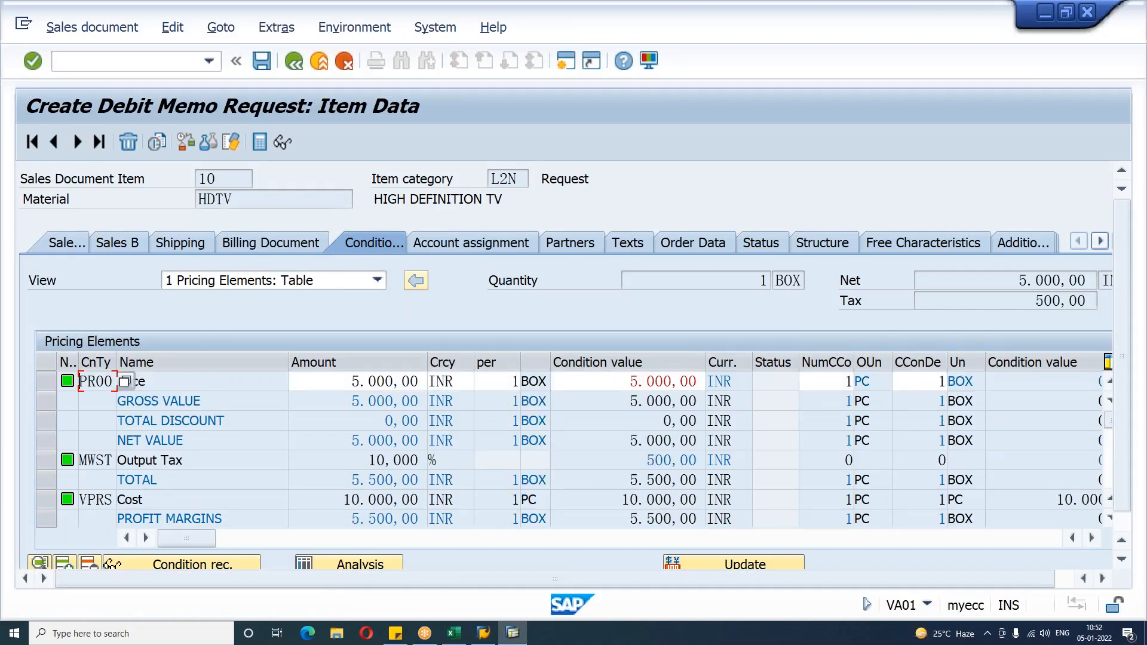
# Step: Try to save the debit memo request, cancel the incomplete-document prompt and return to the overview
pyautogui.moveTo(346, 382); pyautogui.dragTo(458, 383)
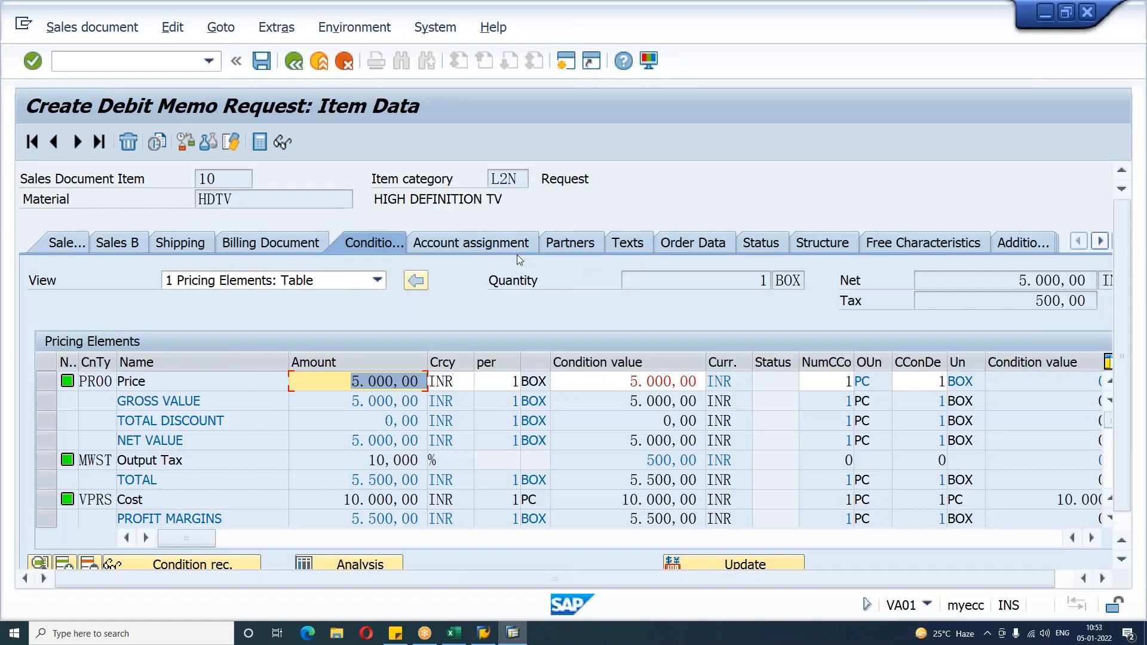
pyautogui.hotkey('ctrl', 's')
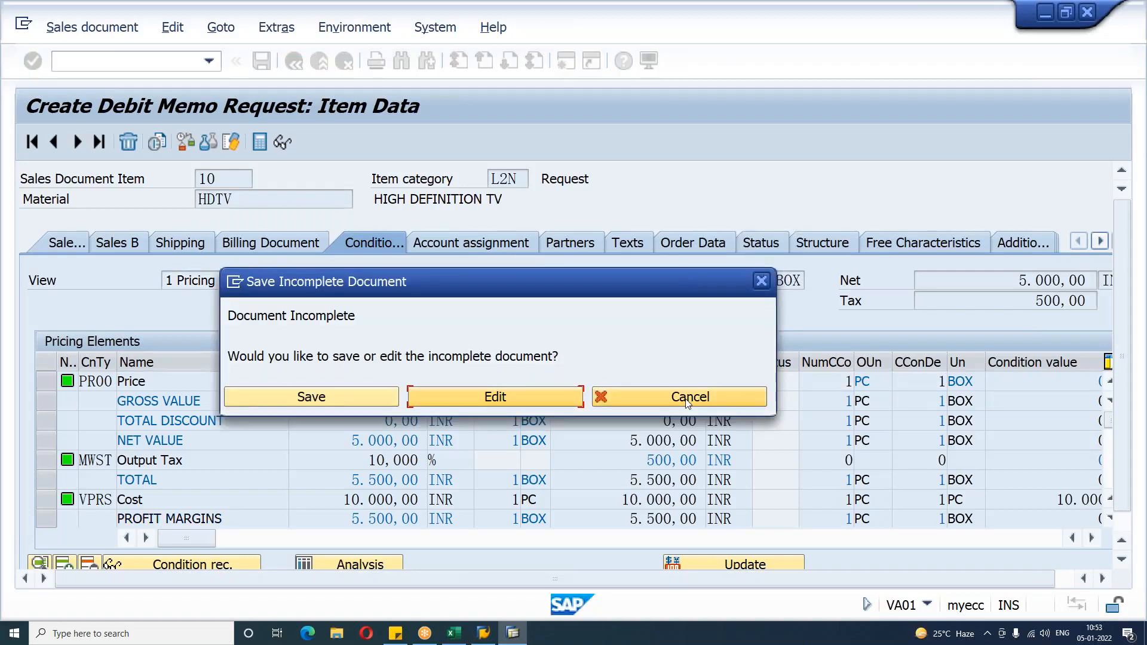
pyautogui.click(688, 397)
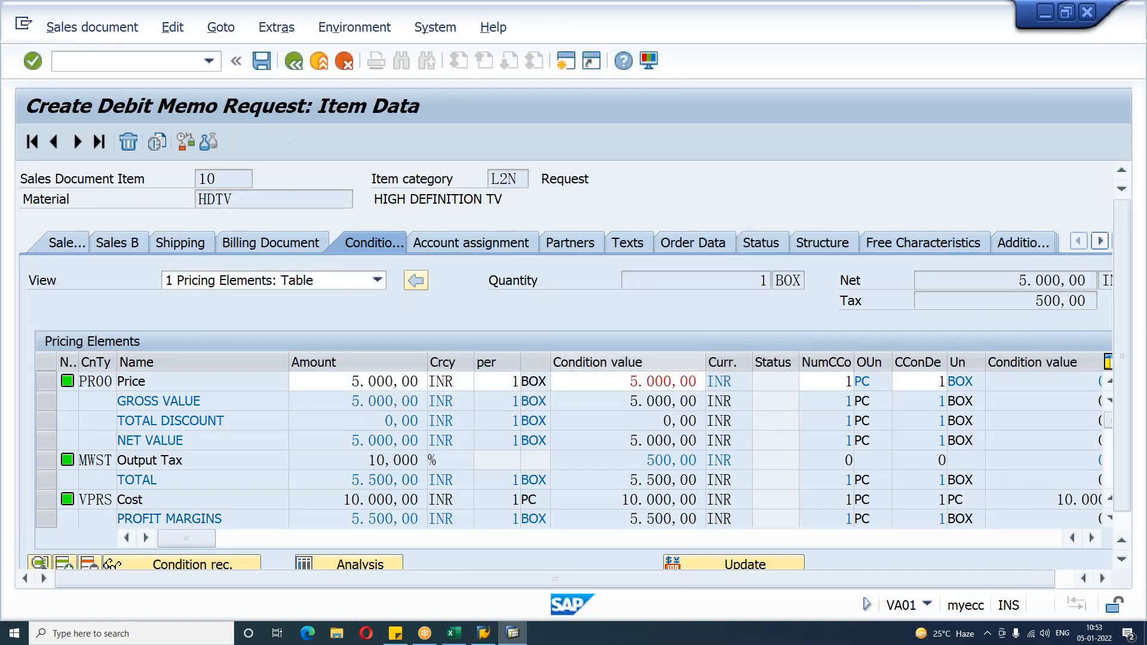
pyautogui.press('F3')
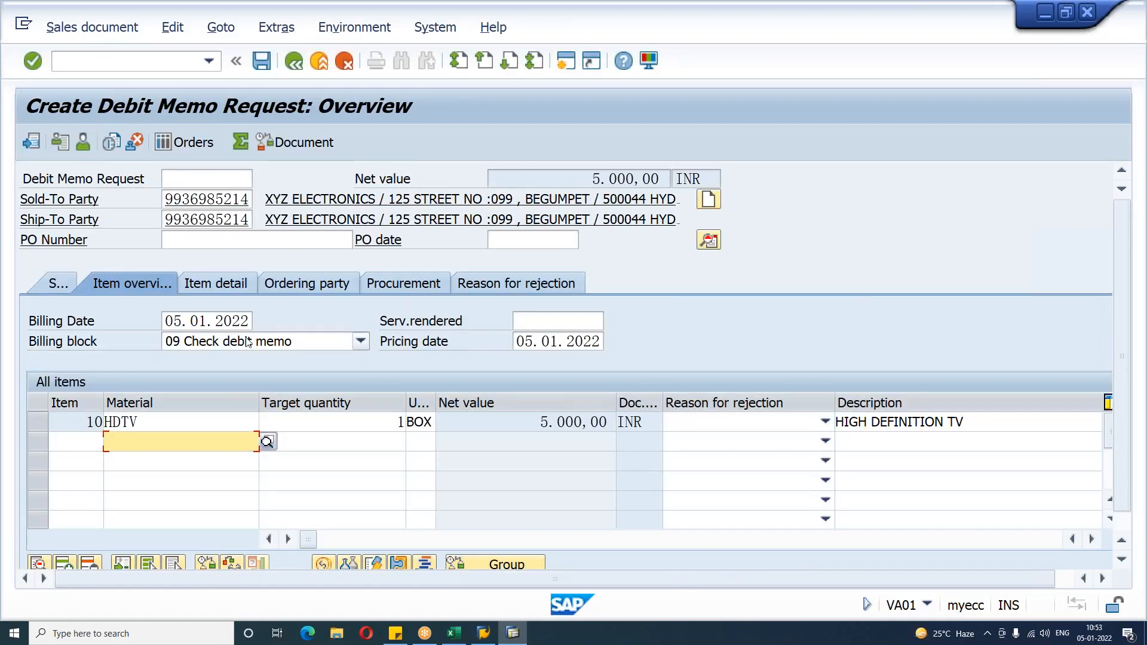
# Step: Set the header order reason to 200 Price discrepancy: price was too low
pyautogui.click(41, 289)
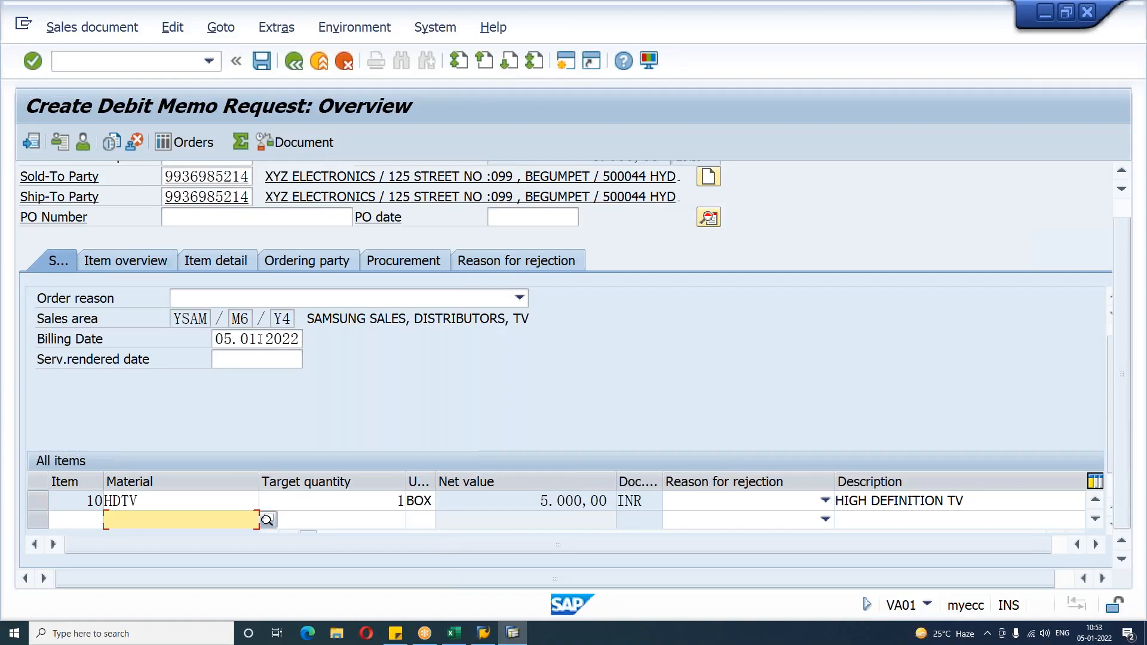
pyautogui.click(519, 298)
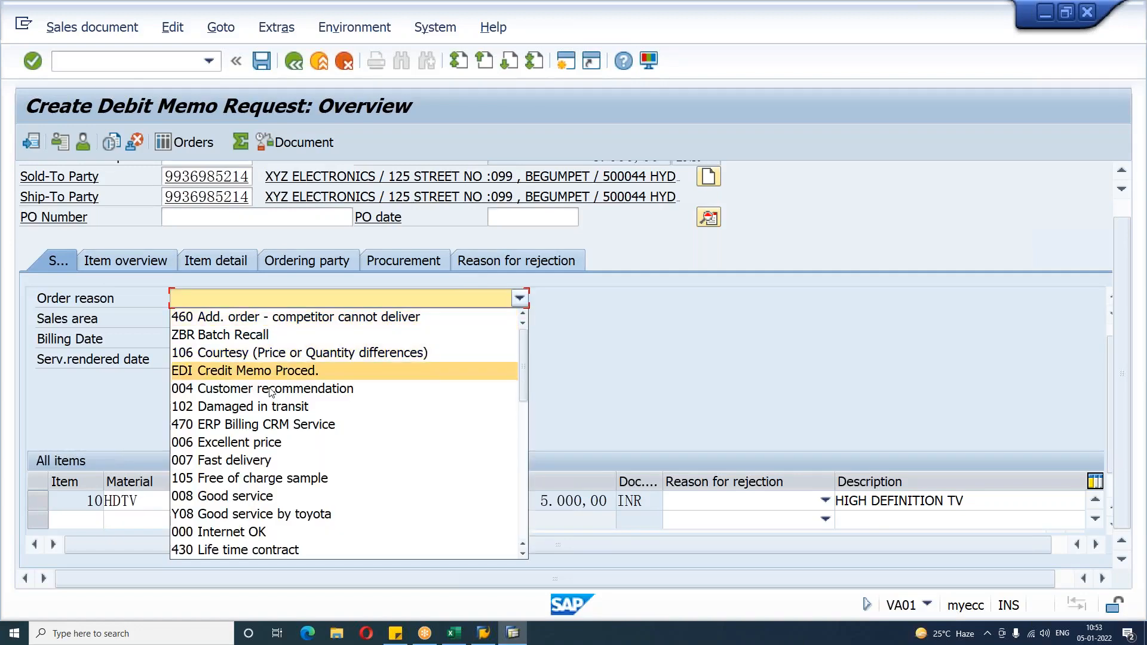
pyautogui.scroll(-4, 261, 467)
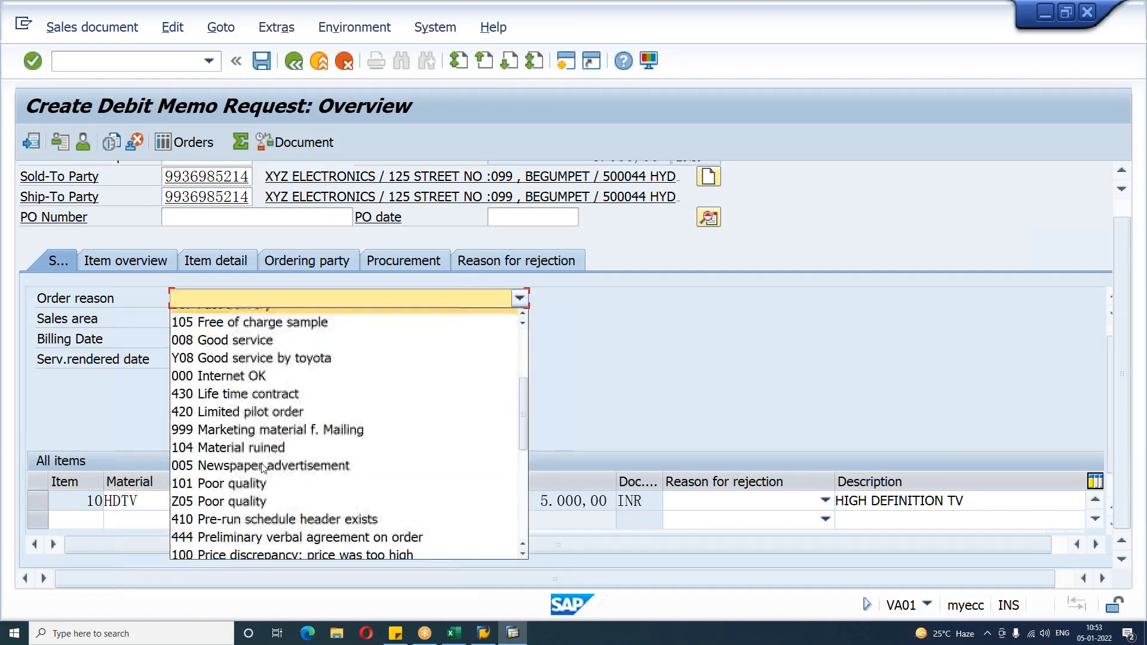
pyautogui.click(248, 515)
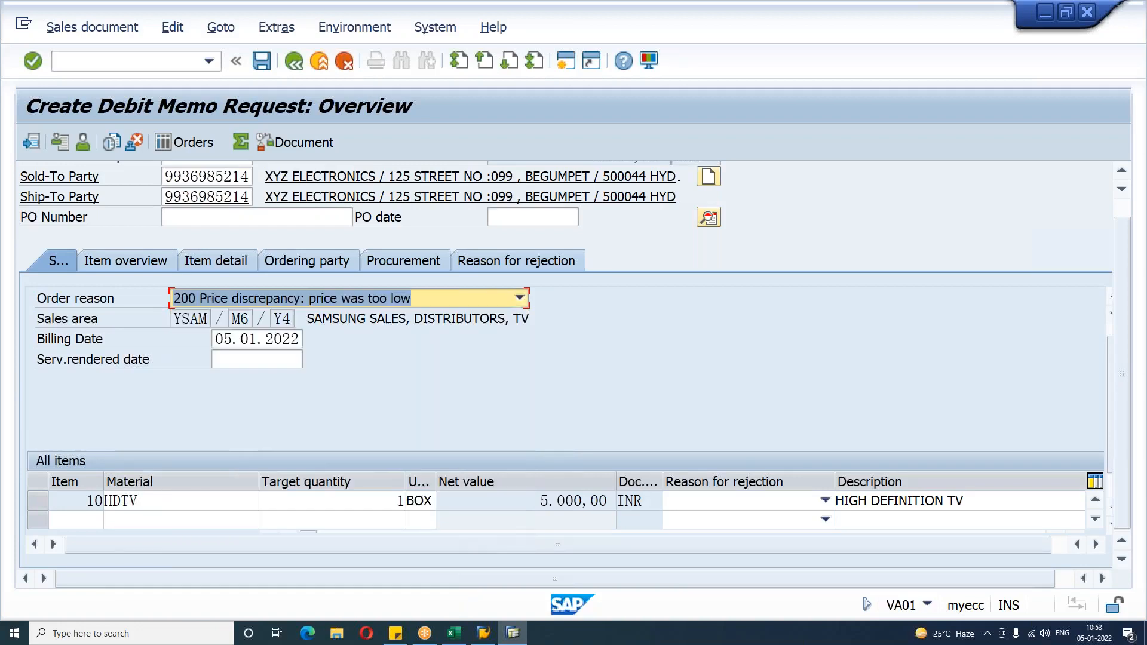
pyautogui.press('Return')
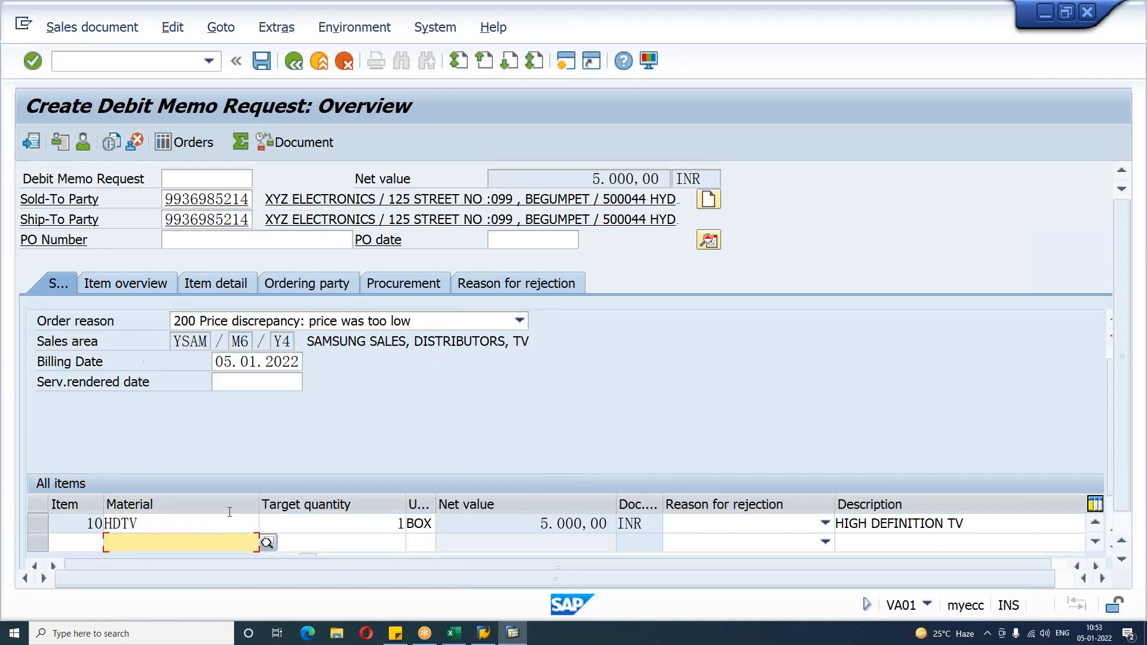
# Step: Enter the header Form Header text DEBIT MEMO and save the debit memo request
pyautogui.click(709, 239)
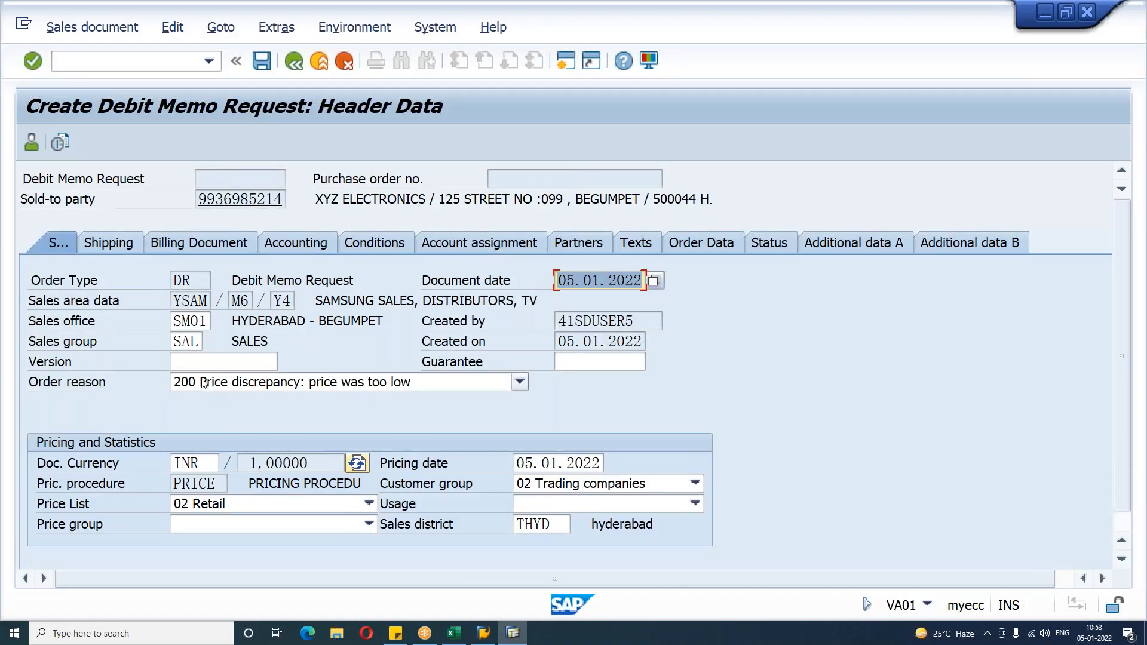
pyautogui.click(629, 247)
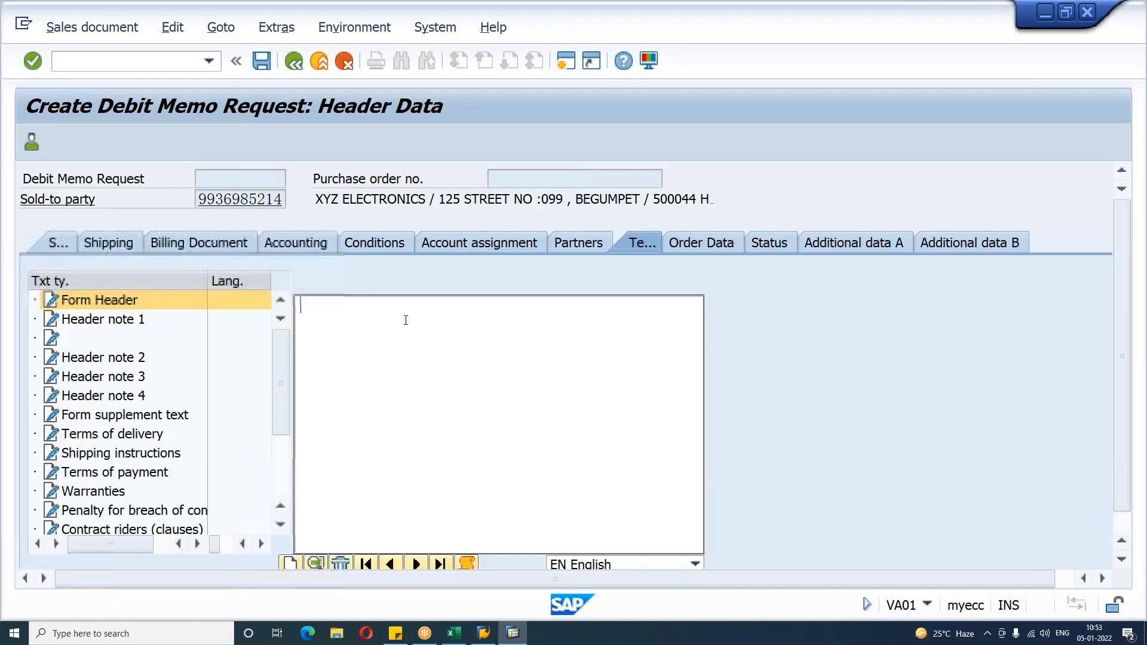
pyautogui.write('DEBIT ')
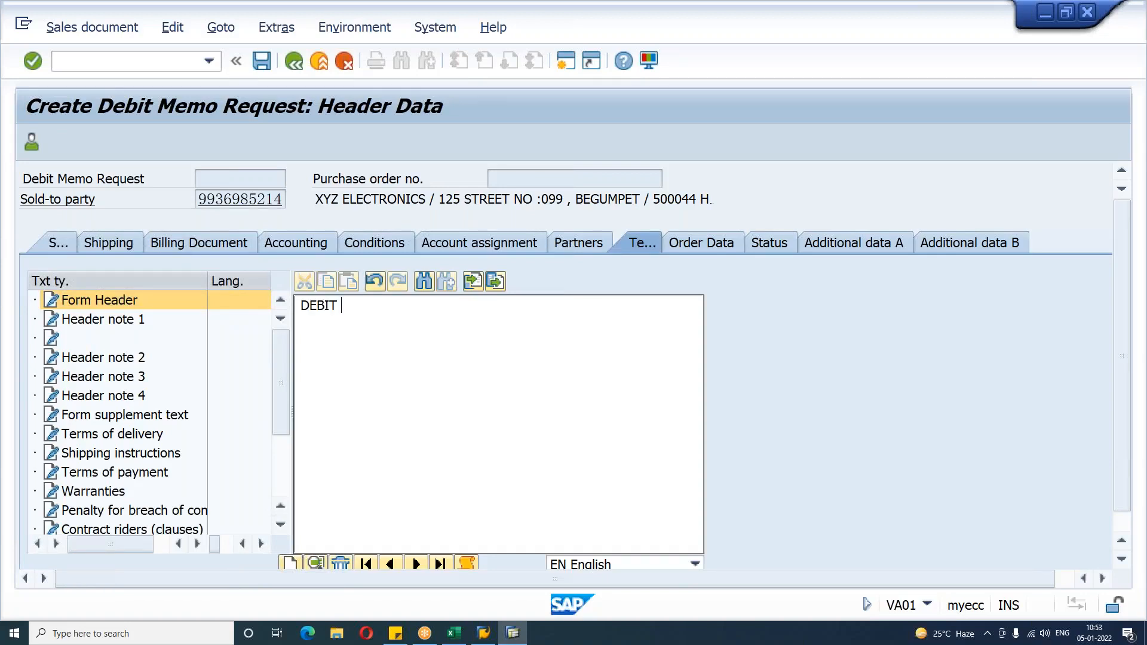
pyautogui.write('MEMO')
pyautogui.click(293, 60)
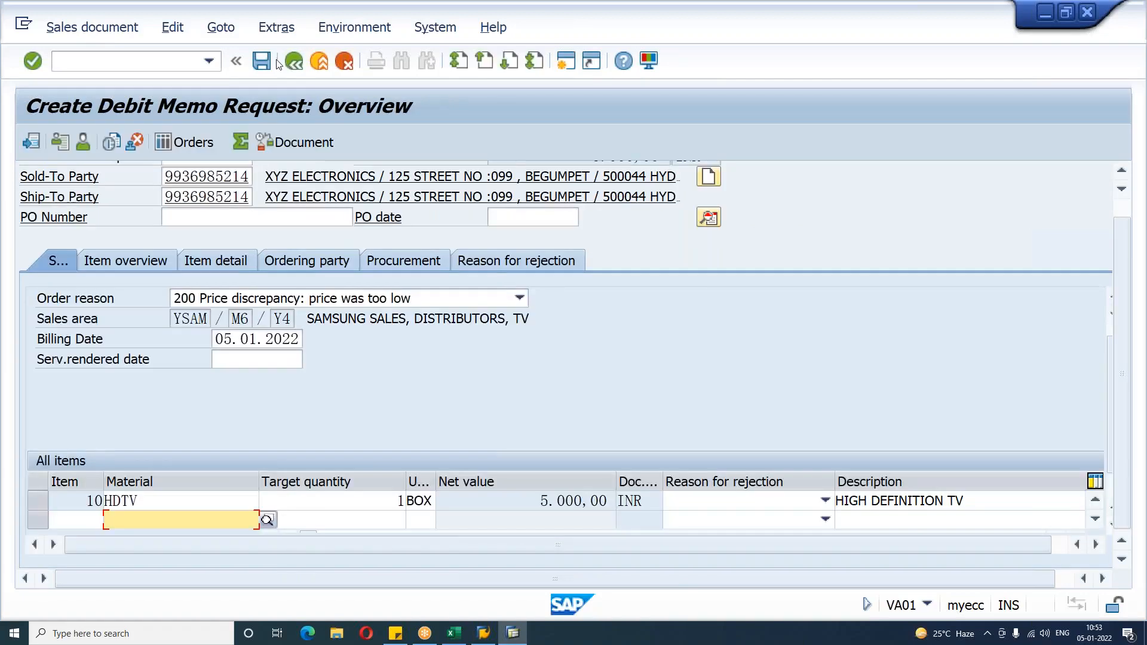
pyautogui.click(263, 62)
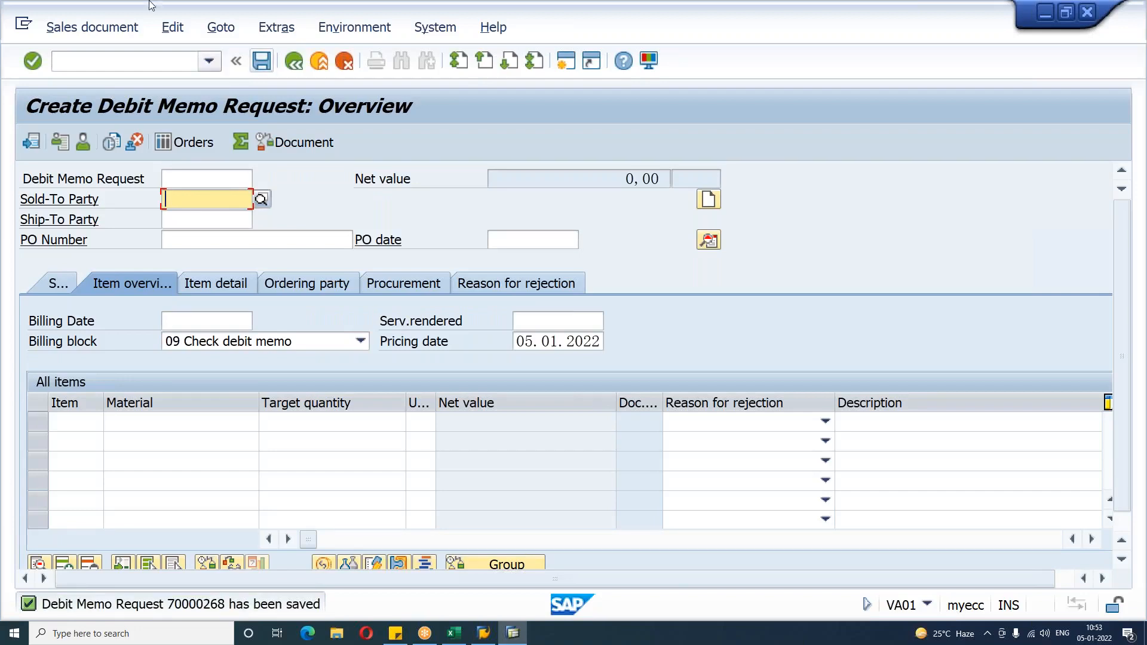
# Step: Try to create a billing document for debit memo request 70000268 in VF01 and open its error log
pyautogui.click(103, 64)
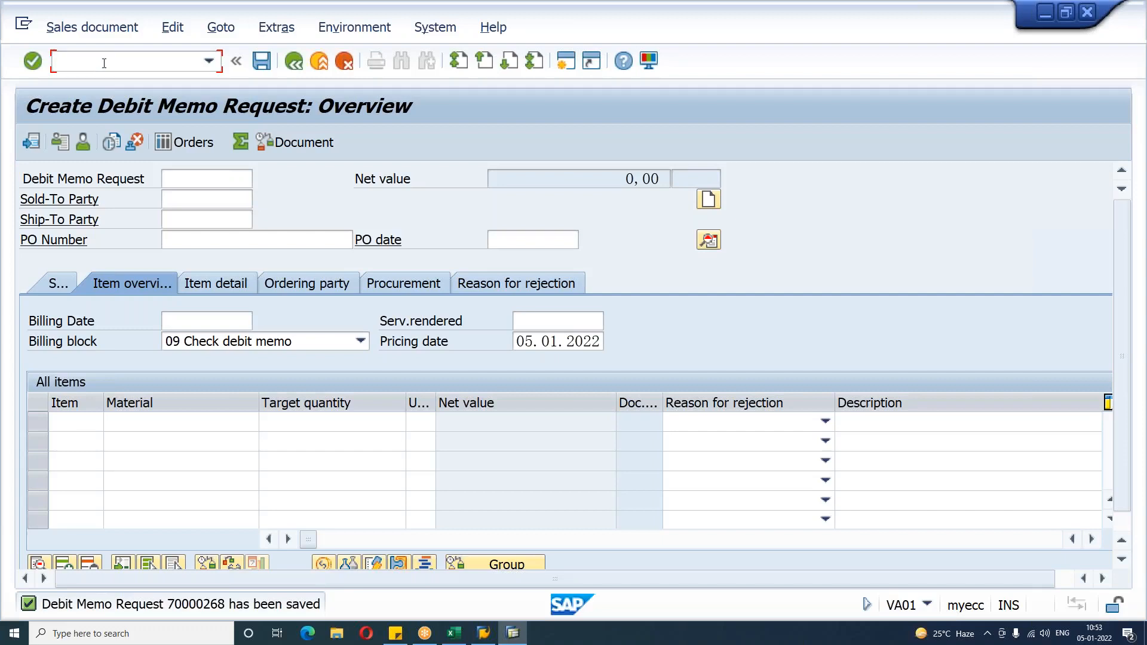
pyautogui.write('/NVF01')
pyautogui.press('Return')
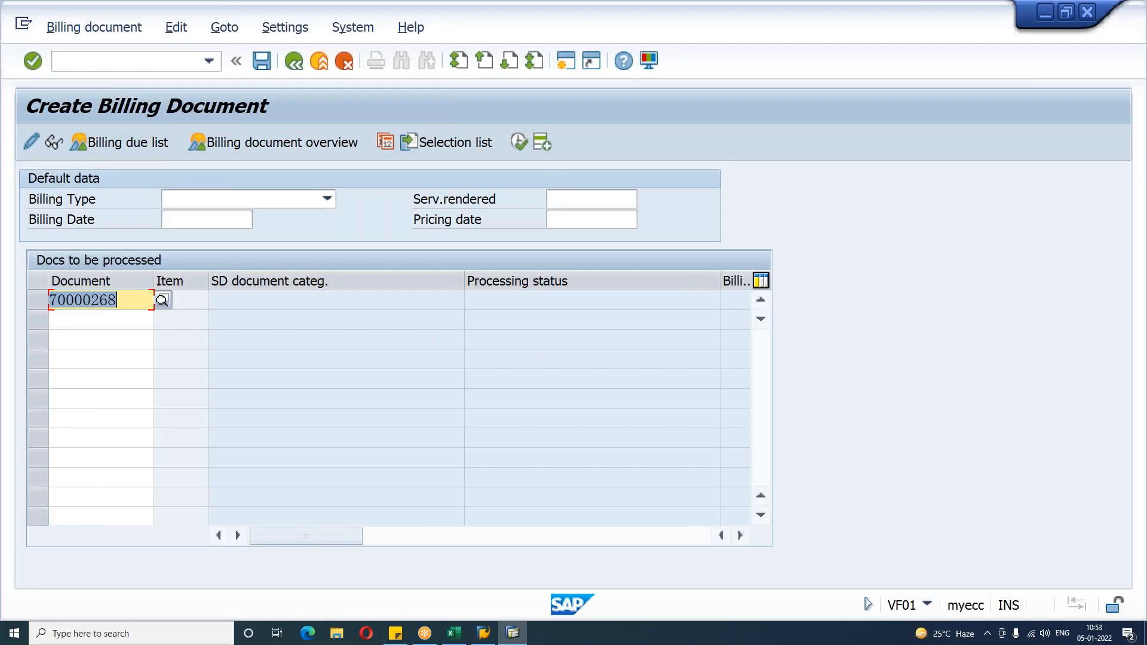
pyautogui.press('Return')
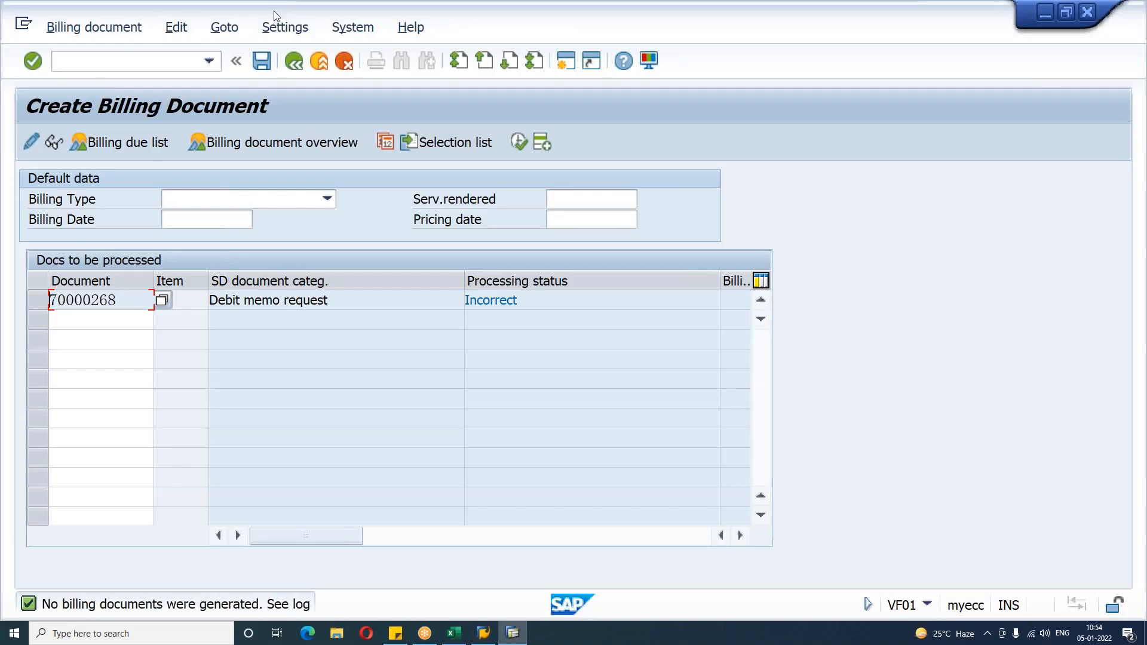
pyautogui.click(180, 27)
pyautogui.click(191, 98)
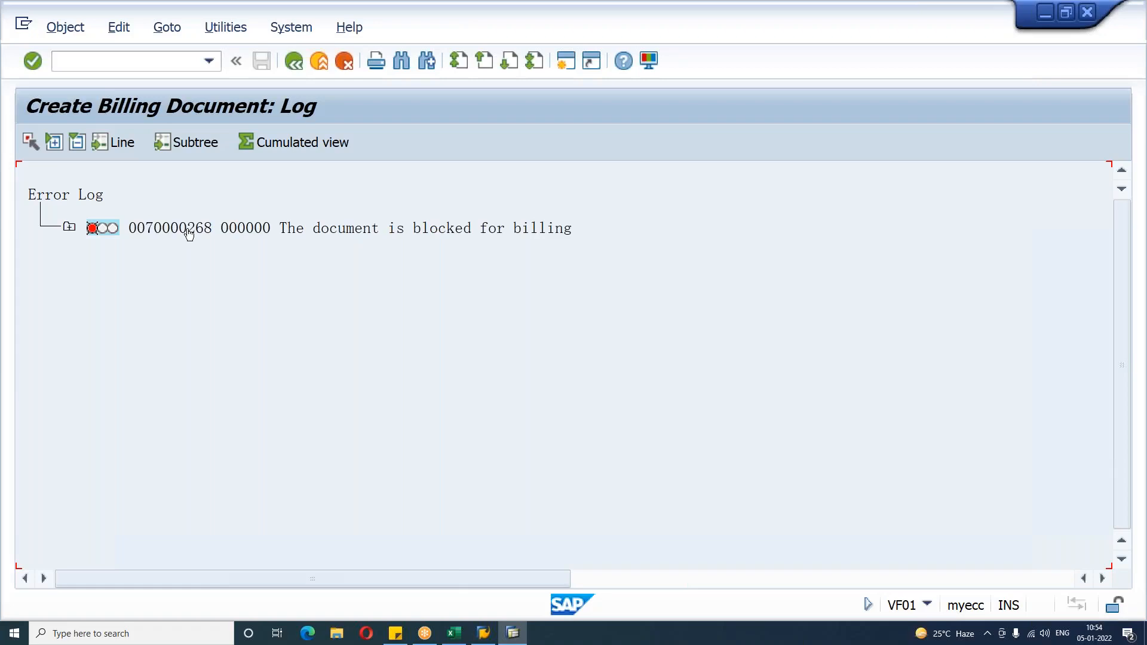
# Step: Open debit memo request 70000268 in VA02, clear its billing block and save it
pyautogui.click(148, 64)
pyautogui.write('/NVA02')
pyautogui.press('Return')
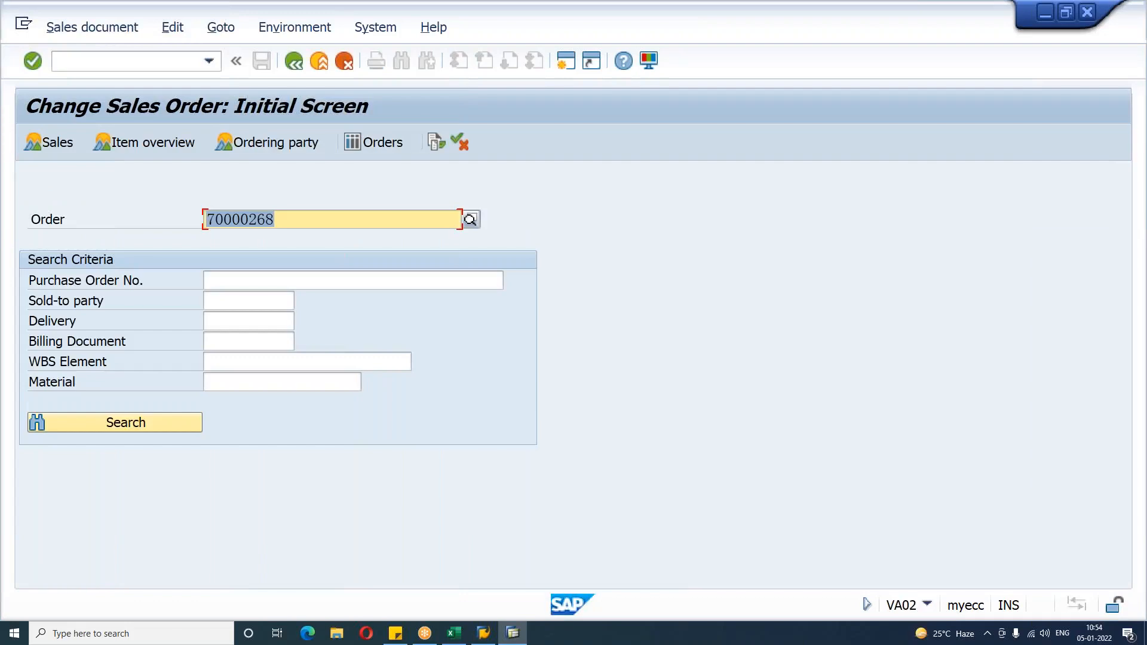
pyautogui.press('Return')
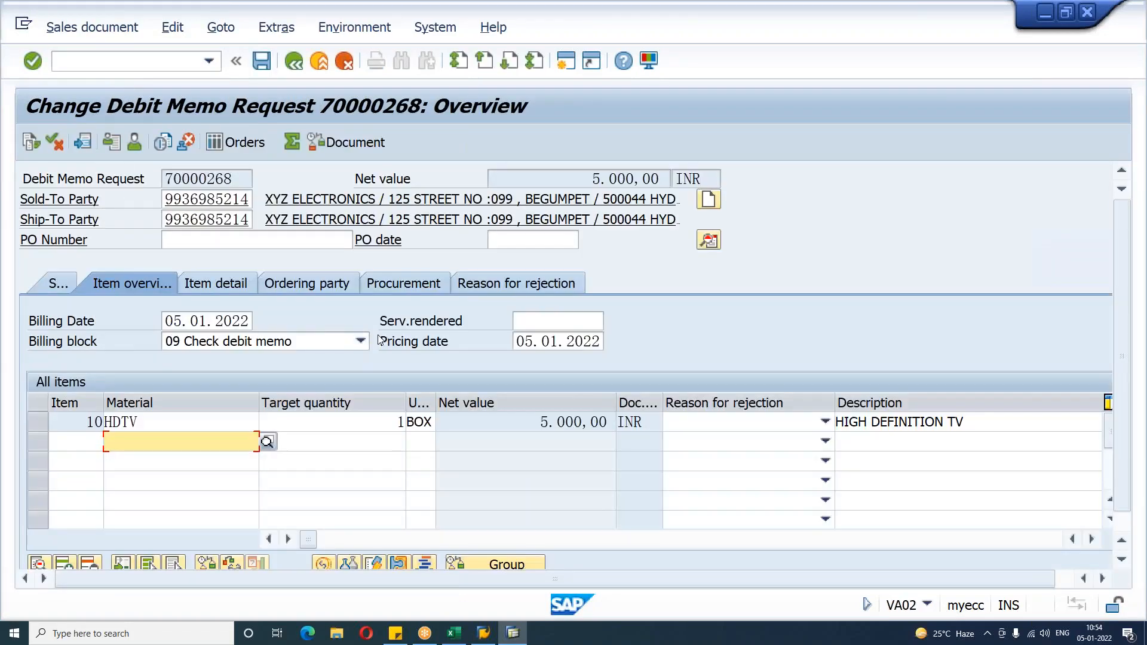
pyautogui.click(360, 342)
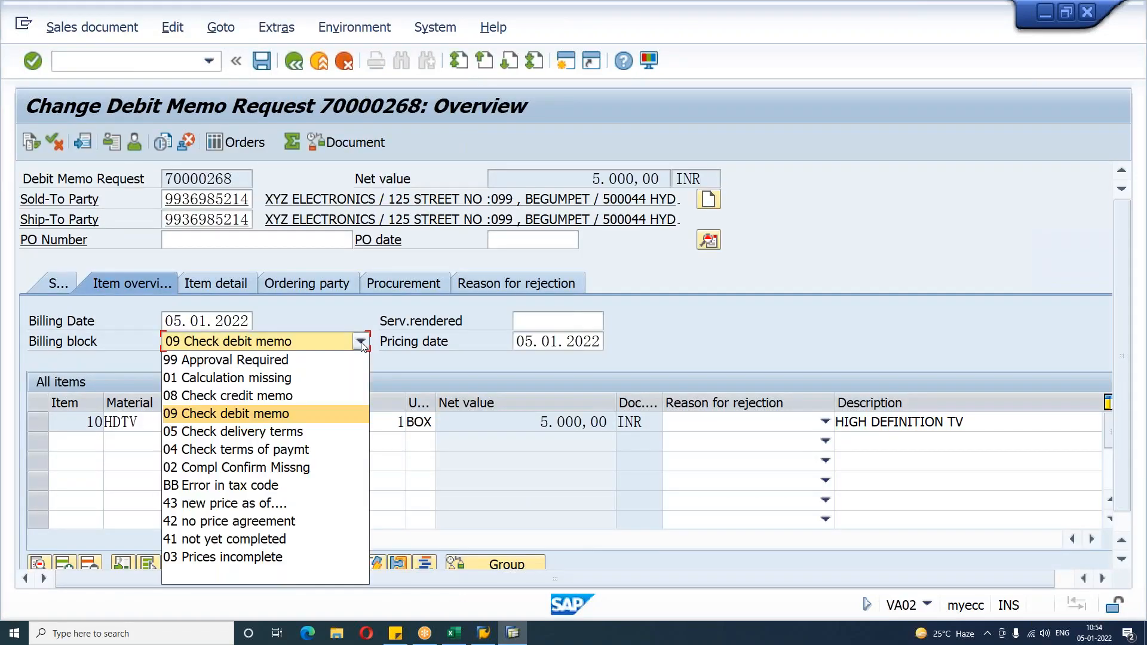
pyautogui.click(238, 576)
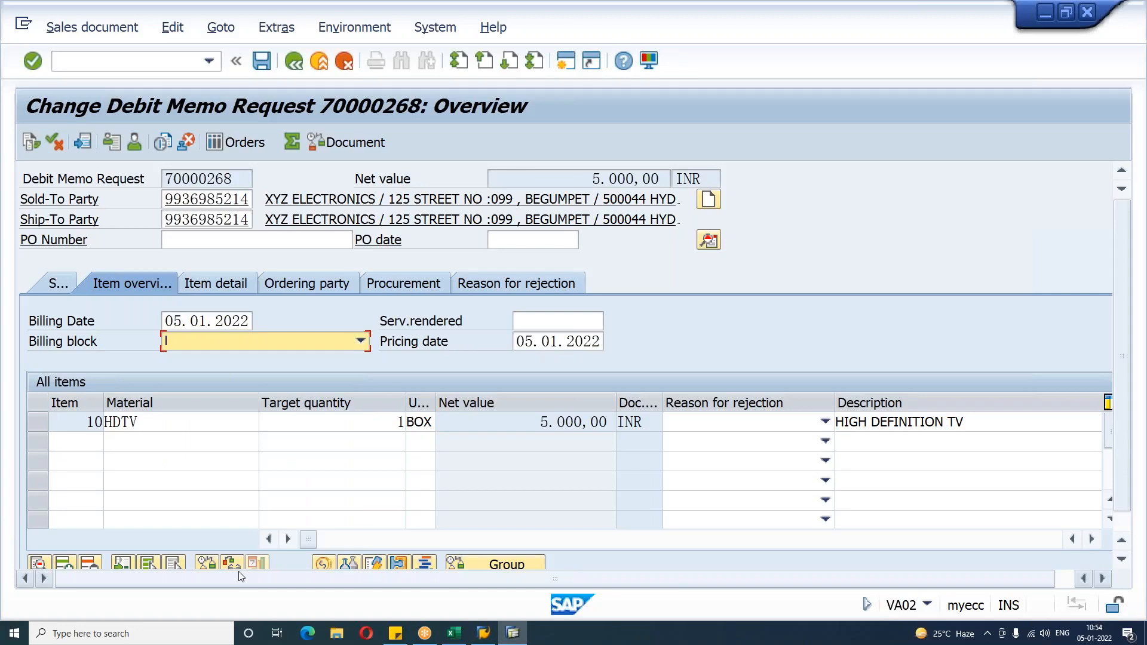
pyautogui.click(261, 61)
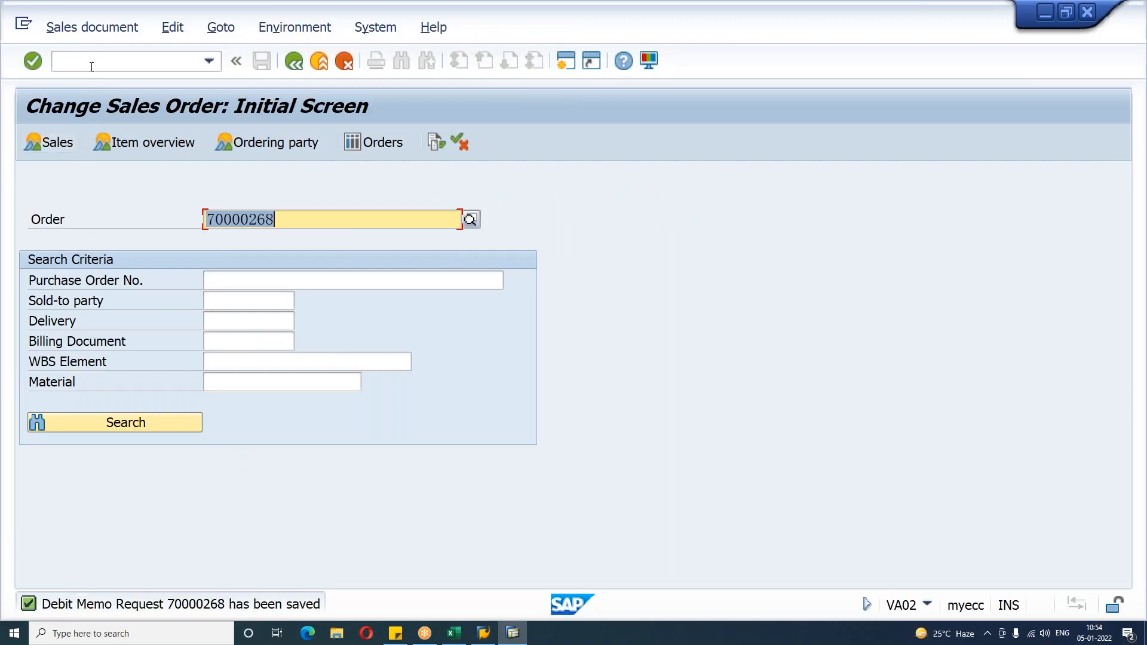
# Step: Create and save the L2 debit memo billing document for request 70000268 in VF01
pyautogui.click(92, 62)
pyautogui.write('/NVF01')
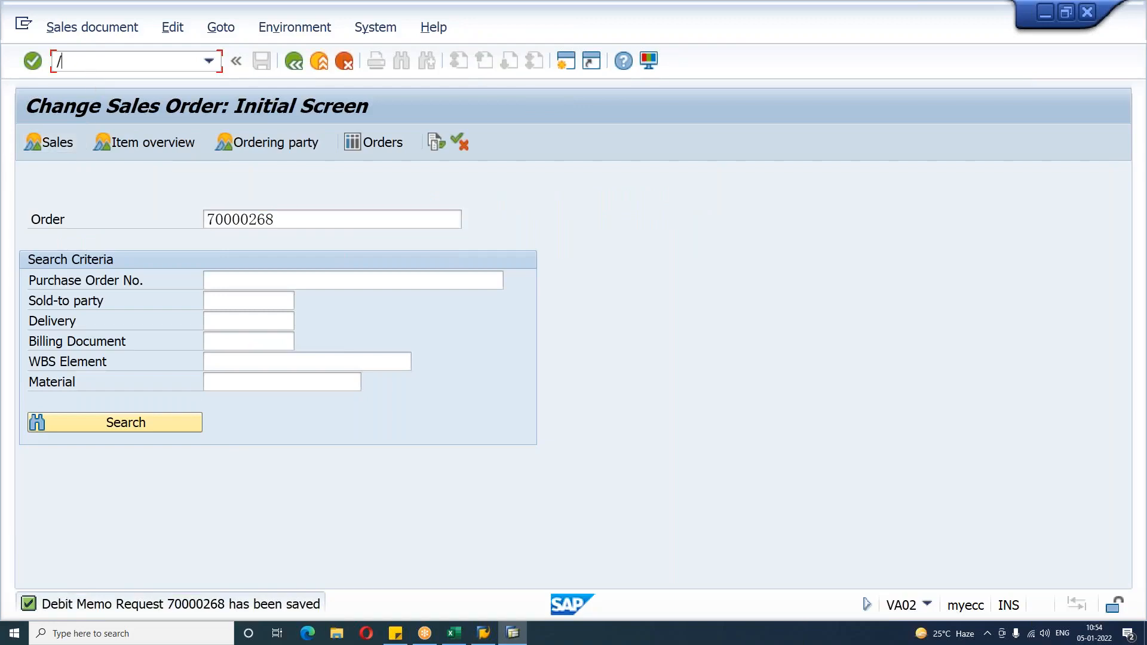
pyautogui.press('Return')
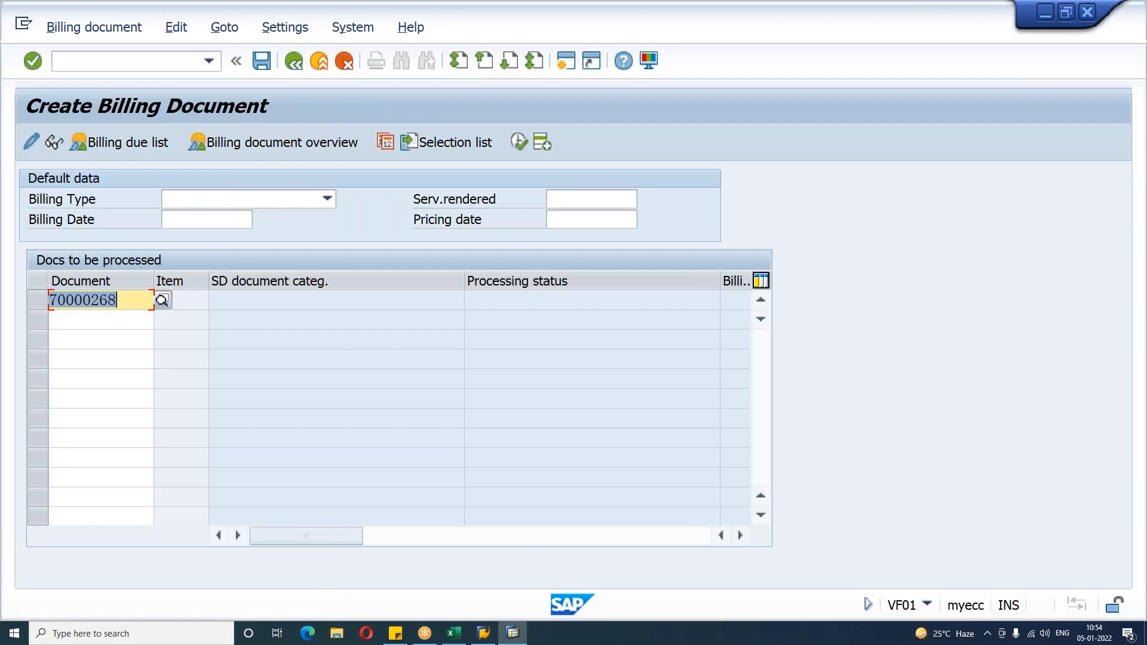
pyautogui.press('Return')
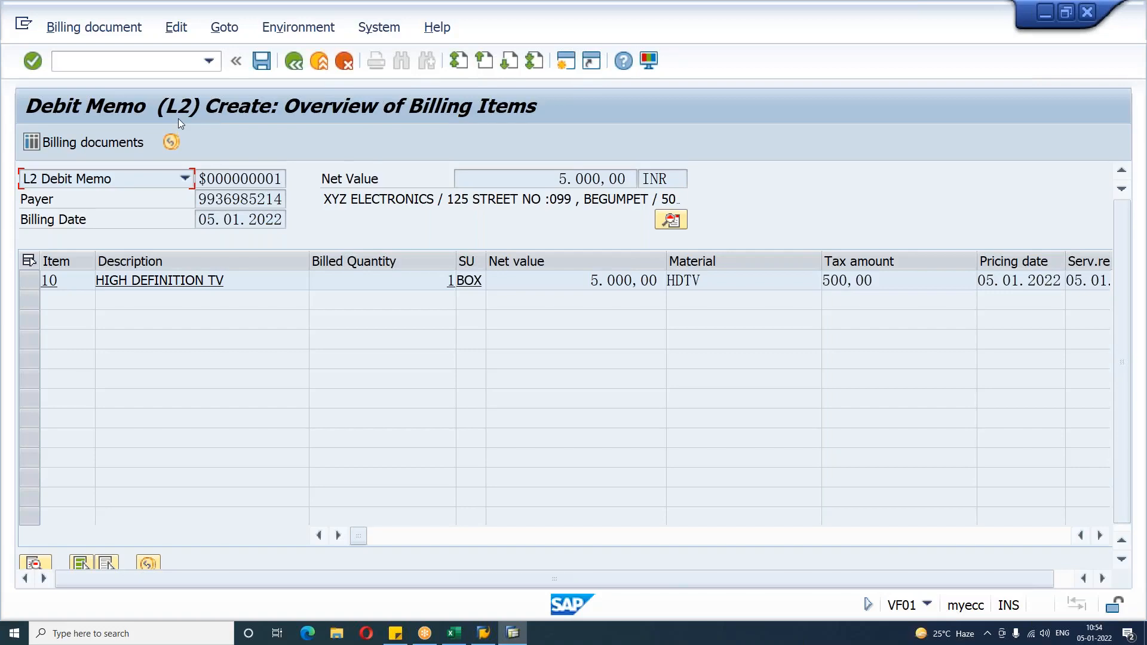
pyautogui.click(450, 280)
pyautogui.moveTo(588, 281); pyautogui.dragTo(670, 282)
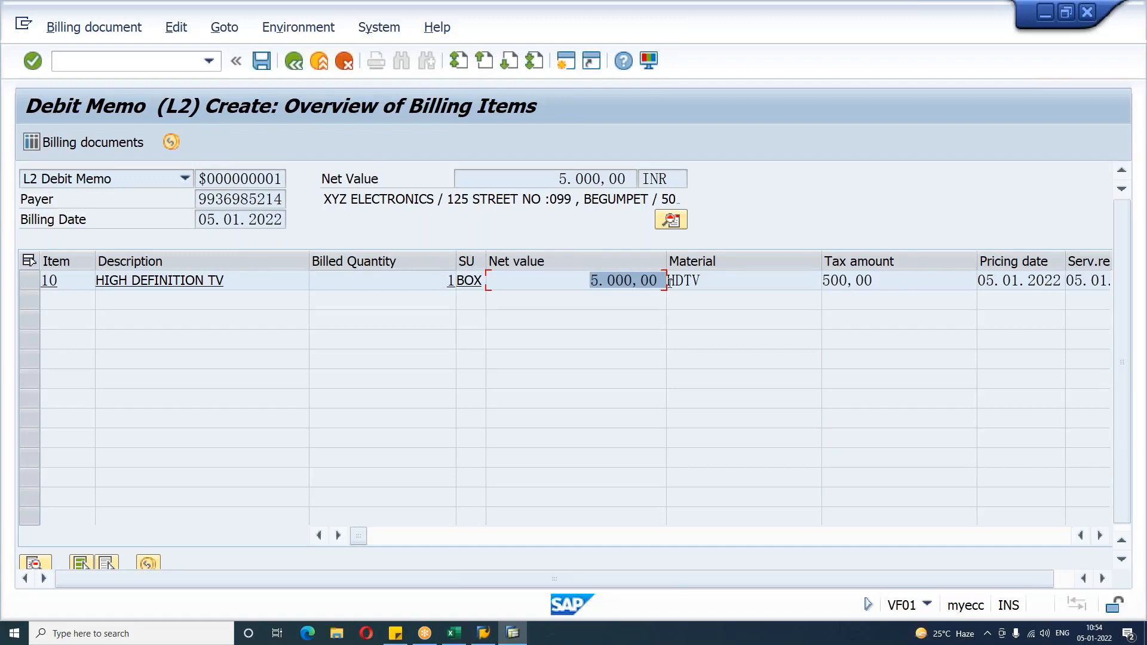
pyautogui.click(261, 61)
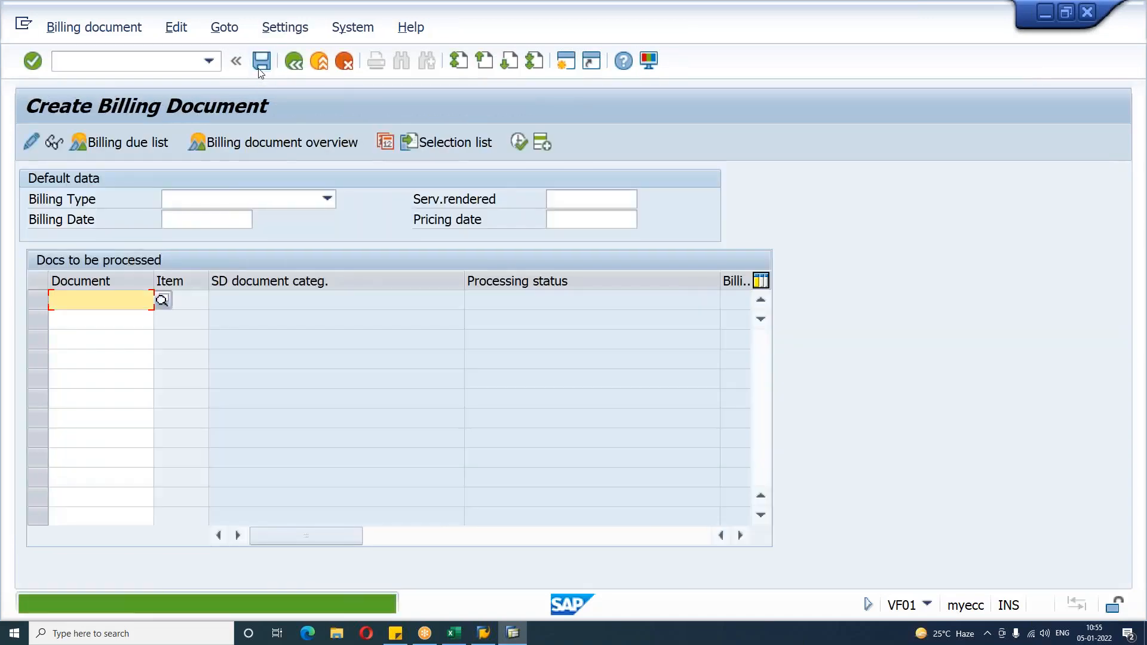
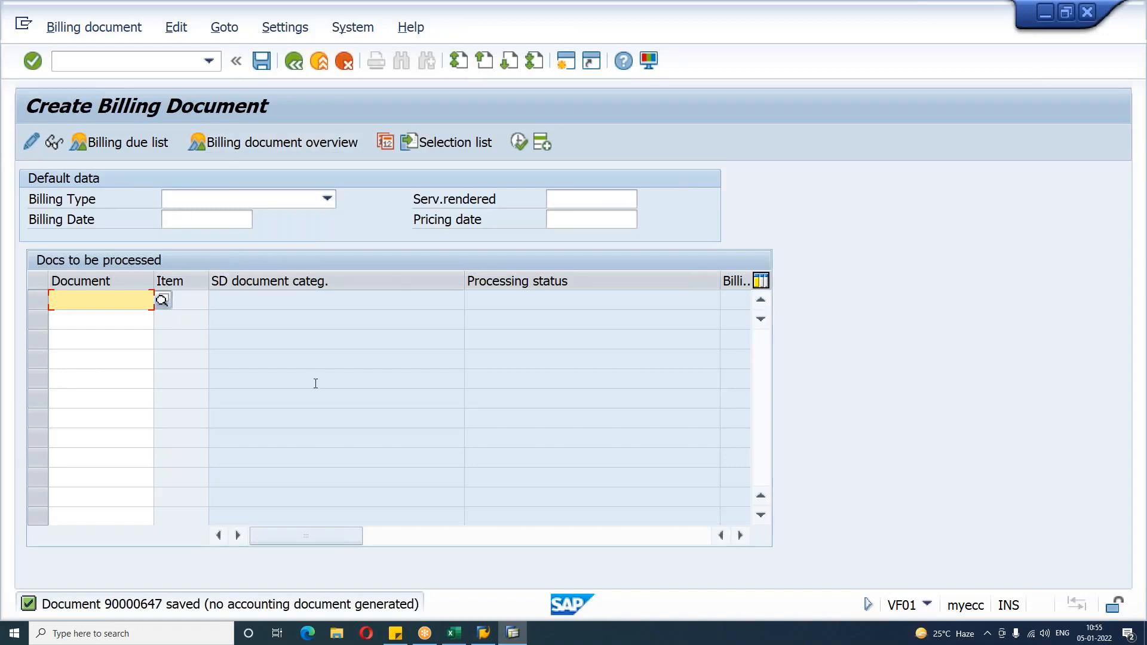
# Step: Open sales document type DR in VOV8 and review its SD document category in the possible entries list
pyautogui.click(103, 67)
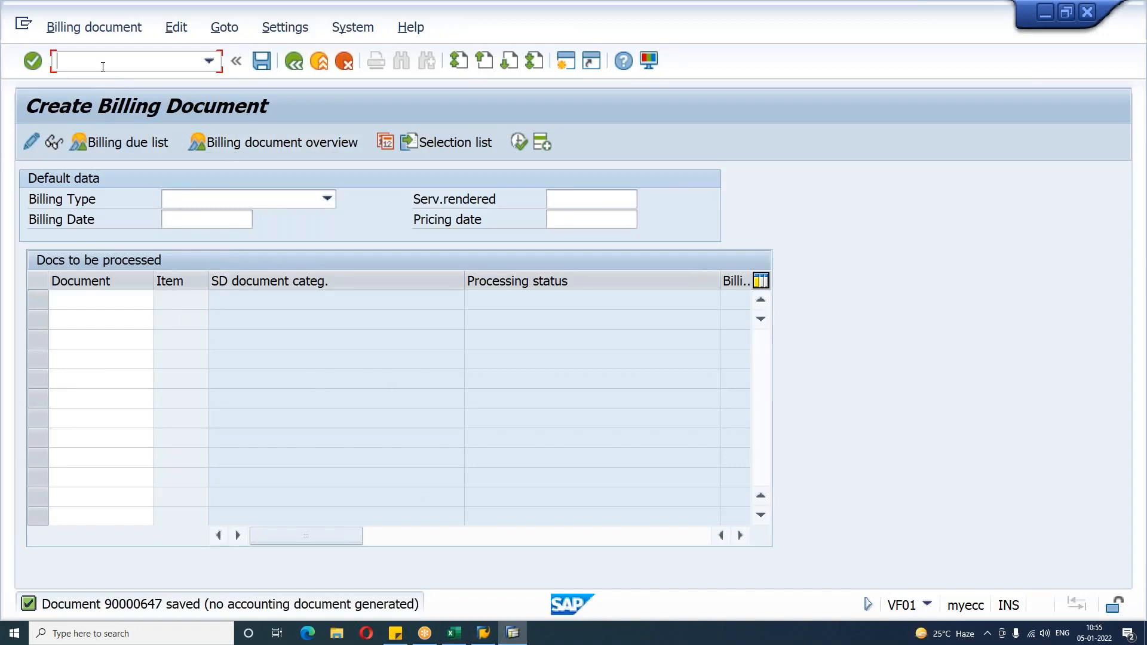
pyautogui.write('/nvov8')
pyautogui.press('Return')
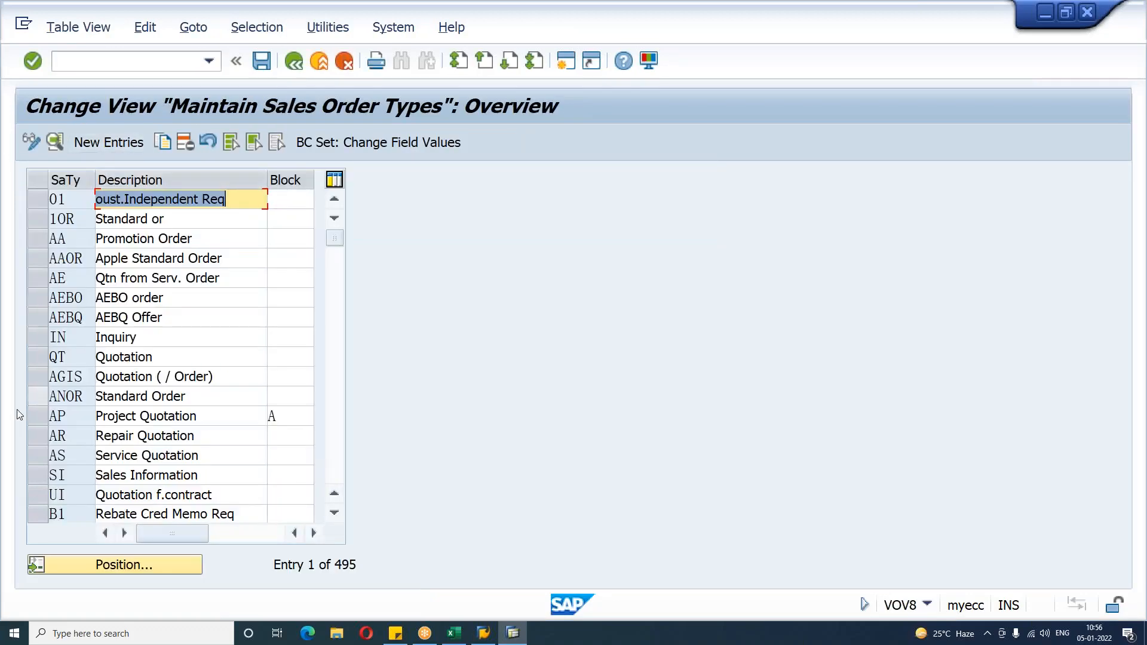
pyautogui.click(149, 562)
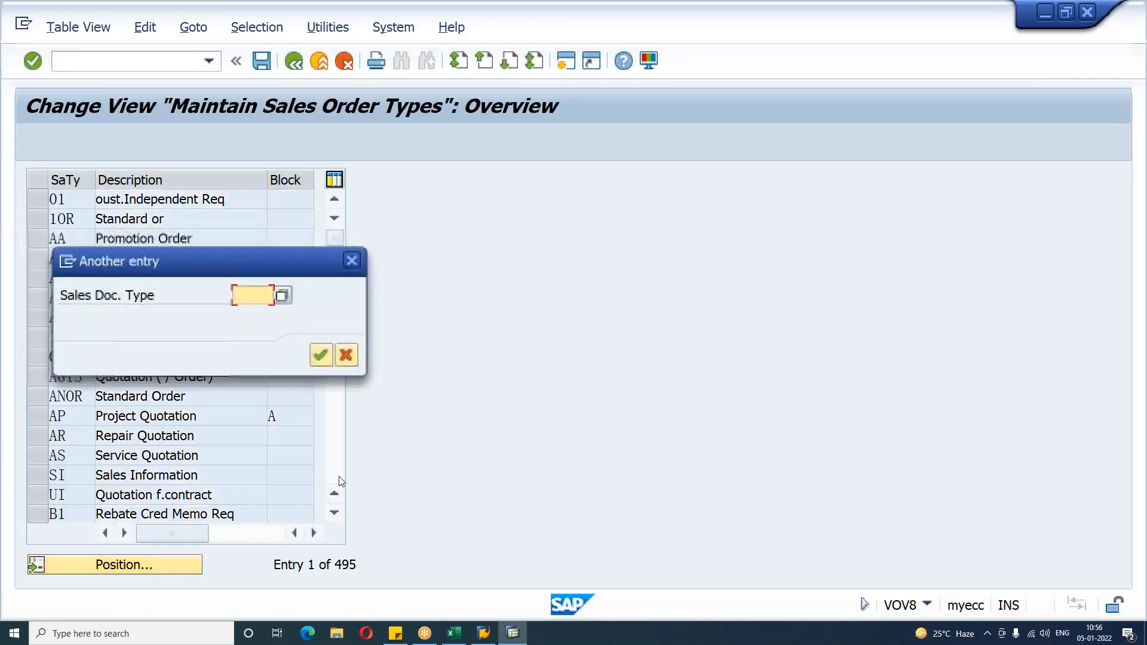
pyautogui.write('L2')
pyautogui.press('Return')
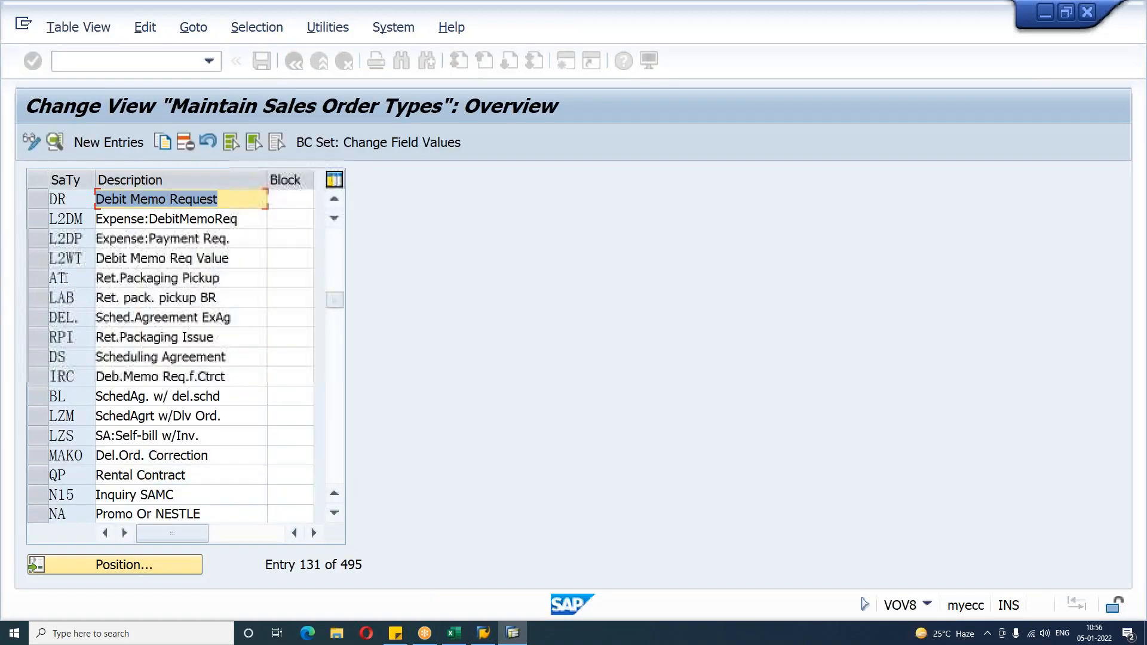
pyautogui.doubleClick(241, 196)
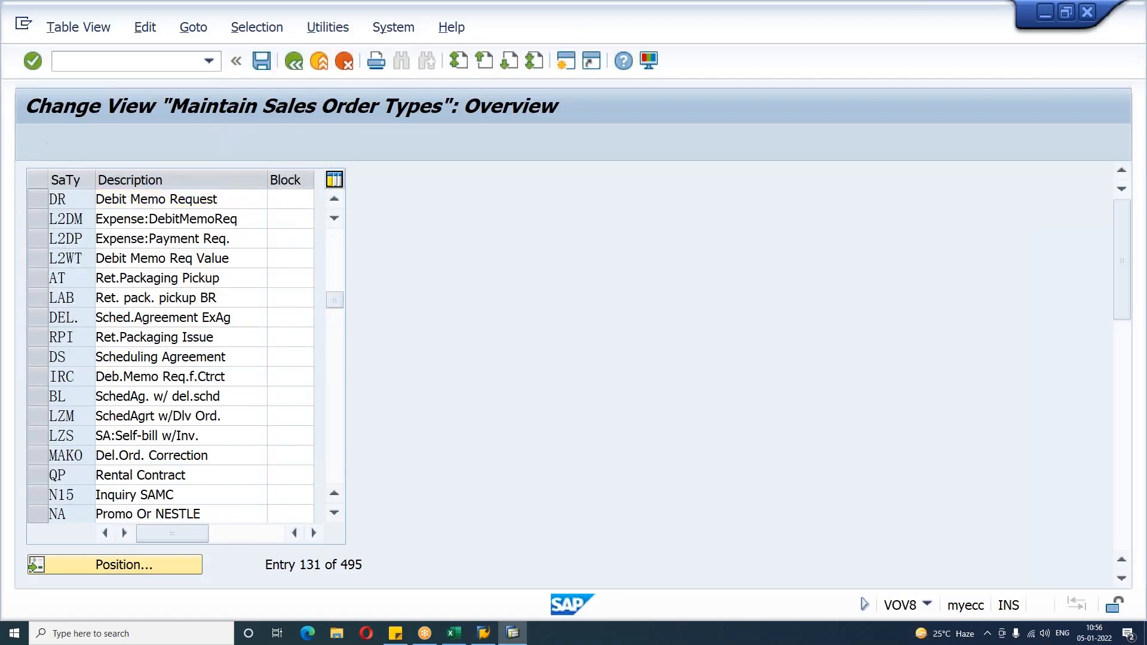
pyautogui.click(226, 201)
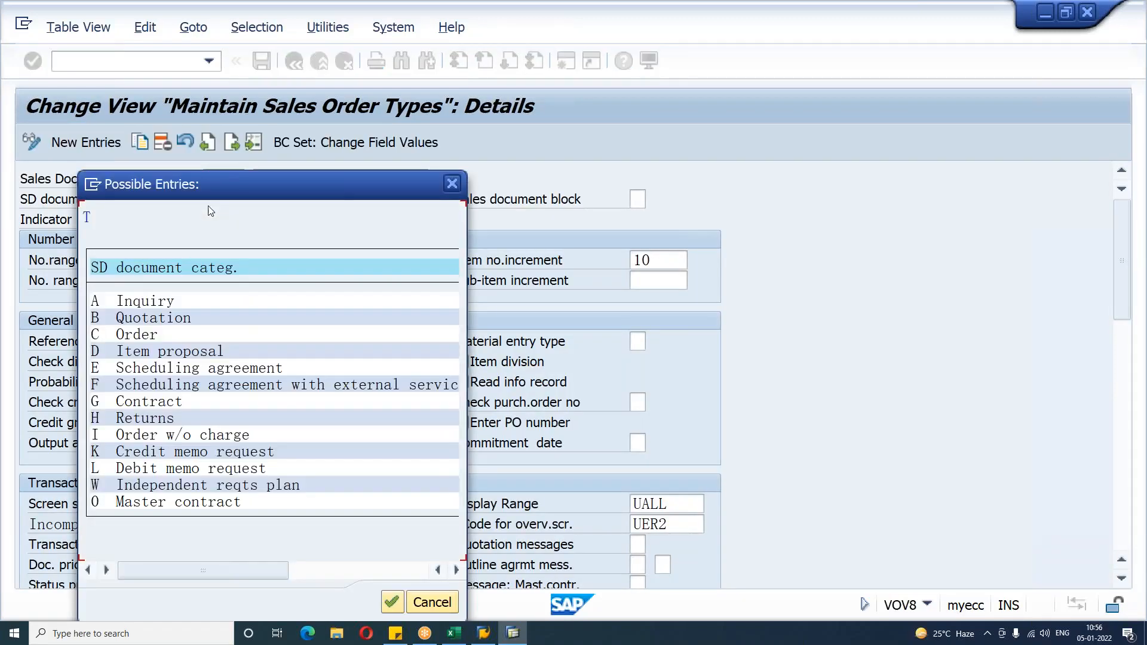
pyautogui.click(156, 470)
pyautogui.press('Return')
# Step: Scroll to the billing settings of DR and review its order-related billing type L2 and billing block 09
pyautogui.scroll(-5, 330, 423)
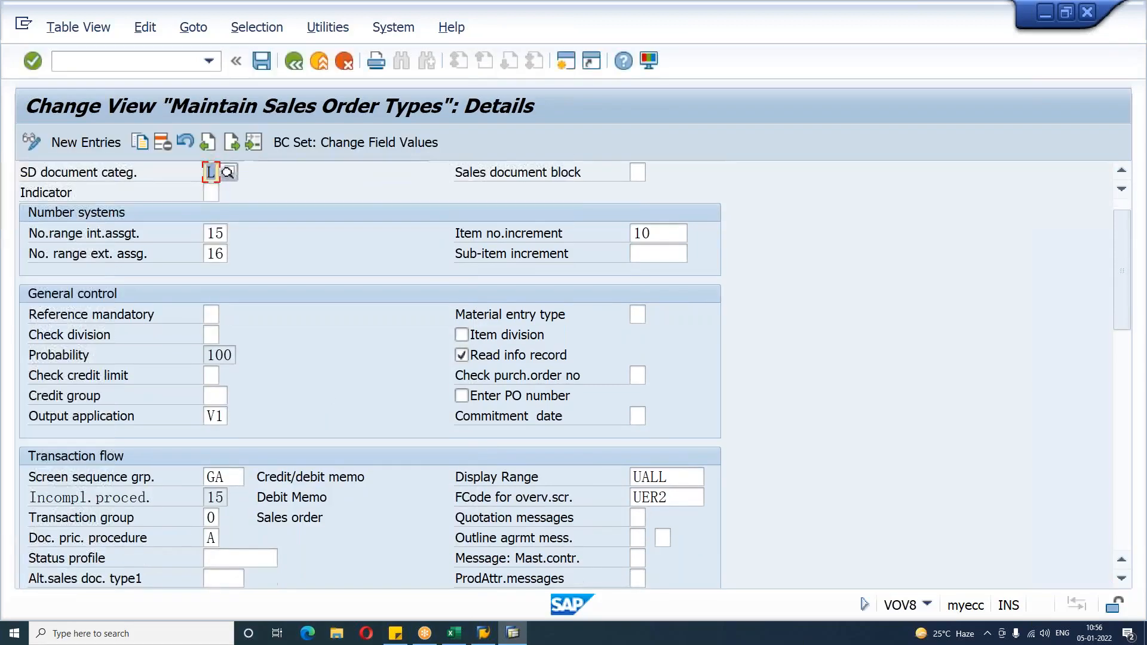
pyautogui.scroll(-6, 319, 521)
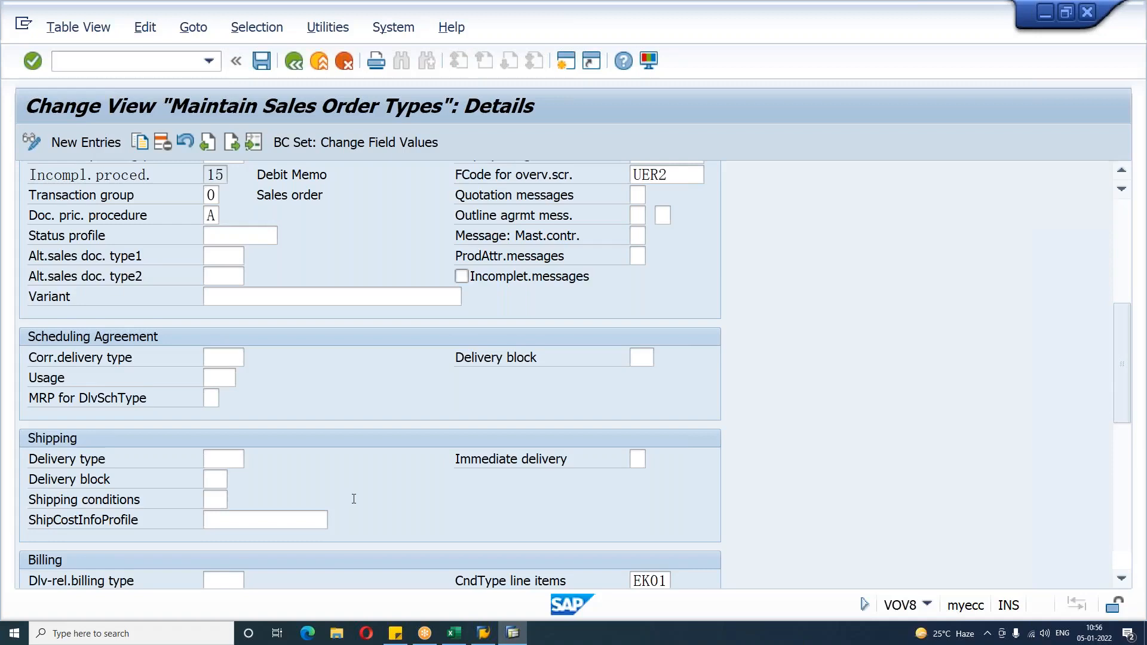
pyautogui.scroll(-4, 354, 498)
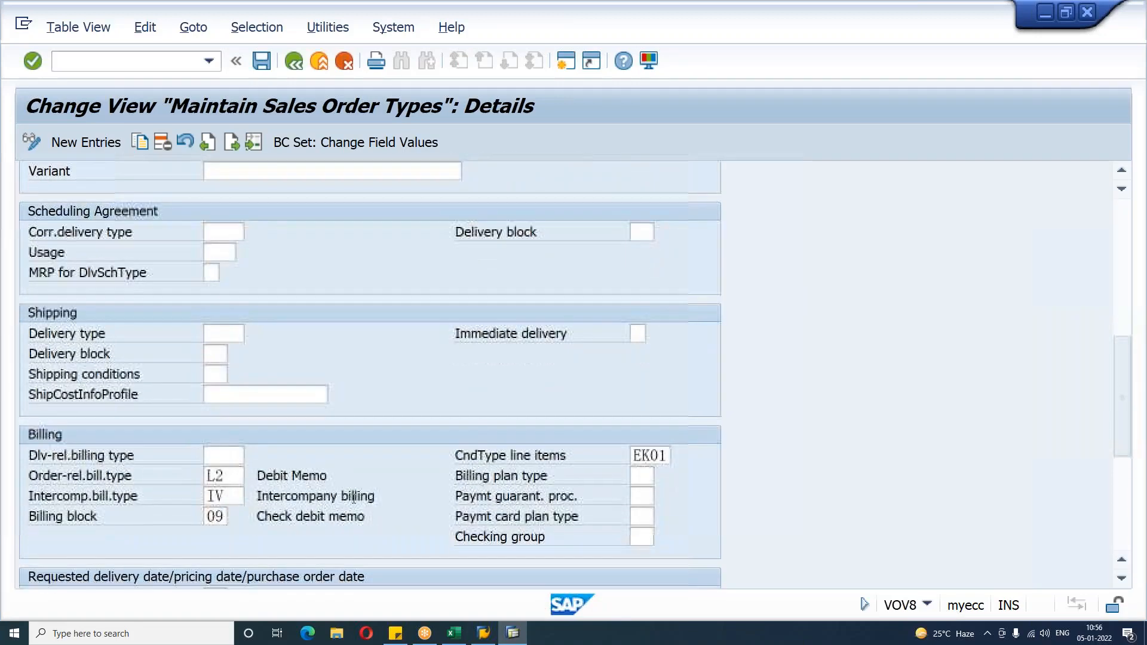
pyautogui.click(81, 481)
pyautogui.click(231, 477)
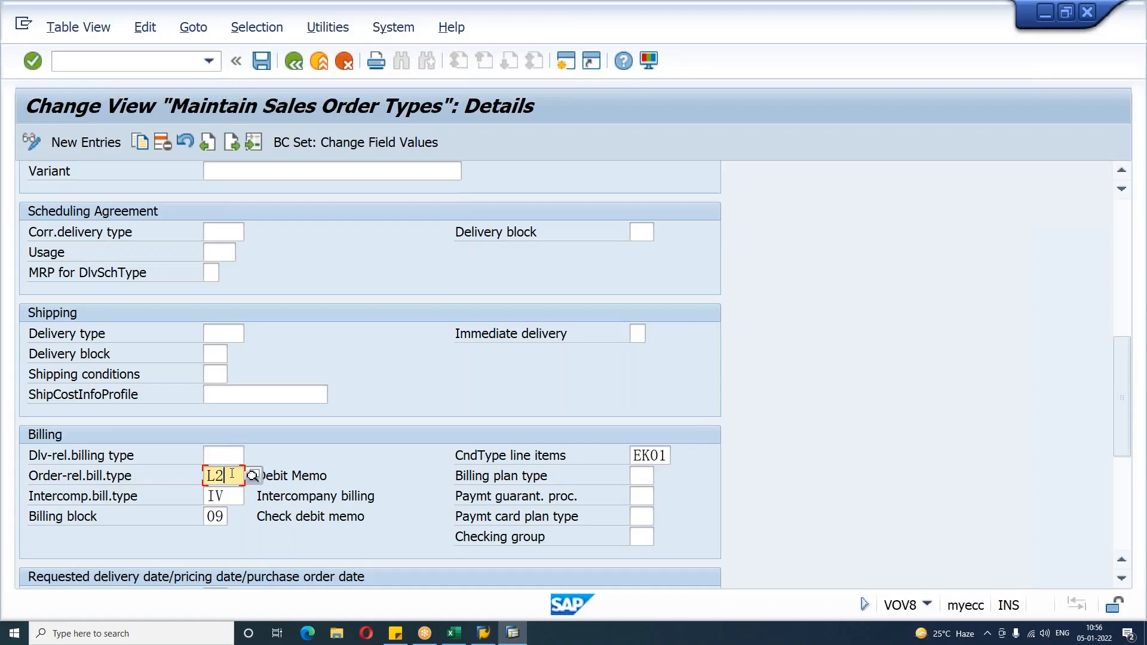
pyautogui.click(216, 516)
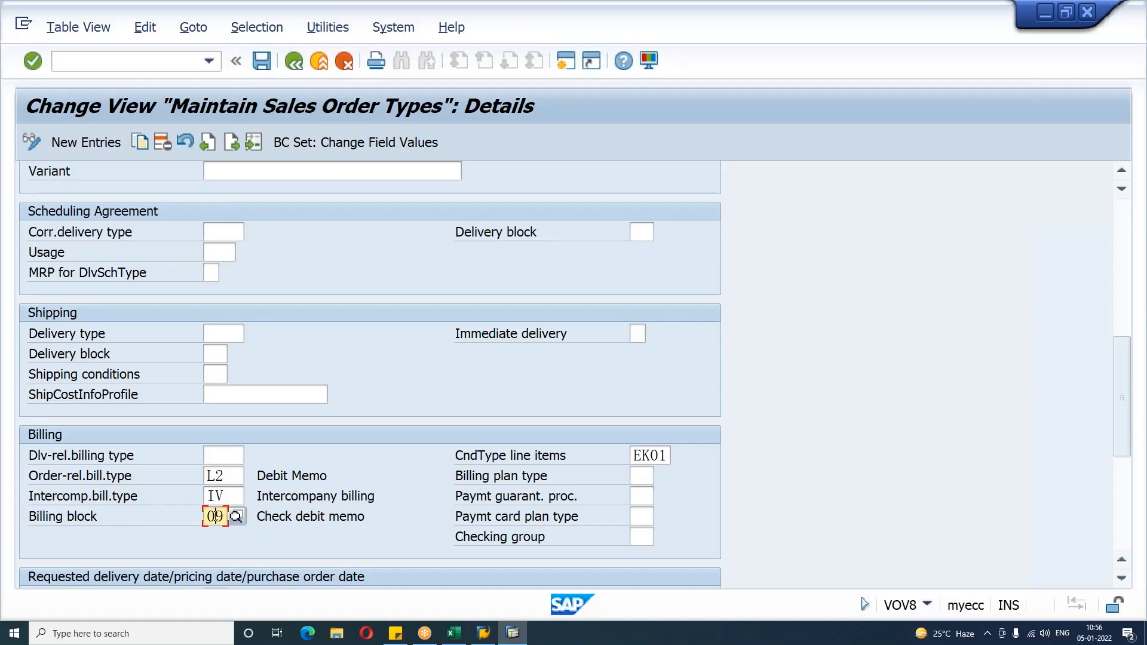
pyautogui.click(268, 519)
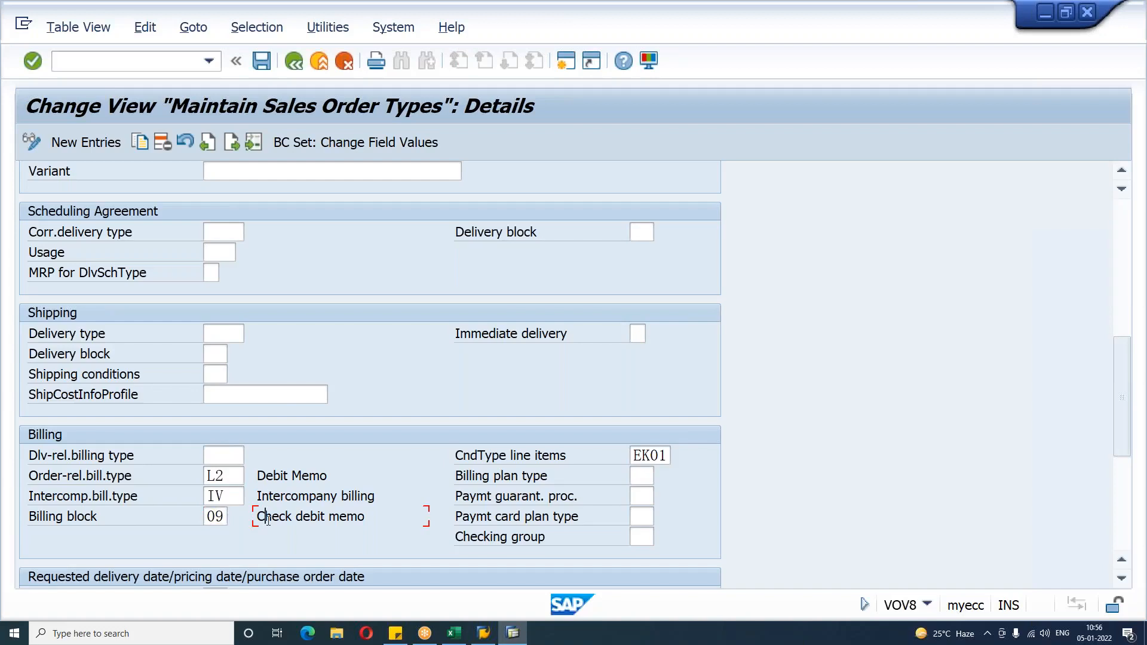
# Step: Consult the debit memo notes in the Excel workbook and return to SAP
pyautogui.click(454, 632)
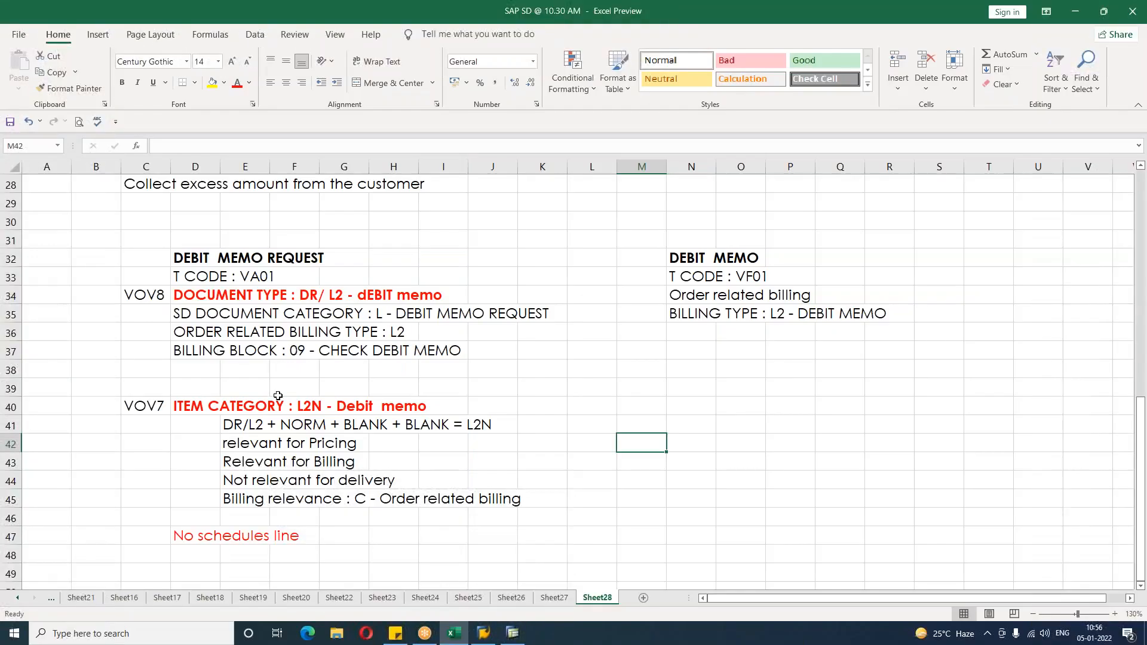
pyautogui.click(165, 457)
pyautogui.hotkey('alt', 'Tab')
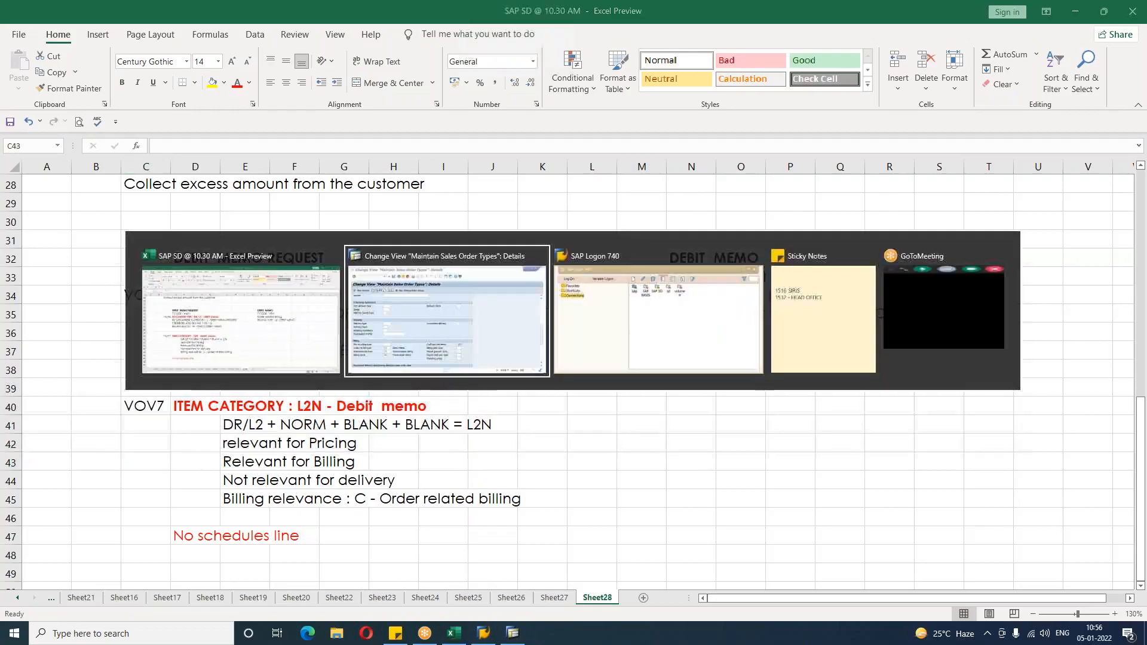
# Step: Open the details of item category L2N in VOV7
pyautogui.click(120, 61)
pyautogui.write('/NVOV7')
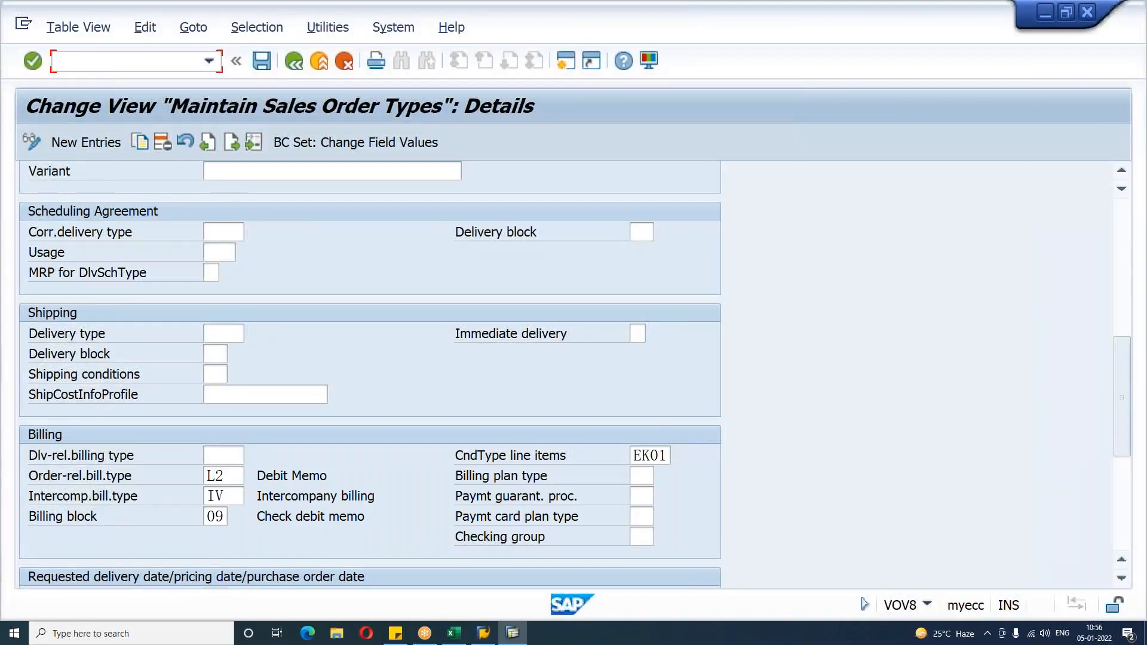
pyautogui.press('Return')
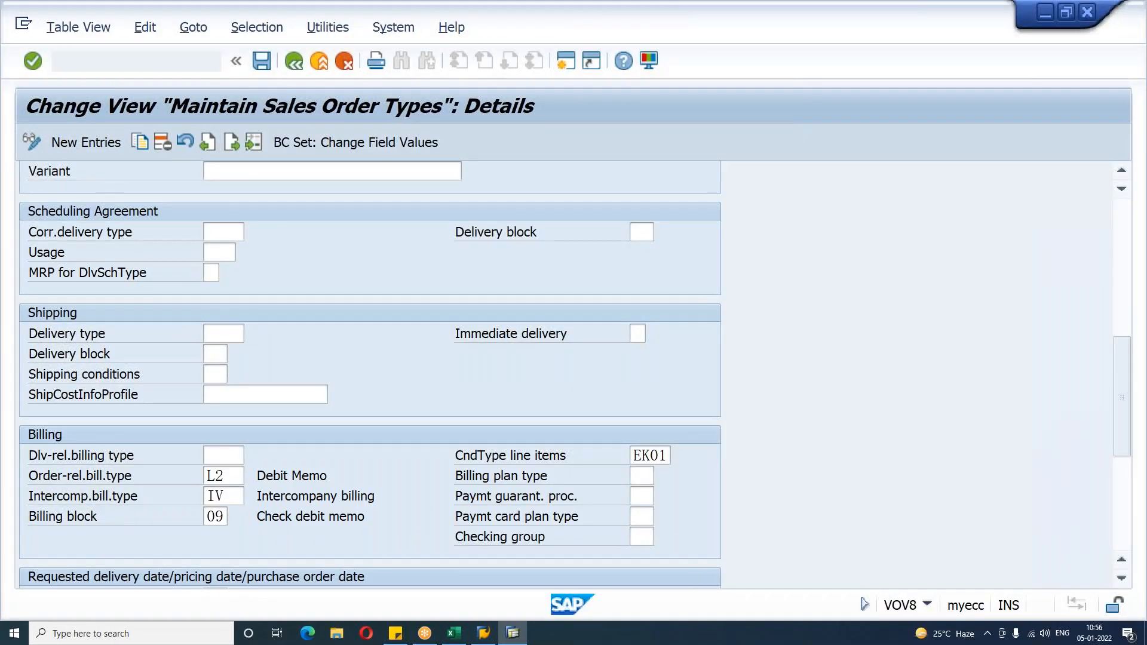
pyautogui.click(135, 564)
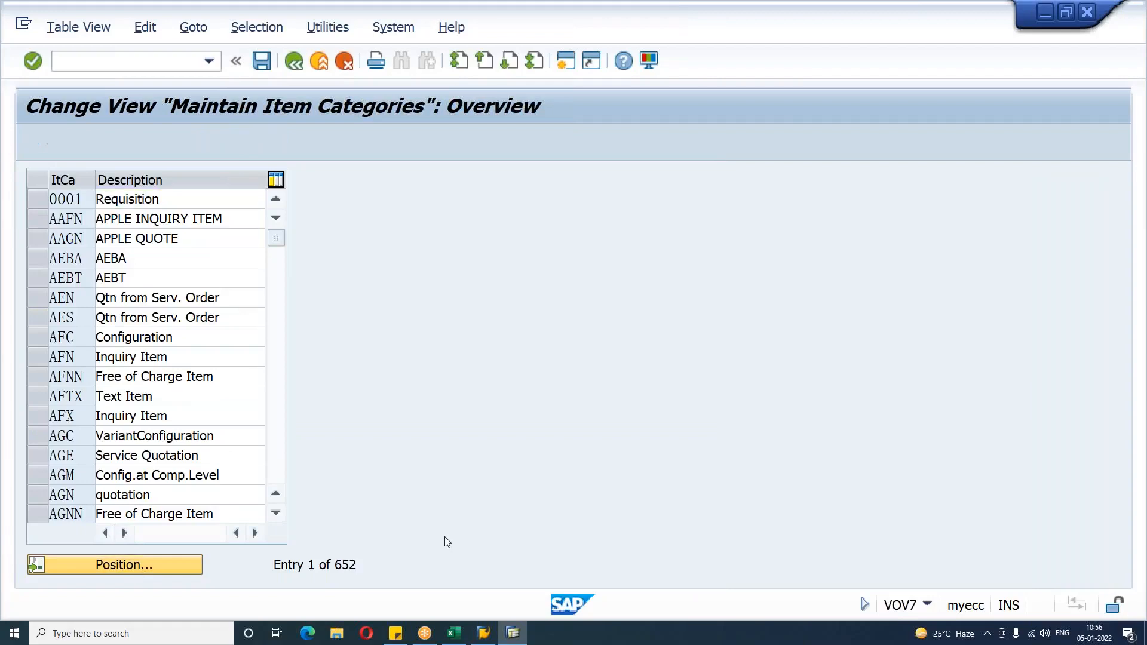
pyautogui.write('L2N')
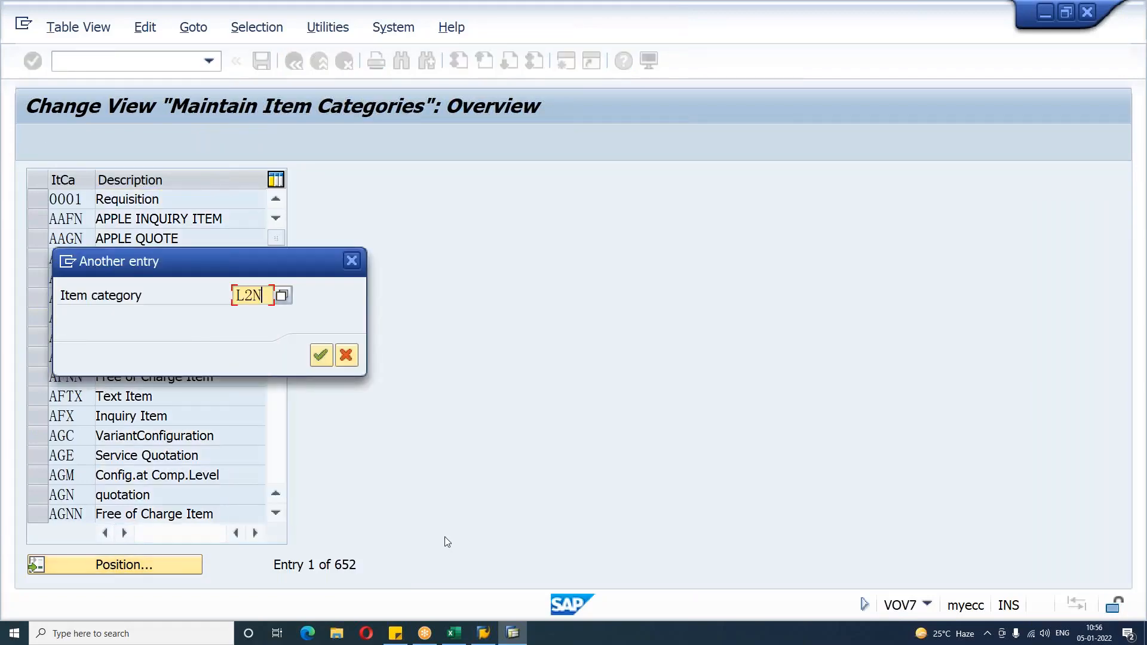
pyautogui.press('Return')
pyautogui.click(34, 200)
pyautogui.click(52, 142)
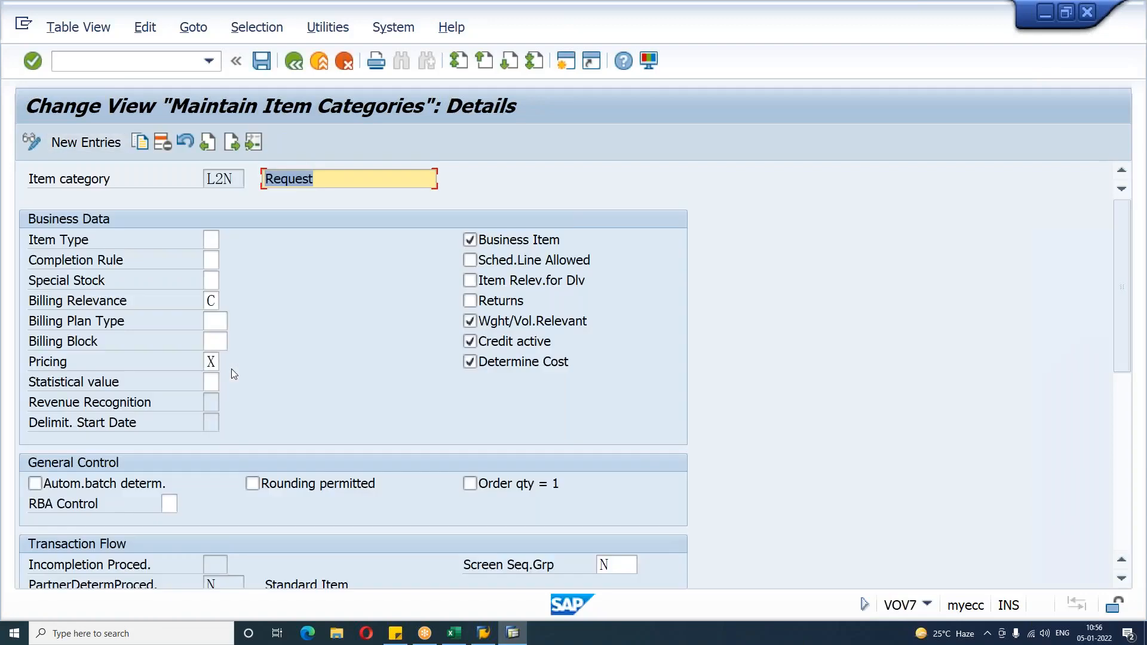
# Step: Review L2N's billing relevance, pricing and schedule line allowed settings
pyautogui.click(210, 299)
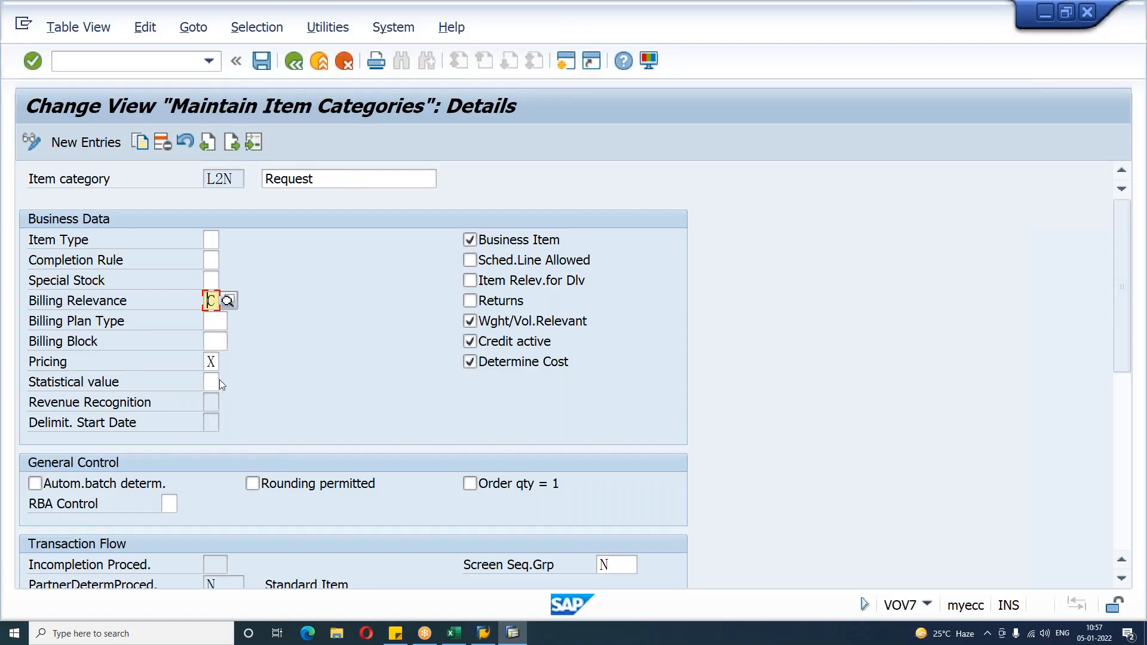
pyautogui.click(212, 364)
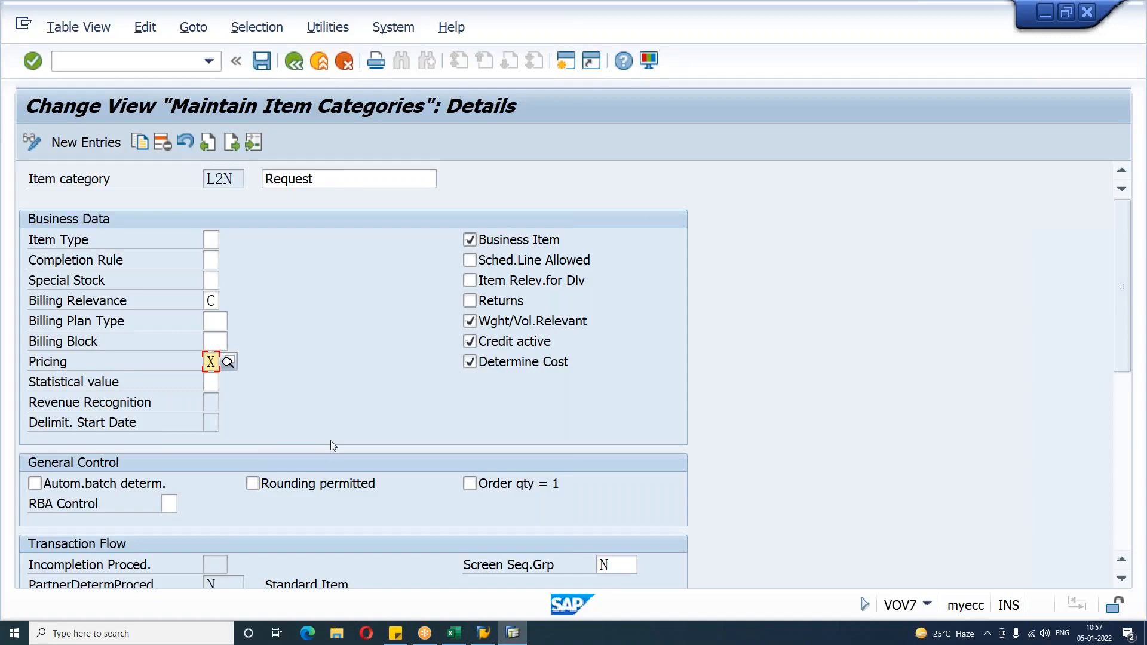
pyautogui.click(521, 263)
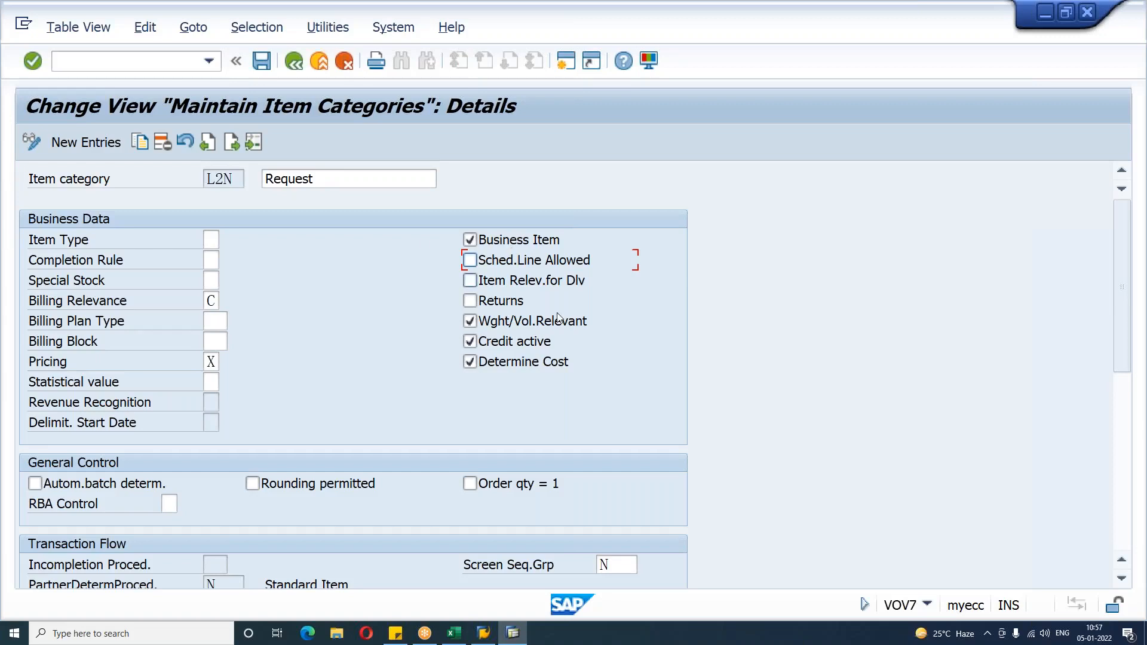
# Step: Switch to the Excel workbook and add a new worksheet after Sheet28
pyautogui.click(454, 633)
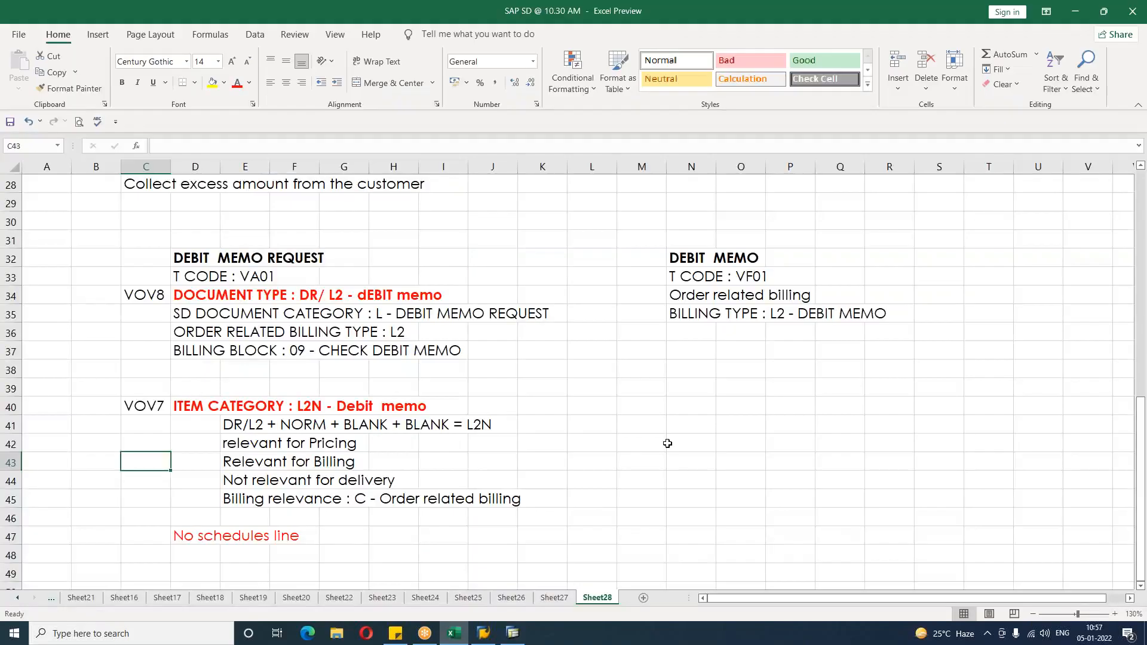
pyautogui.click(667, 443)
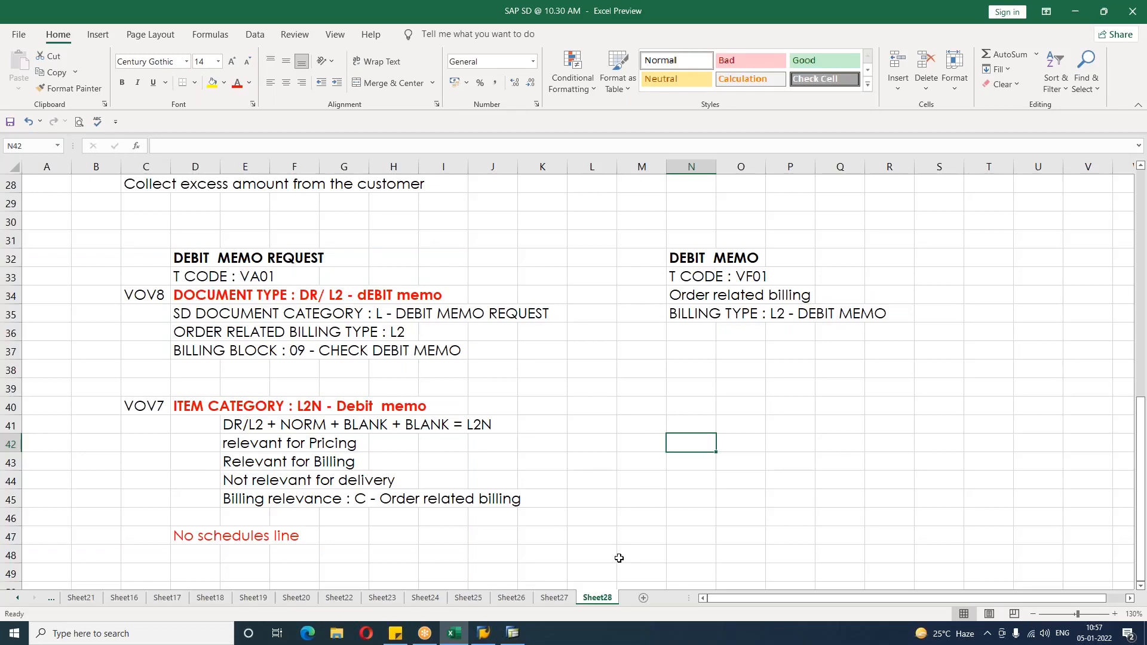
pyautogui.click(626, 479)
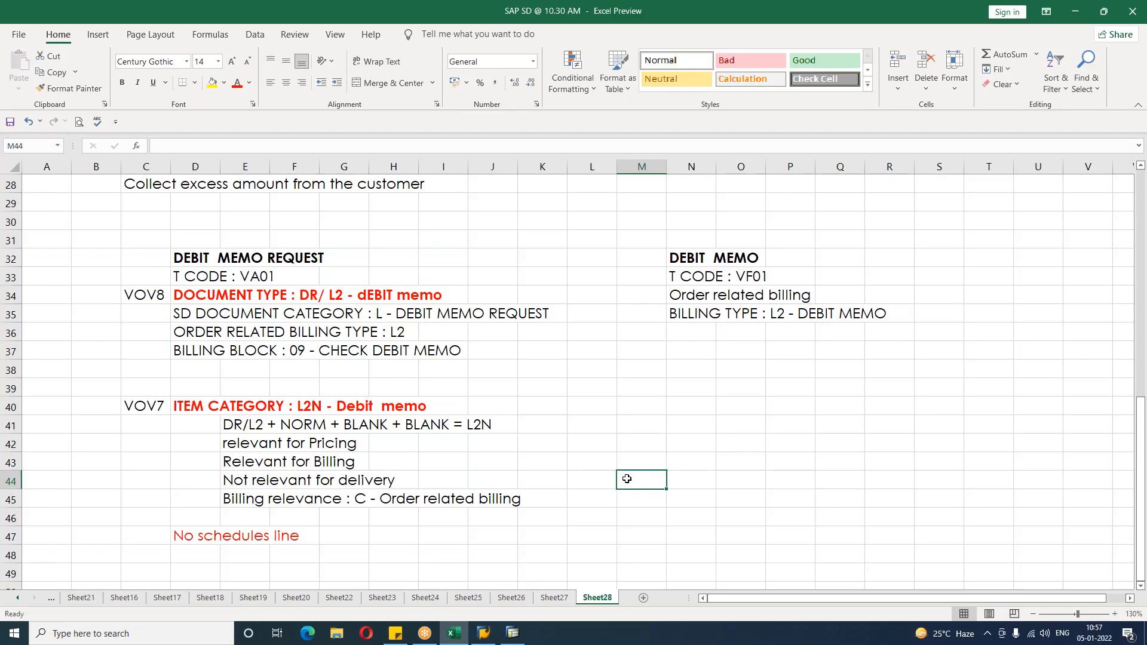
pyautogui.click(588, 550)
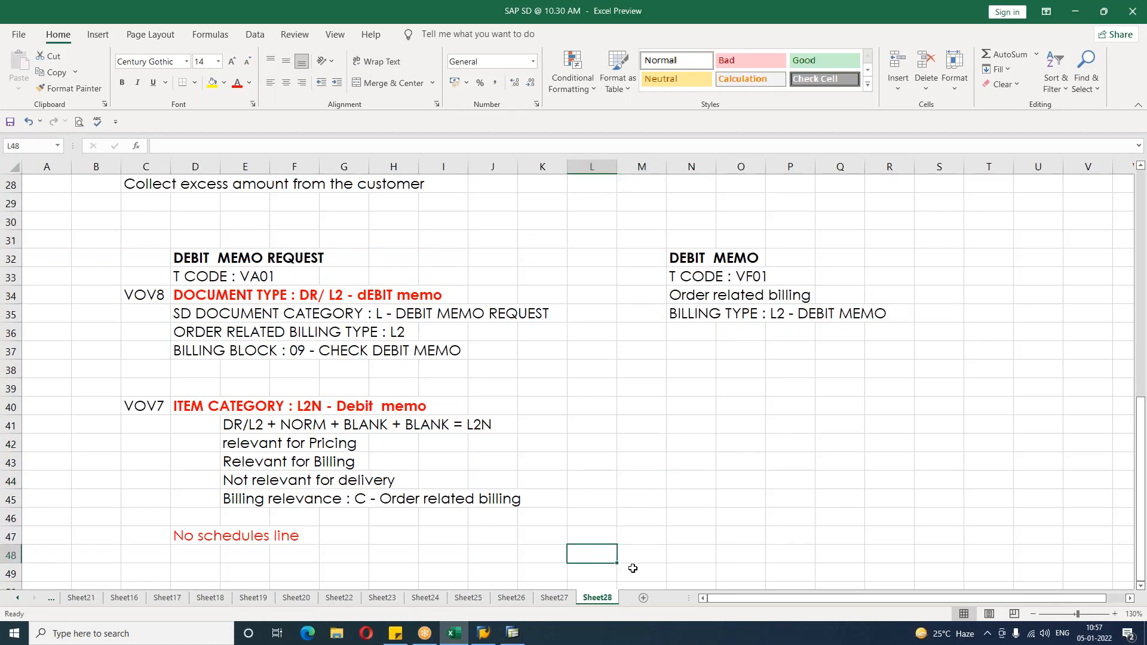
pyautogui.click(644, 598)
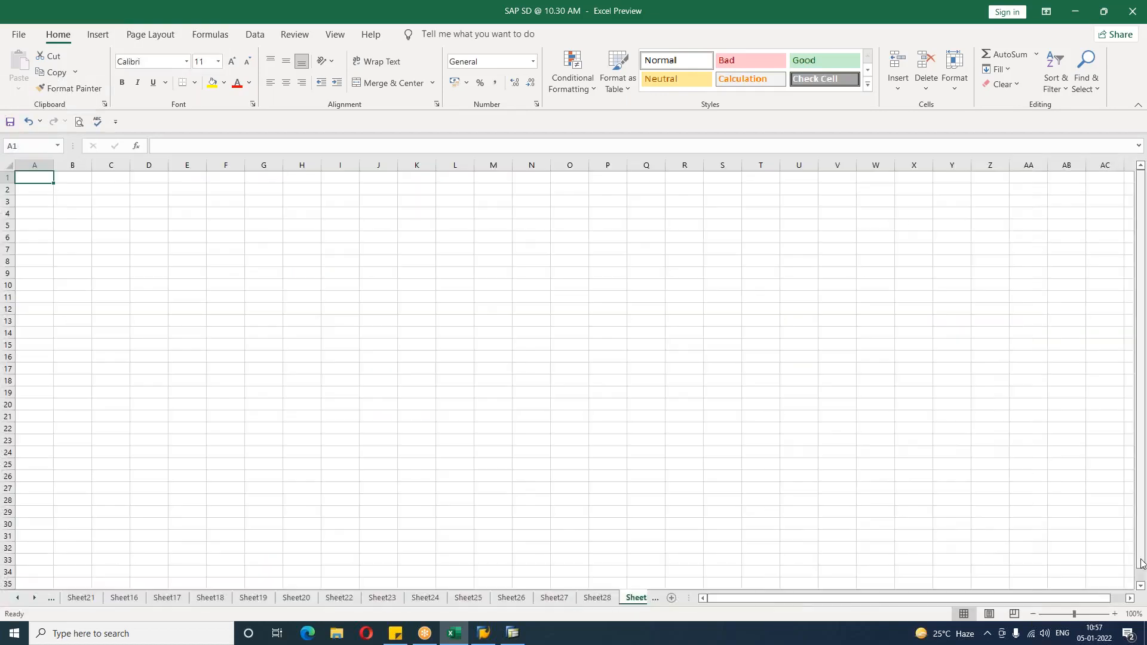
# Step: Select all cells of the new sheet and set the font to Century Gothic, size 14
pyautogui.click(1115, 614)
pyautogui.click(1115, 614)
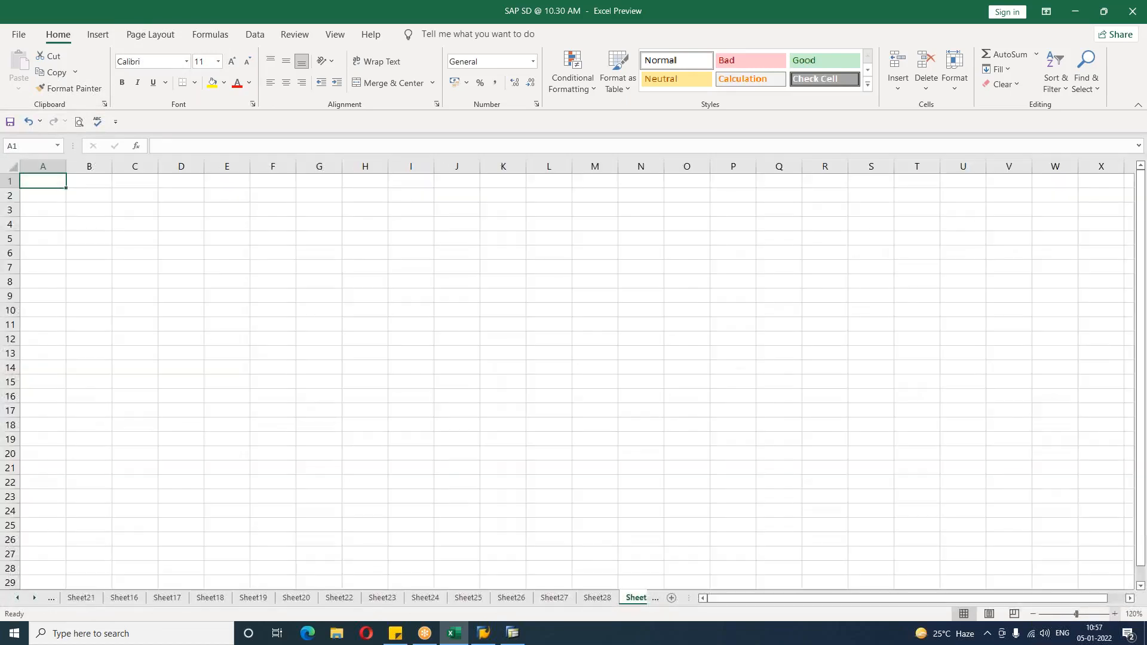
pyautogui.click(1115, 614)
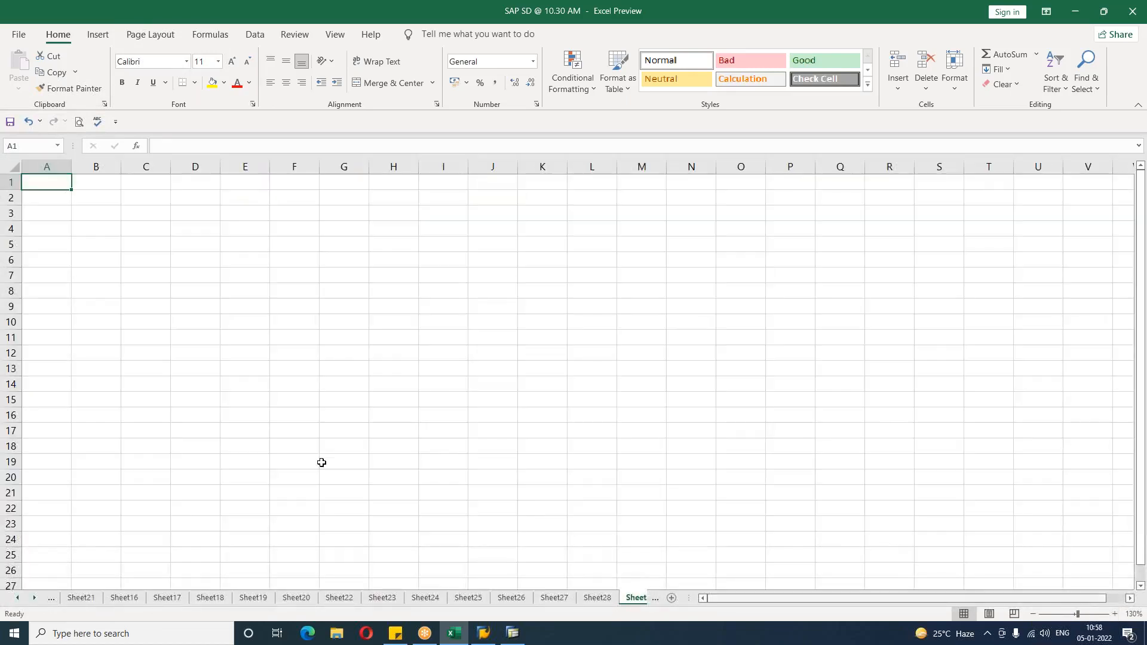
pyautogui.click(13, 167)
pyautogui.click(186, 62)
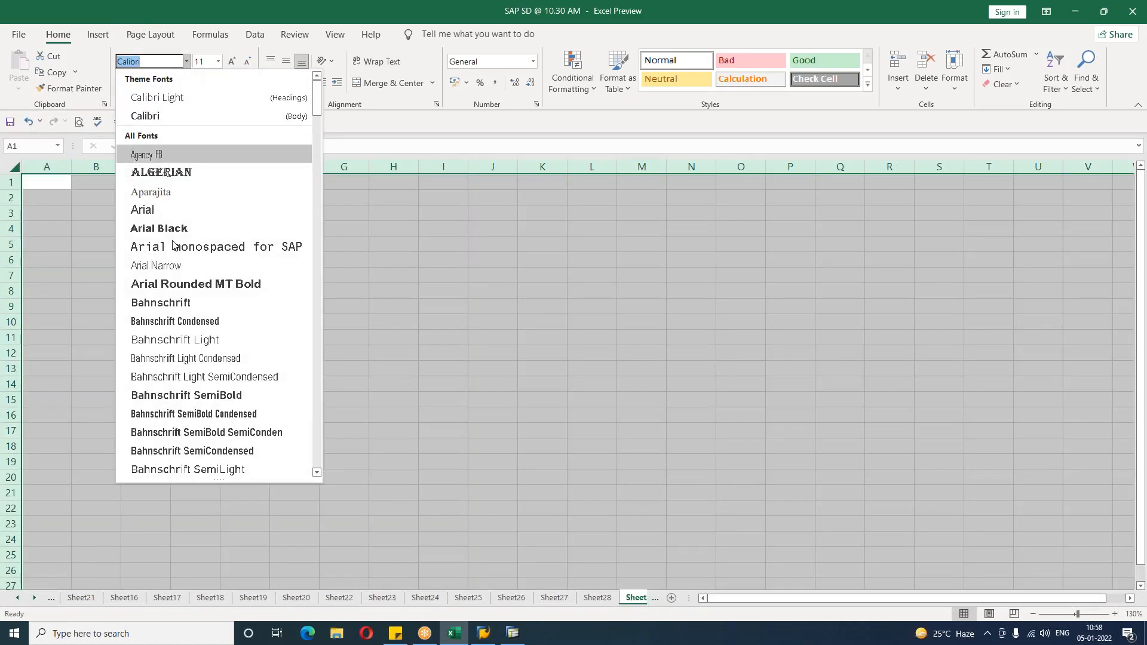
pyautogui.scroll(-5, 193, 374)
pyautogui.scroll(-5, 192, 374)
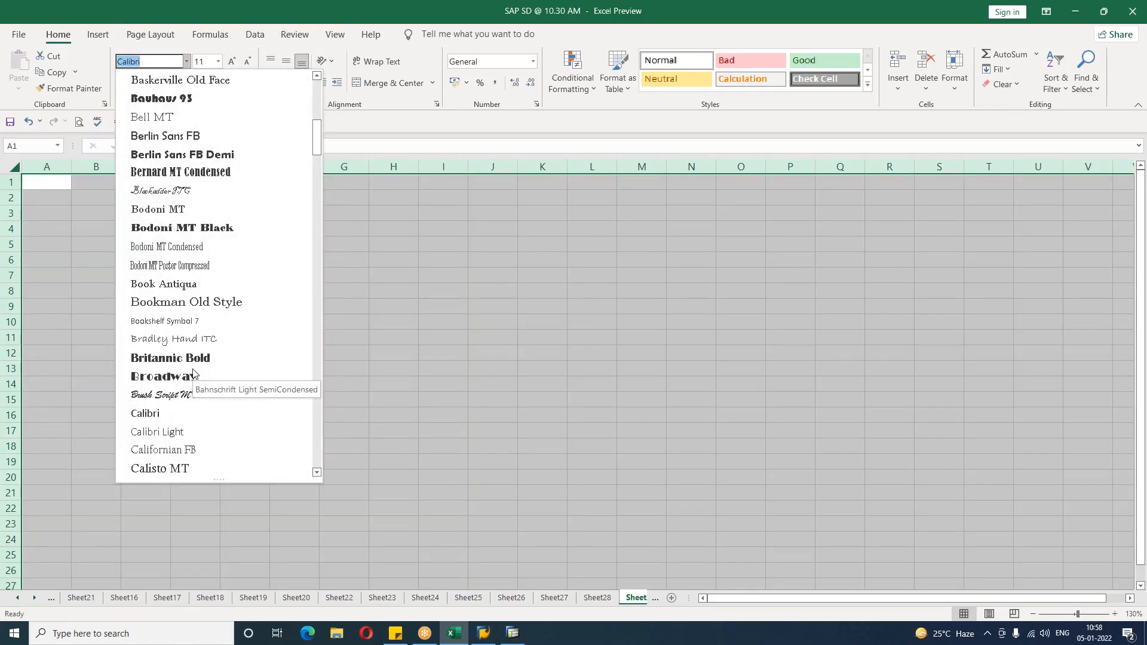
pyautogui.scroll(-1, 193, 374)
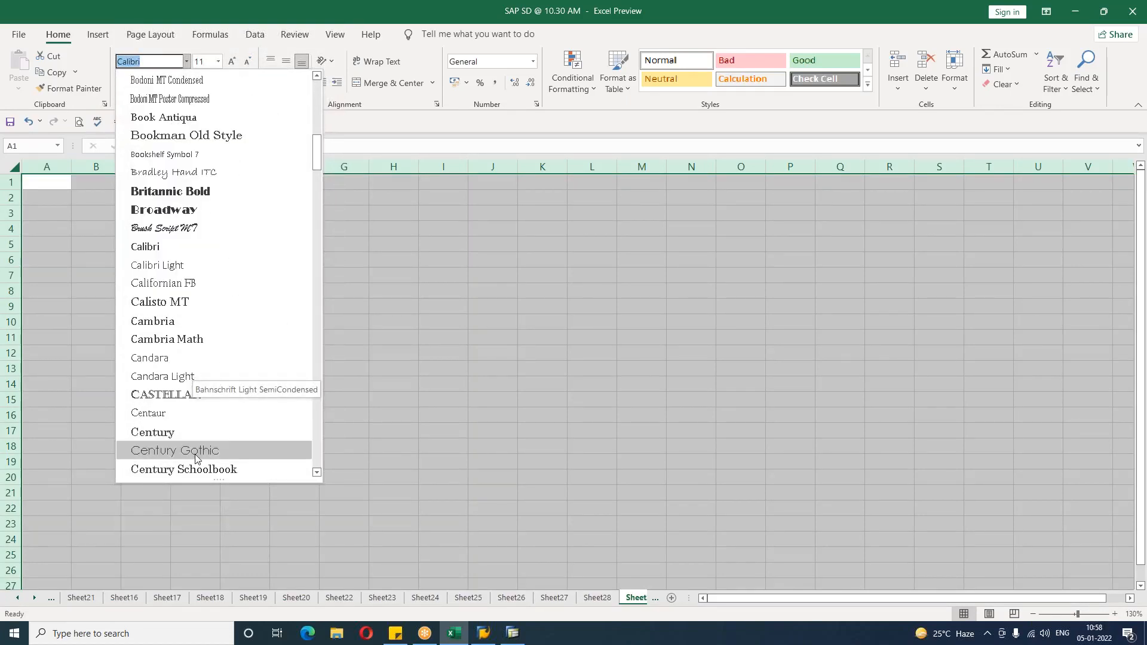
pyautogui.click(192, 451)
pyautogui.click(218, 62)
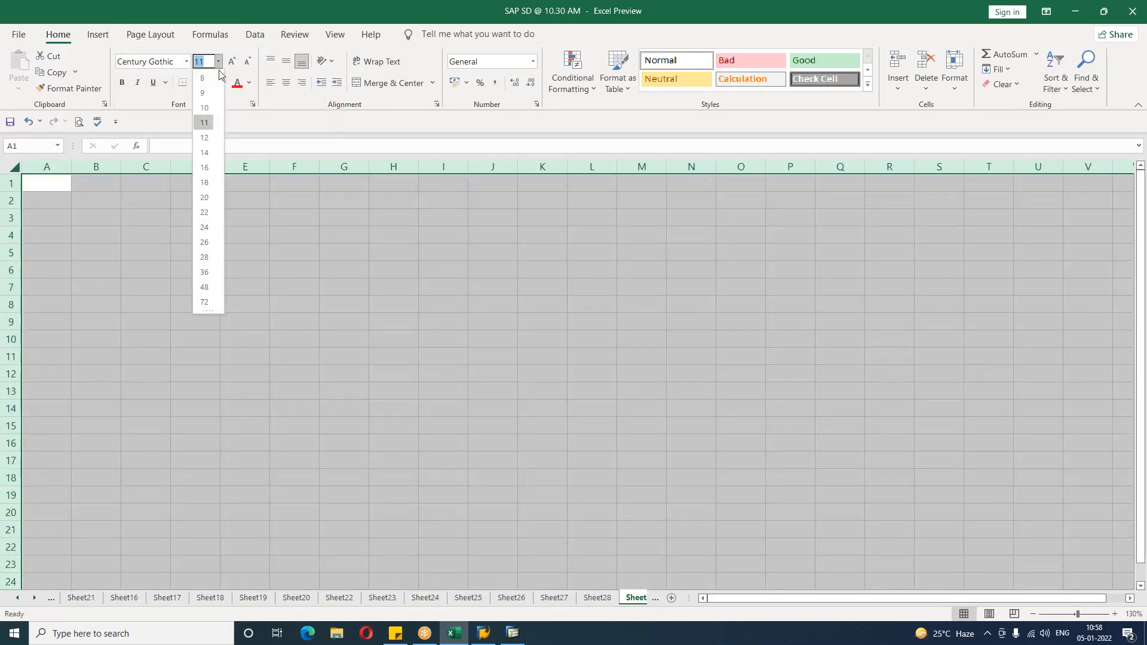
pyautogui.click(203, 160)
# Step: Enter the heading CONTRACTS in cell B2 of the new sheet
pyautogui.click(102, 204)
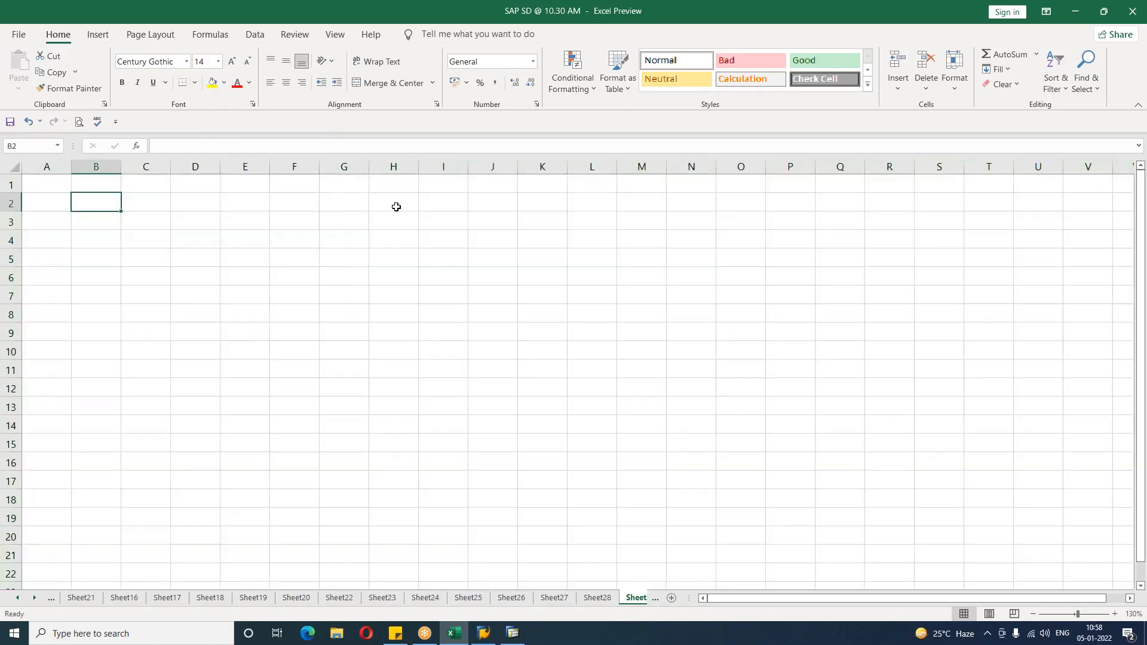
pyautogui.write('contra')
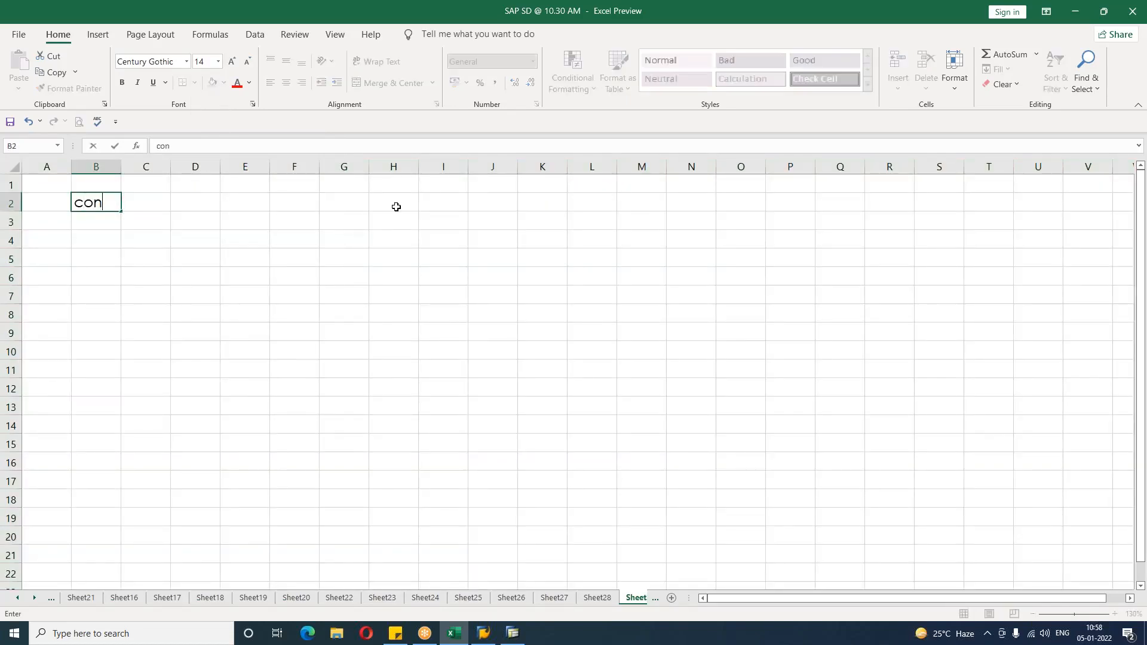
pyautogui.press('BackSpace')
pyautogui.press('BackSpace')
pyautogui.press('BackSpace')
pyautogui.press('BackSpace')
pyautogui.press('BackSpace')
pyautogui.press('BackSpace')
pyautogui.write('CONTRACTS')
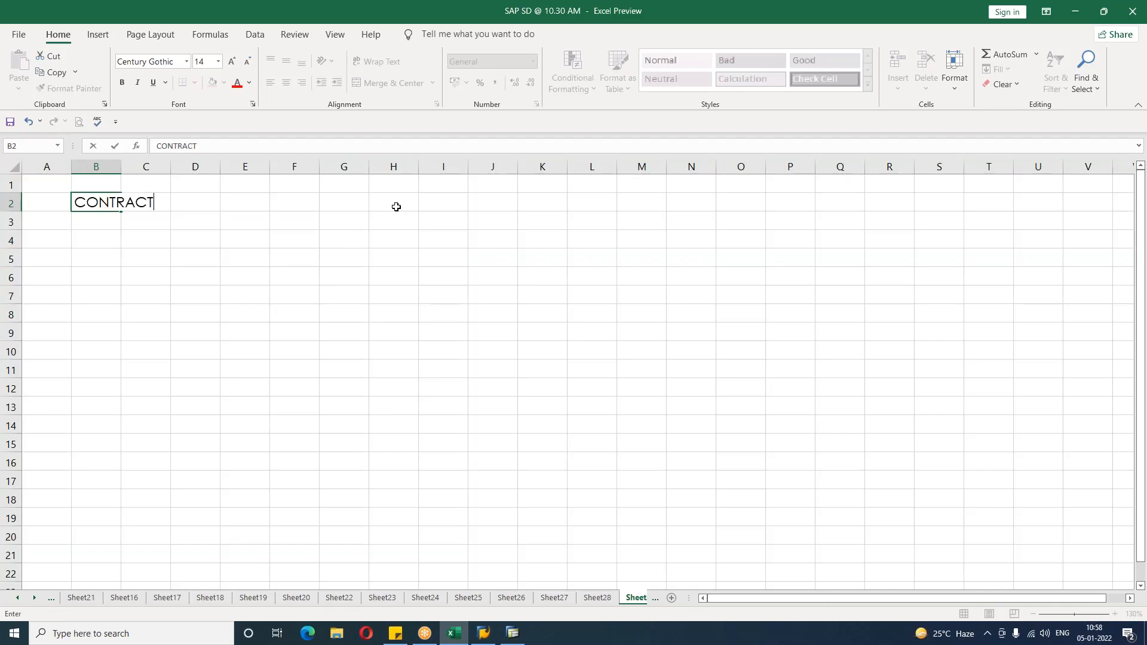
pyautogui.press('Return')
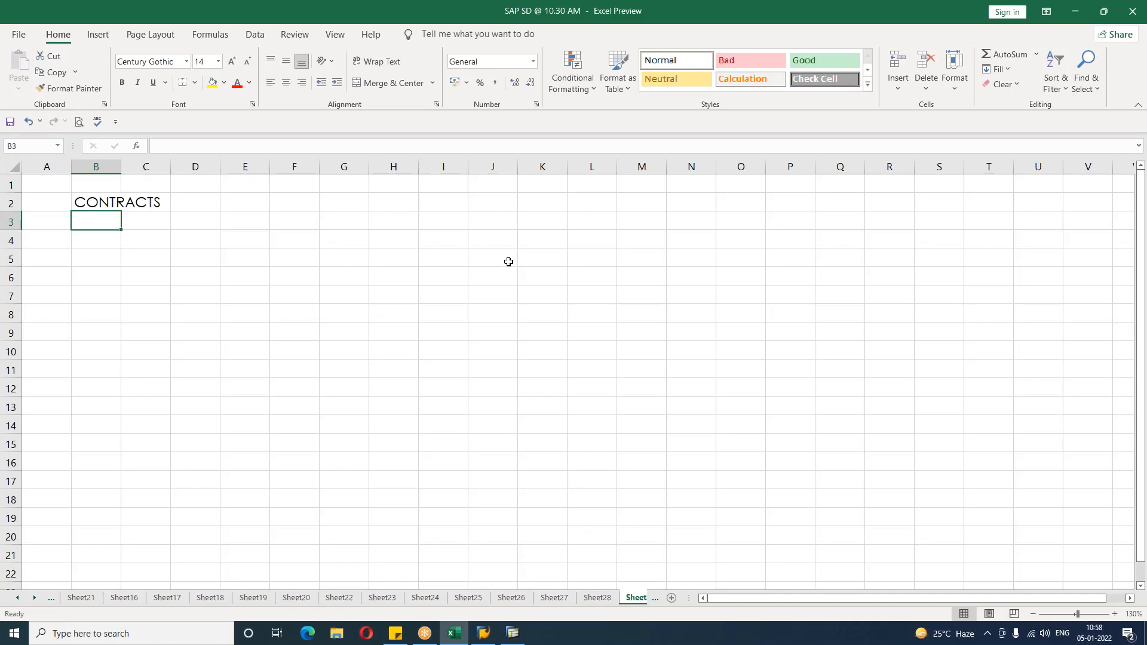
# Step: Increase the font size of the CONTRACTS heading in B2 one step and make it bold
pyautogui.click(104, 198)
pyautogui.click(231, 61)
pyautogui.click(447, 432)
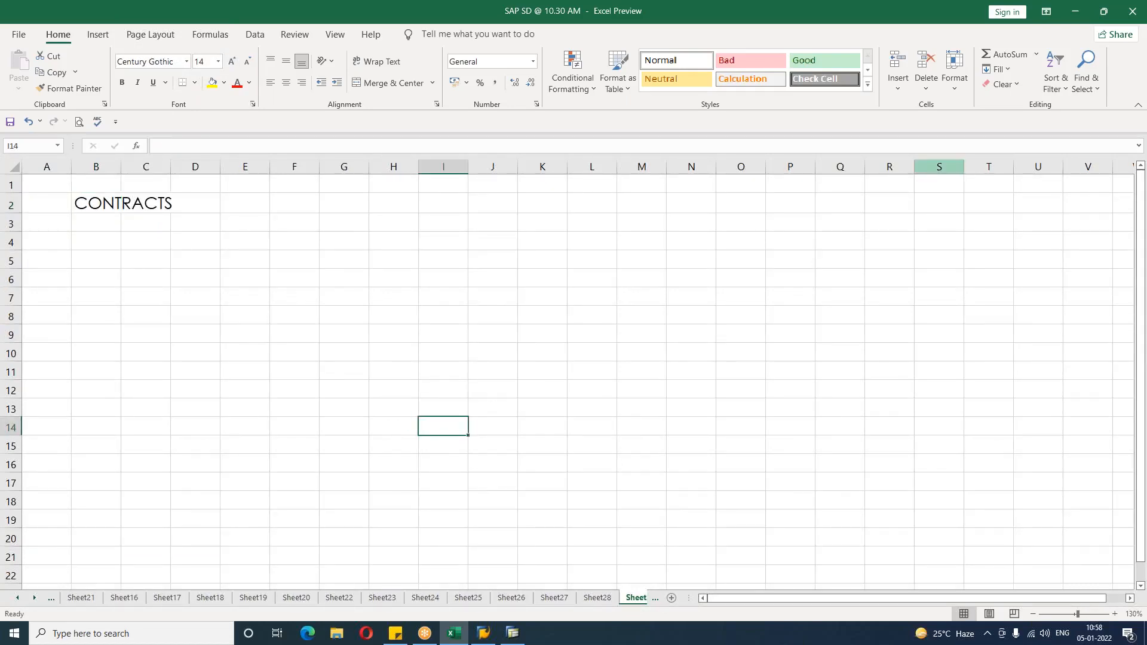
pyautogui.click(906, 19)
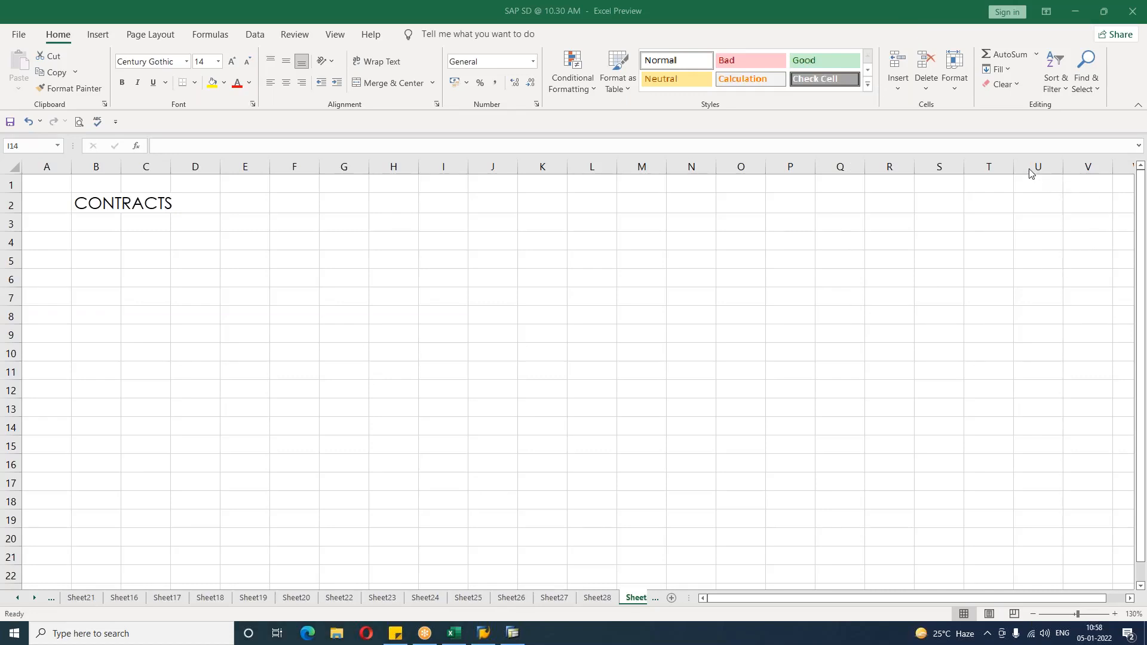
pyautogui.click(663, 366)
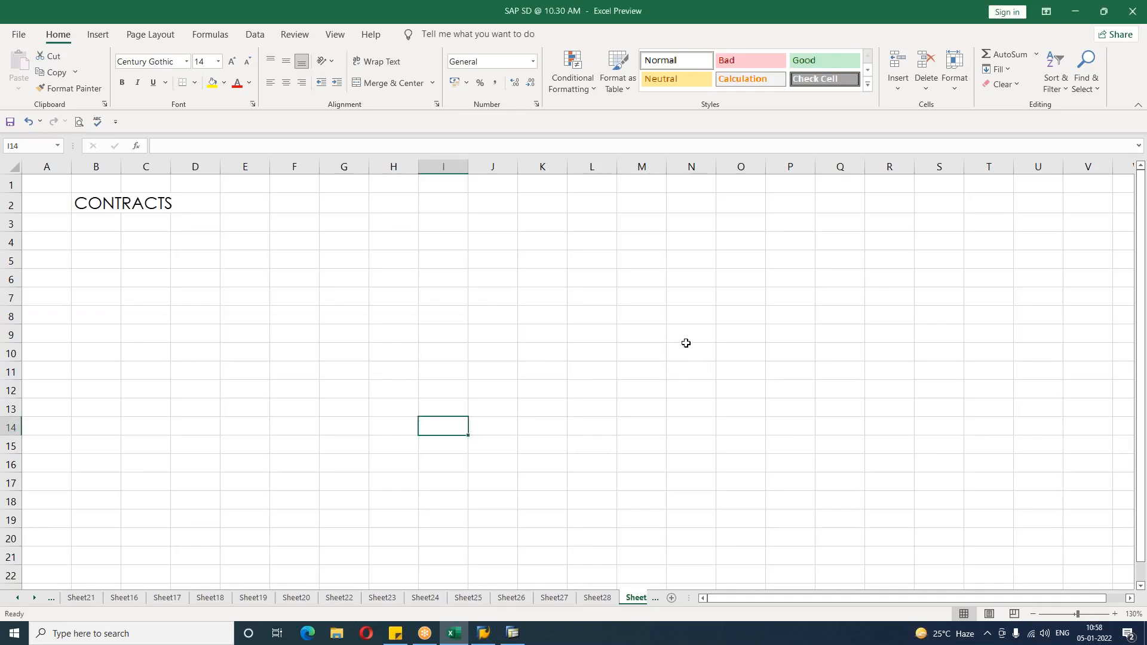
pyautogui.click(96, 207)
pyautogui.hotkey('ctrl', 'b')
pyautogui.click(204, 282)
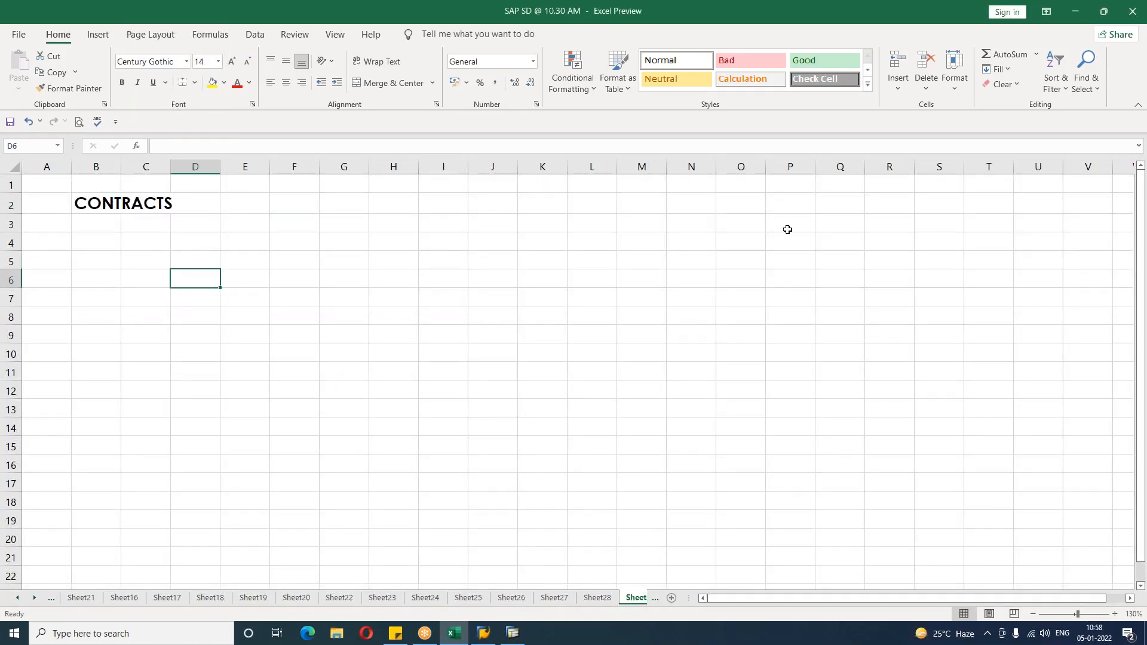